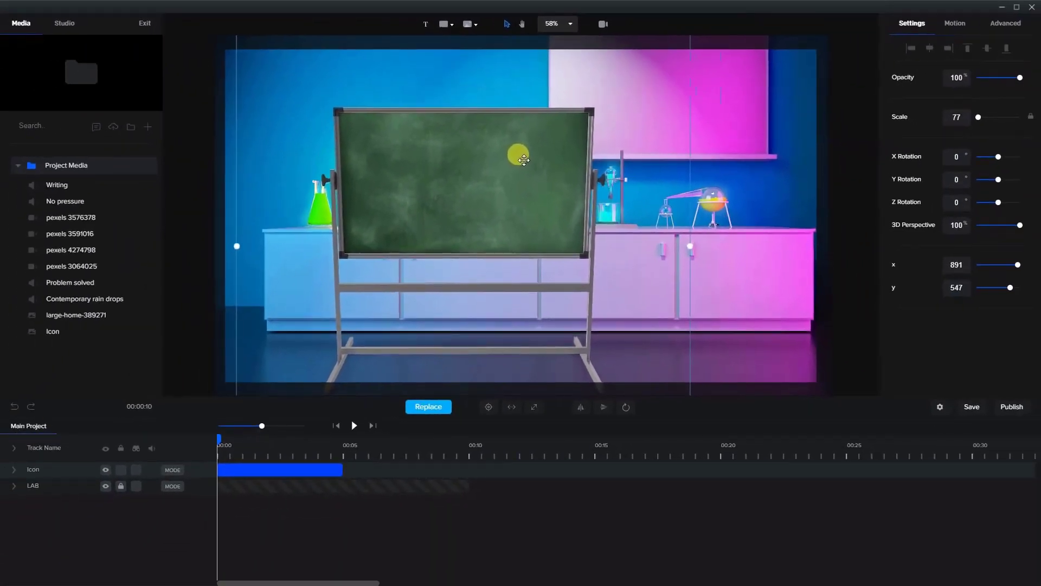
- Nudge the chalkboard upward in the scene and extend the Icon clip to 10 seconds
left_click_drag(524, 159, 516, 155)
left_click_drag(352, 471, 469, 470)
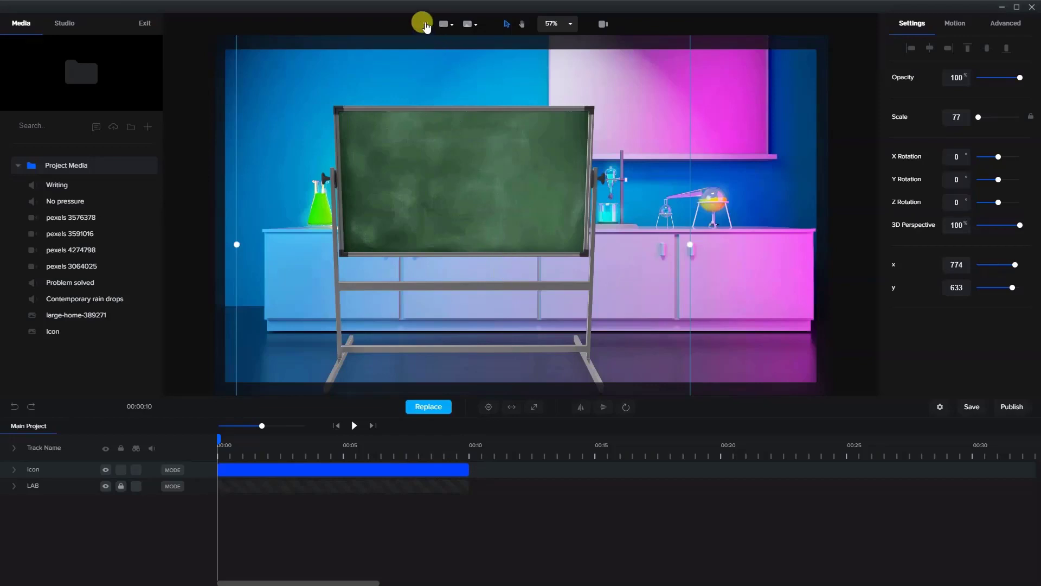
- Add a text layer reading "Your important point goes here" and centre it on the chalkboard
left_click(426, 25)
left_click_drag(504, 224, 411, 180)
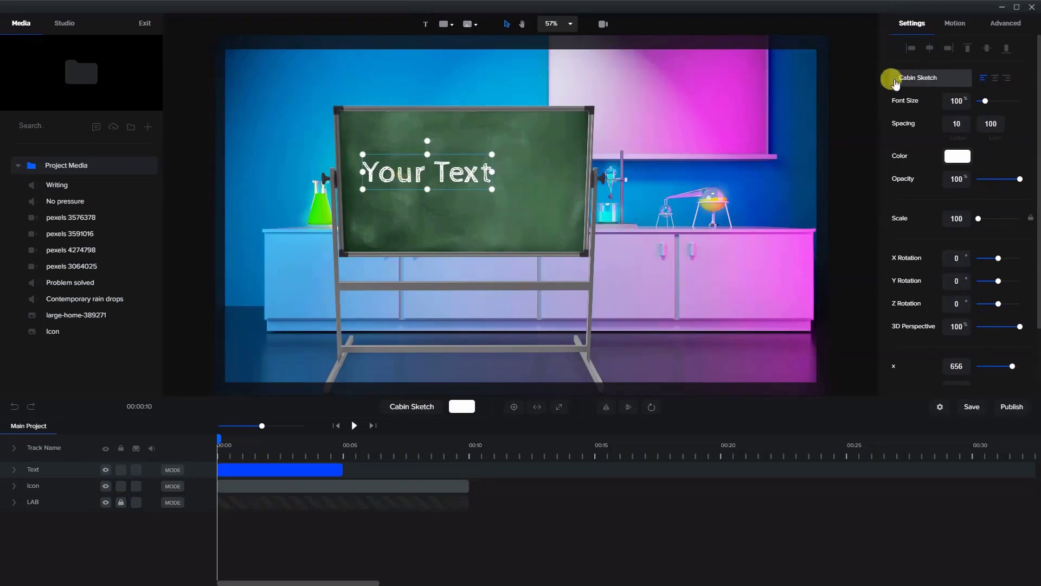
double_click(459, 168)
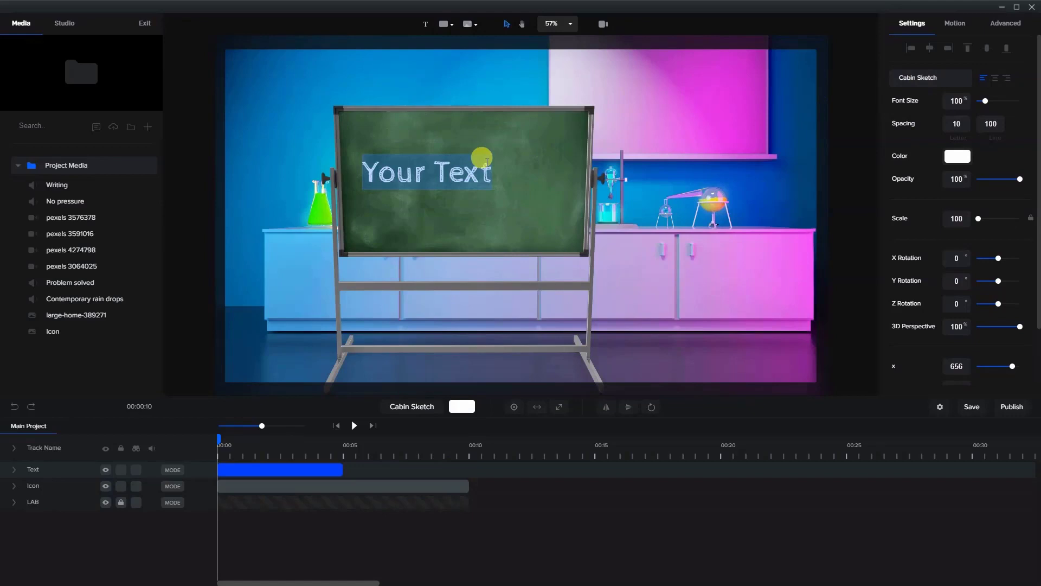
type("Your im")
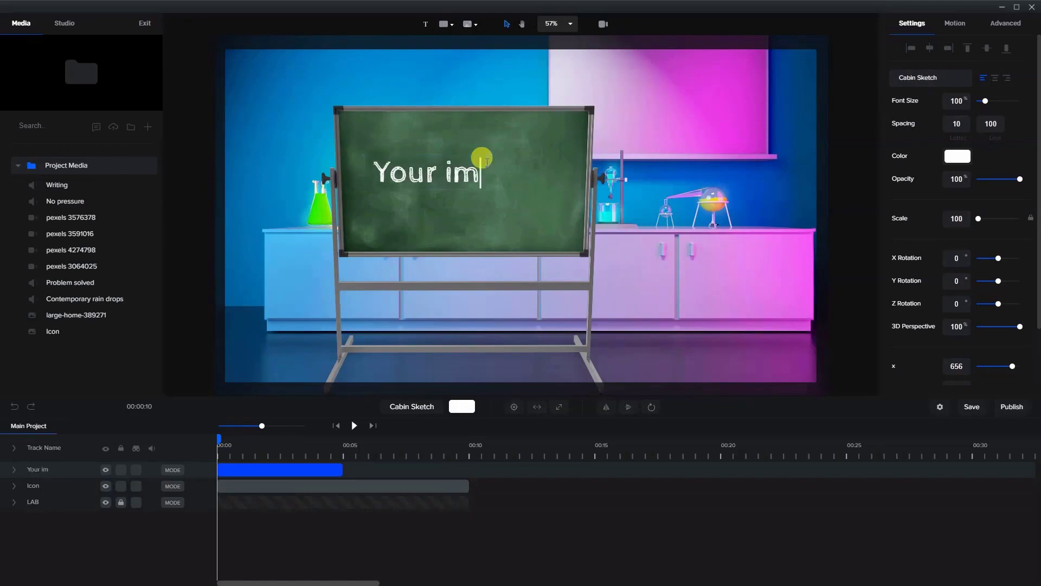
type("portant")
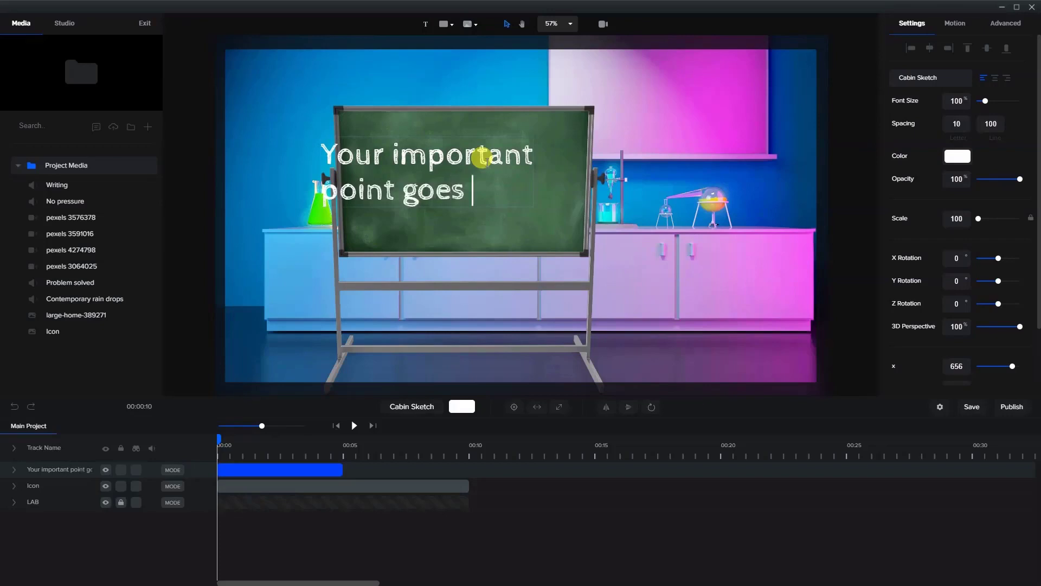
left_click(531, 155)
left_click_drag(523, 161, 554, 168)
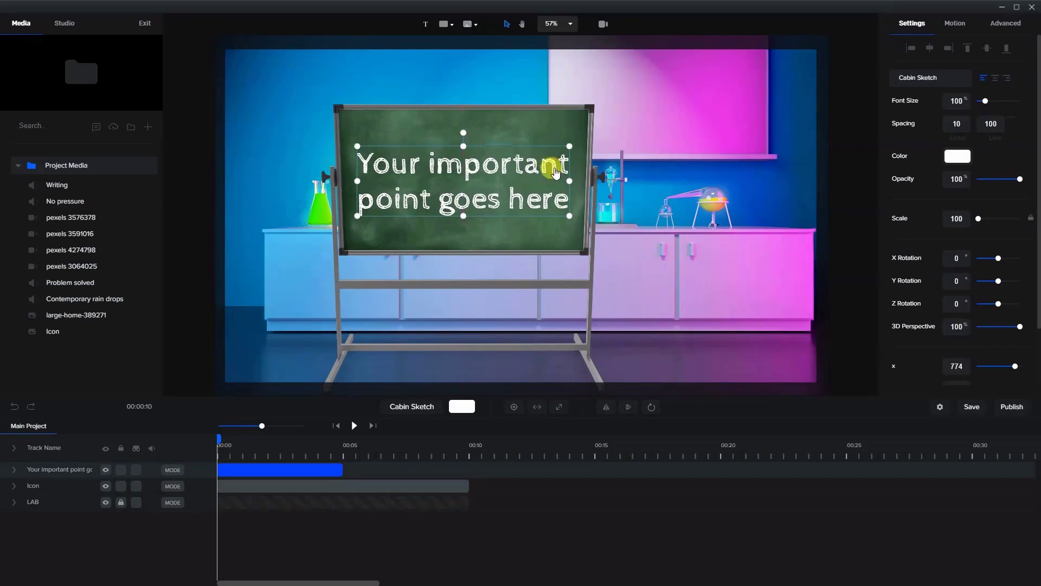
key("ctrl+s")
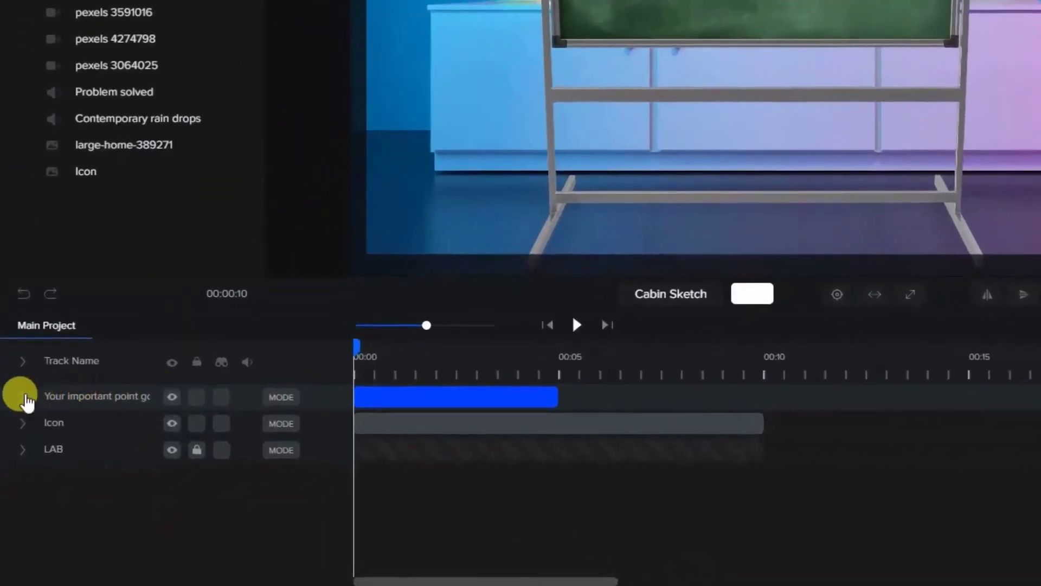
- Apply the Doodle text effect to the chalkboard text with the light-skinned hand holding white chalk
left_click(25, 398)
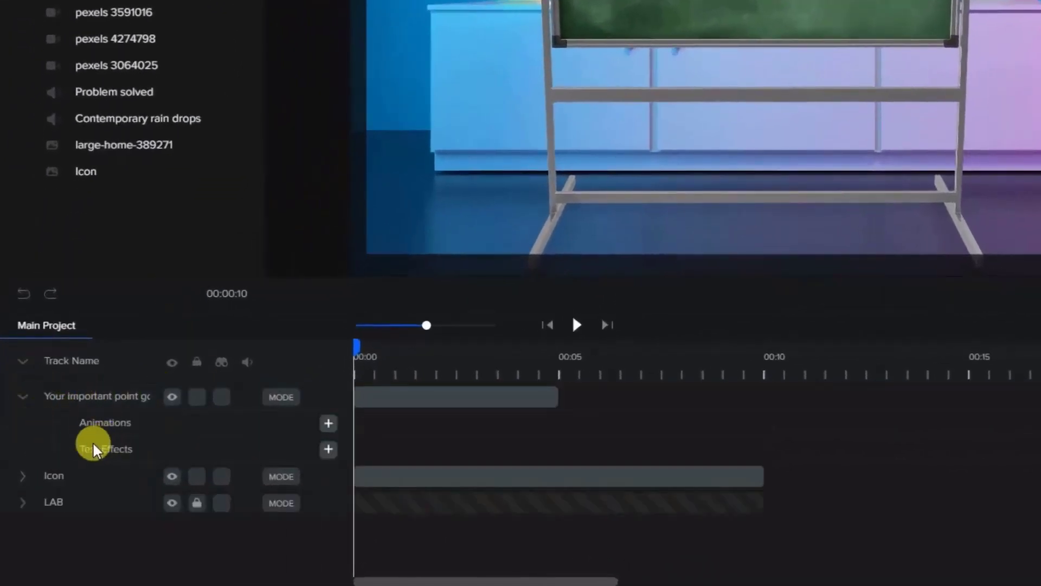
left_click(328, 450)
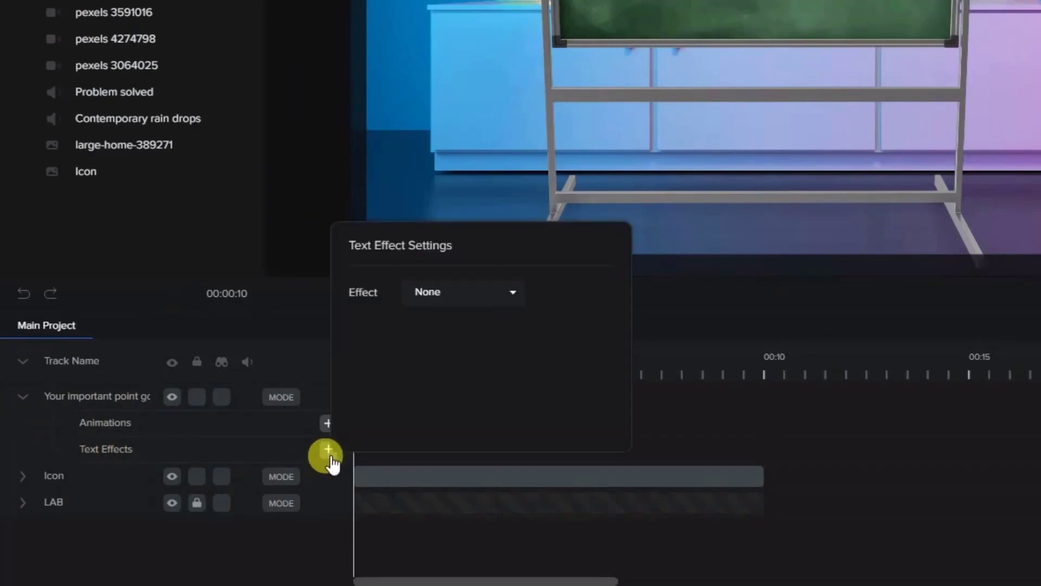
left_click(461, 295)
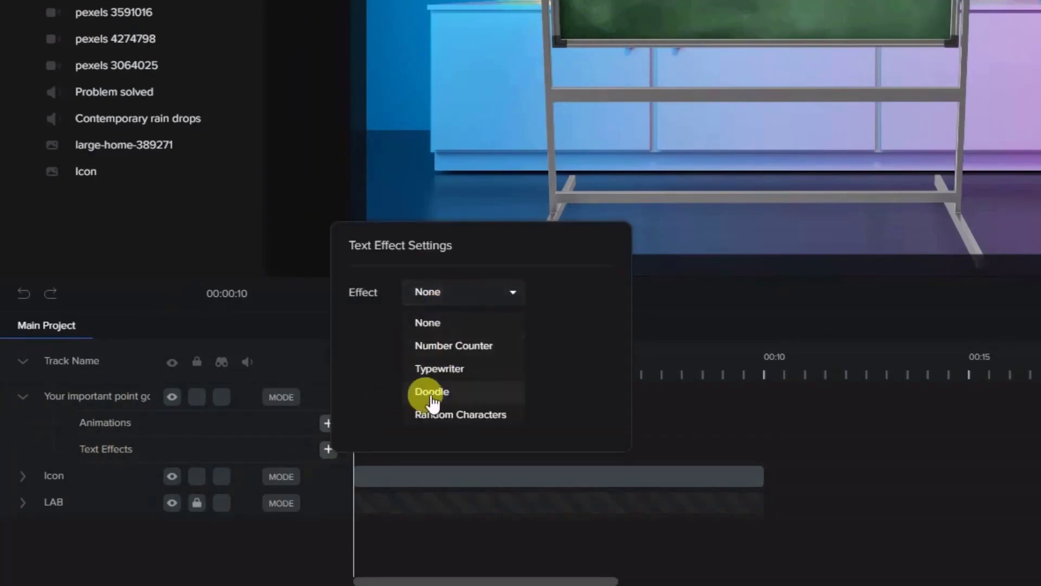
left_click(434, 392)
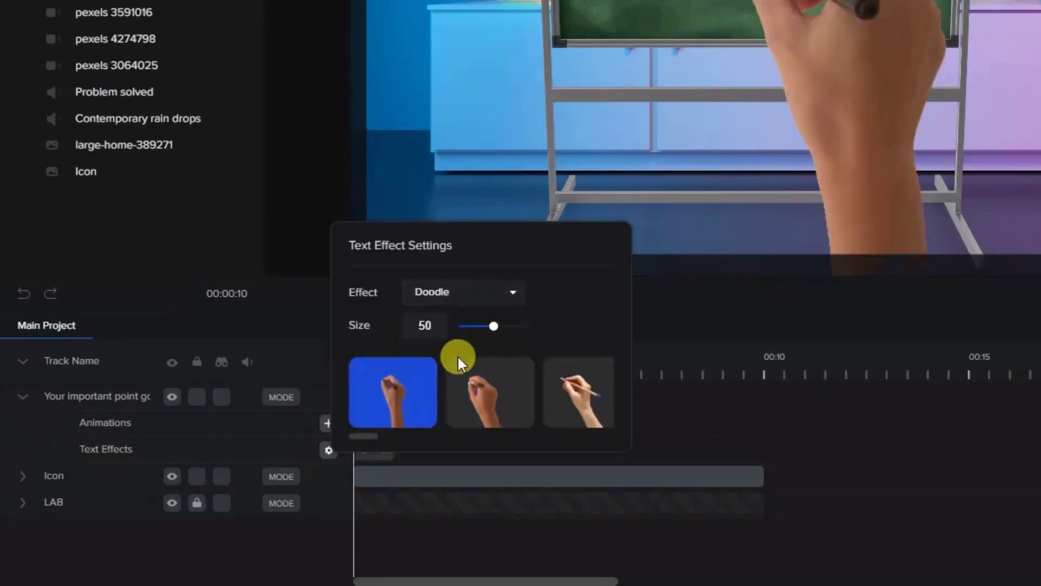
left_click_drag(371, 434, 609, 434)
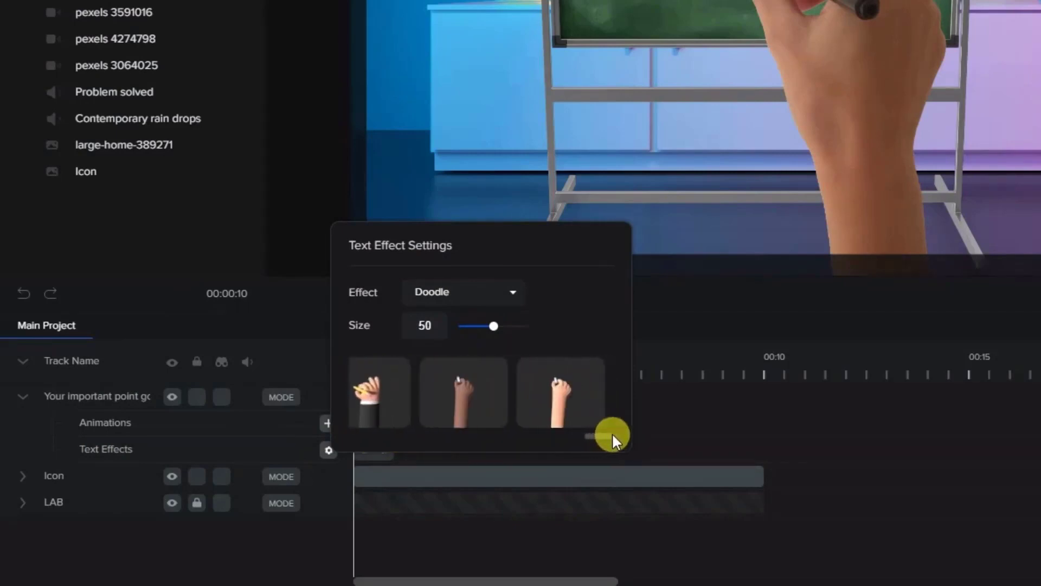
left_click(562, 393)
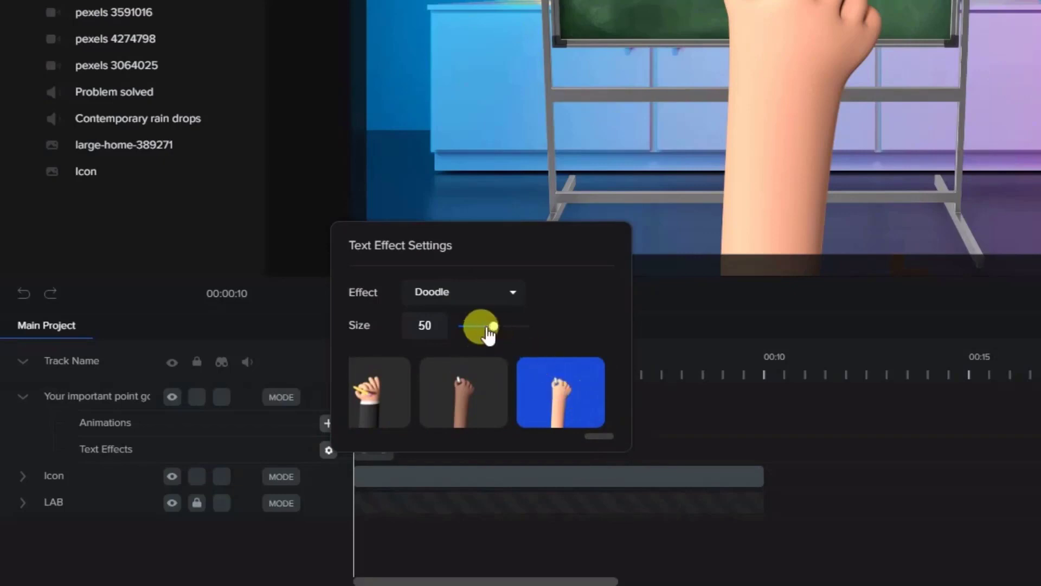
left_click(1023, 87)
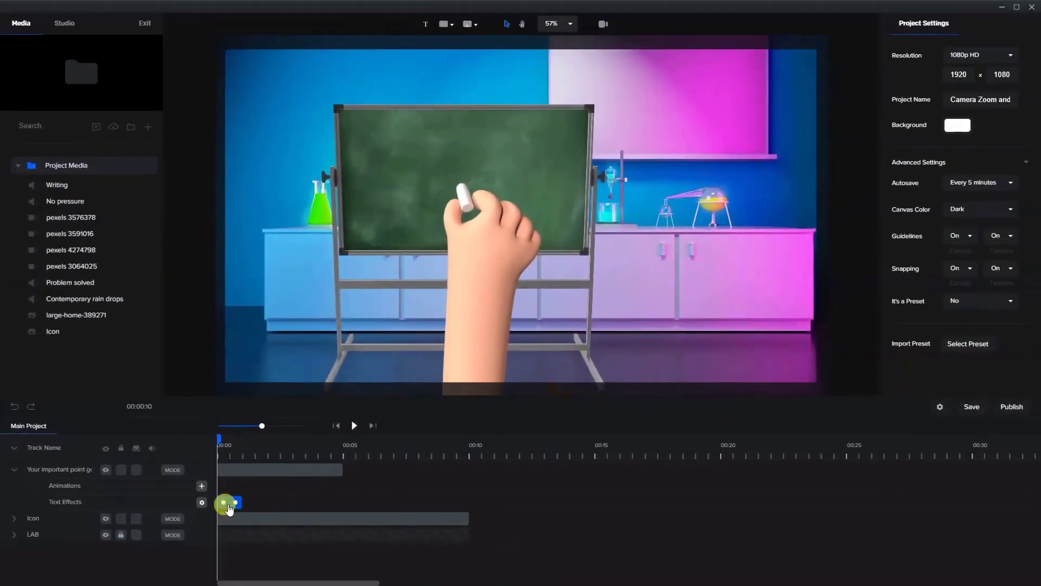
- Extend the text clip to 10 seconds and shift its Doodle effect to start at about one second
left_click(228, 506)
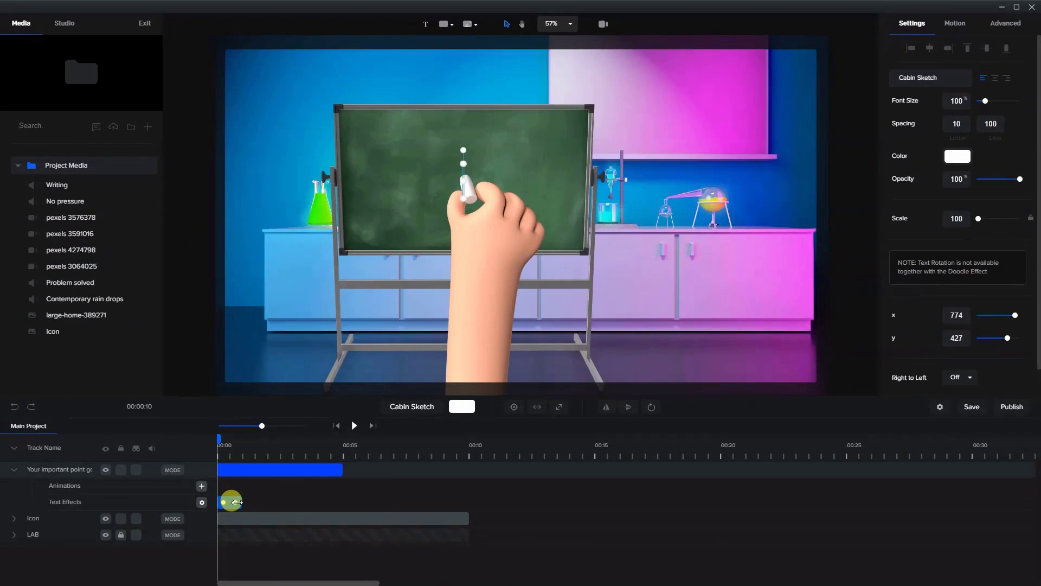
left_click_drag(237, 502, 239, 502)
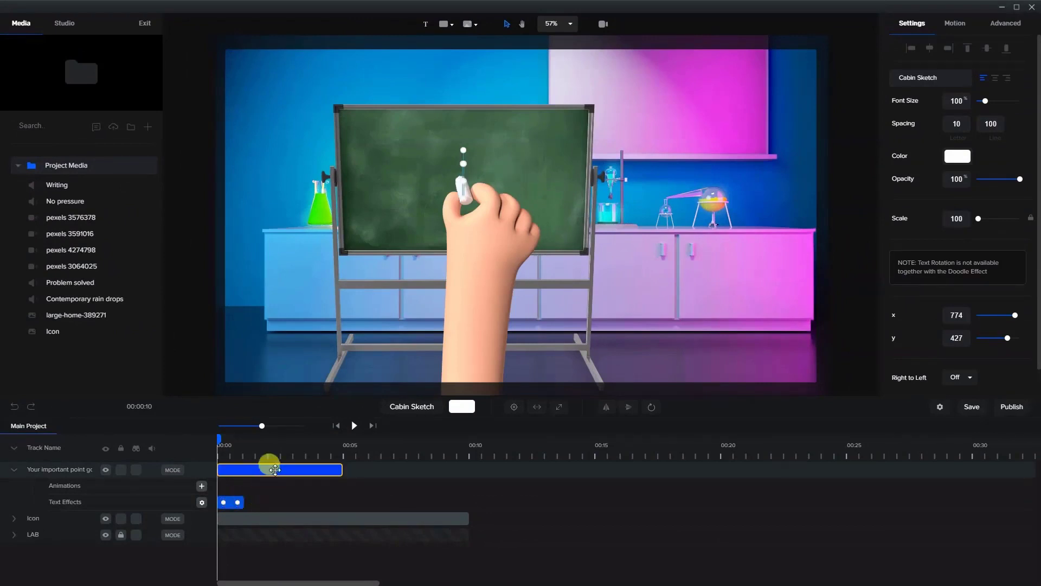
left_click(349, 470)
left_click_drag(340, 467, 469, 470)
left_click(240, 500)
mouse_move(235, 506)
left_mouse_down()
mouse_move(243, 477)
mouse_move(252, 507)
left_mouse_up()
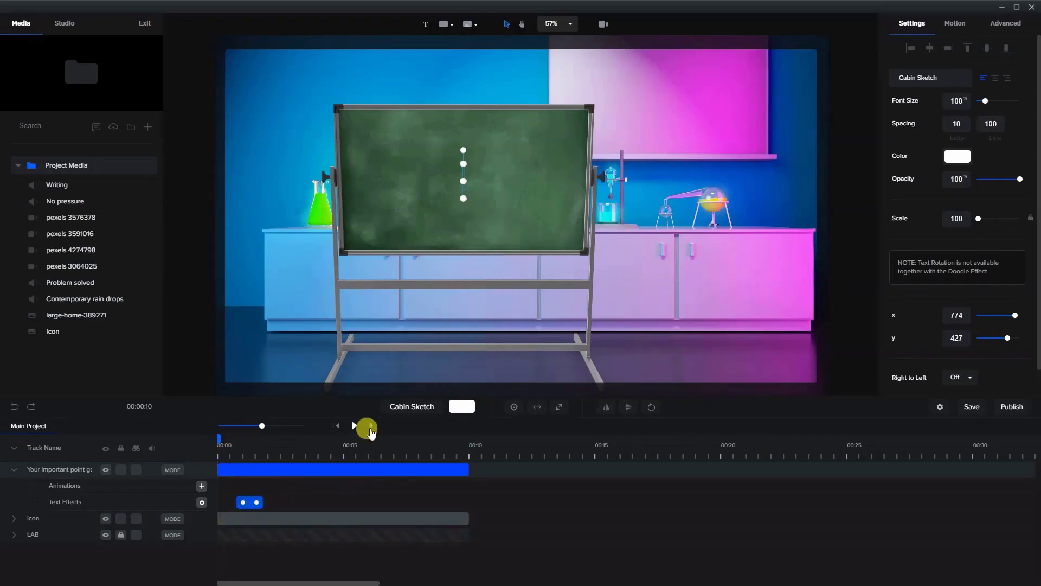
left_click(354, 426)
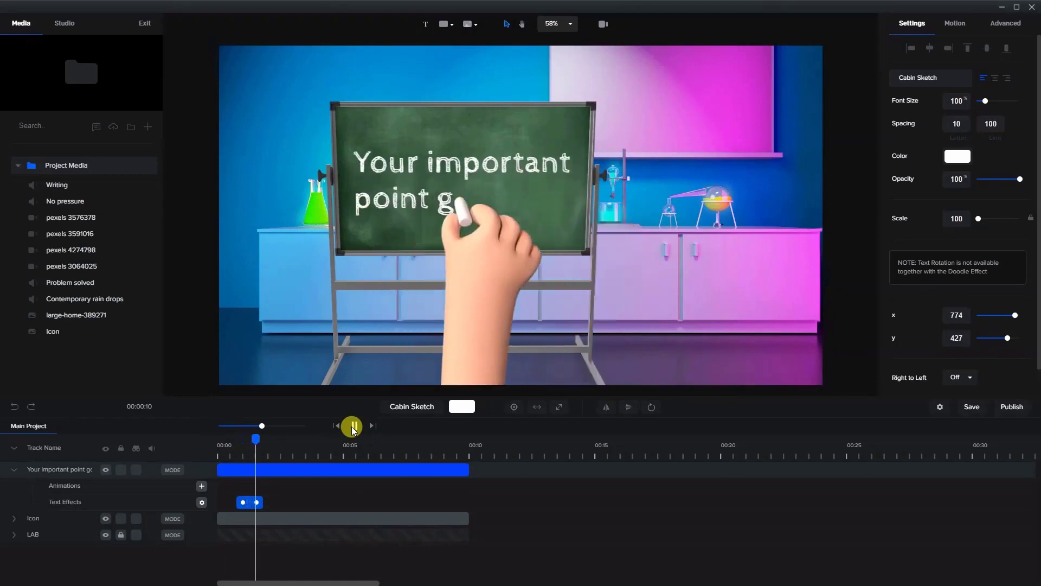
- Stretch the Doodle effect from the start of the timeline to about 3.4 seconds and preview the writing
left_click(278, 502)
mouse_move(257, 501)
left_mouse_down()
mouse_move(309, 502)
mouse_move(263, 502)
mouse_move(296, 502)
left_mouse_up()
left_click(270, 453)
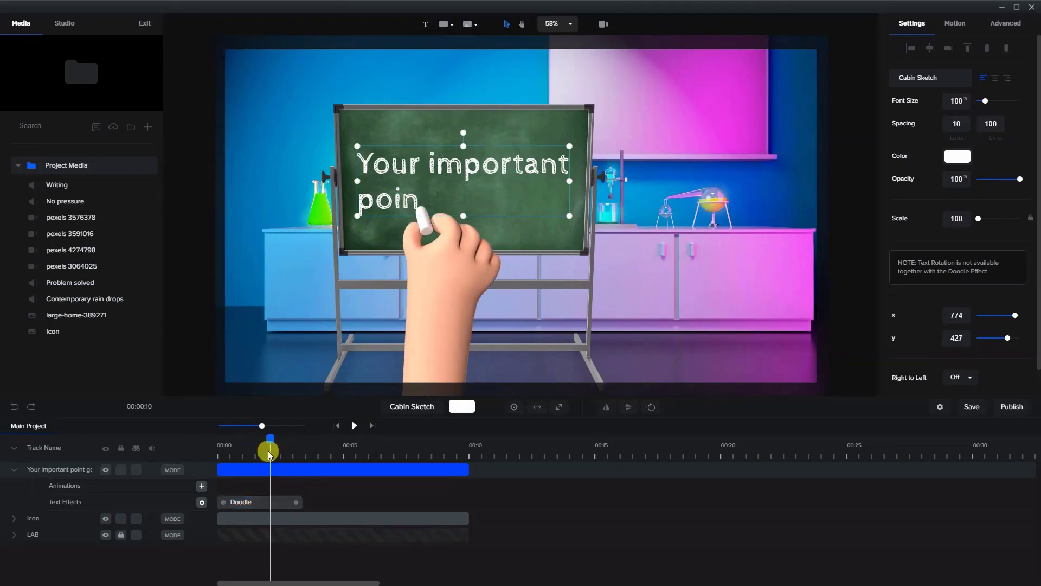
left_click_drag(268, 445, 253, 444)
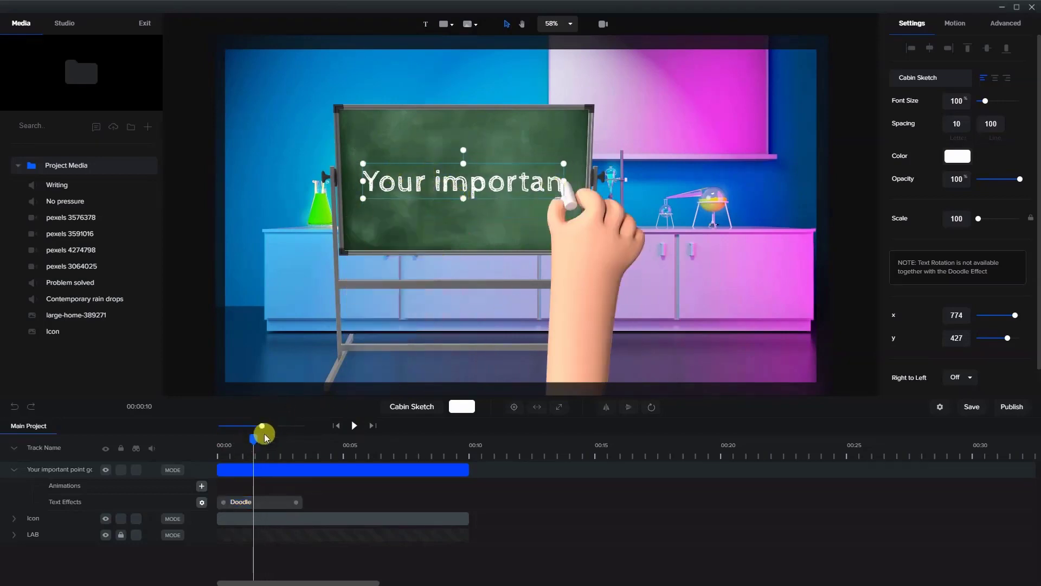
left_click_drag(253, 438, 221, 442)
left_click(354, 426)
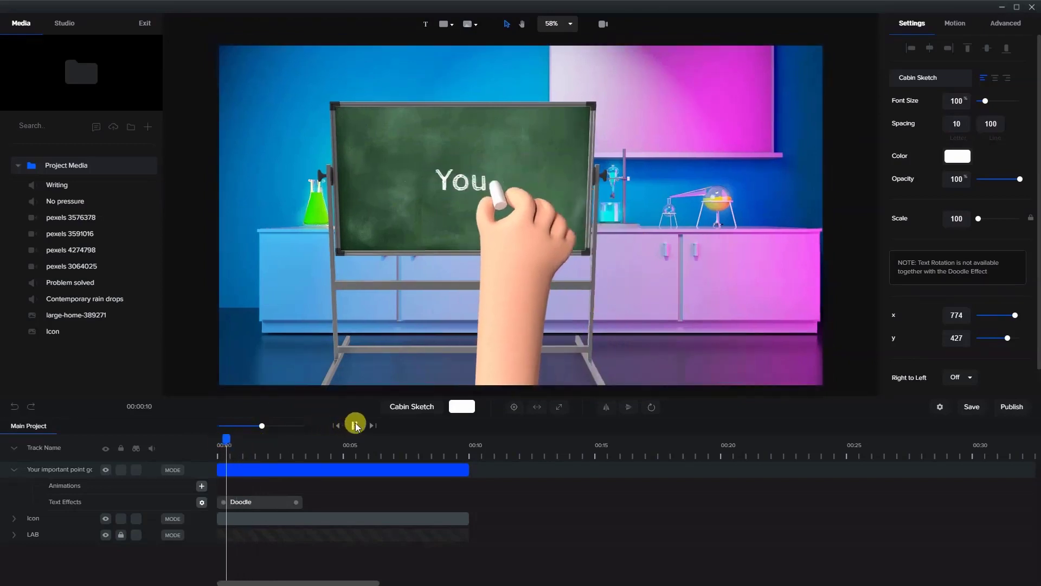
left_click(519, 176)
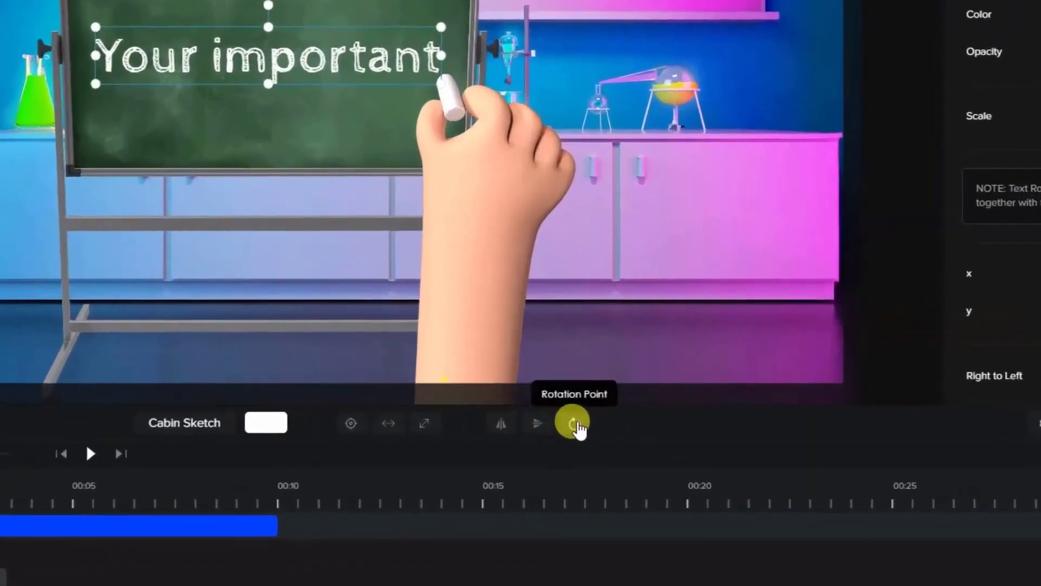
- Set the text's rotation point to its top-left corner and preview the writing animation
left_click(576, 429)
left_click(576, 353)
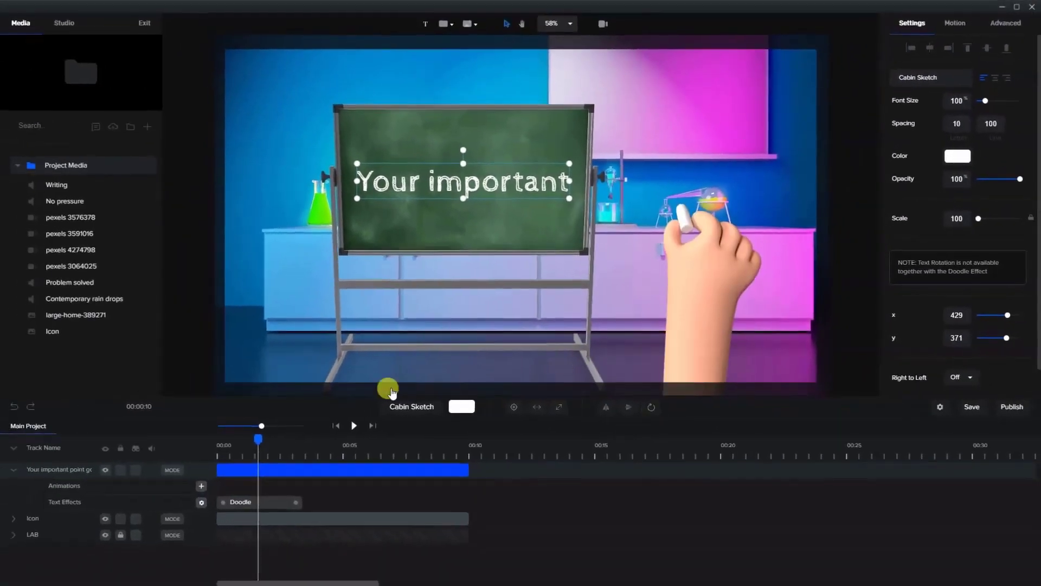
left_click_drag(258, 438, 227, 440)
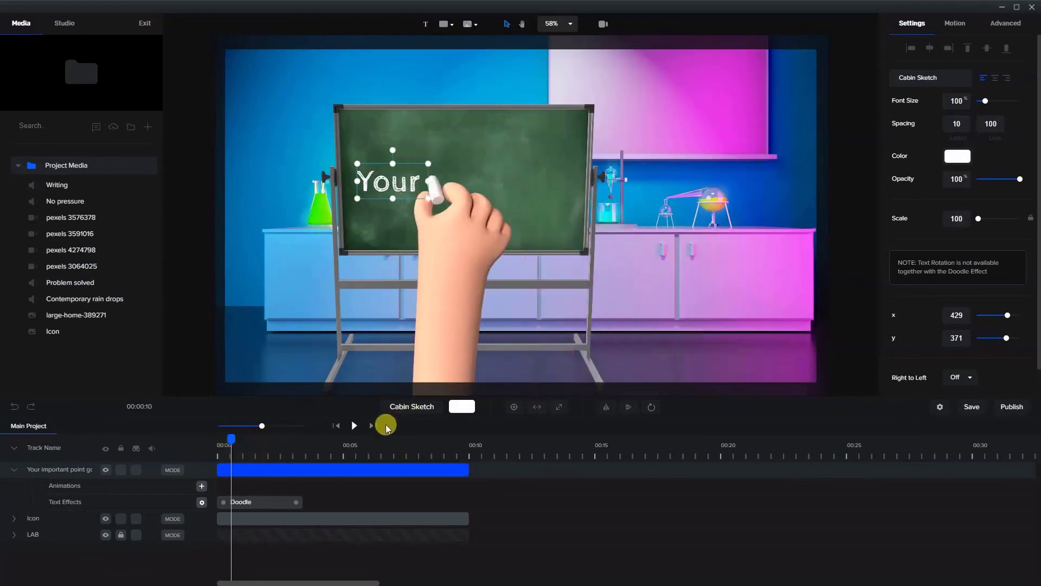
left_click(354, 425)
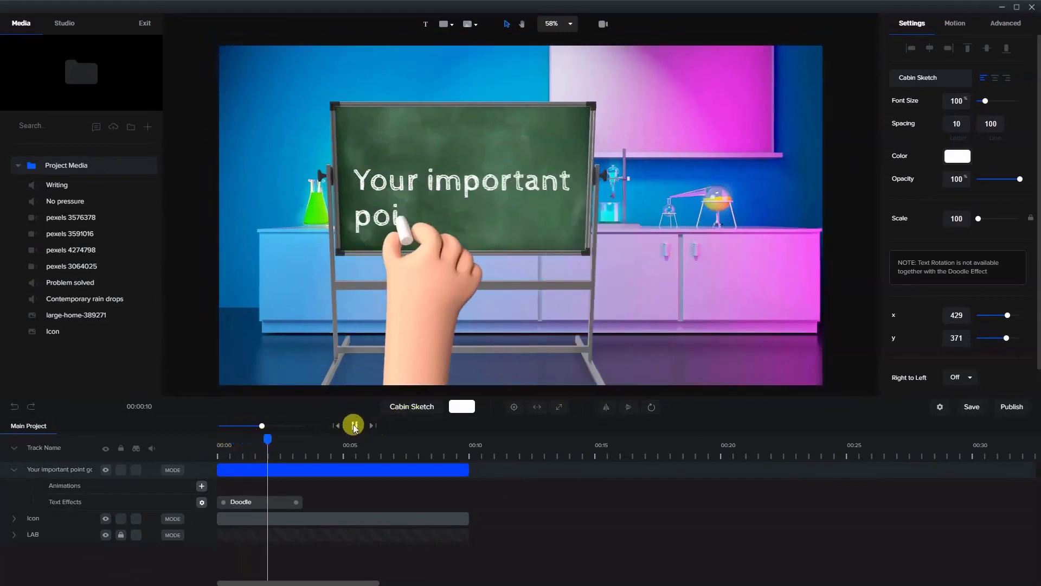
left_click(354, 425)
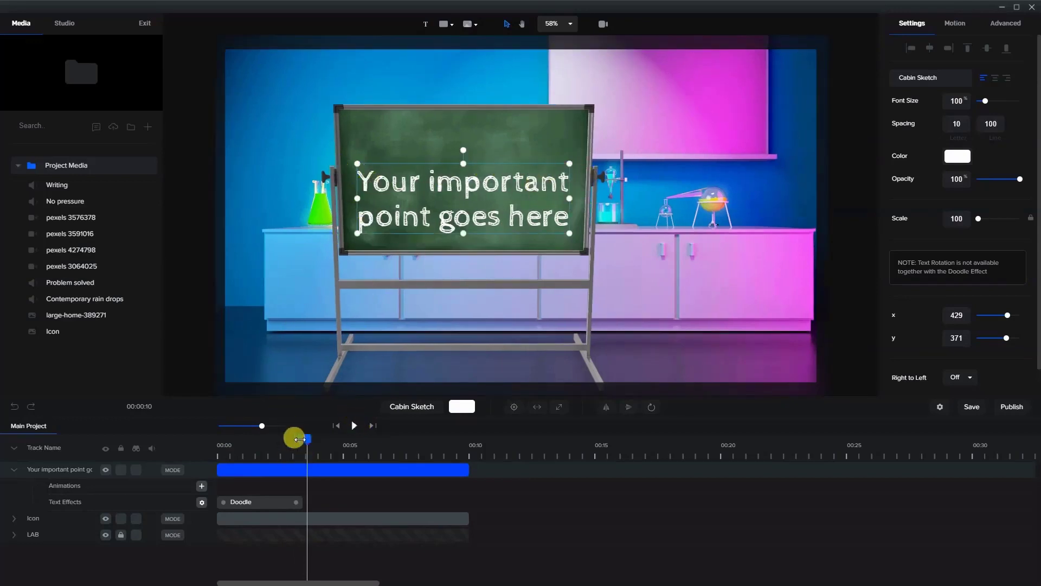
- Set the Doodle effect's hand size to 20 at a point where the hand is writing
left_click_drag(304, 438, 248, 445)
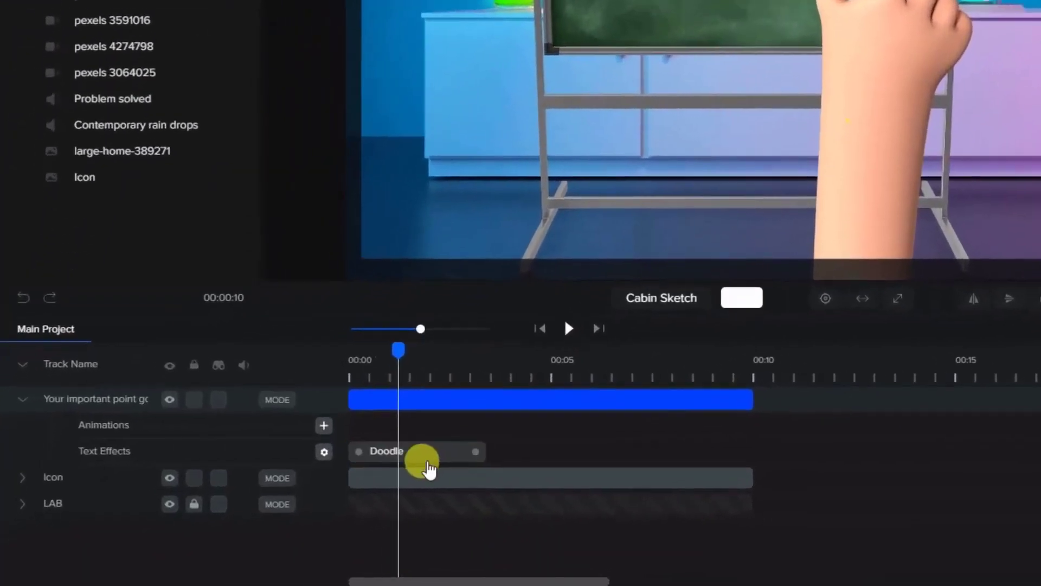
left_click(267, 503)
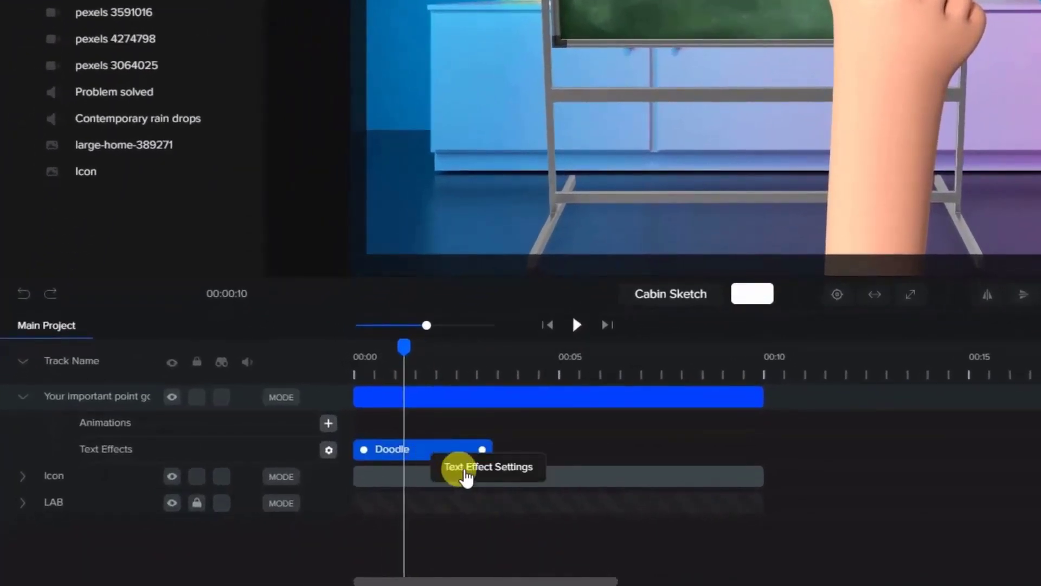
left_click(462, 477)
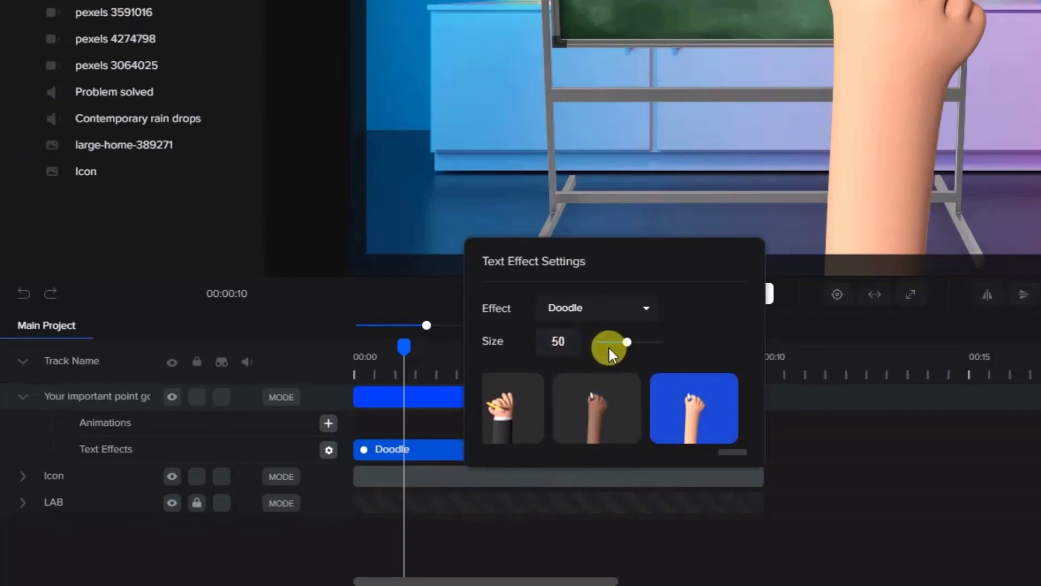
left_click_drag(623, 347, 597, 338)
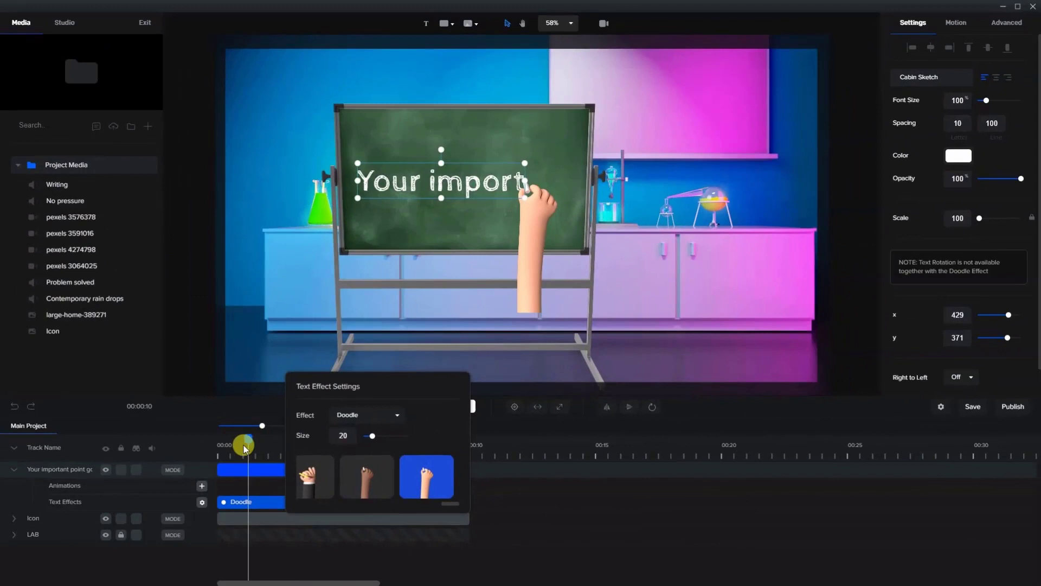
left_click(662, 301)
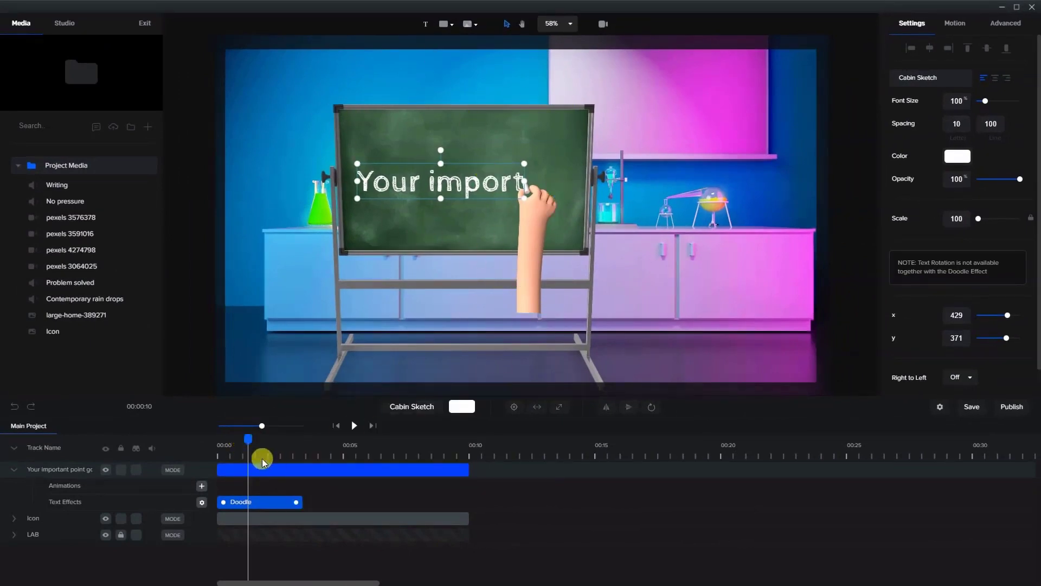
- Move the fully written text up on the chalkboard to y 309
left_click_drag(248, 442, 307, 442)
left_click_drag(433, 190, 433, 168)
mouse_move(307, 438)
left_mouse_down()
mouse_move(197, 450)
mouse_move(270, 442)
mouse_move(302, 455)
mouse_move(309, 441)
left_mouse_up()
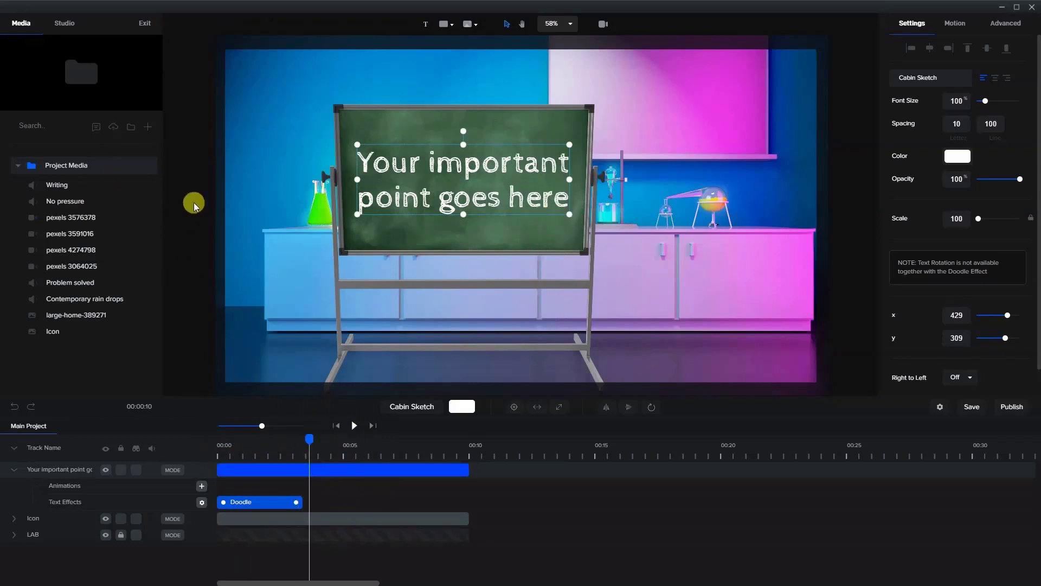
- Add the 3D Scientist character to the scene and place it beside the chalkboard at about x 1478, y 580
left_click(64, 37)
left_click(47, 133)
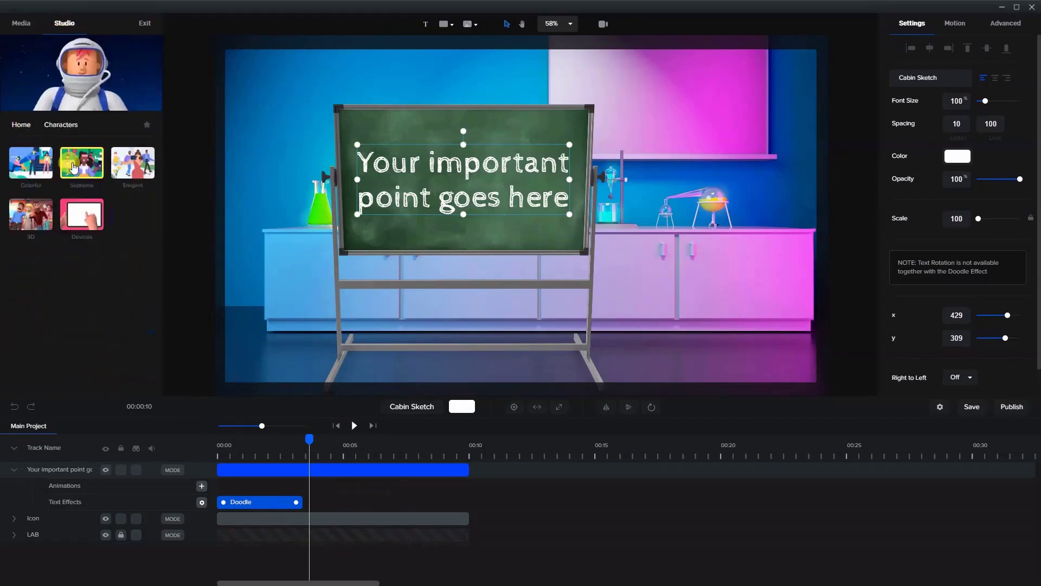
left_click(29, 216)
left_click_drag(158, 154, 161, 362)
left_click_drag(132, 147, 694, 250)
left_click_drag(462, 245, 667, 245)
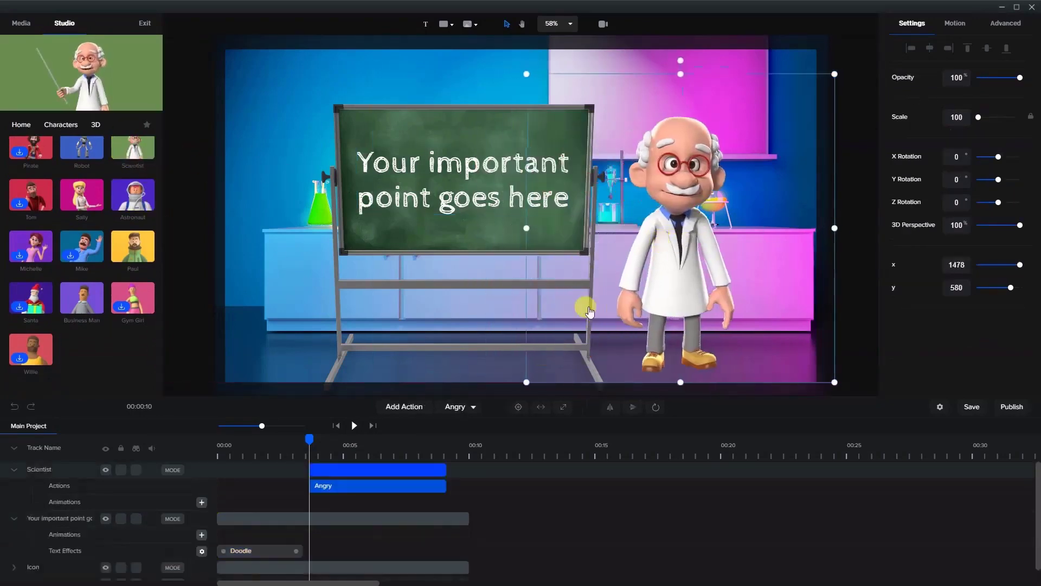
- Change the Scientist's first action from Angry to Thinking
left_click(417, 412)
left_click(453, 407)
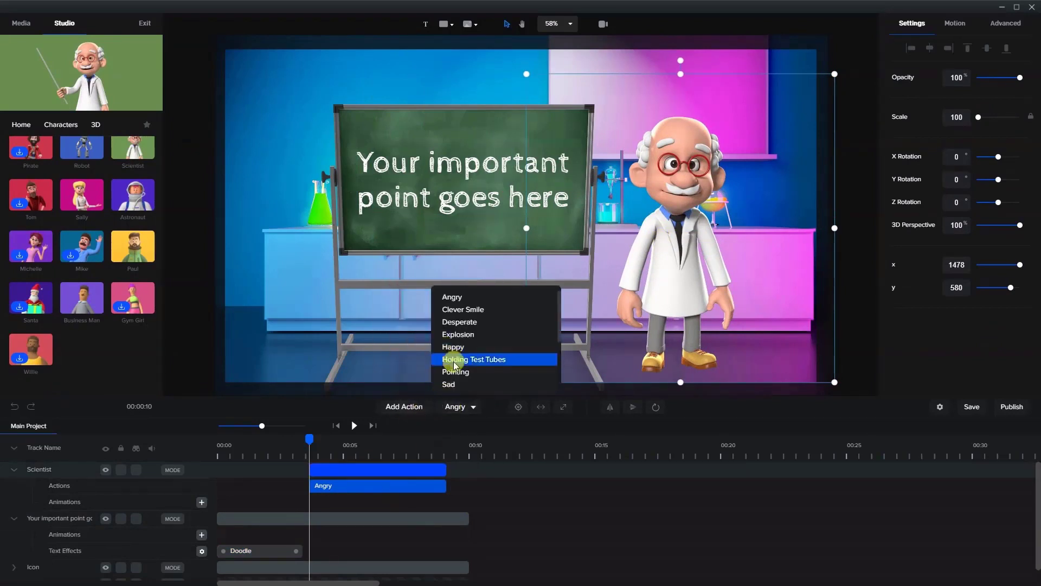
scroll(456, 363, "down", 3)
left_click(462, 346)
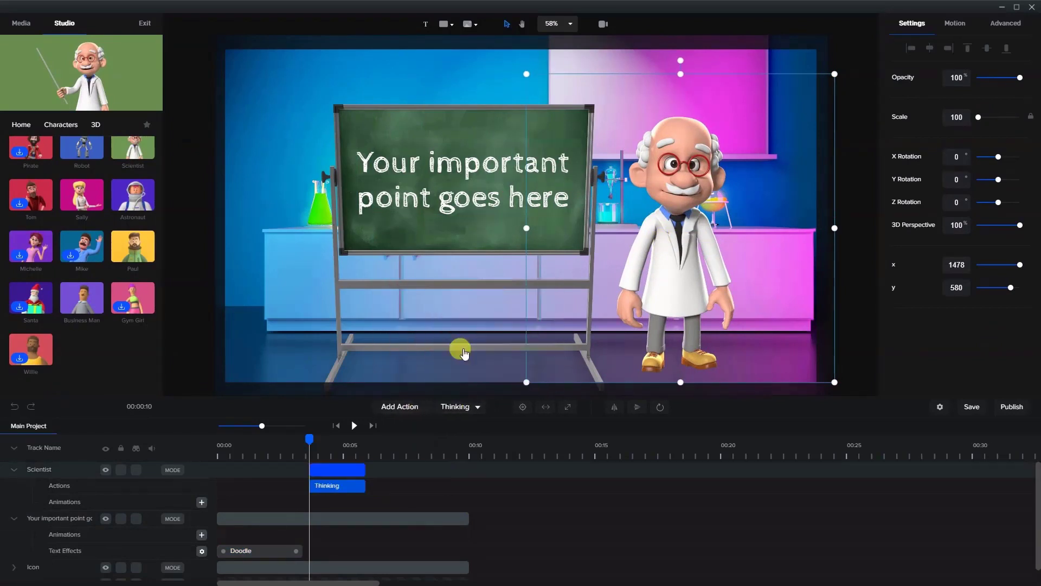
- Add a second action to the Scientist directly after Thinking and set it to Pointing
left_click(405, 412)
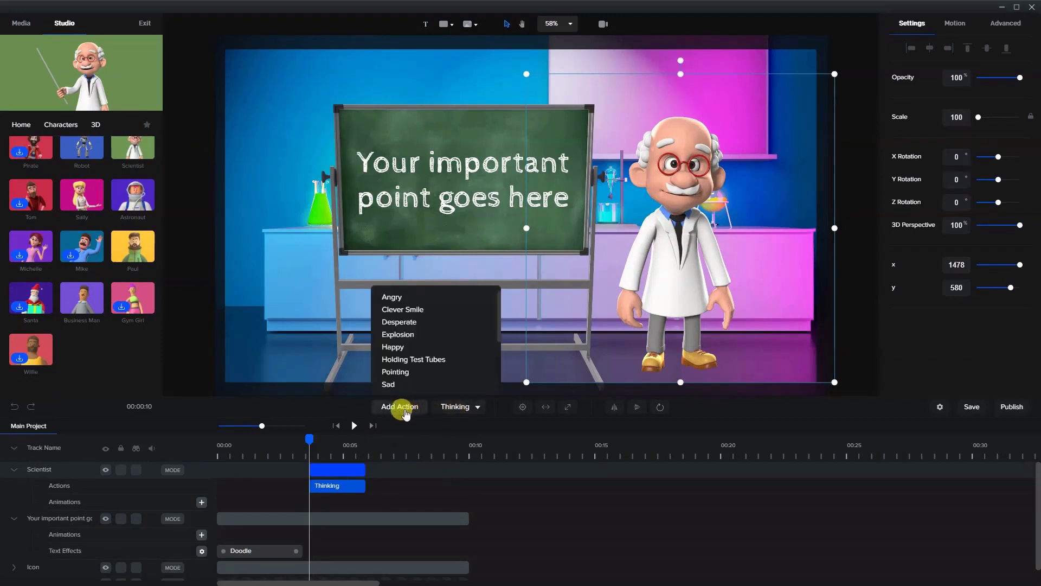
left_click(416, 382)
left_click(410, 485)
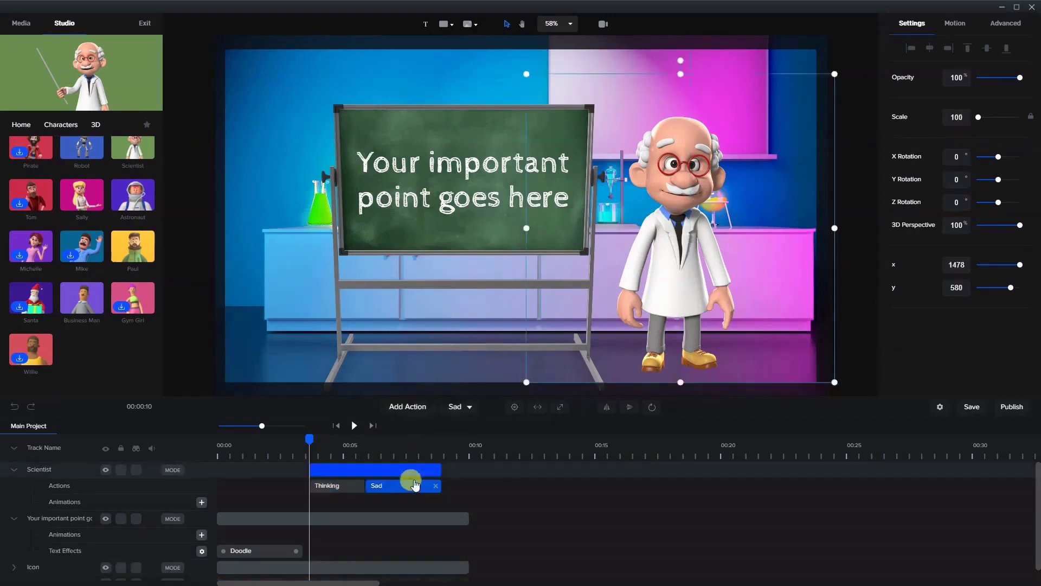
left_click(422, 412)
left_click(458, 406)
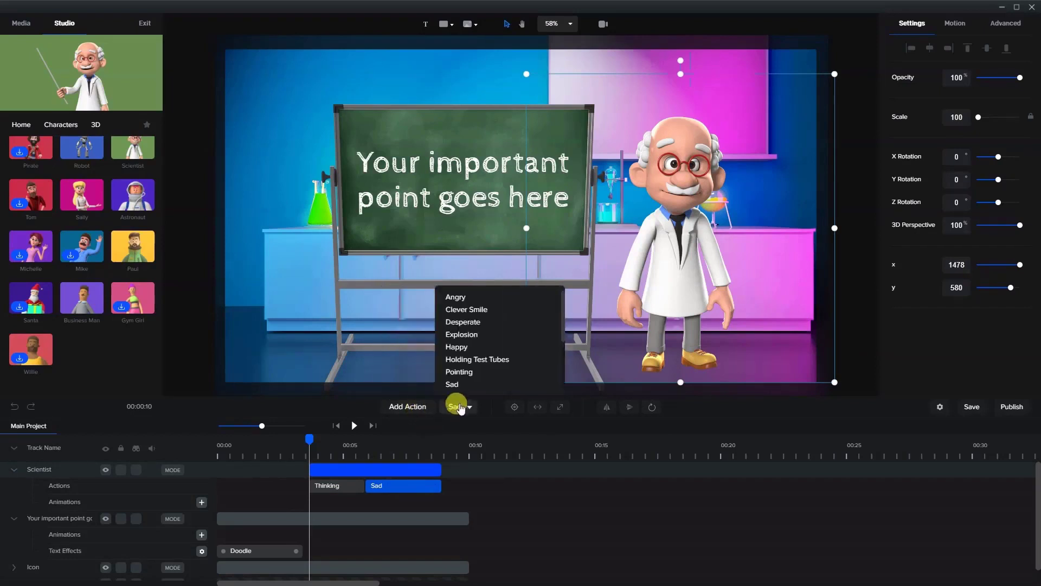
left_click(450, 370)
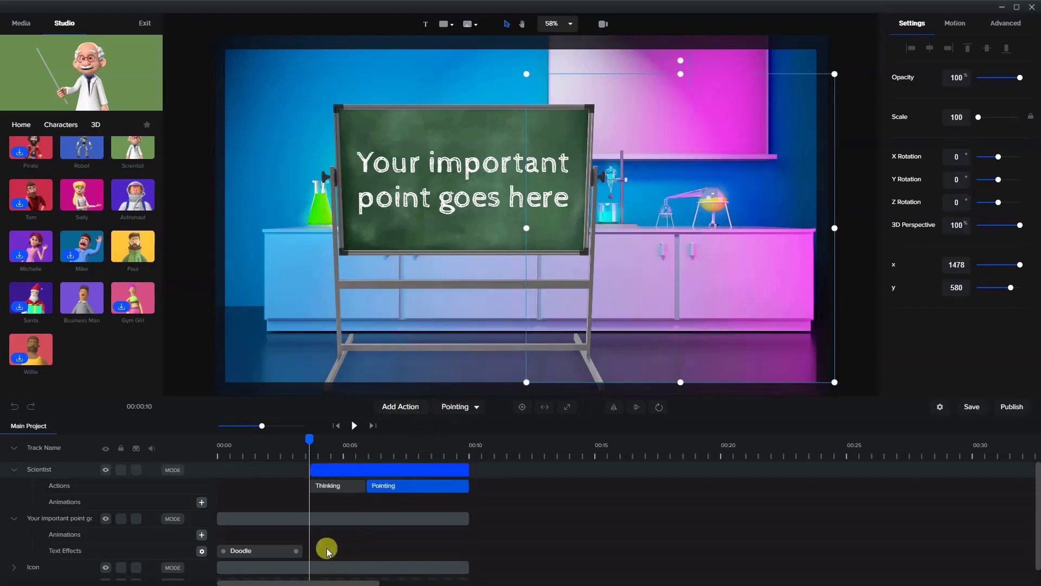
- Lengthen the text's Doodle effect to end at about 4 seconds and return the playhead to the start
left_click(293, 550)
left_click_drag(296, 550, 315, 549)
mouse_move(293, 445)
left_mouse_down()
mouse_move(202, 444)
mouse_move(221, 437)
mouse_move(262, 451)
mouse_move(262, 442)
mouse_move(211, 448)
left_mouse_up()
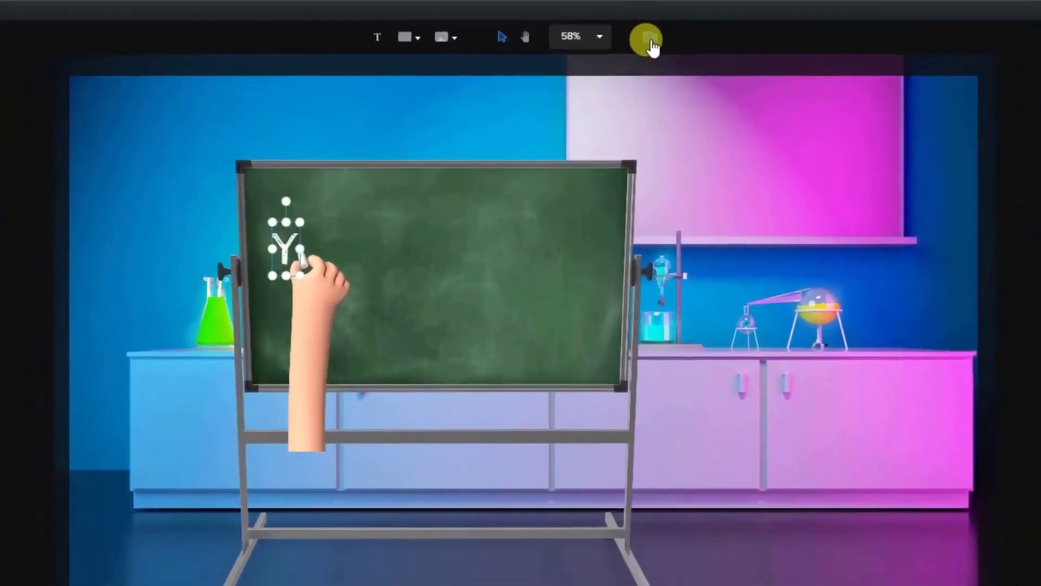
- Enter camera mode and shrink the camera frame to fit tightly around the chalkboard's writing surface
left_click(657, 43)
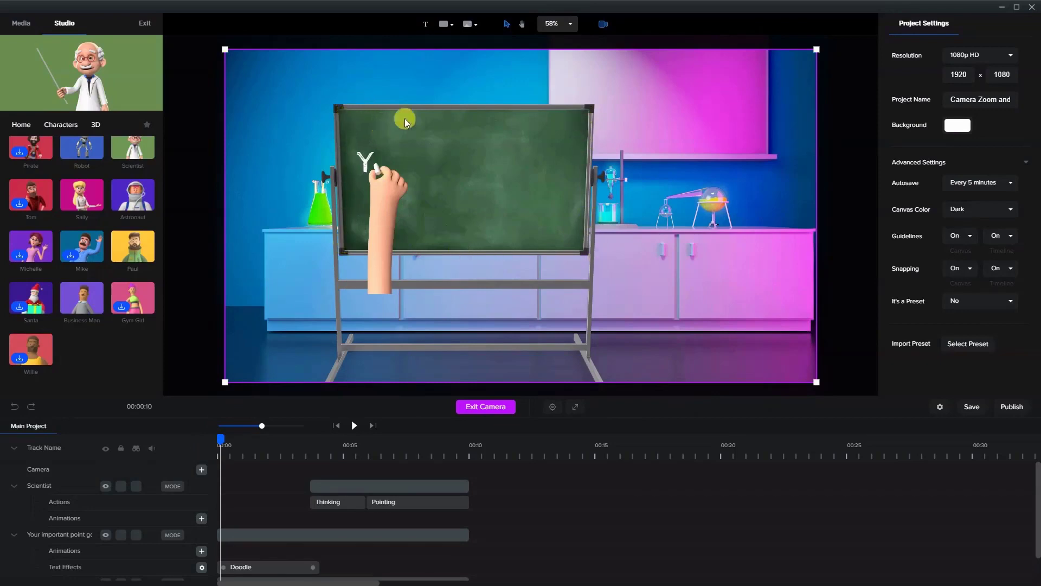
left_click_drag(224, 381, 309, 263)
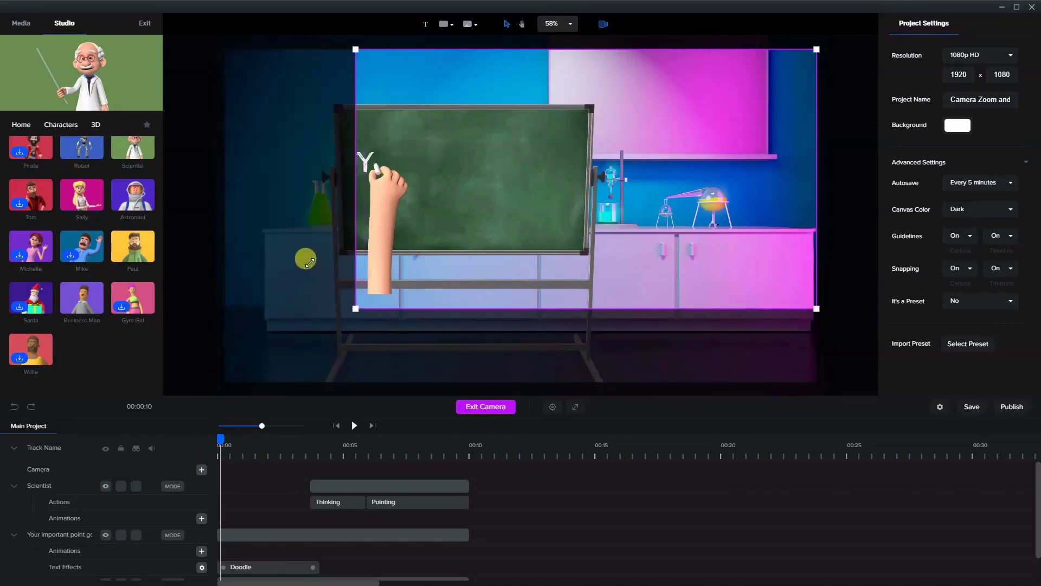
left_click_drag(818, 48, 704, 113)
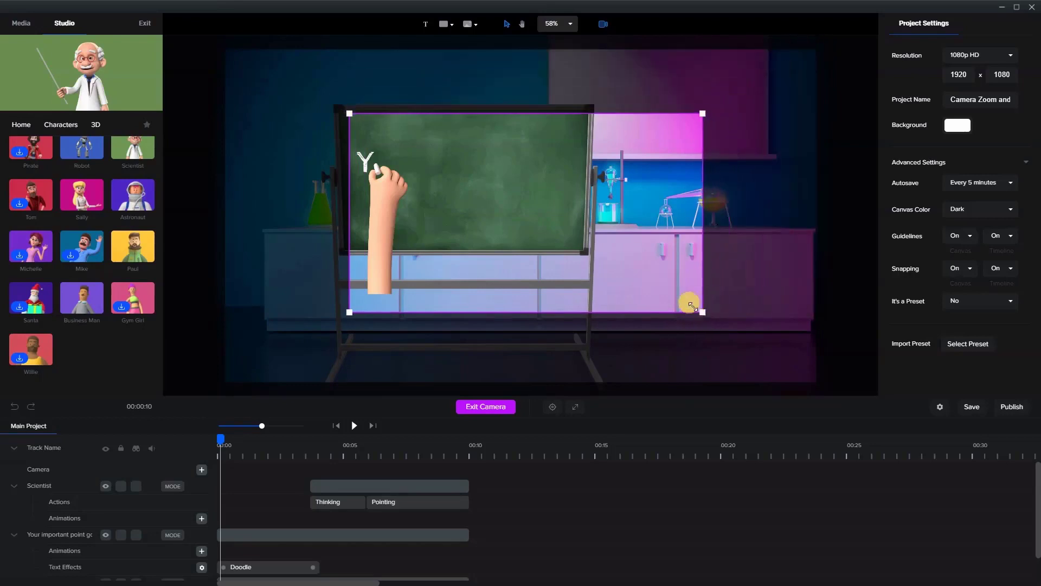
left_click_drag(692, 306, 590, 229)
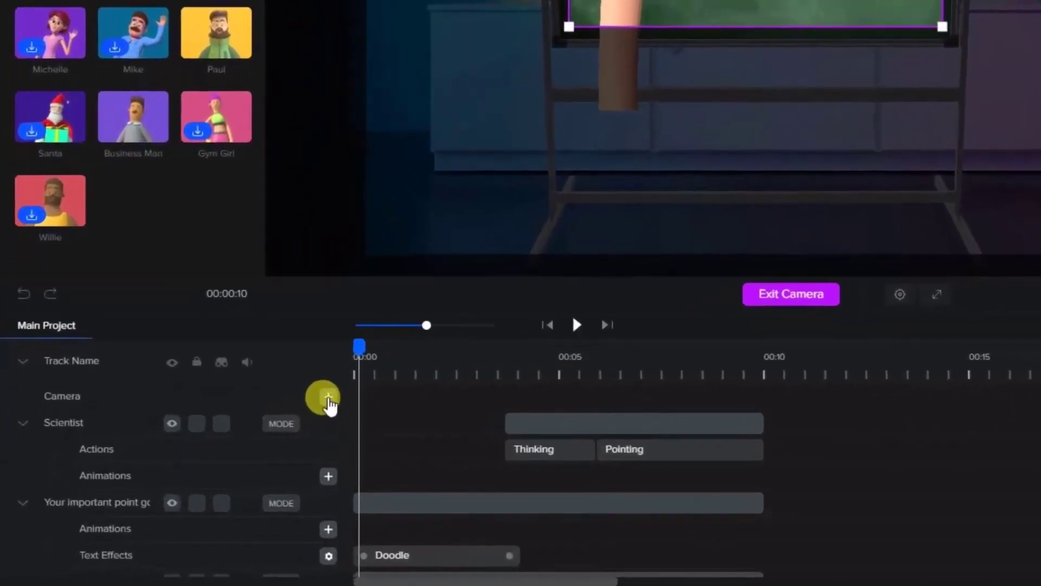
- Add a camera movement near the end of the writing and reset its end frame to the full scene
left_click(202, 469)
left_click_drag(383, 404, 534, 407)
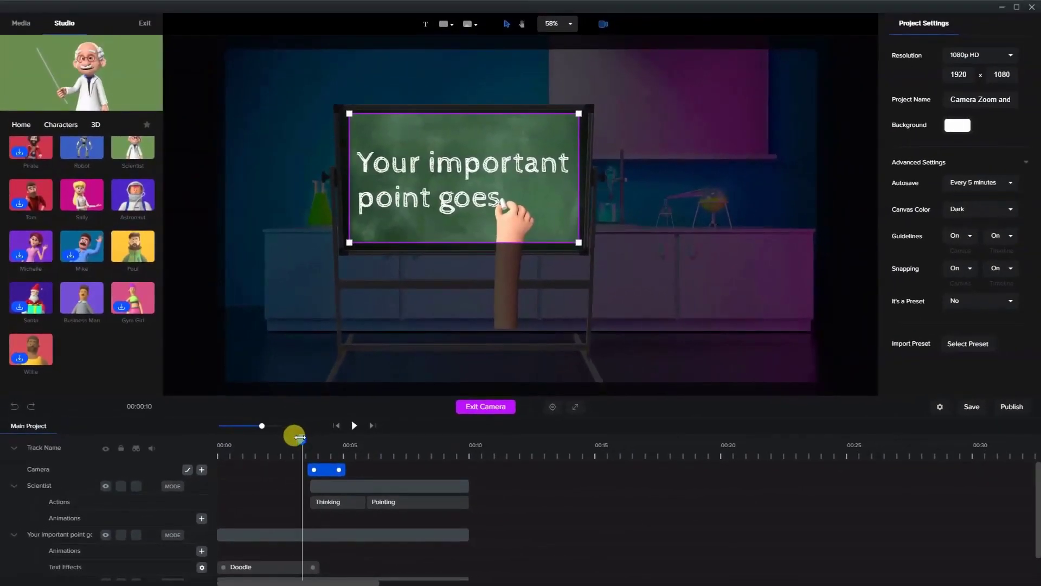
left_click_drag(300, 437, 359, 437)
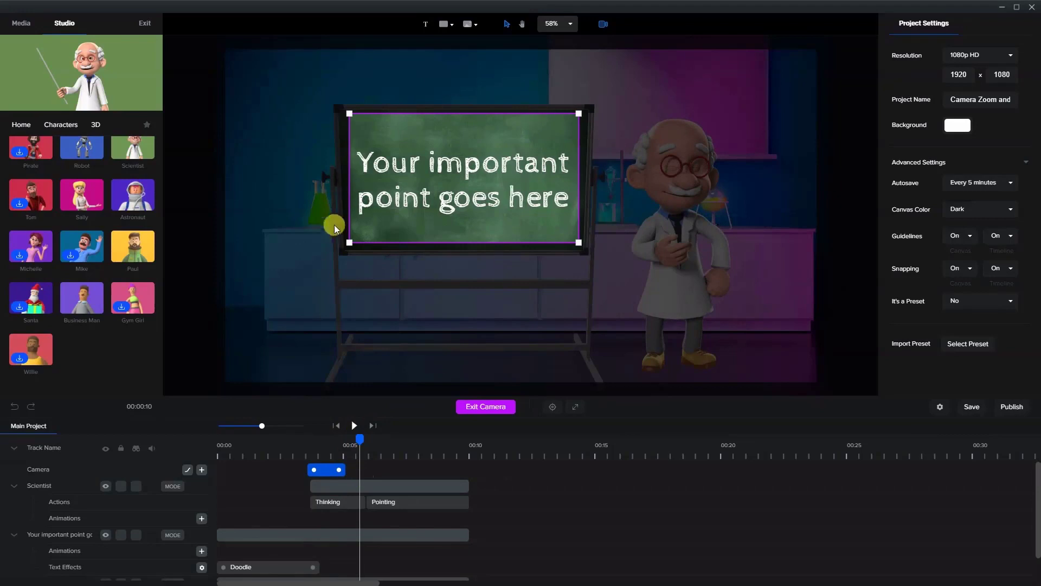
left_click(575, 408)
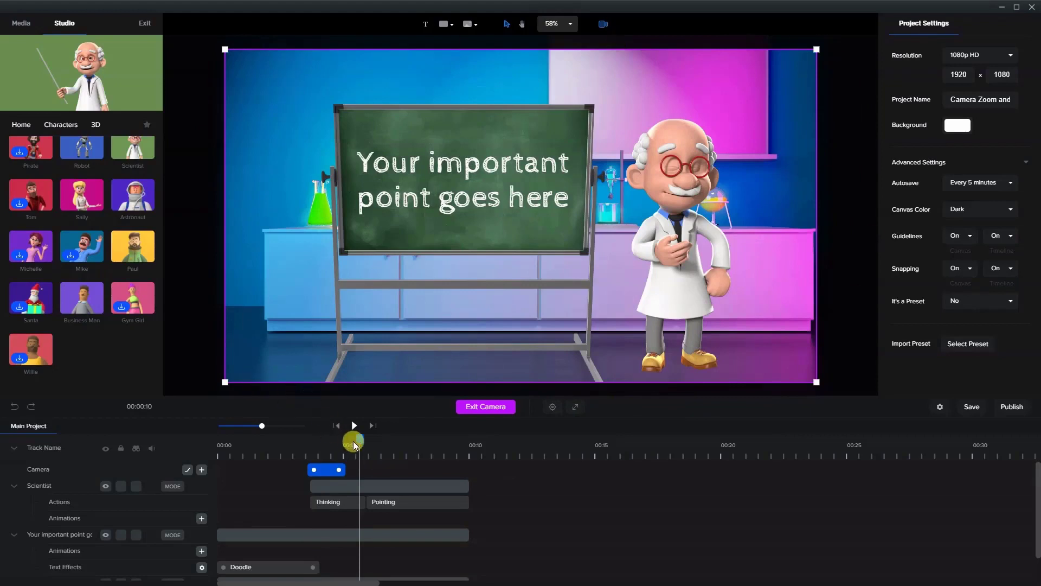
- Retime the camera movement to start when the Doodle effect ends, at about 4 seconds, and last about 1 second
left_click_drag(354, 445, 345, 469)
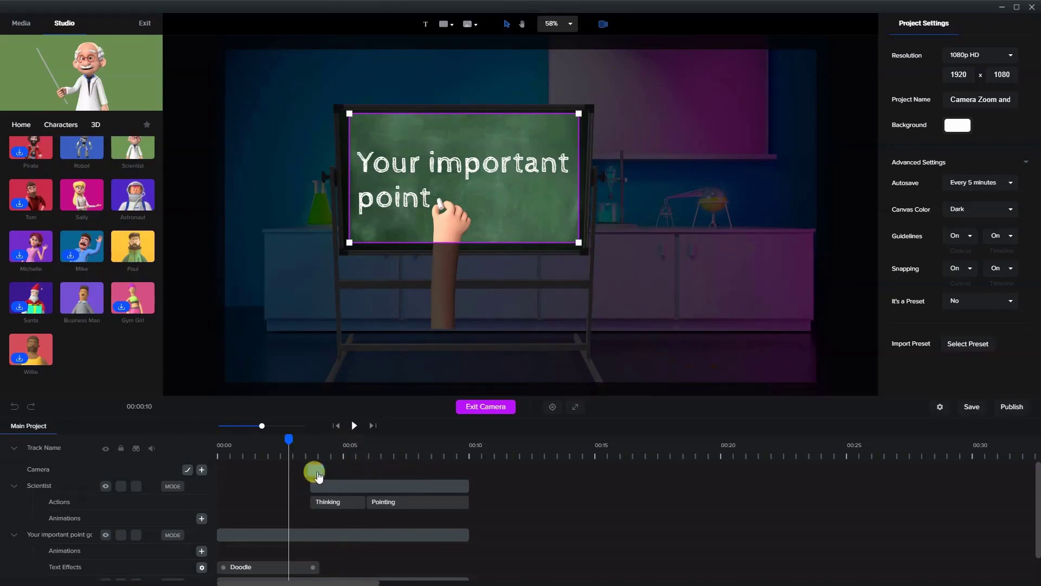
left_click_drag(318, 476, 382, 478)
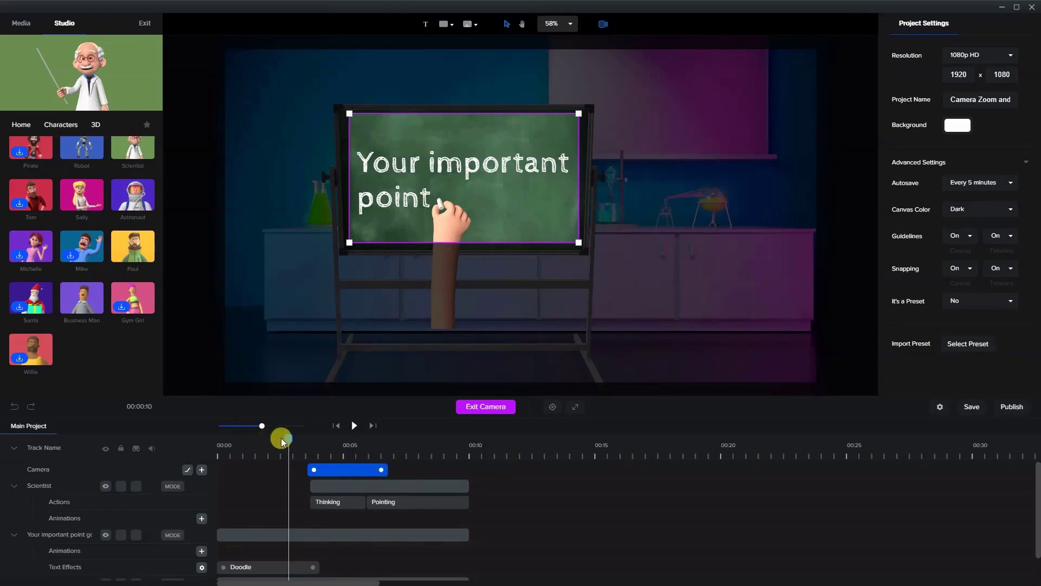
left_click_drag(282, 442, 295, 467)
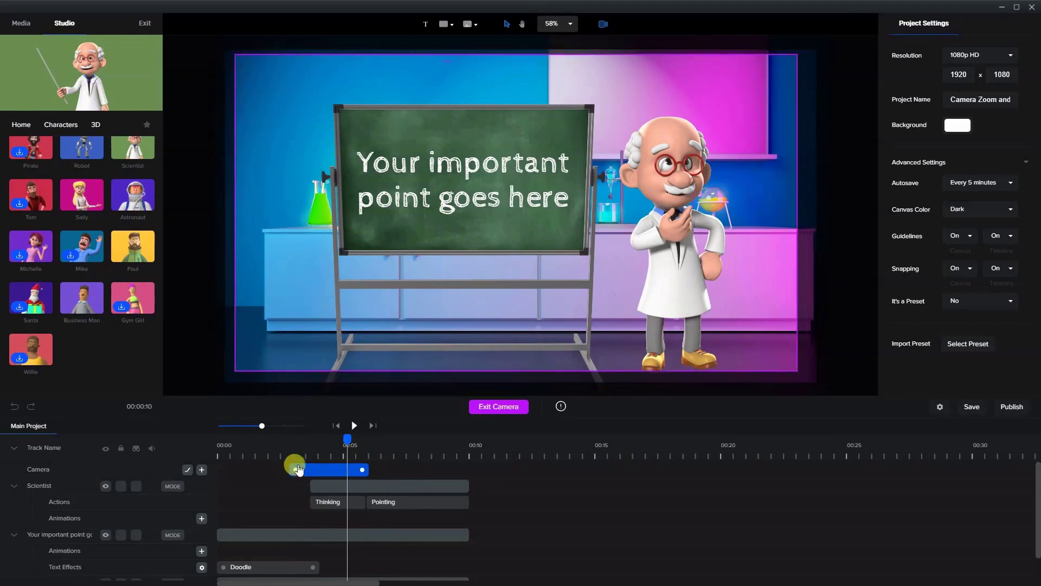
left_click(373, 469)
left_click_drag(362, 470, 335, 477)
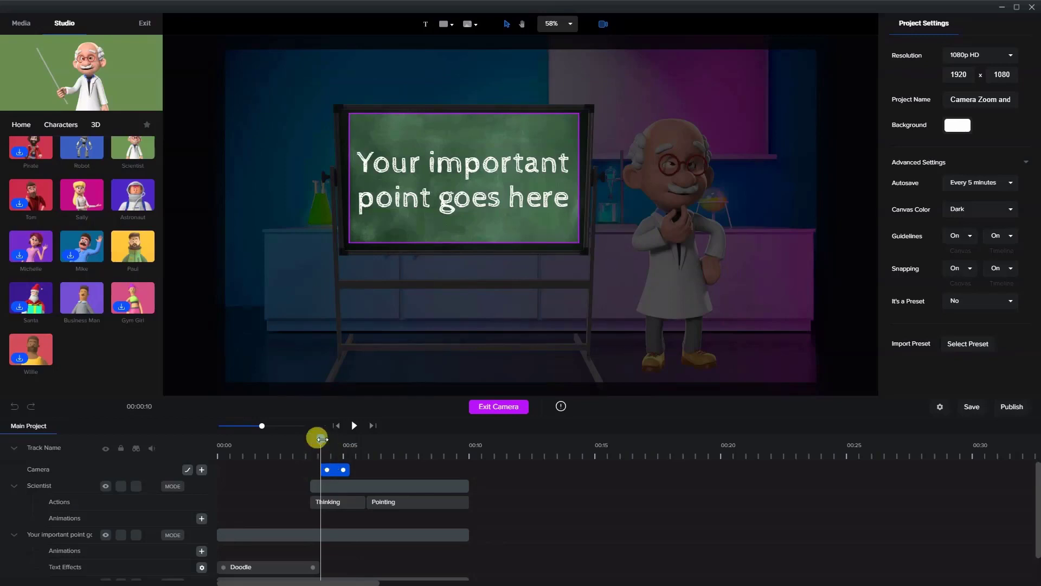
- Play the scene from the start to check the camera zoom-out, and exit camera mode
mouse_move(328, 444)
left_mouse_down()
mouse_move(277, 437)
mouse_move(223, 451)
mouse_move(298, 450)
mouse_move(455, 476)
mouse_move(217, 493)
left_mouse_up()
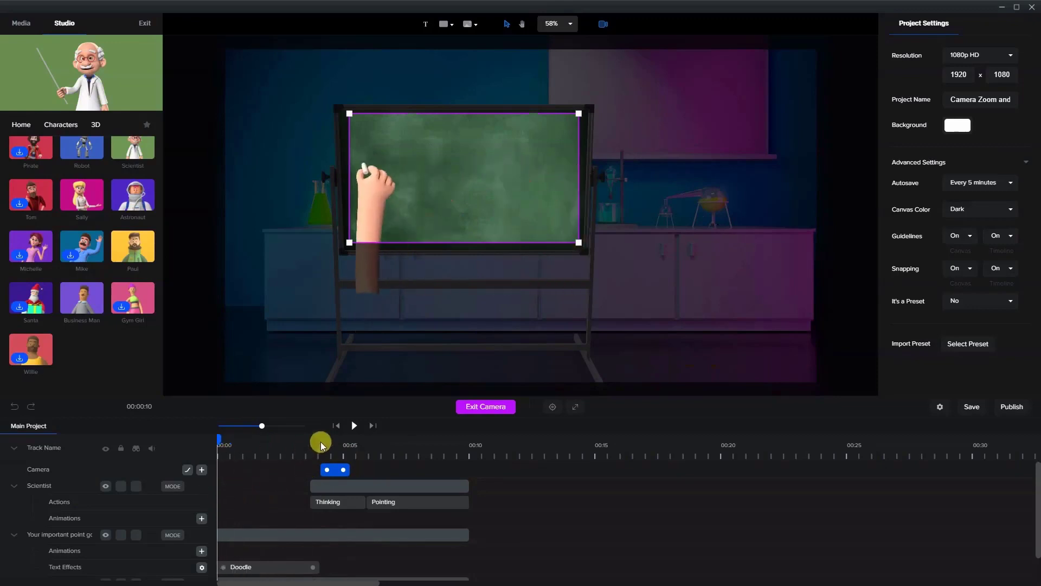
left_click(353, 425)
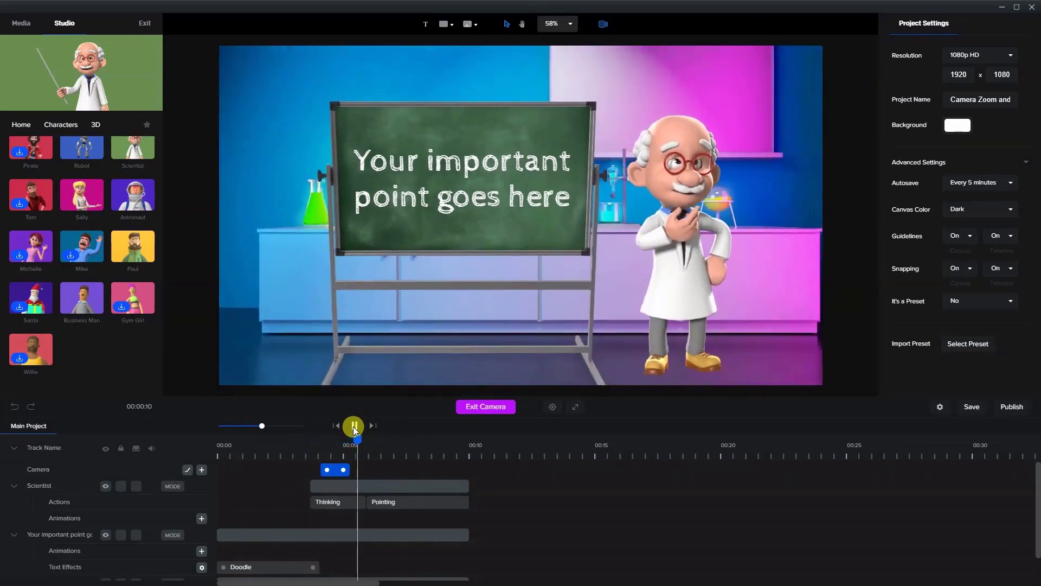
left_click(354, 426)
left_click_drag(368, 438, 280, 440)
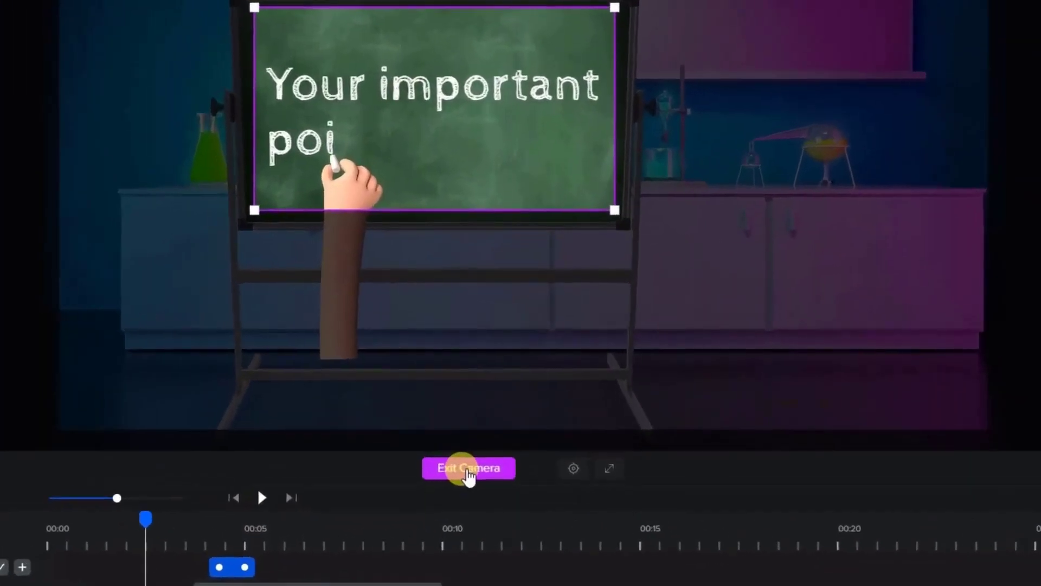
left_click(464, 481)
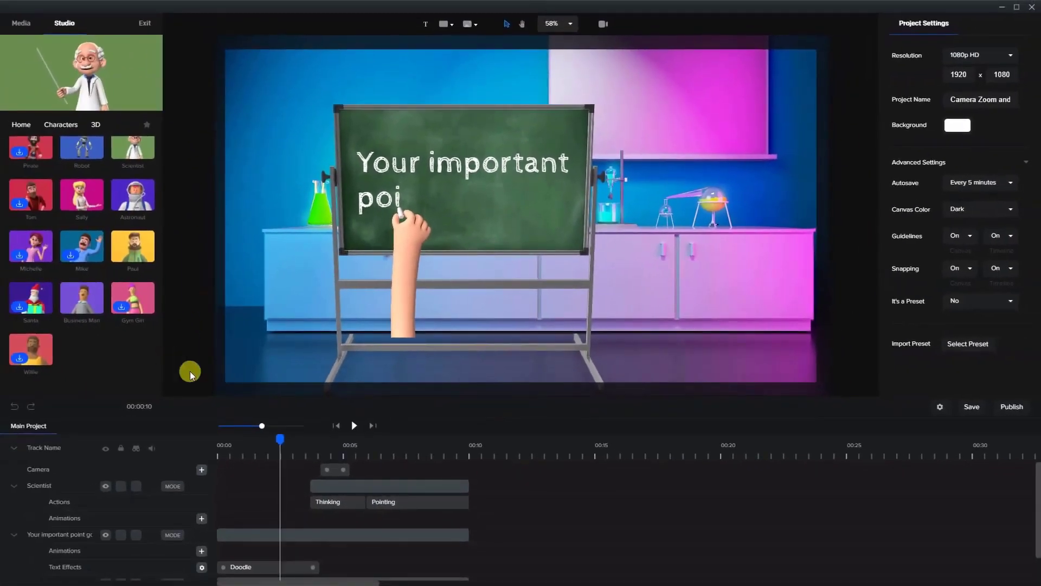
- Search the media library's Sound effects audio for "wri", clear the search and close the library
left_click(23, 128)
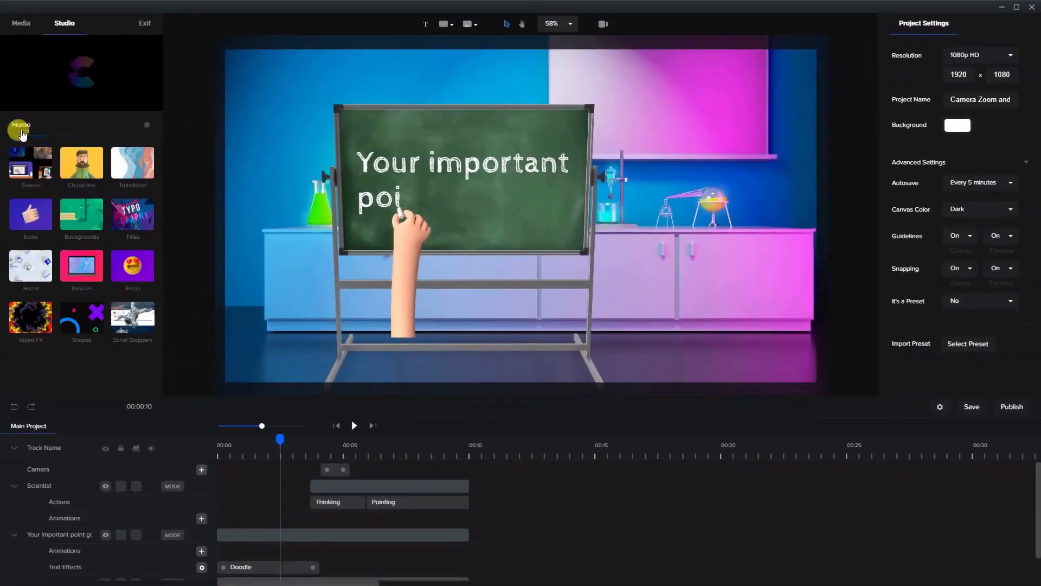
left_click(24, 26)
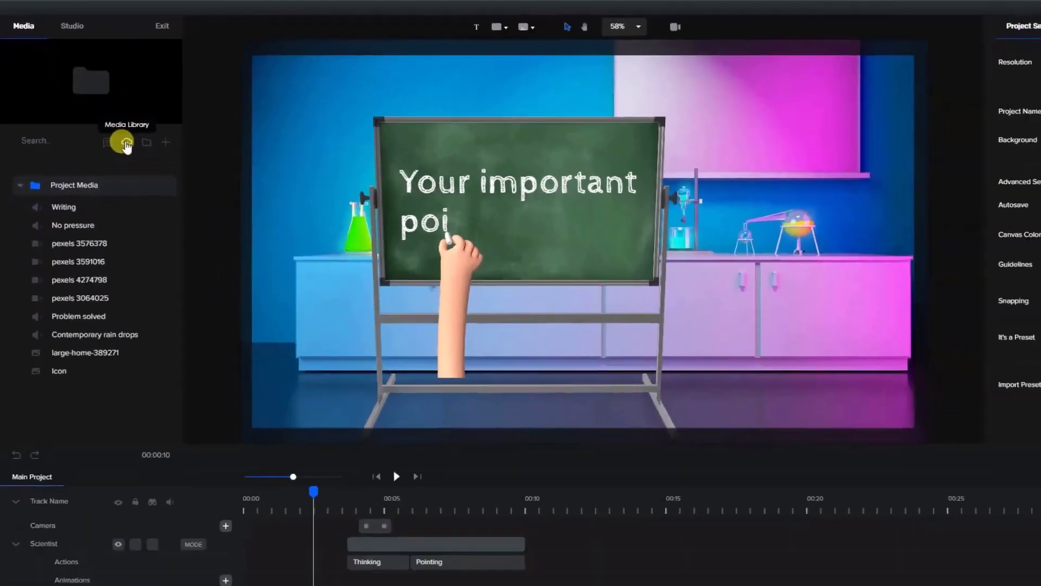
left_click(224, 252)
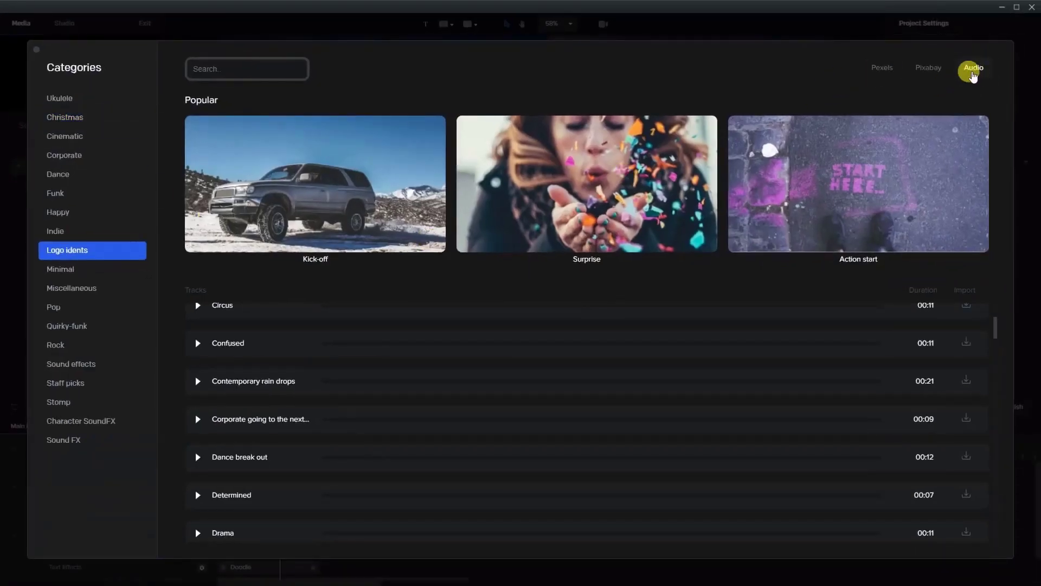
left_click(66, 363)
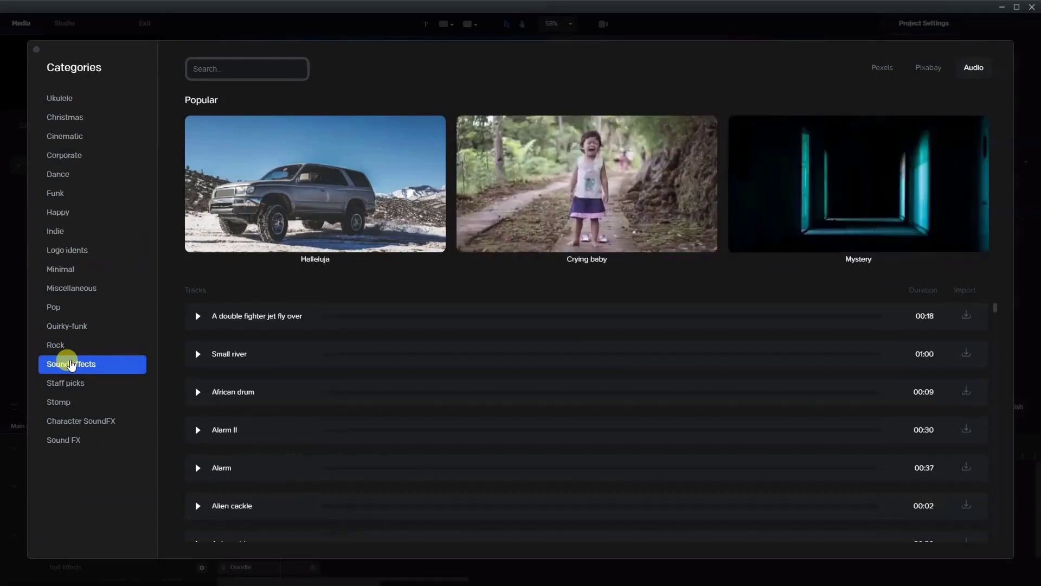
left_click(223, 70)
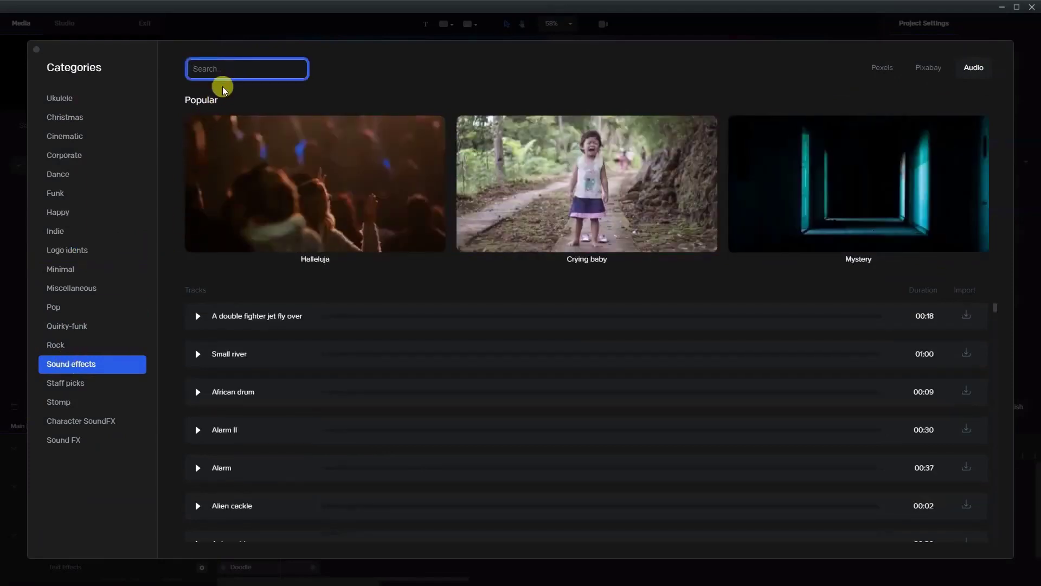
type("wri")
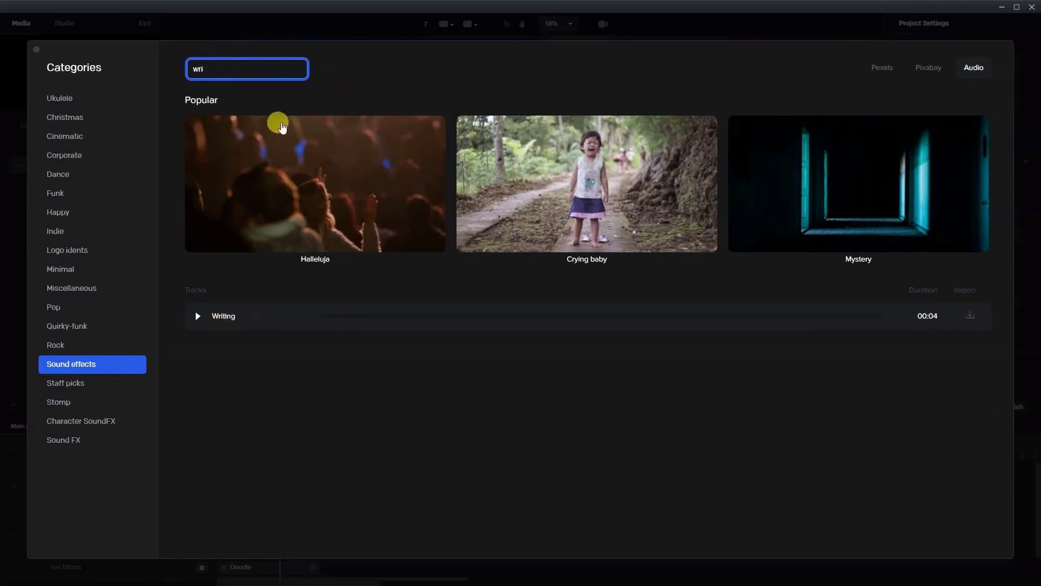
key("BackSpace")
key("BackSpace")
key("BackSpace")
left_click(17, 280)
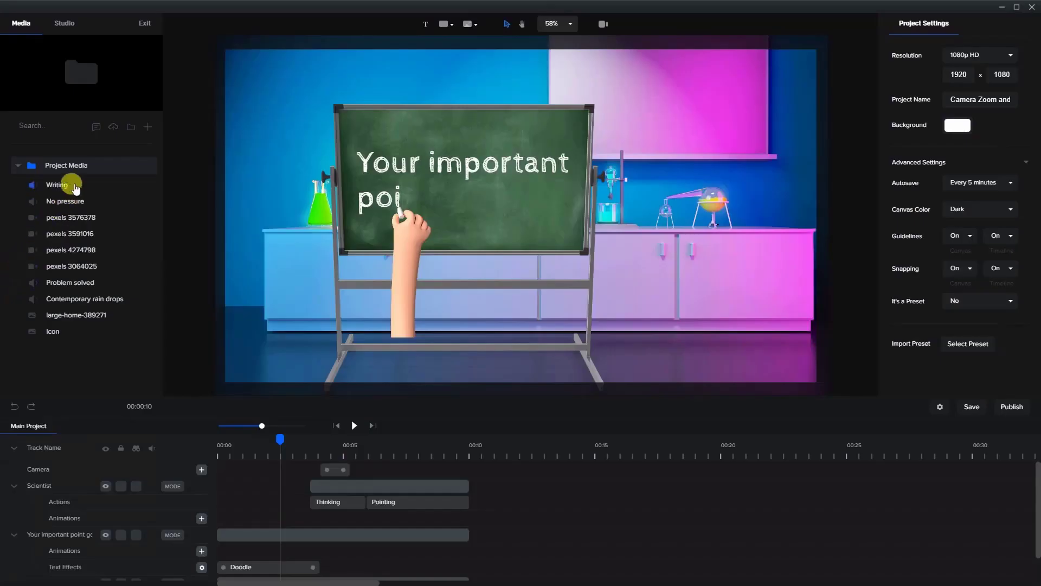
- Add the Writing sound from the project media and place it at the beginning of the timeline, ending where the Scientist starts
left_click_drag(76, 188, 490, 184)
left_click(316, 483)
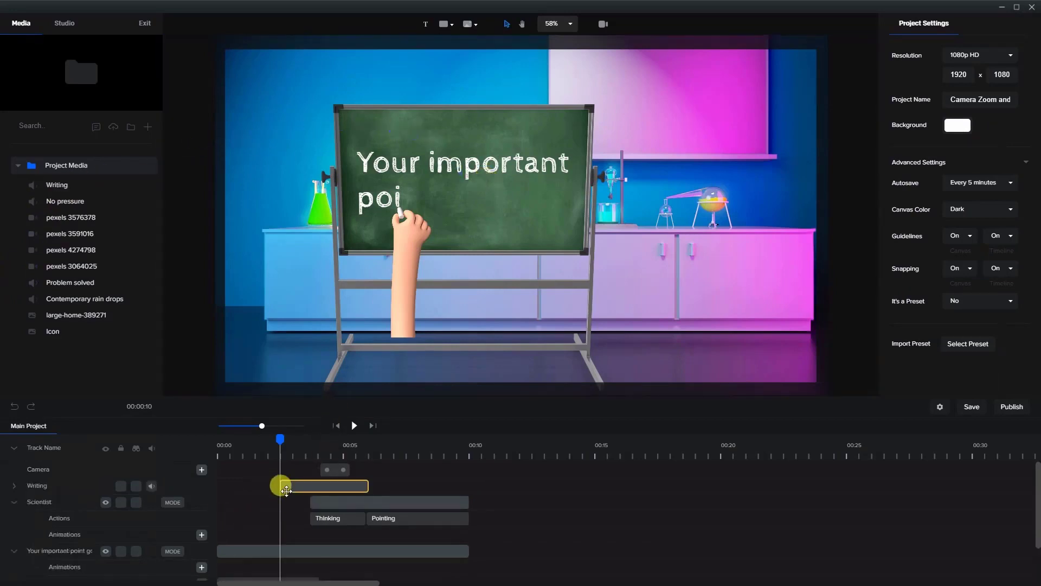
left_click_drag(293, 489, 216, 484)
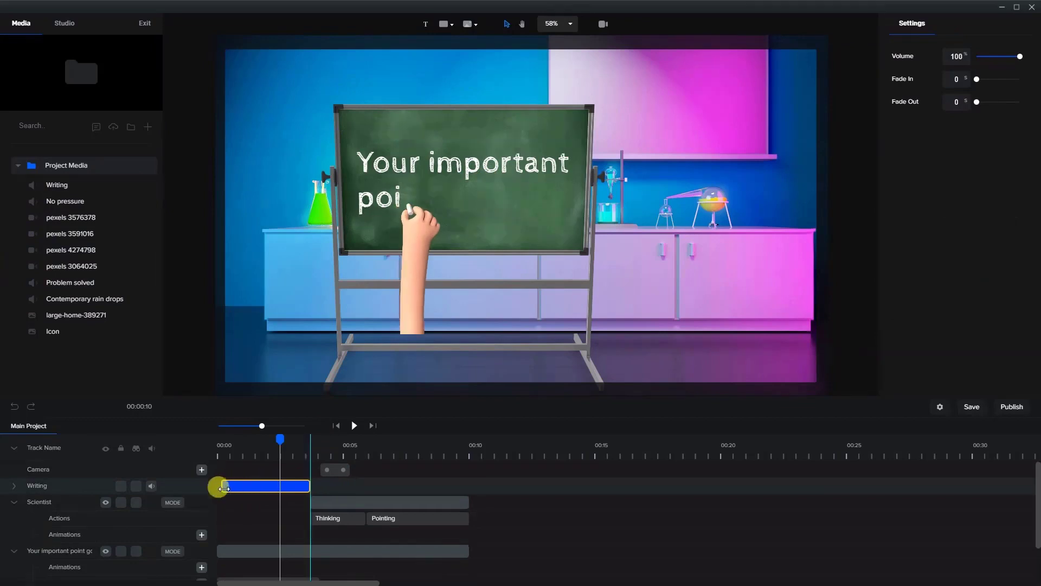
left_click_drag(313, 484, 304, 504)
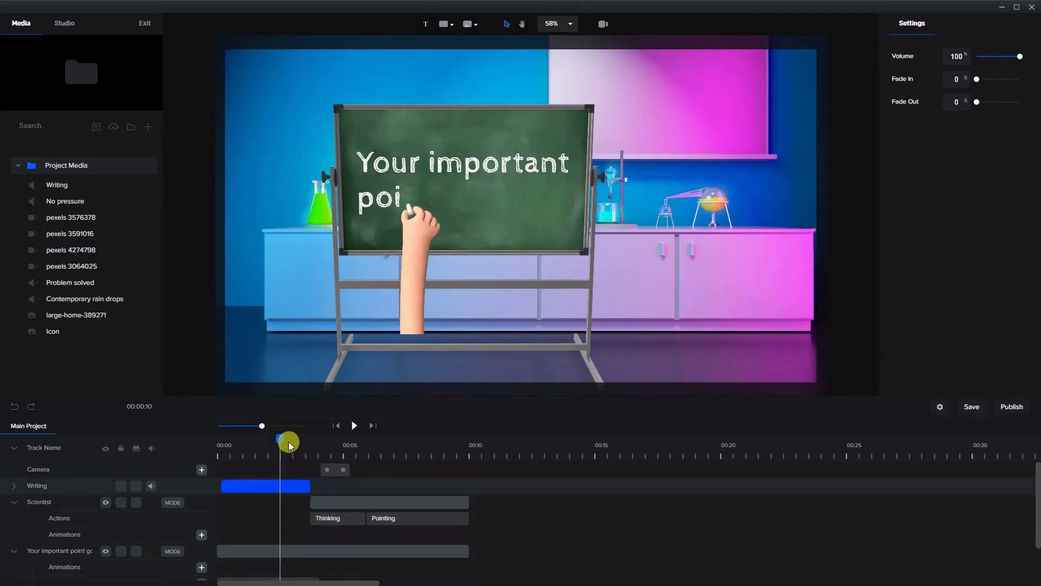
- Play the scene from the start to check the Writing sound against the text animation
left_click_drag(279, 435, 299, 440)
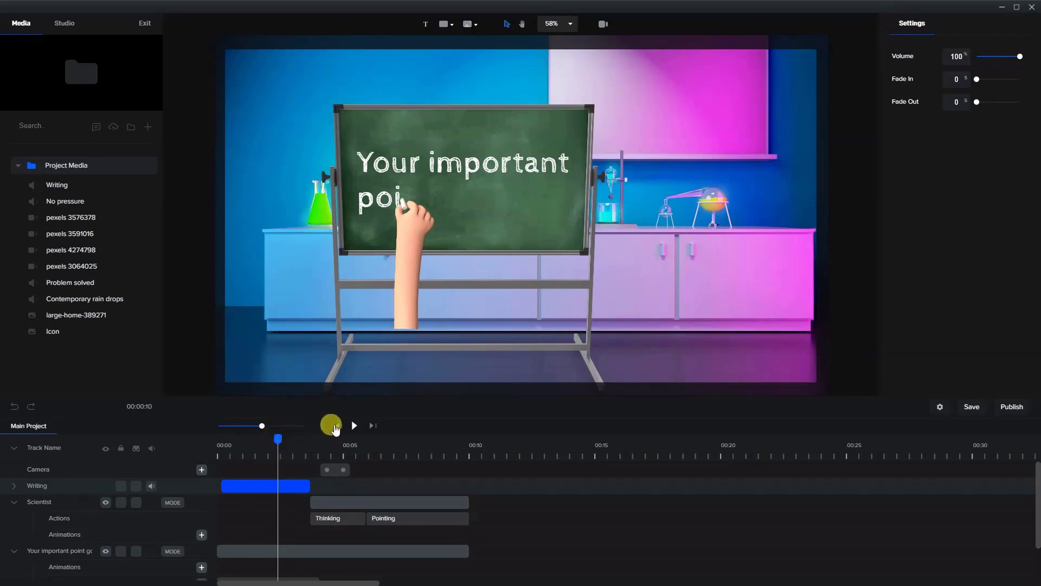
left_click(335, 427)
left_click(244, 483)
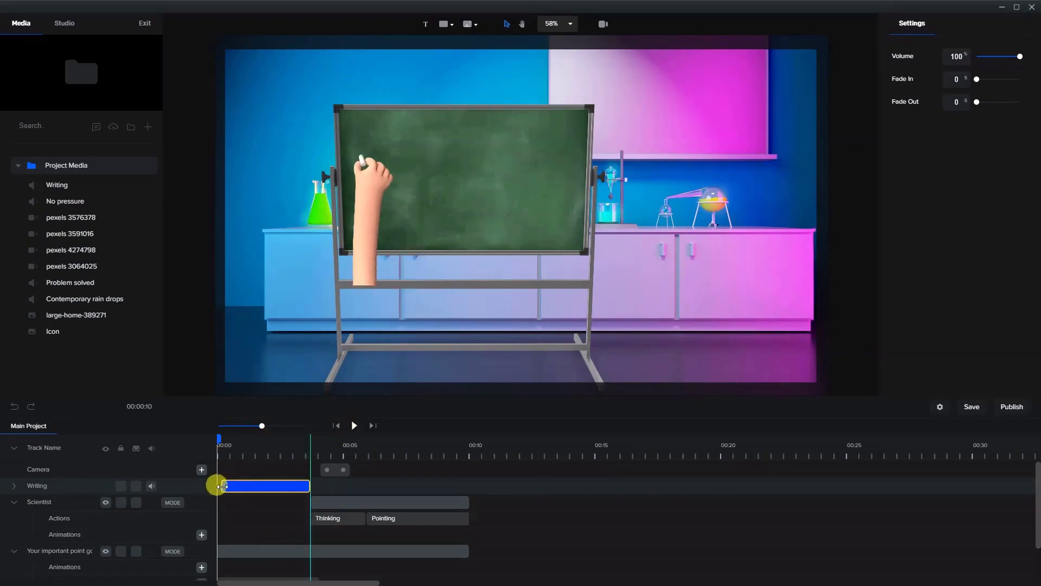
left_click(362, 426)
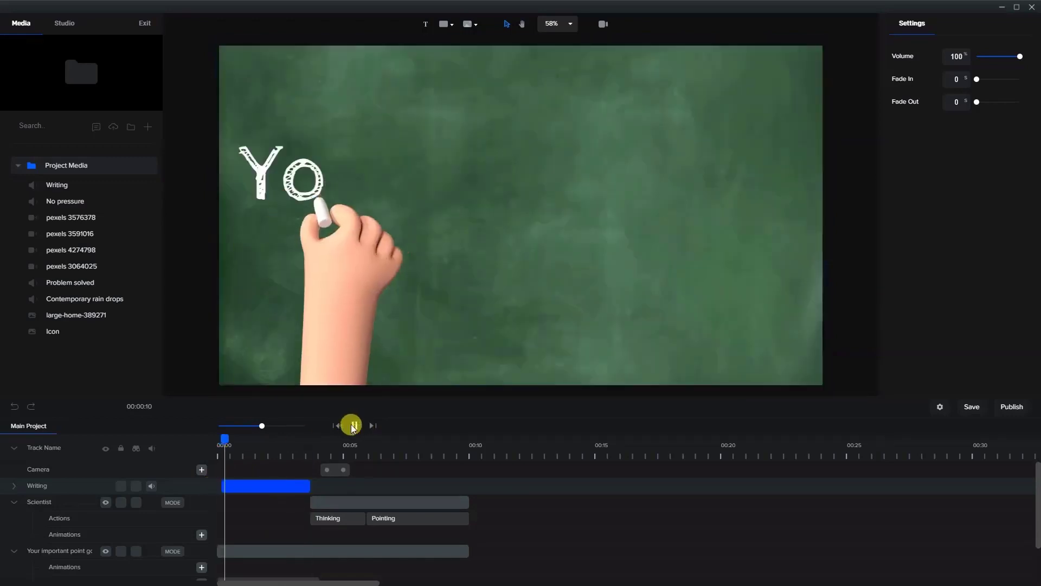
- Stop the playback and return the playhead to the beginning of the timeline
left_click(354, 426)
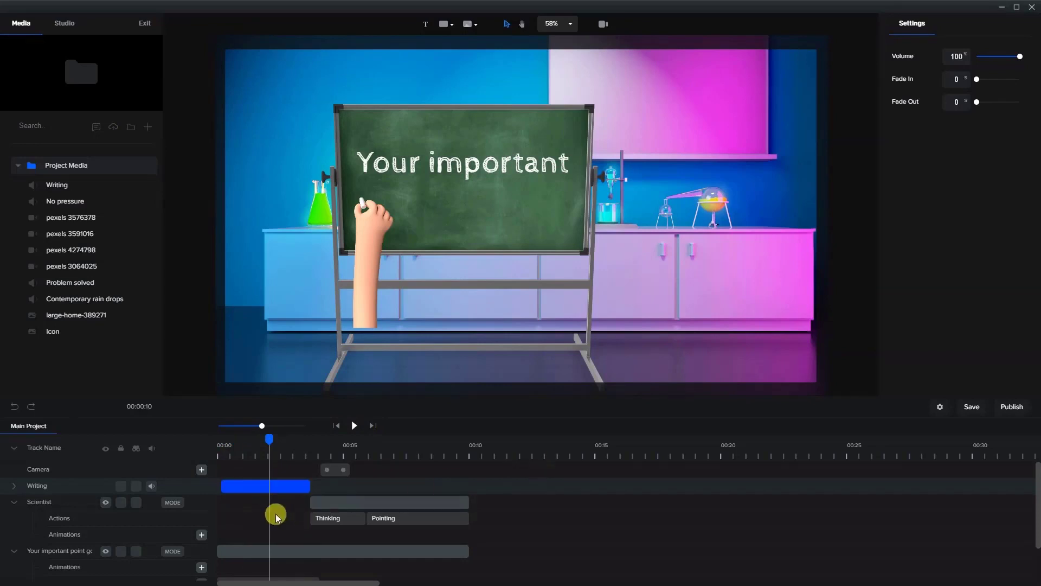
left_click(250, 486)
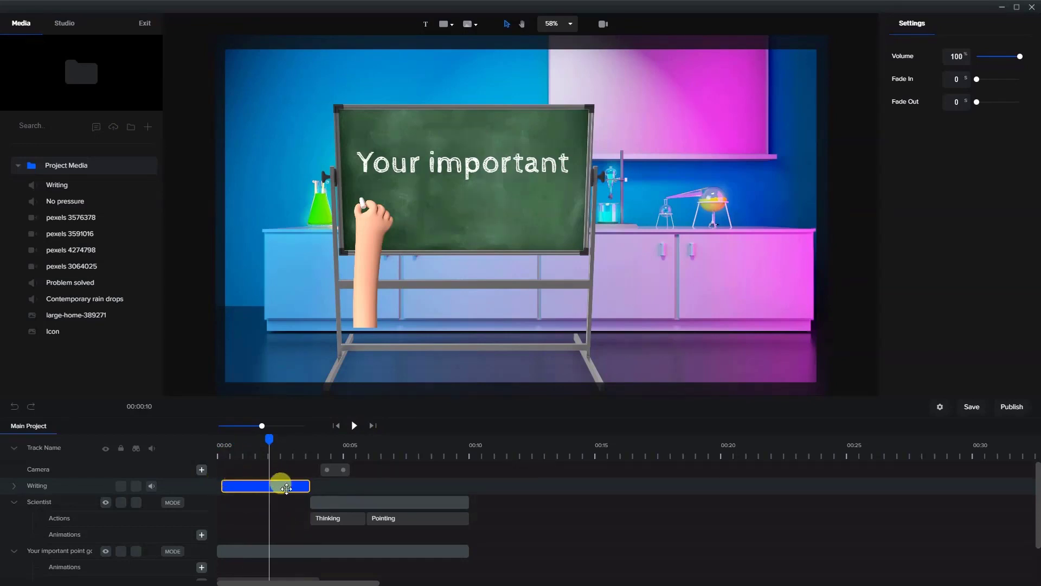
left_click_drag(287, 488, 242, 484)
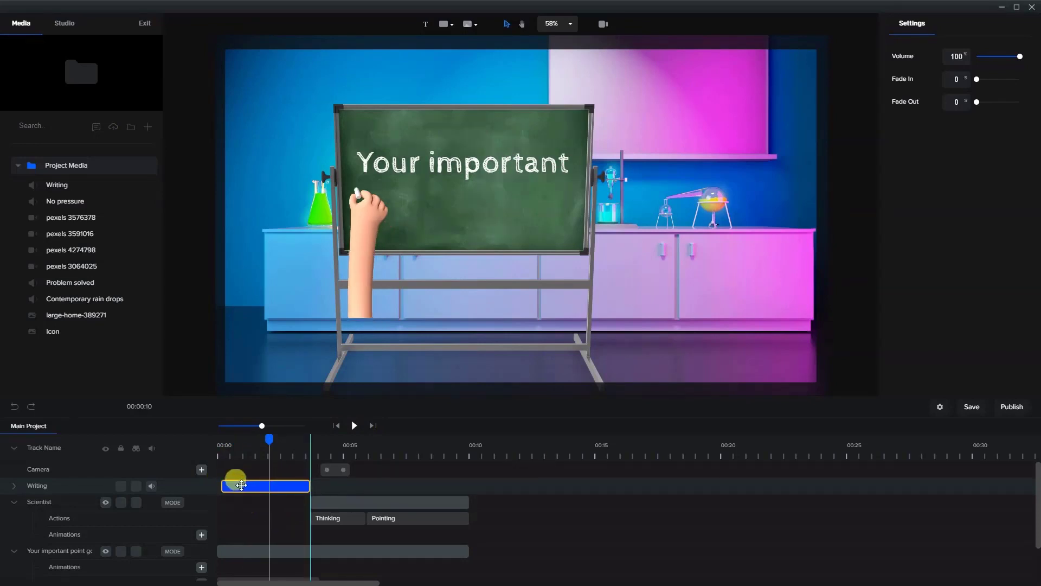
left_click(266, 447)
left_click_drag(270, 437, 207, 434)
- Browse the Logo idents audio category in the media library and close the library
left_click(61, 191)
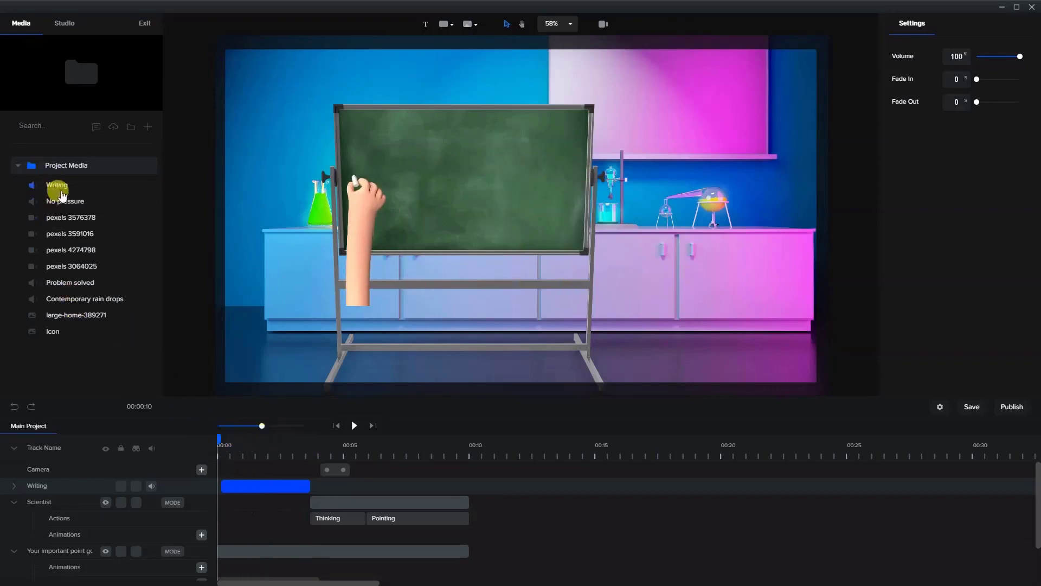
left_click(113, 129)
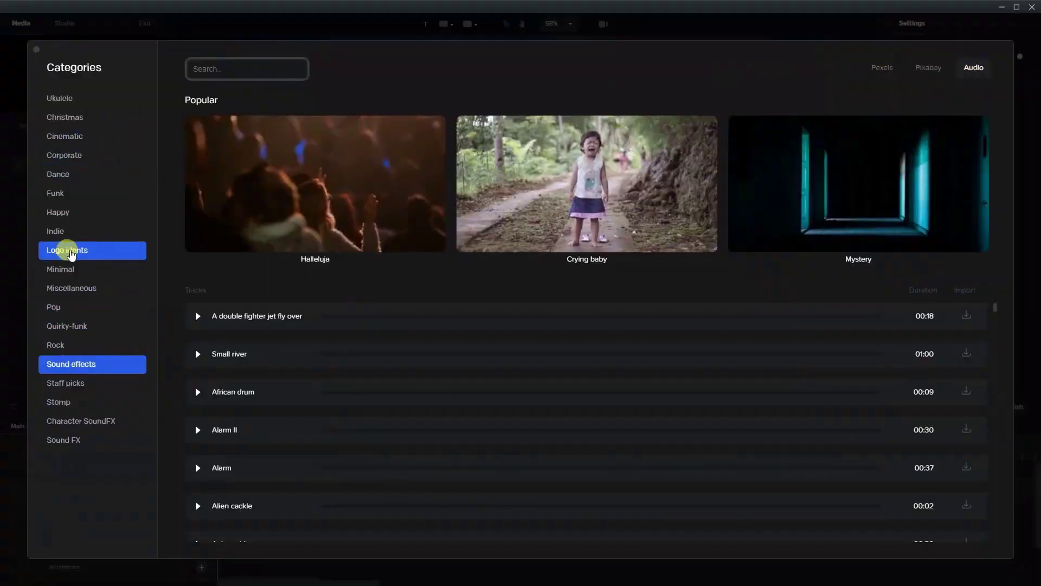
left_click(69, 251)
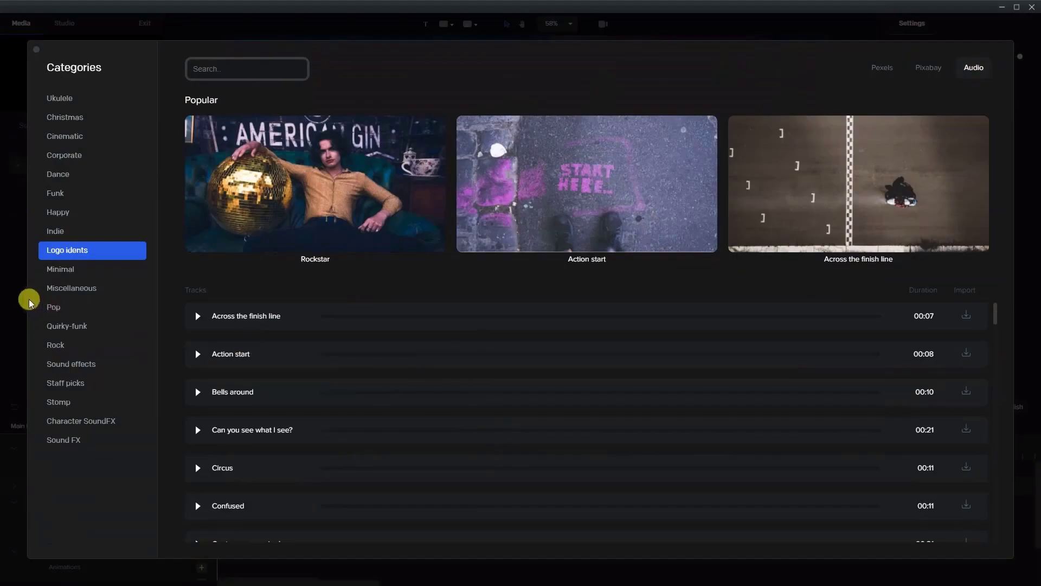
left_click(10, 305)
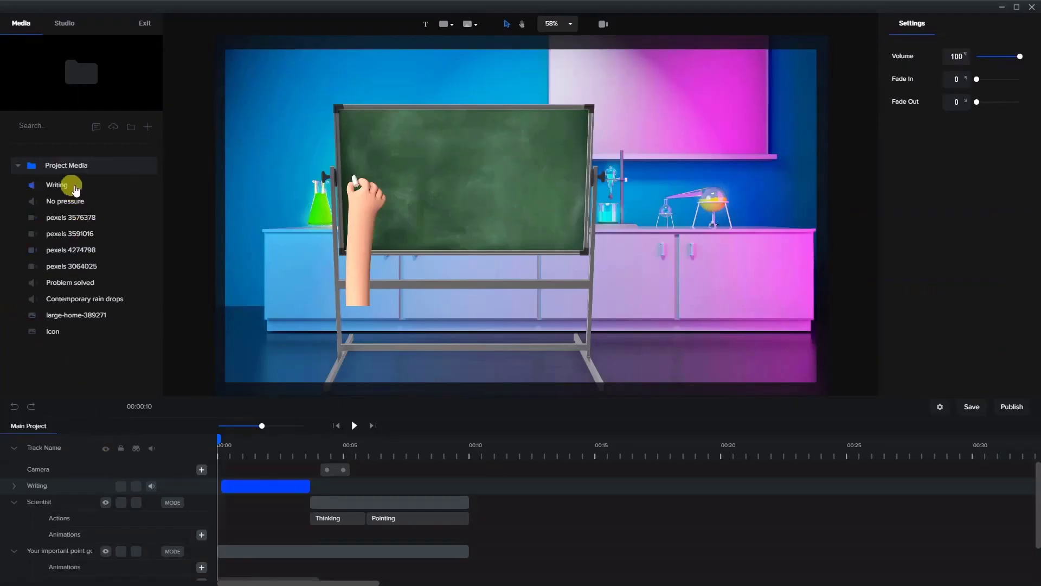
- Add the No pressure music at the timeline's start, trimmed to 10 seconds with a 1-second fade out, and play the scene
left_click_drag(64, 204, 458, 190)
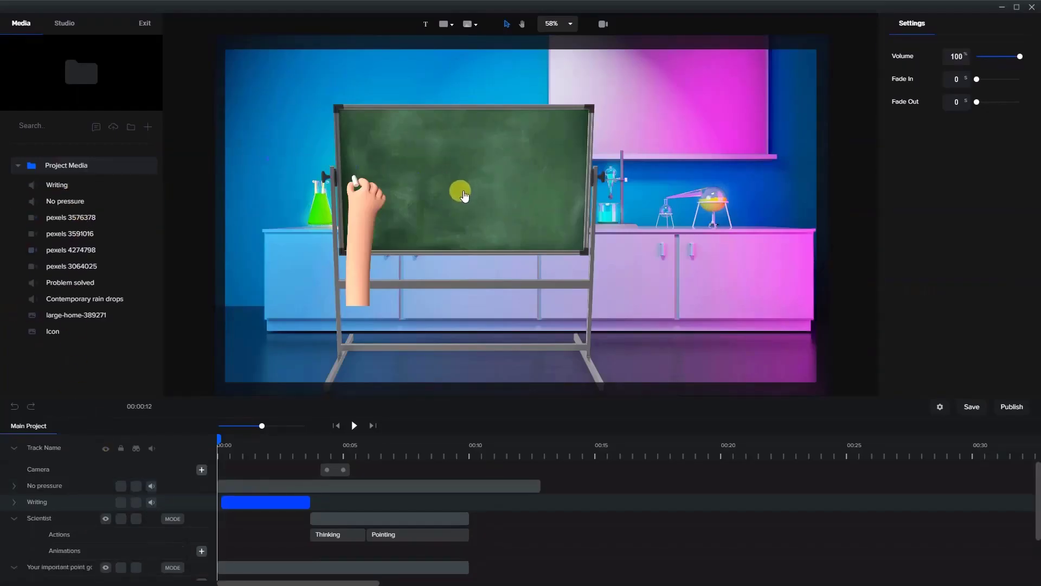
left_click_drag(538, 487, 469, 485)
left_click(956, 102)
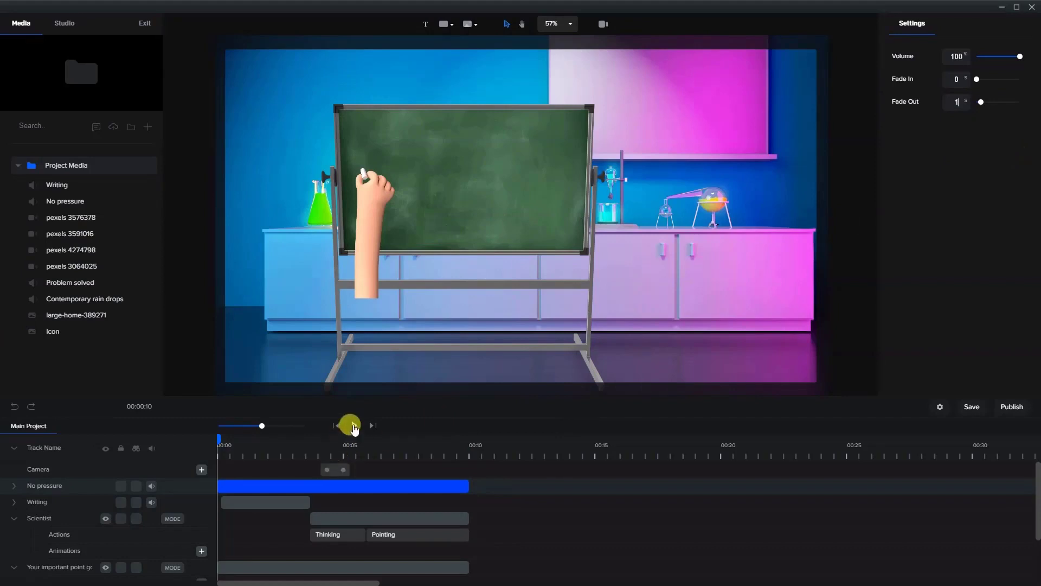
left_click(353, 426)
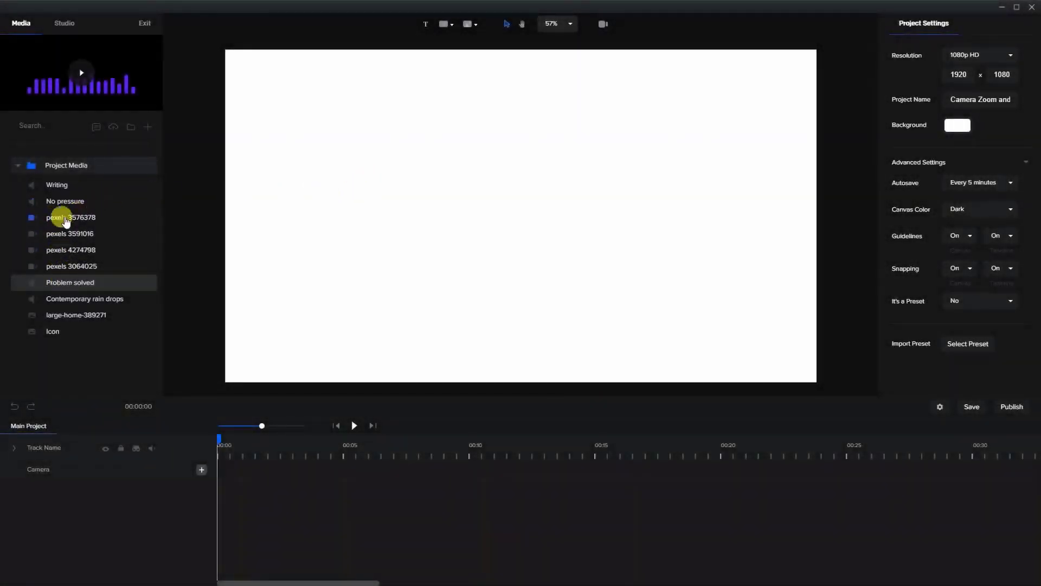
- Look at the Pexels videos in the media library and close the library
left_click(113, 128)
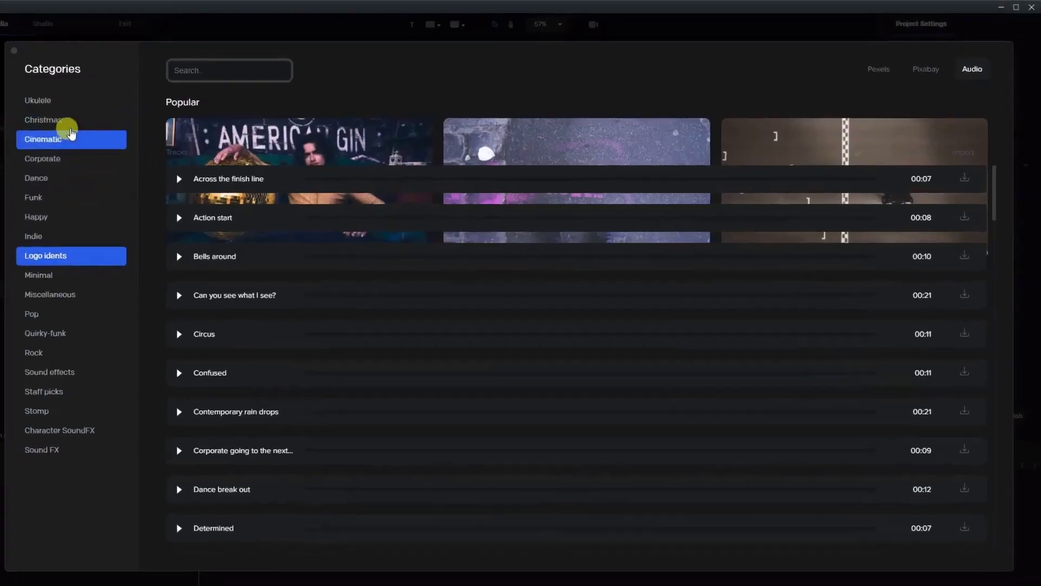
left_click(878, 69)
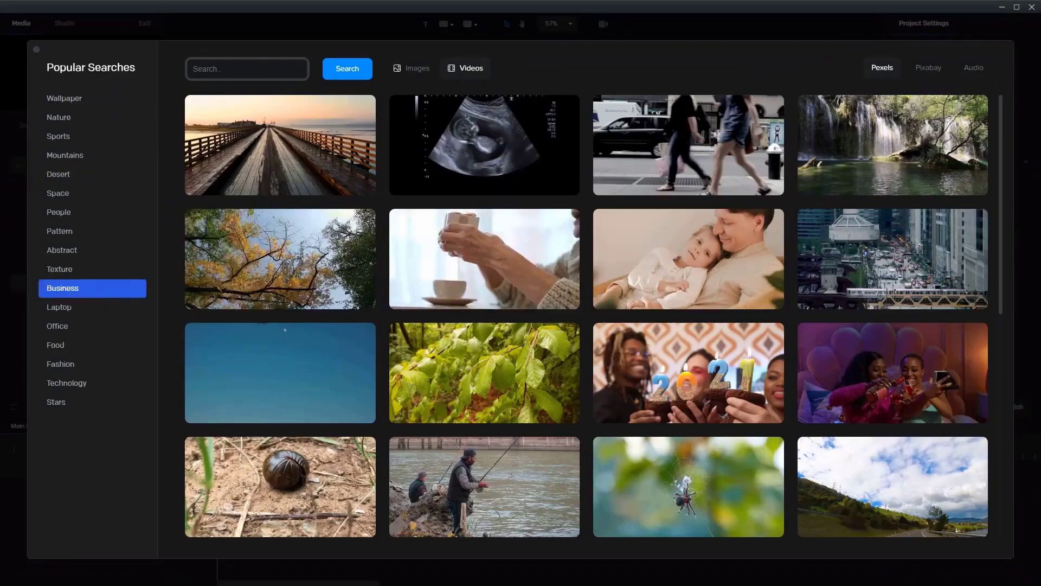
left_click(9, 266)
- Add the pexels 3576378 beach video to the empty canvas, scale it to 50 and move it up and left to x 732, y 411
left_click_drag(64, 222, 392, 179)
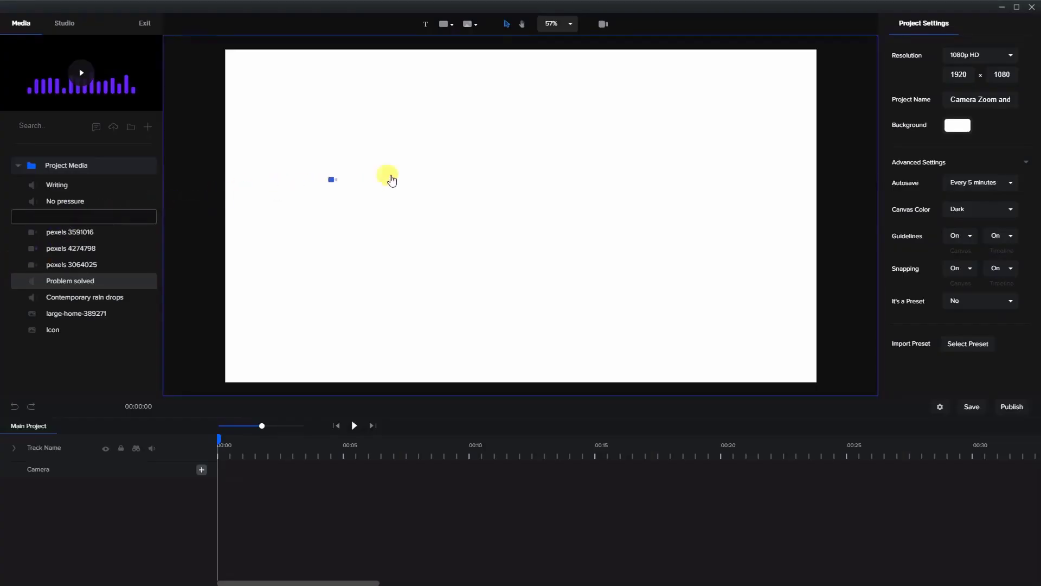
left_click_drag(466, 178, 475, 170)
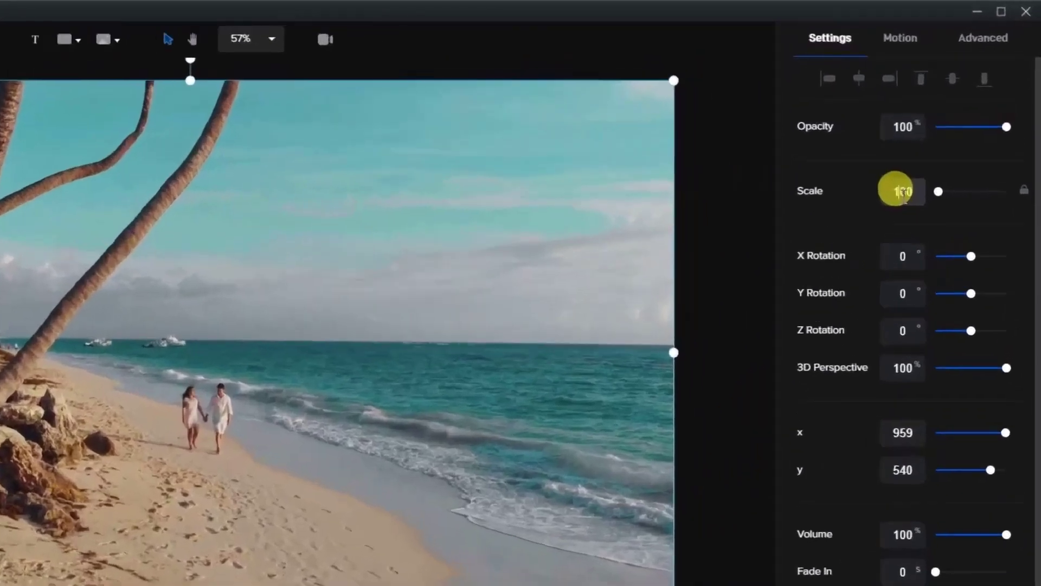
double_click(956, 117)
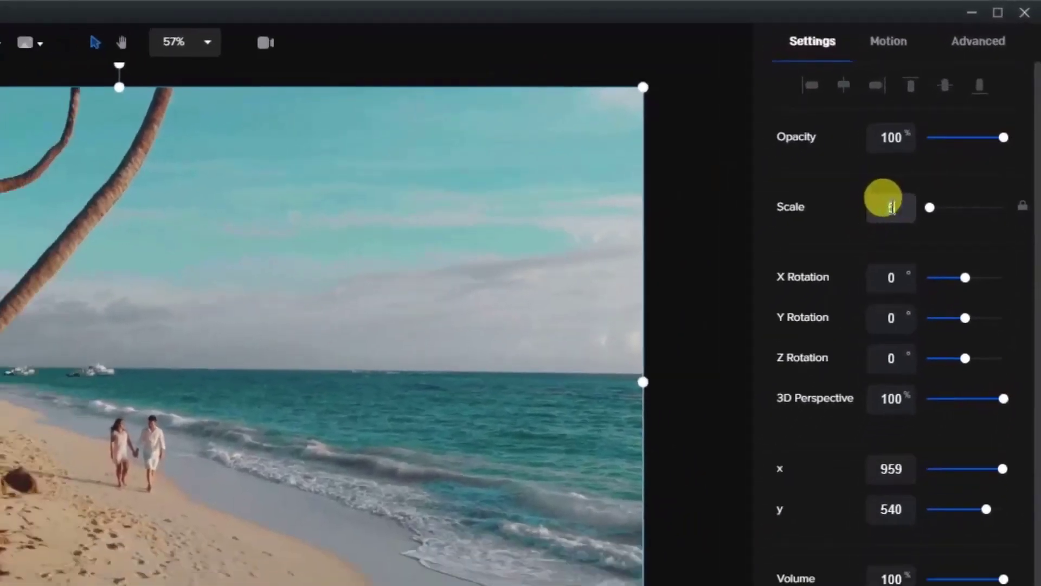
type("50")
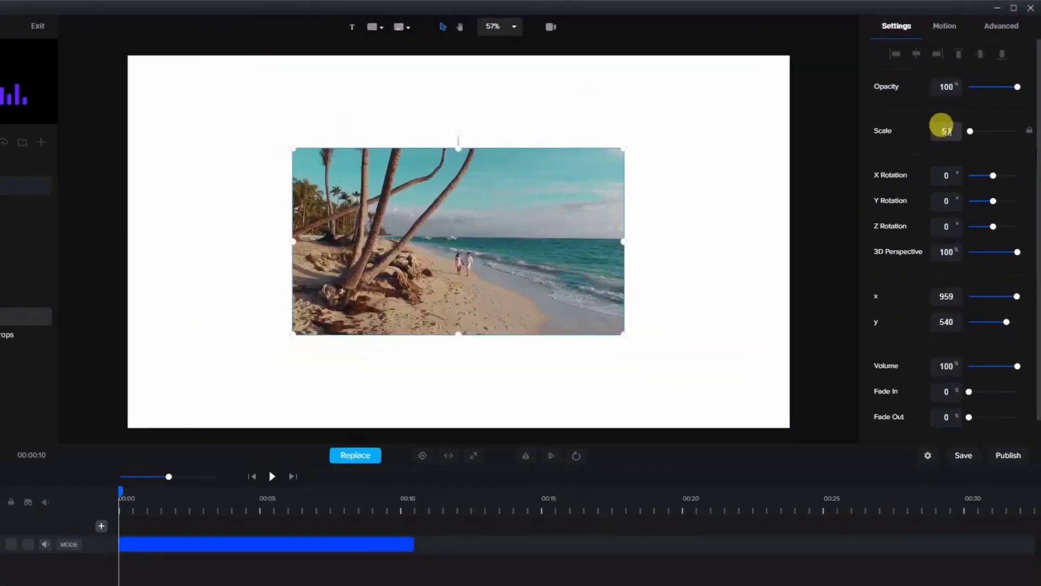
left_click_drag(577, 189, 505, 148)
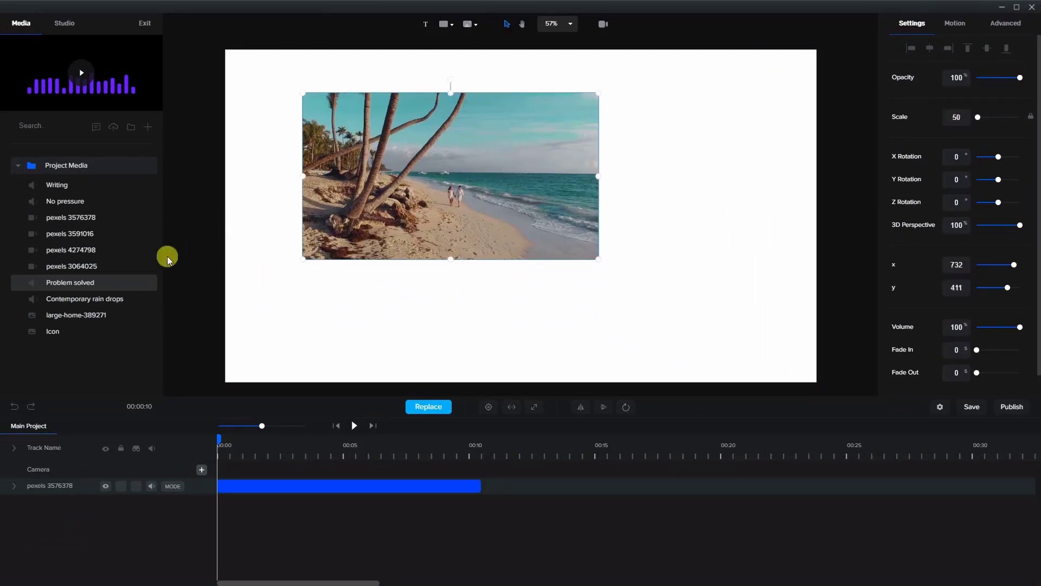
- Add the pexels 3591016 video in the canvas's upper right and the pexels 4274798 video in the centre, scaling the latter to 50
left_click_drag(57, 237, 606, 156)
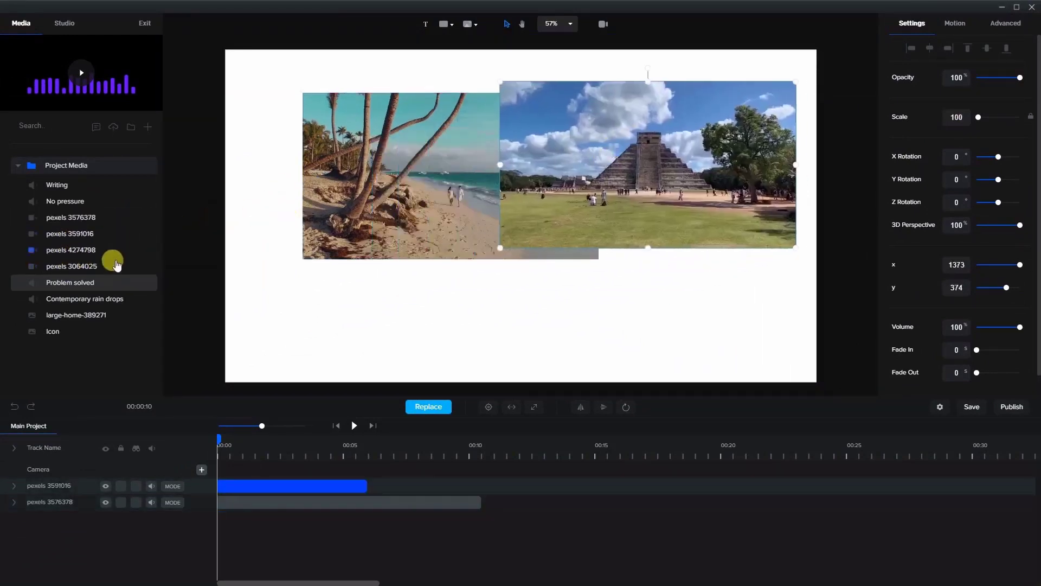
left_click_drag(74, 252, 495, 204)
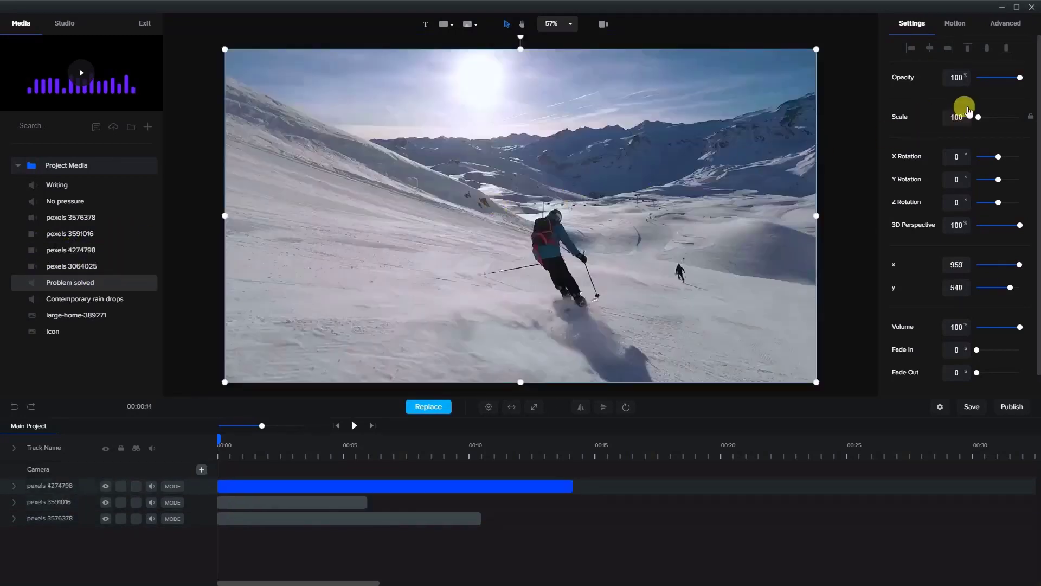
type("50")
key("Return")
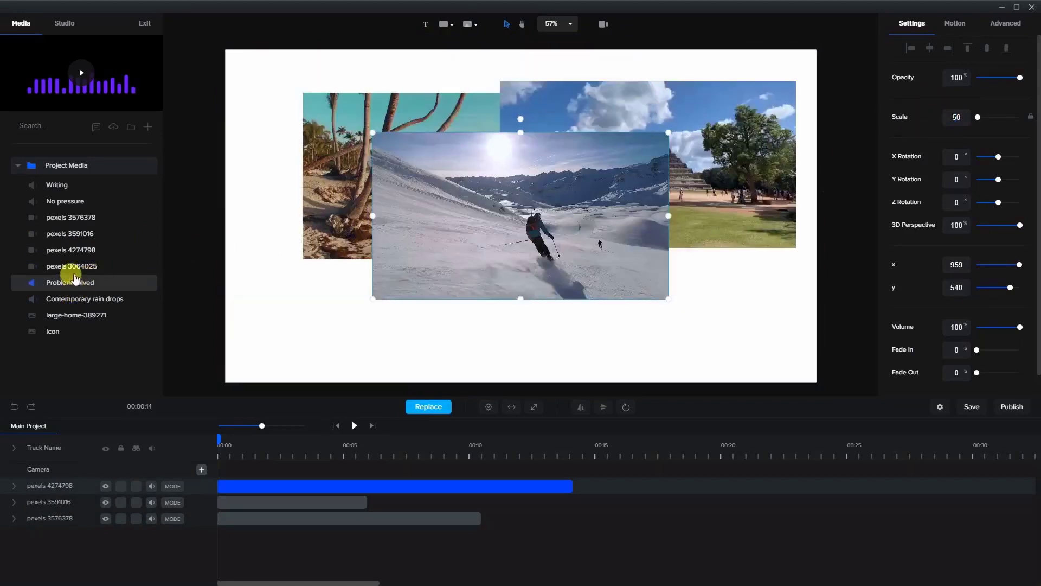
- Add the pexels 3064025 balloon video, scale it to 50 and move it down to x 959, y 644
left_click(71, 269)
left_click_drag(71, 269, 612, 226)
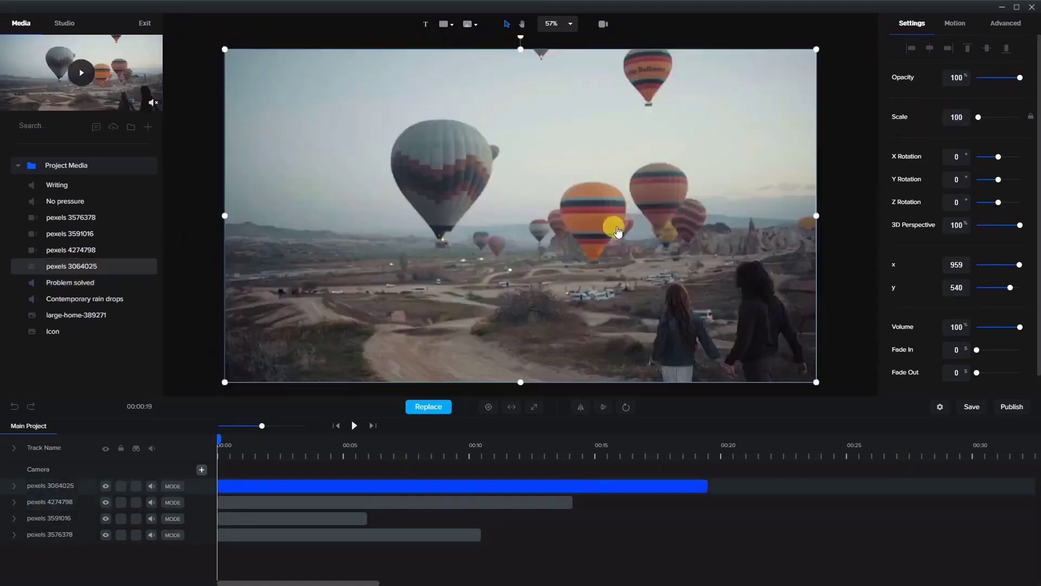
double_click(955, 115)
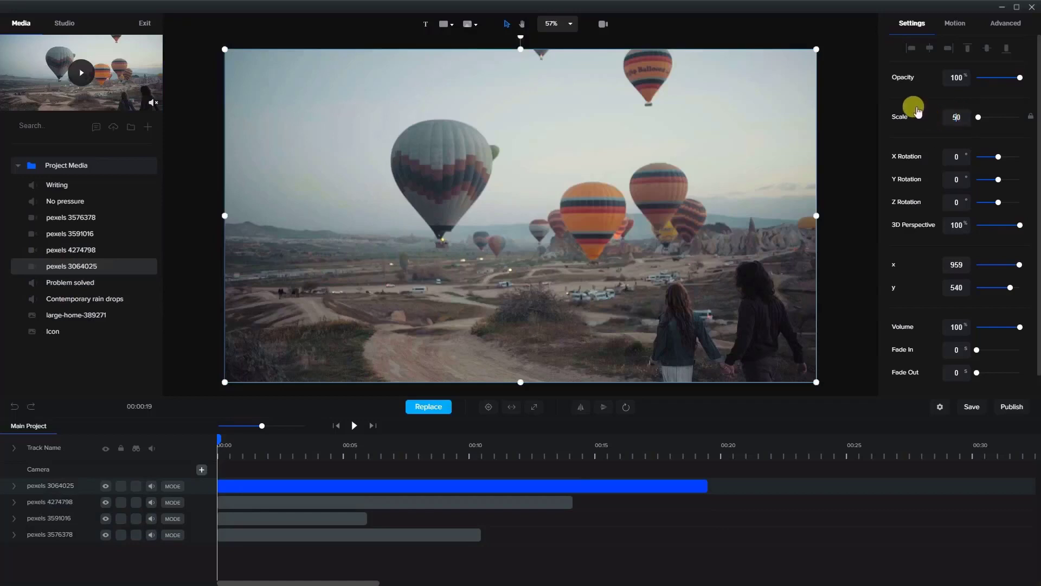
type("50")
key("Return")
left_click_drag(523, 203, 490, 358)
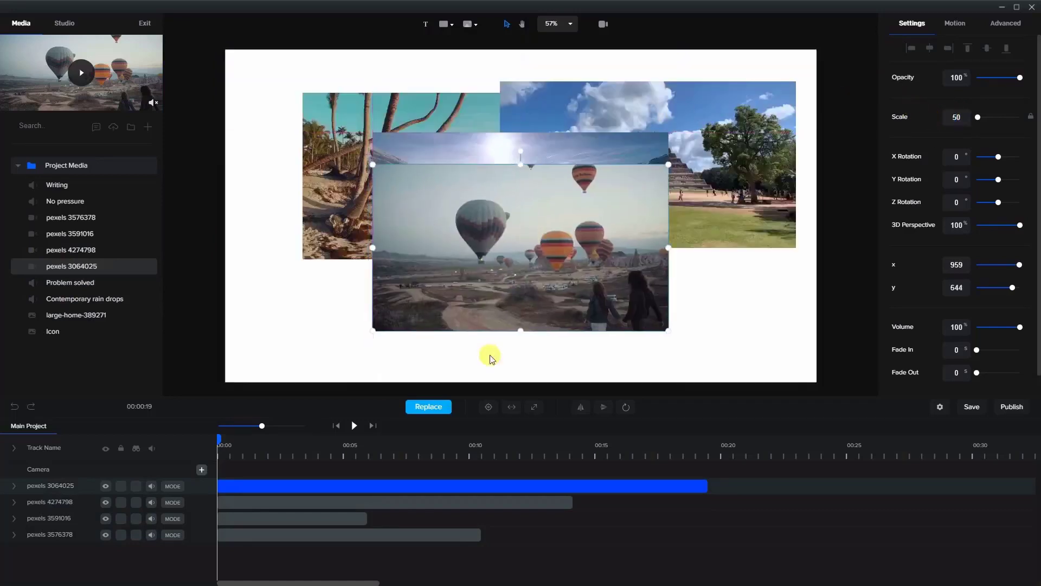
- Reorder the pexels 3591016 track below pexels 3576378, and move the pexels 3064025 video up and left to x 584, y 436
left_click(323, 515)
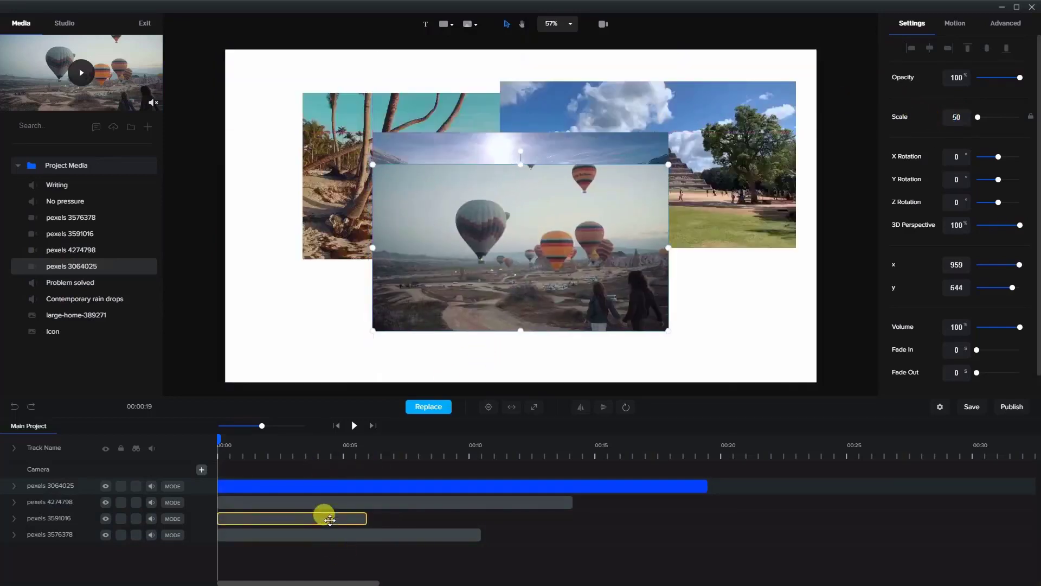
left_click(330, 488)
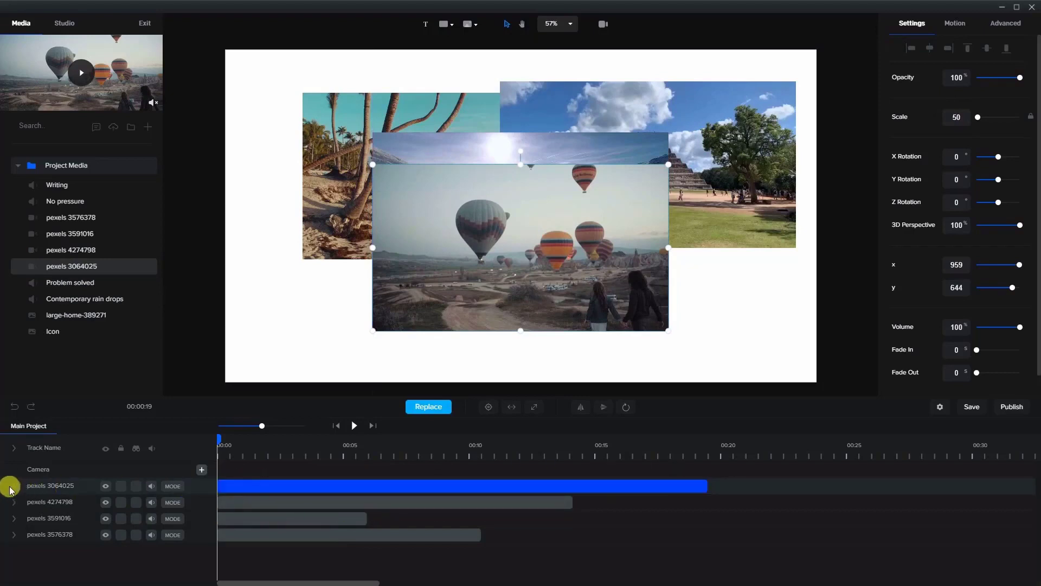
left_click_drag(63, 518, 54, 535)
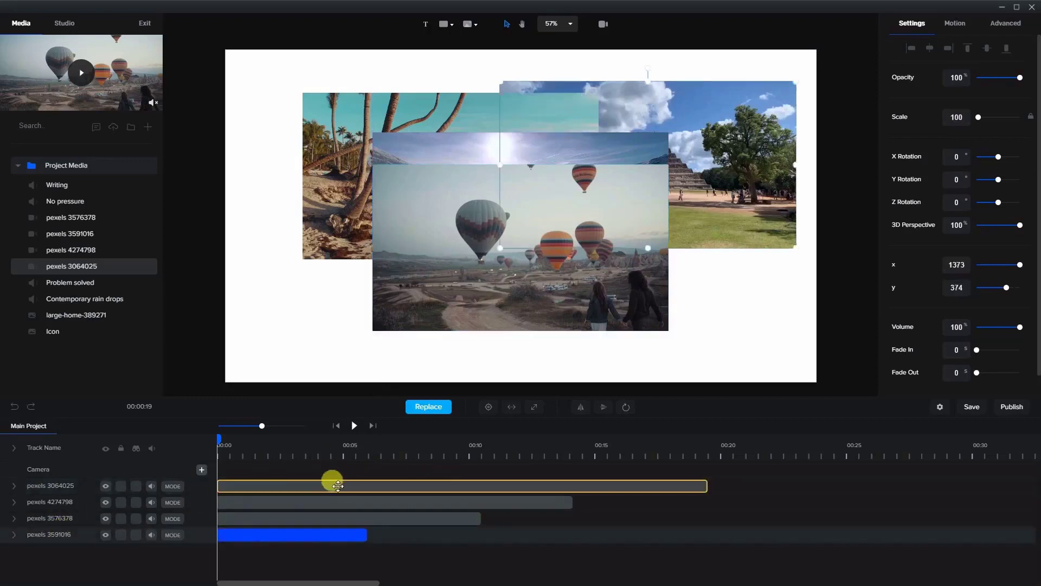
left_click(334, 483)
left_click_drag(530, 249, 411, 183)
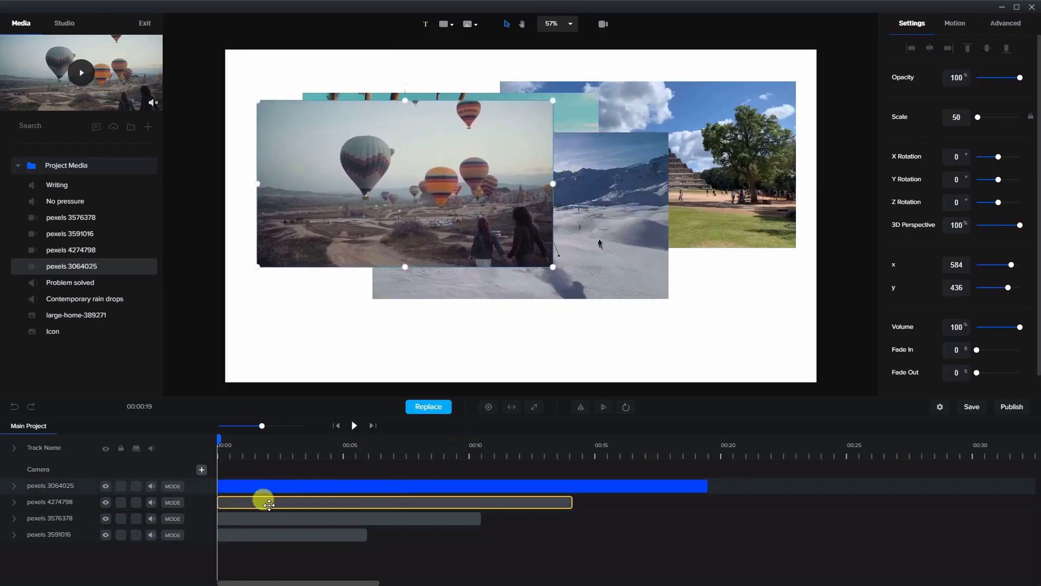
- Shift the pexels 4274798, 3576378 and 3591016 clips to end together with pexels 3064025, and set the playhead to about 14 seconds
left_click_drag(269, 505, 405, 502)
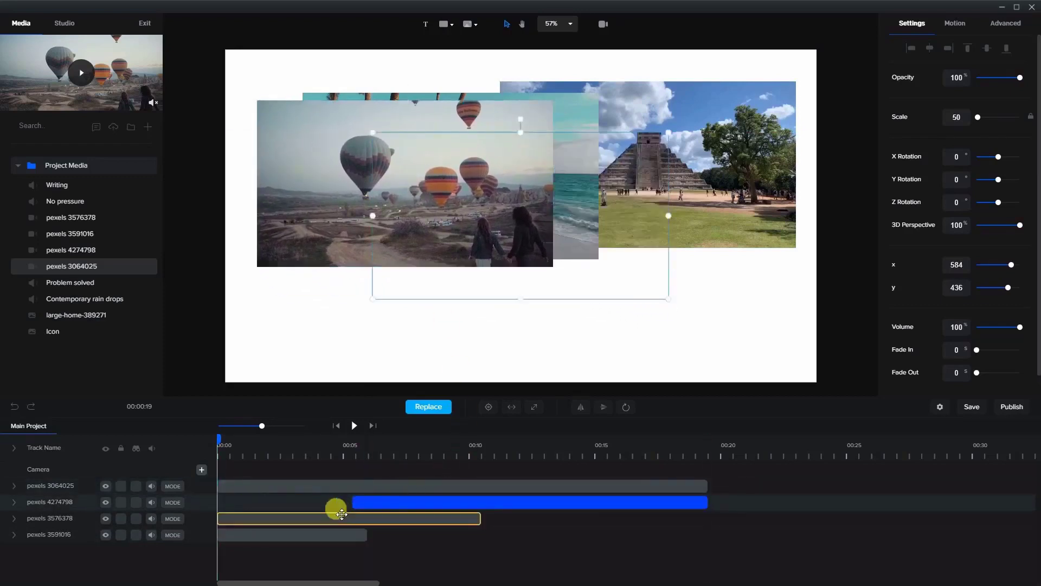
left_click_drag(342, 514, 565, 513)
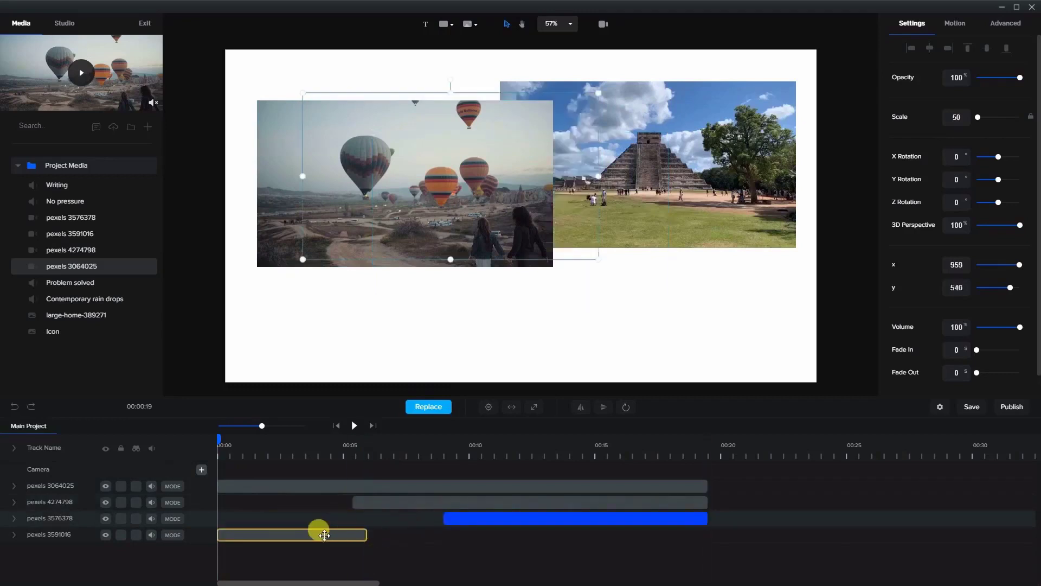
left_click_drag(324, 534, 662, 535)
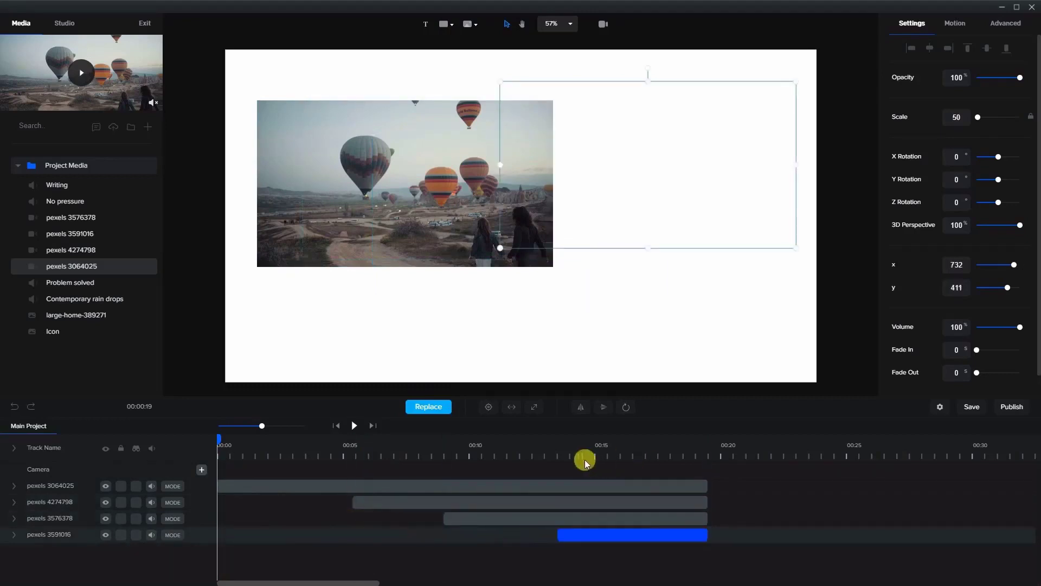
left_click(575, 449)
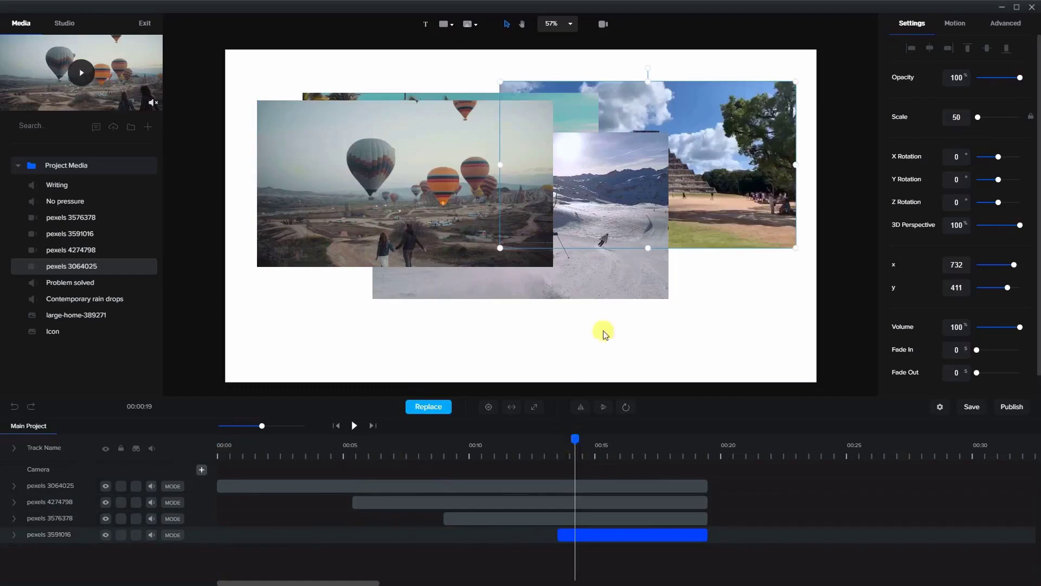
left_click(817, 277)
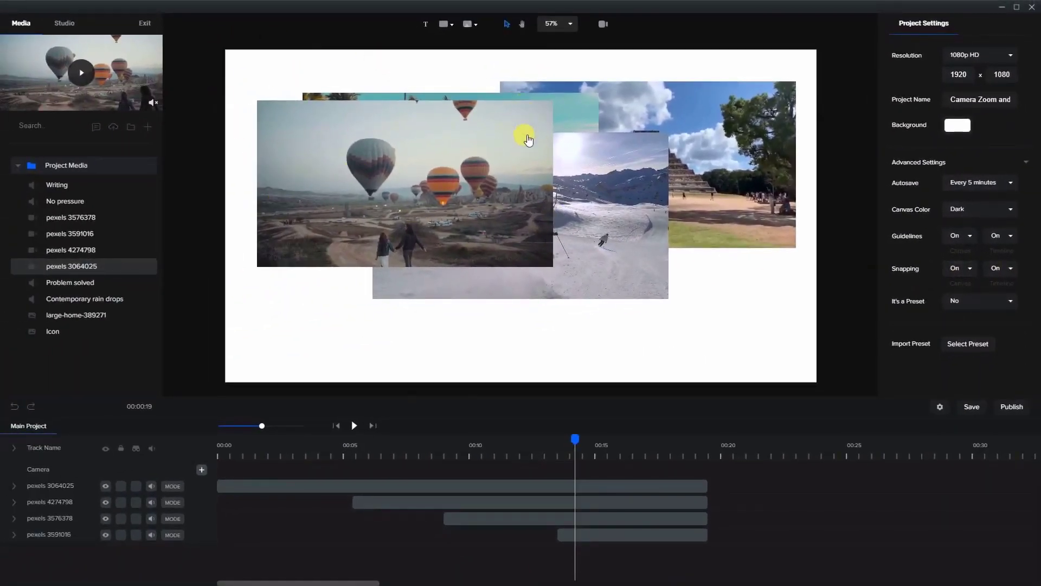
- Move the pexels 3064025 video to x 480, y 270 in the canvas's upper-left quadrant and pexels 4274798 into the upper-right quadrant
left_click(446, 182)
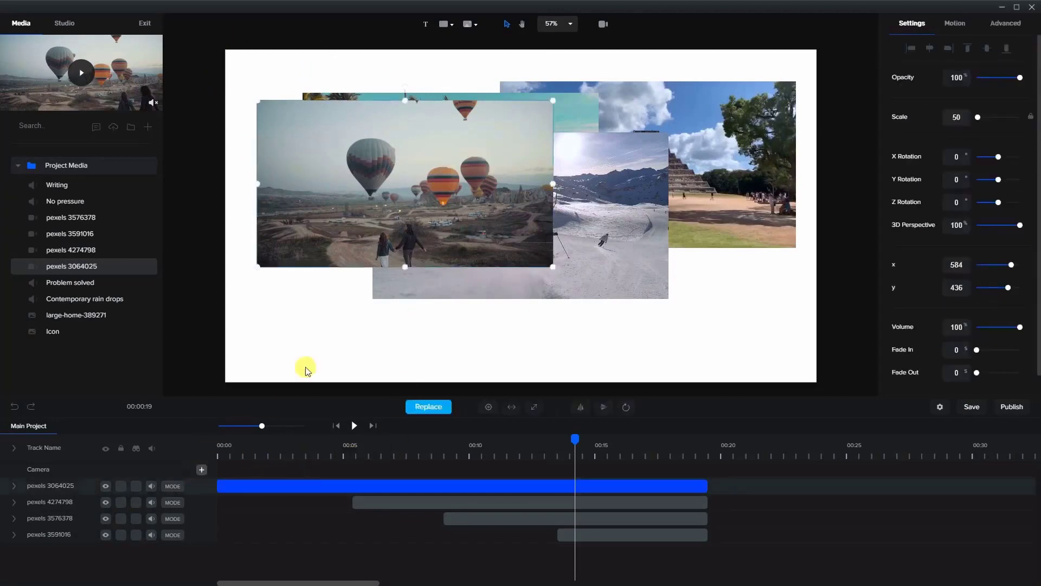
left_click_drag(415, 197, 392, 154)
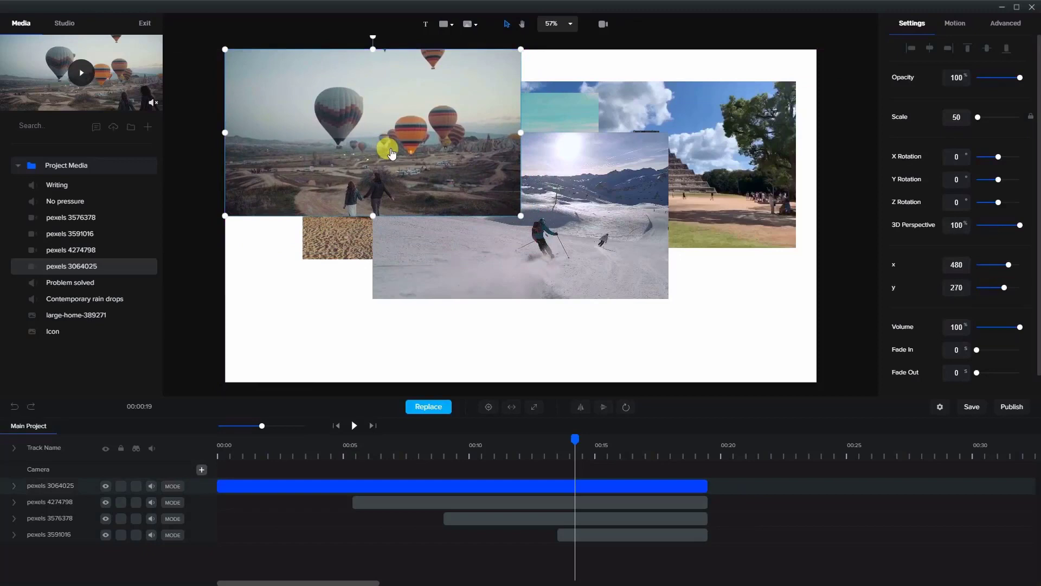
left_click(390, 502)
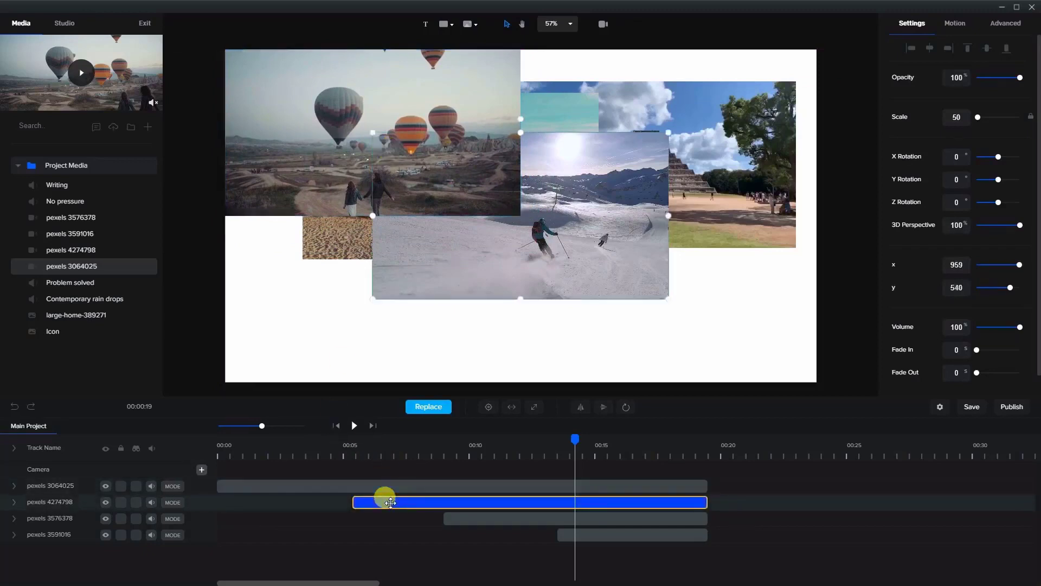
left_click_drag(469, 264, 619, 177)
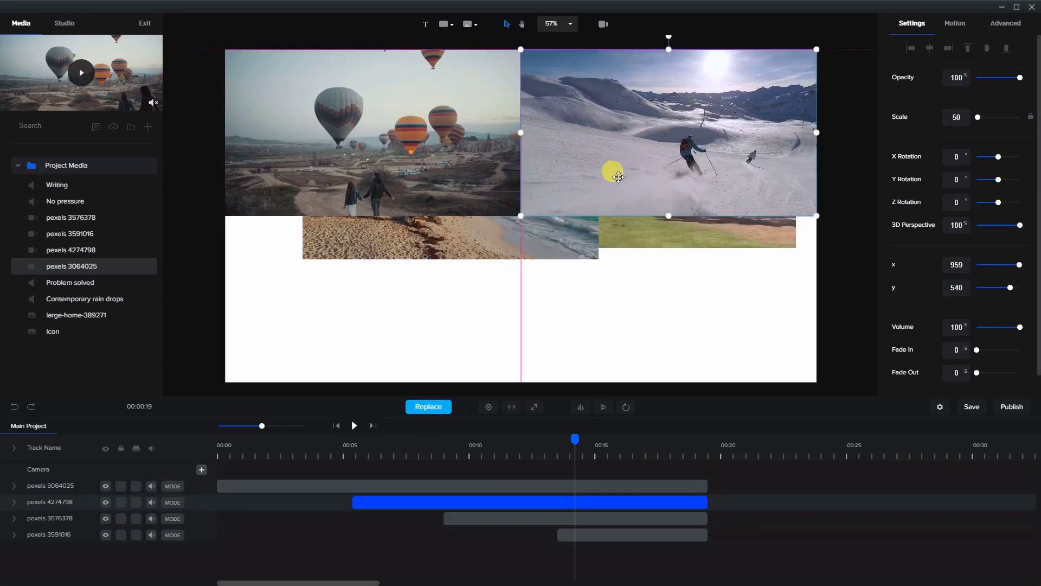
- Move the pexels 3576378 video into the canvas's lower-right quadrant and pexels 3591016 into the lower-left quadrant at x 480, y 810
left_click(530, 518)
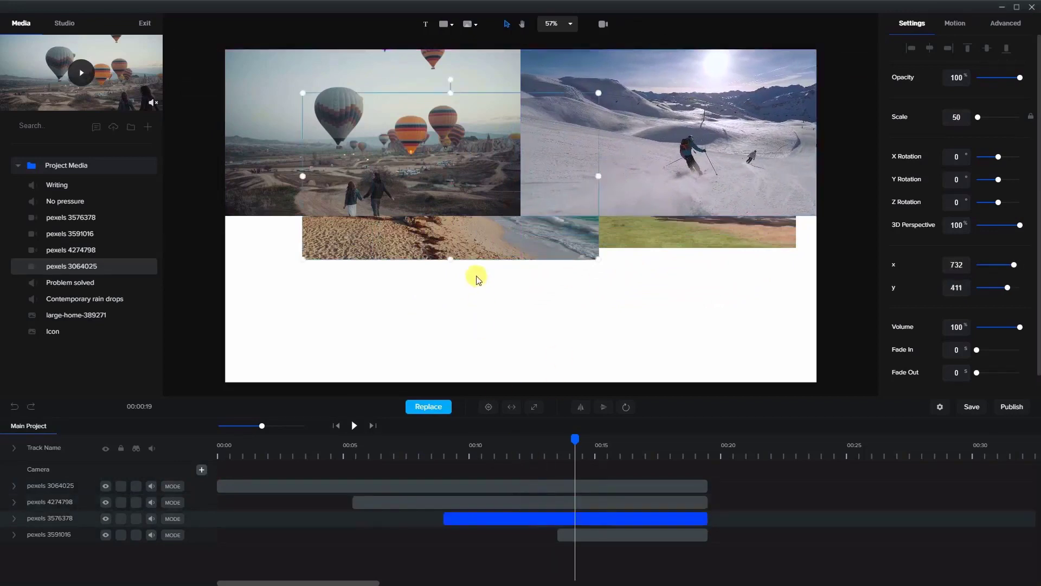
left_click_drag(478, 278, 685, 356)
left_click(661, 536)
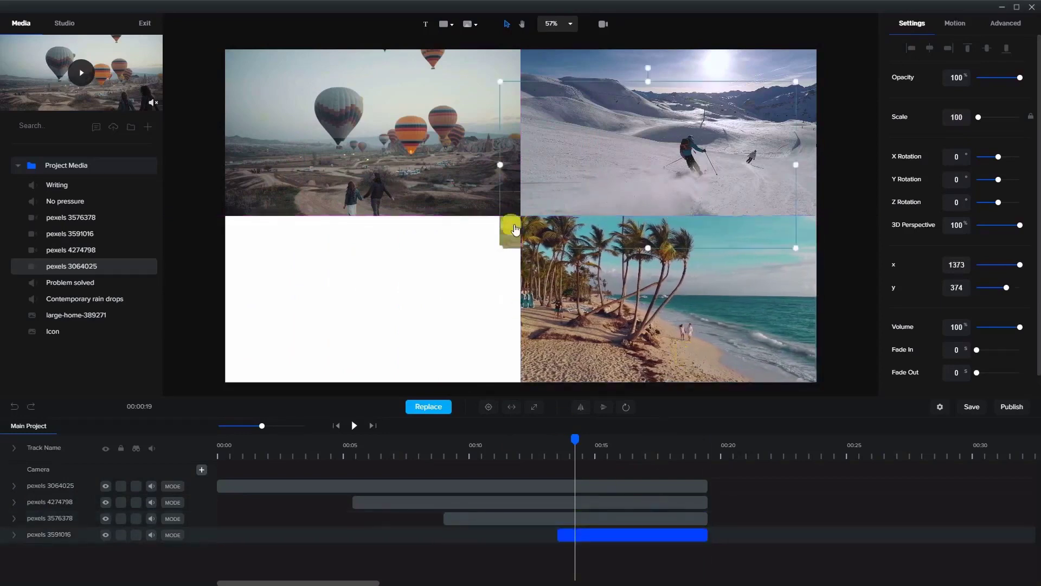
left_click_drag(509, 226, 232, 363)
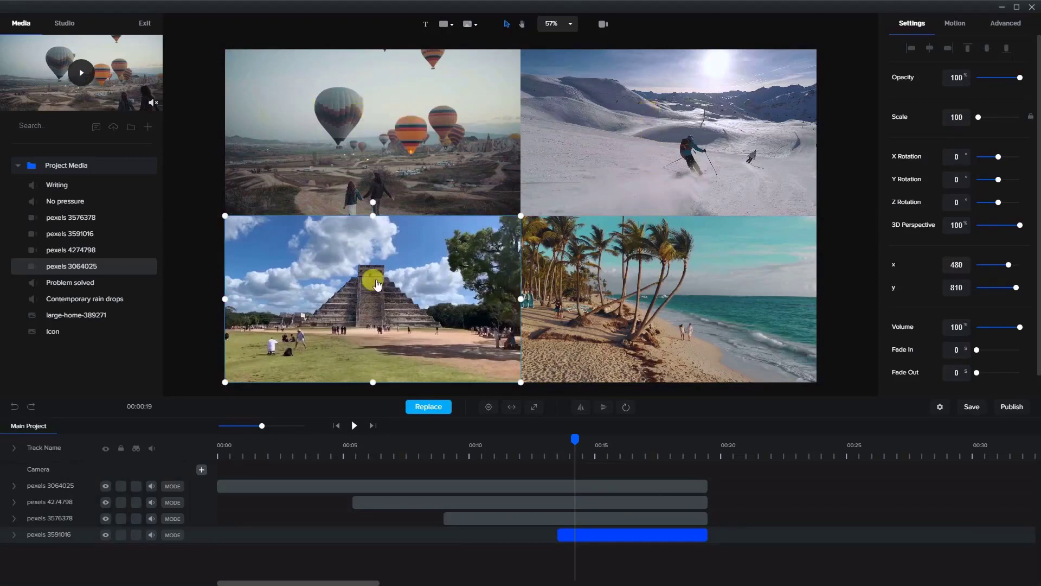
left_click(377, 178)
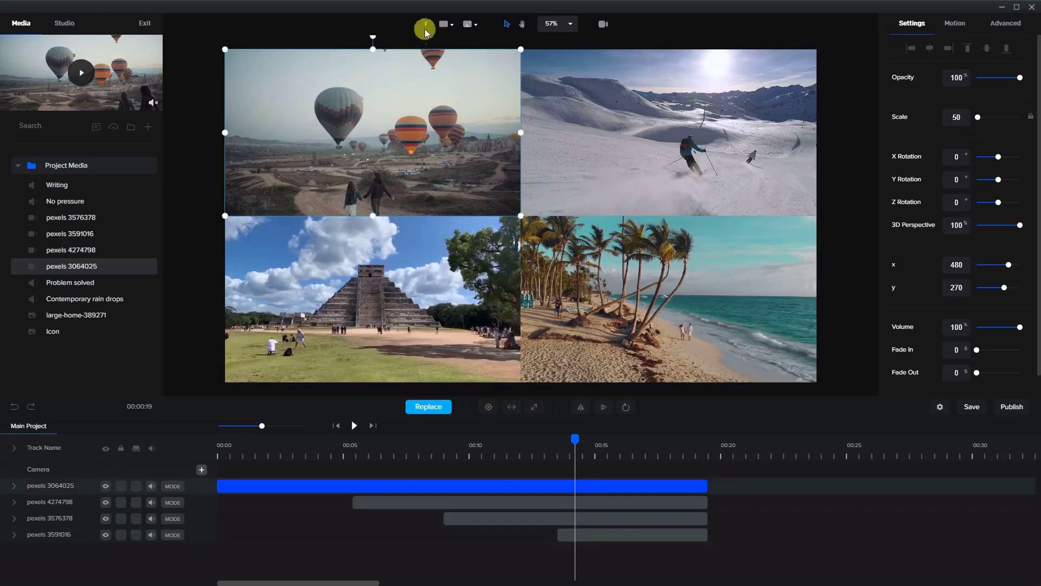
left_click(444, 26)
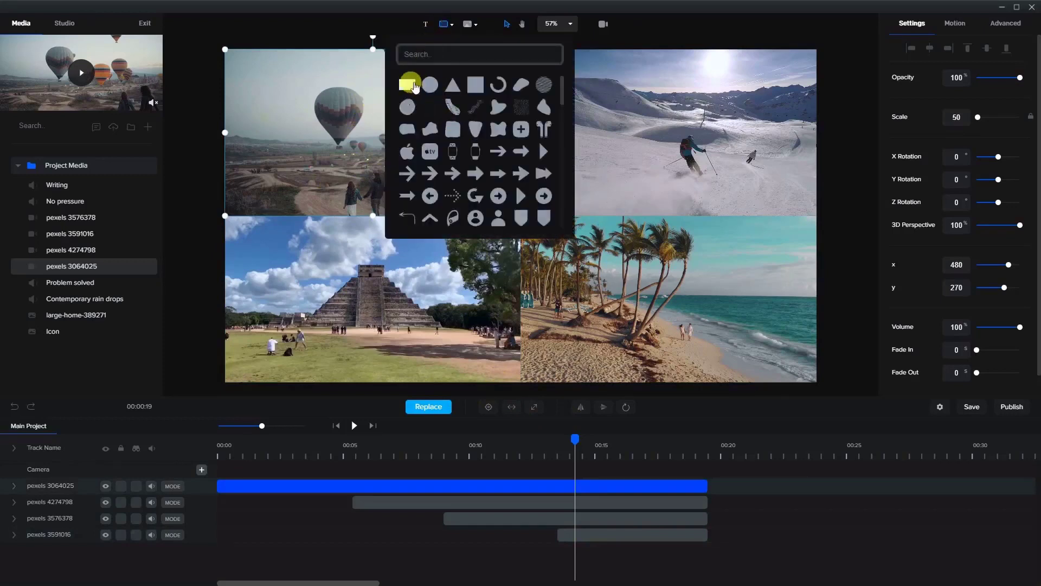
left_click(407, 85)
left_click(562, 263)
left_click_drag(530, 233, 415, 158)
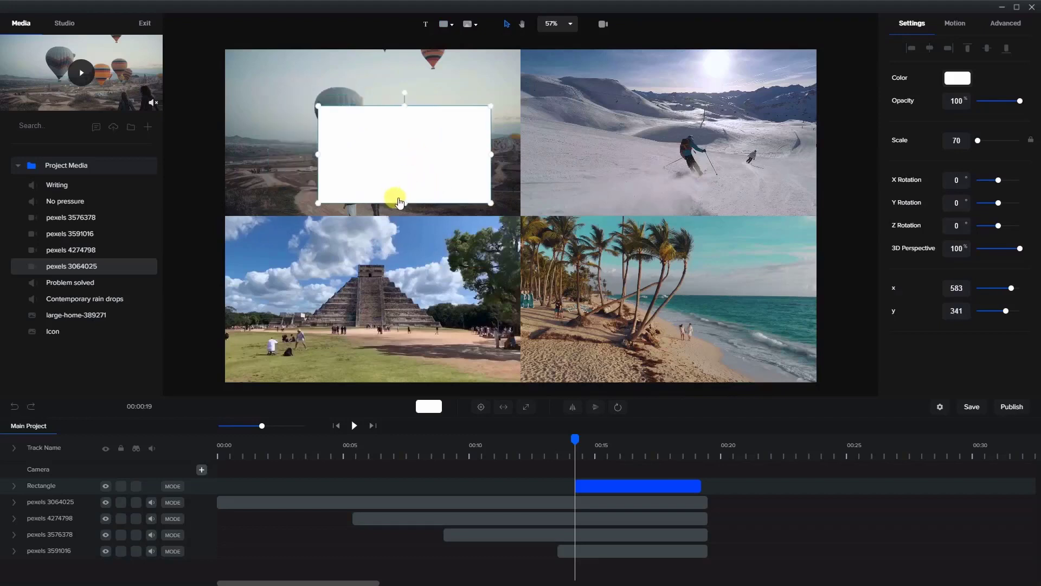
key("Delete")
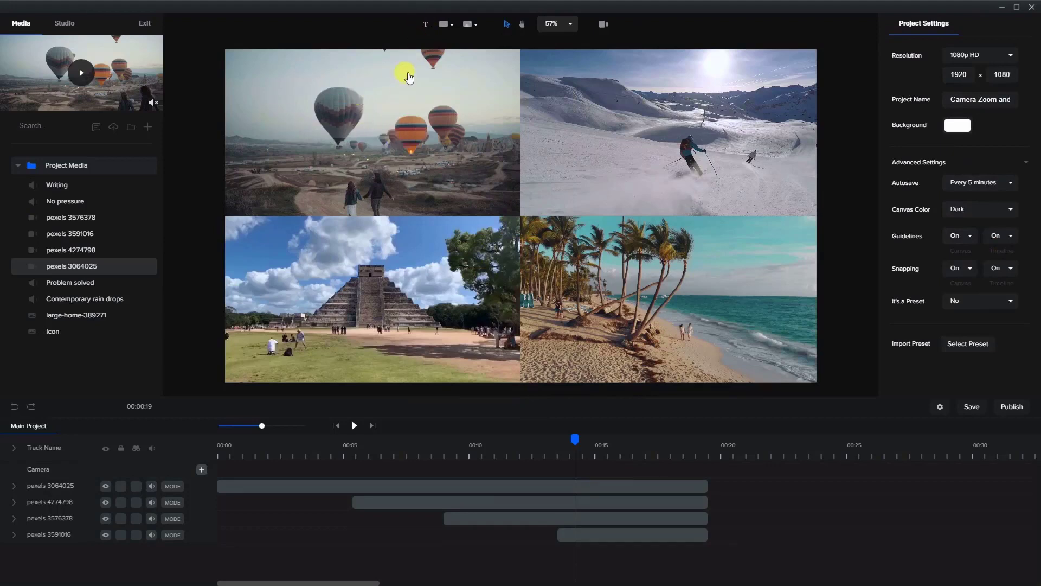
- Add a text object over the balloon video and set its font to Ubuntu Bold
left_click(425, 25)
mouse_move(506, 219)
left_mouse_down()
mouse_move(465, 163)
mouse_move(381, 135)
left_mouse_up()
left_click(924, 79)
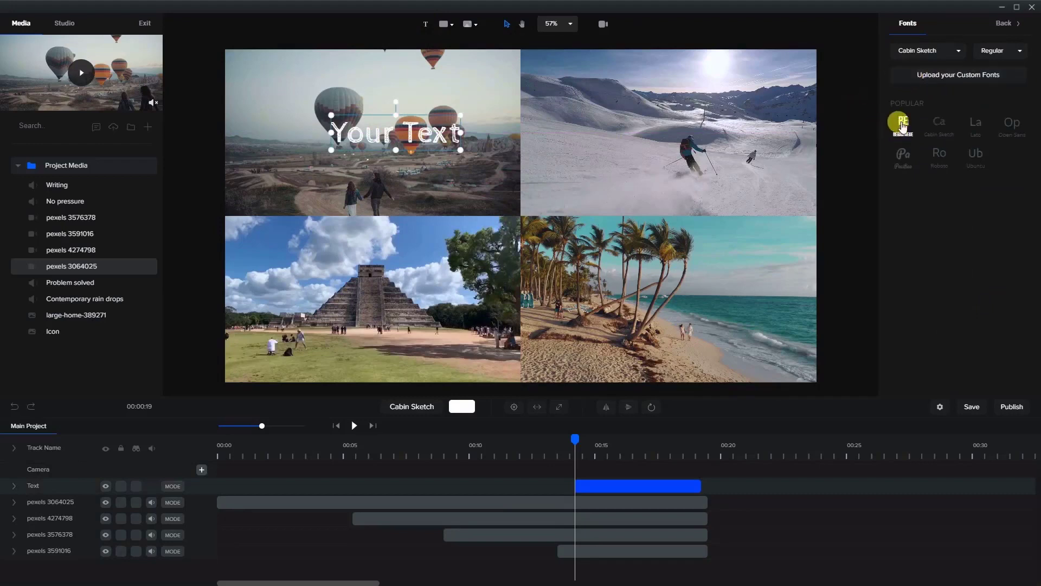
left_click(974, 160)
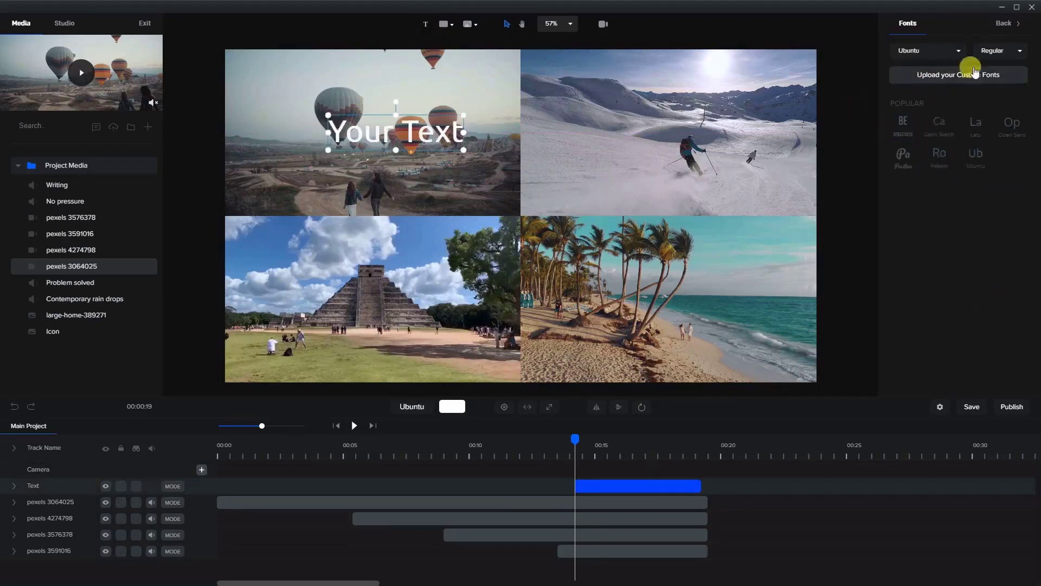
left_click(991, 50)
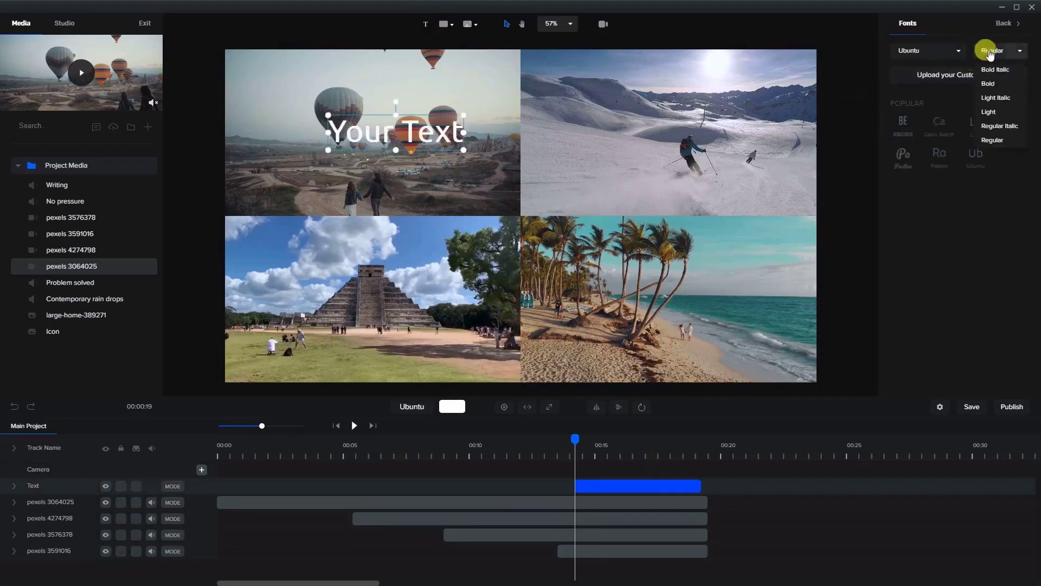
left_click(989, 84)
- Replace the placeholder text with SKY and centre it on the balloon video at x 480
left_click_drag(408, 143, 376, 142)
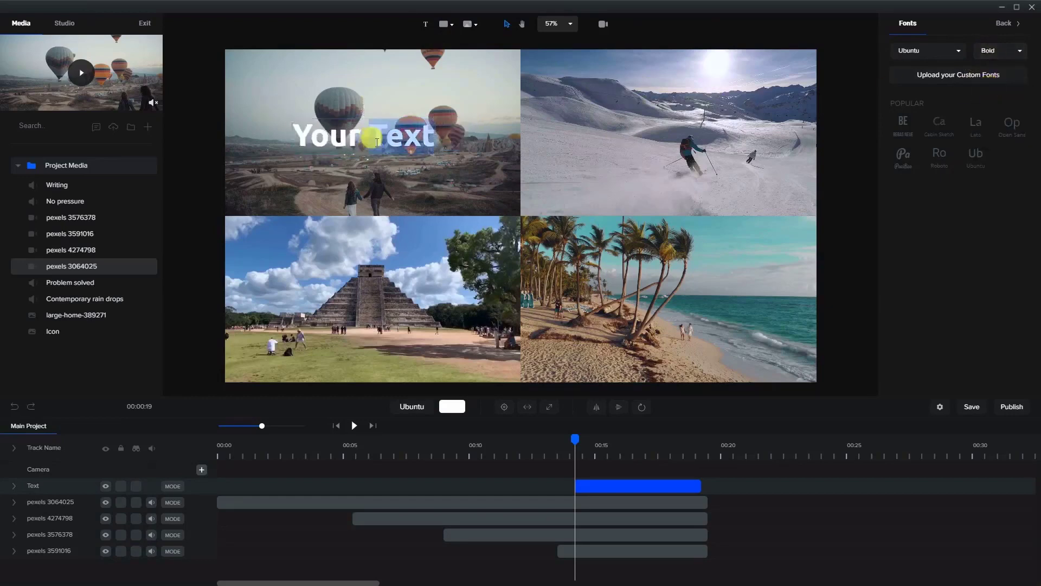
double_click(367, 139)
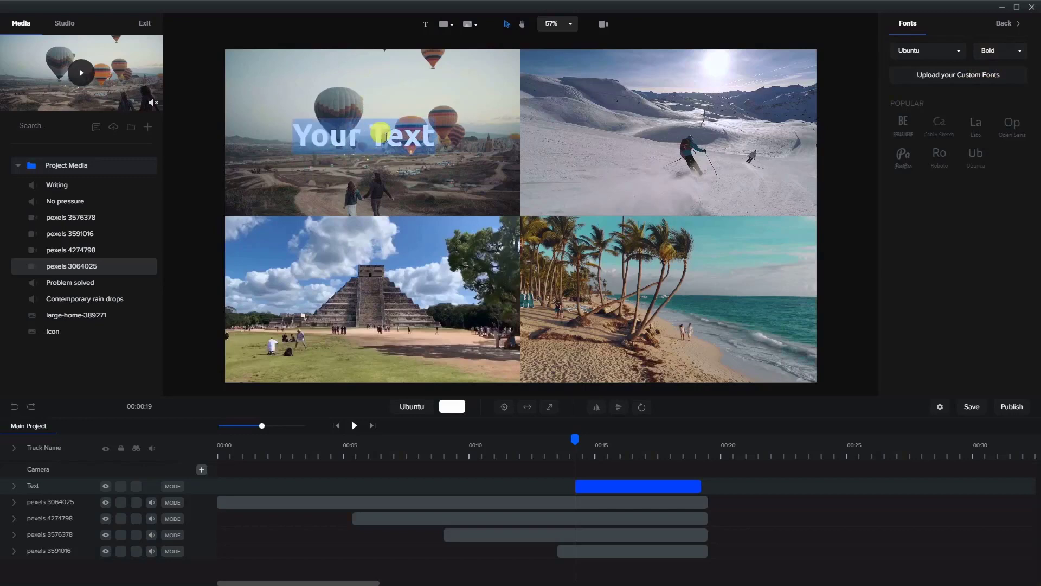
type("SKY")
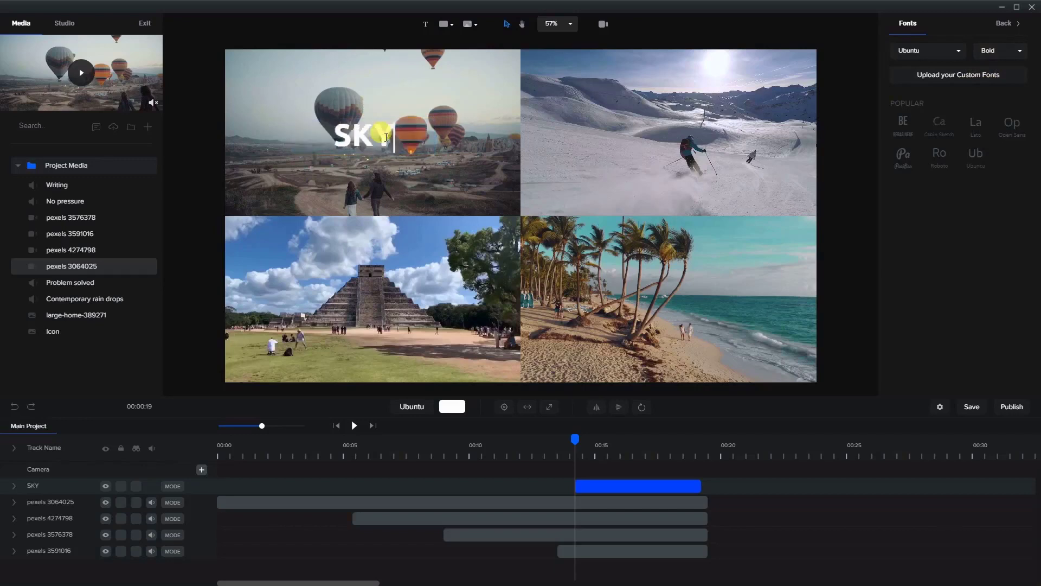
left_click(449, 138)
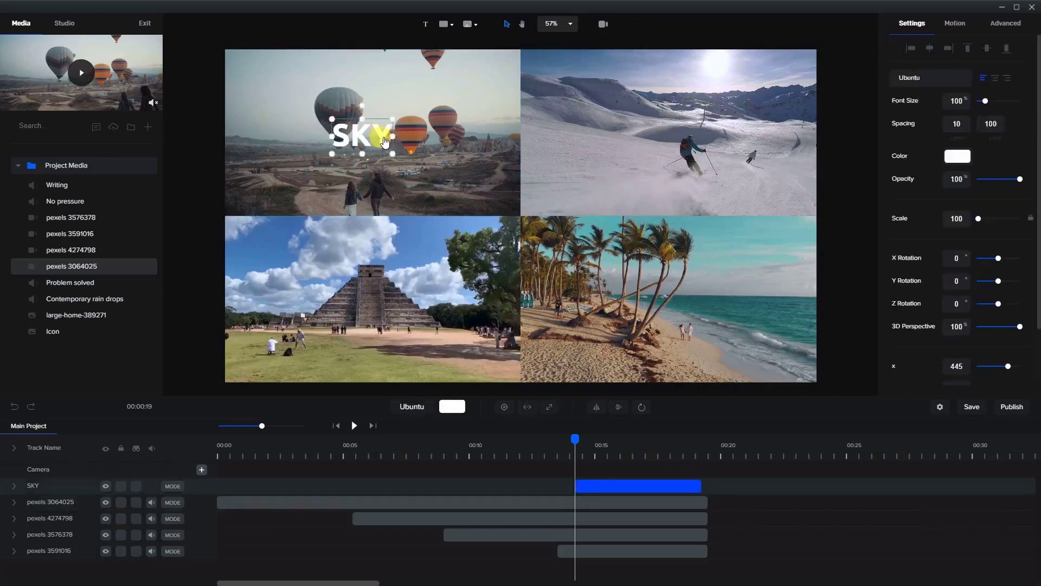
left_click_drag(349, 114, 393, 133)
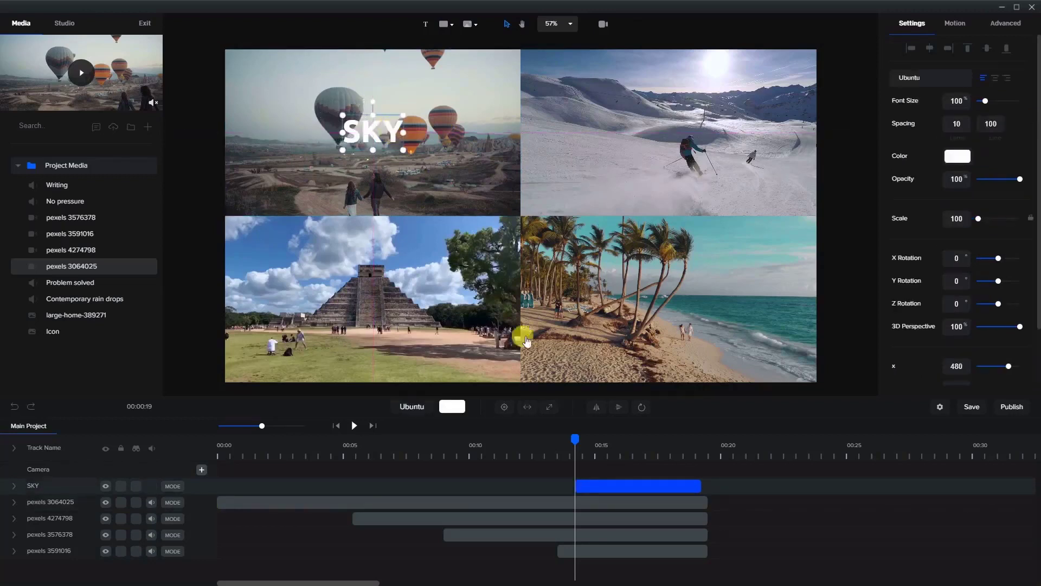
- Set the SKY clip to start at about 1 second and end together with the video clips
left_click(614, 491)
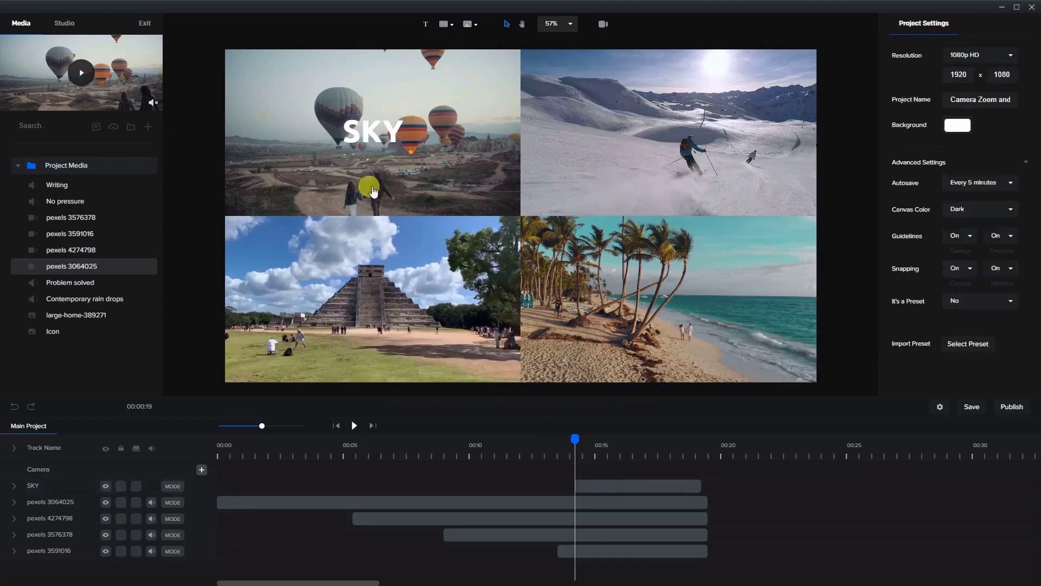
left_click_drag(604, 481, 230, 474)
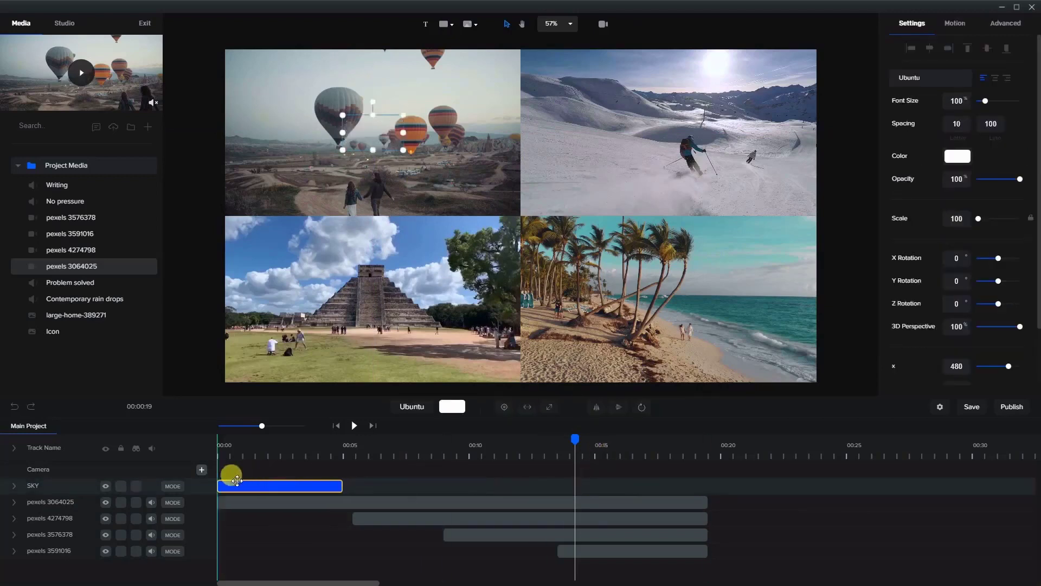
left_click_drag(332, 483, 700, 485)
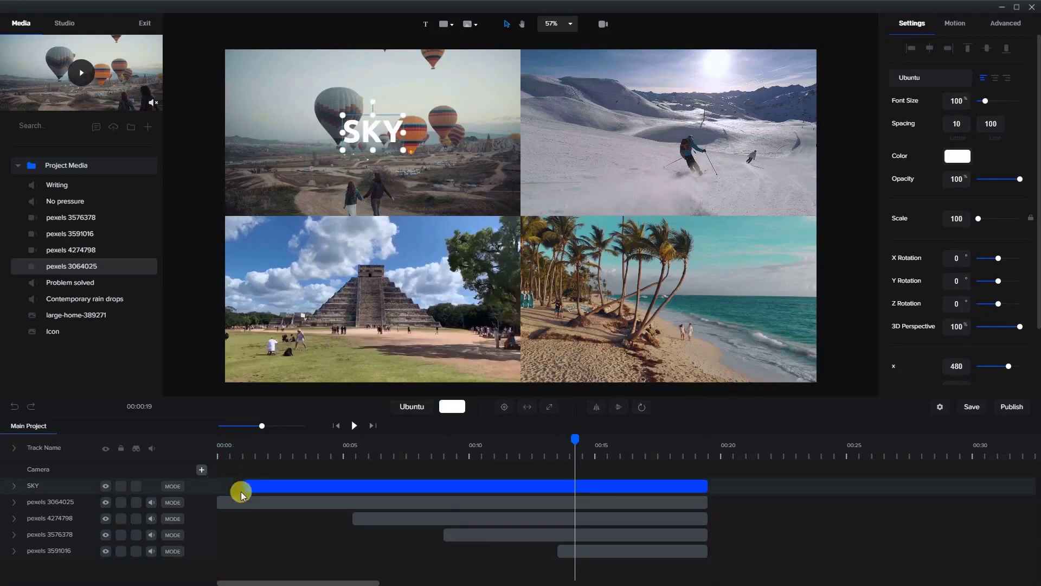
- Apply the Fade entrance animation to the SKY text
left_click(950, 31)
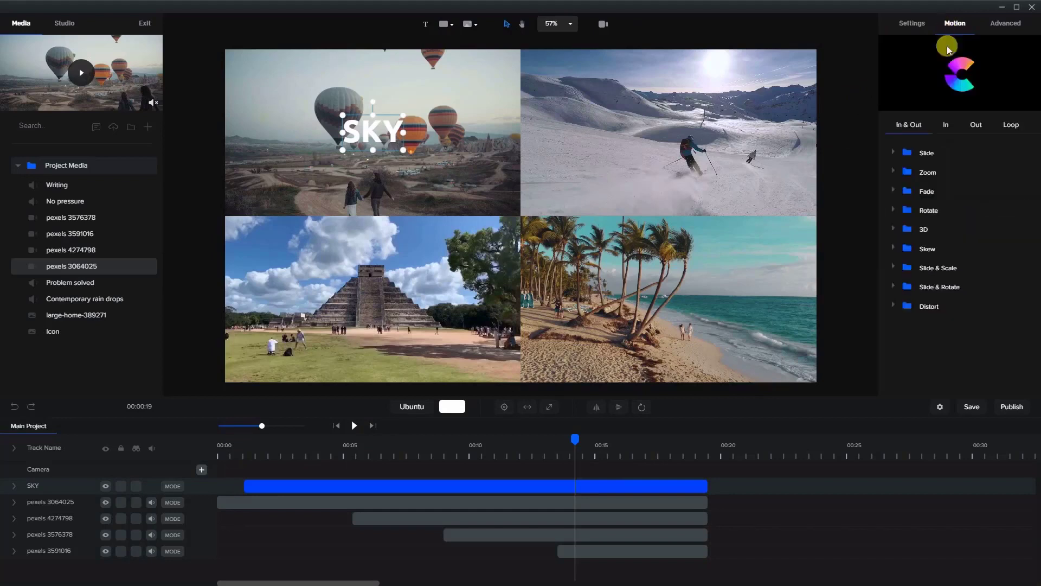
left_click(944, 124)
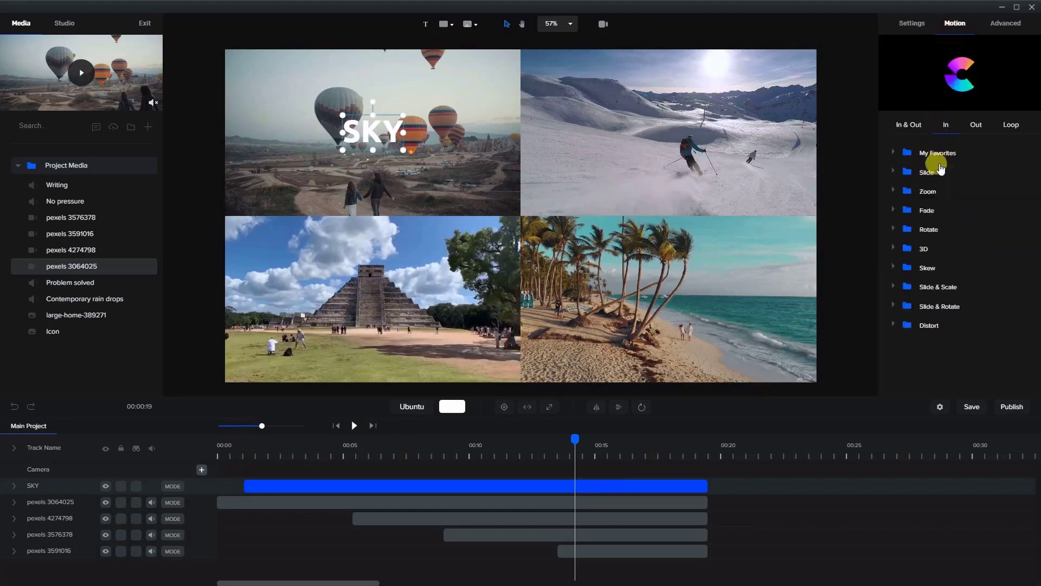
left_click(901, 214)
left_click(907, 228)
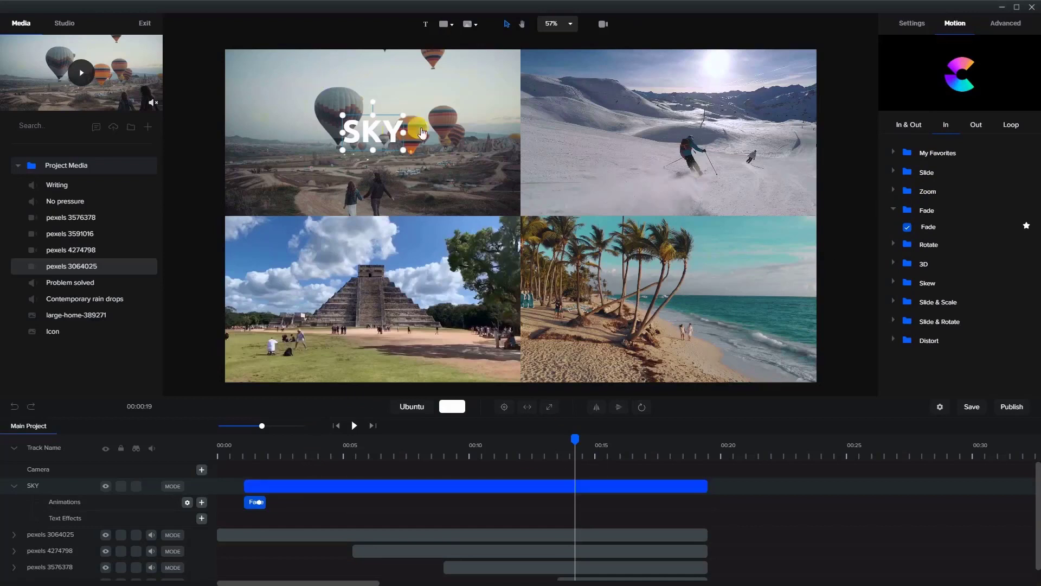
- Duplicate the SKY text clip, start the copy at about 8 seconds and trim its end to match the video clips
right_click(367, 479)
left_click(399, 490)
left_click_drag(279, 483, 424, 502)
mouse_move(724, 484)
left_mouse_down()
mouse_move(694, 484)
mouse_move(707, 484)
left_mouse_up()
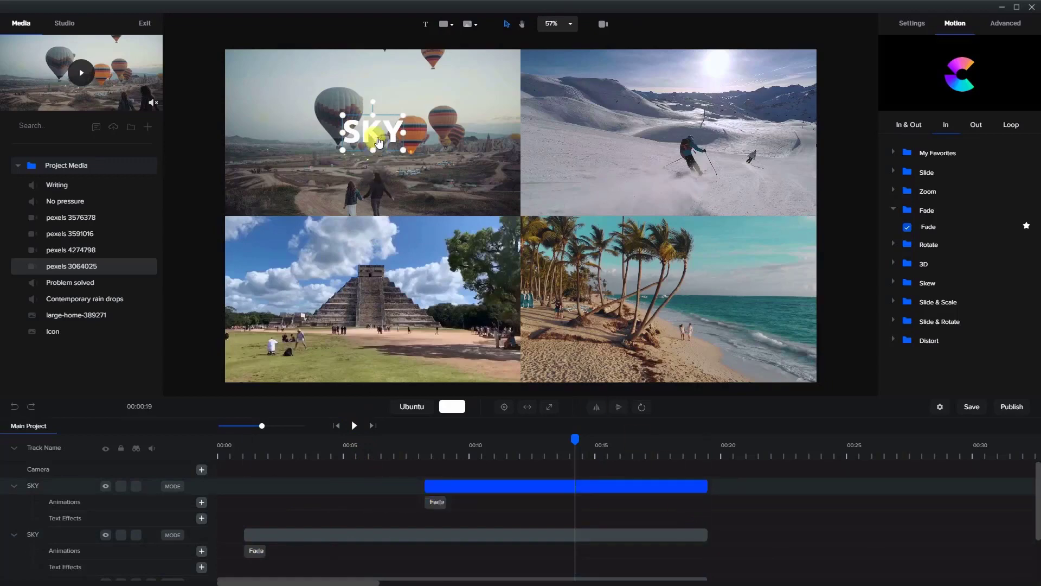
- Move the text copy onto the ski video, change it to SNOW and centre it there at x 1440
left_click_drag(378, 142, 643, 144)
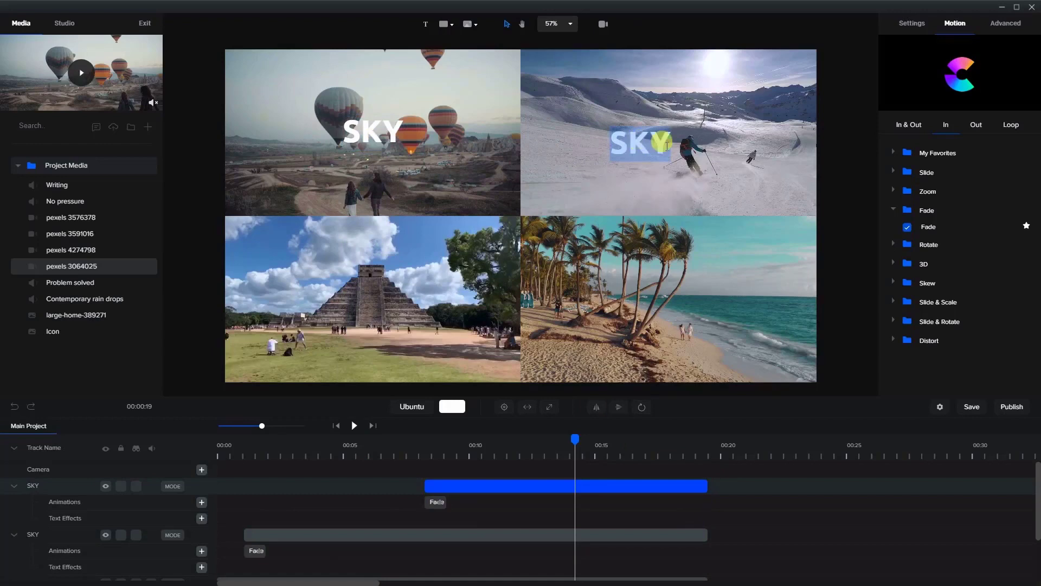
type("SNOW")
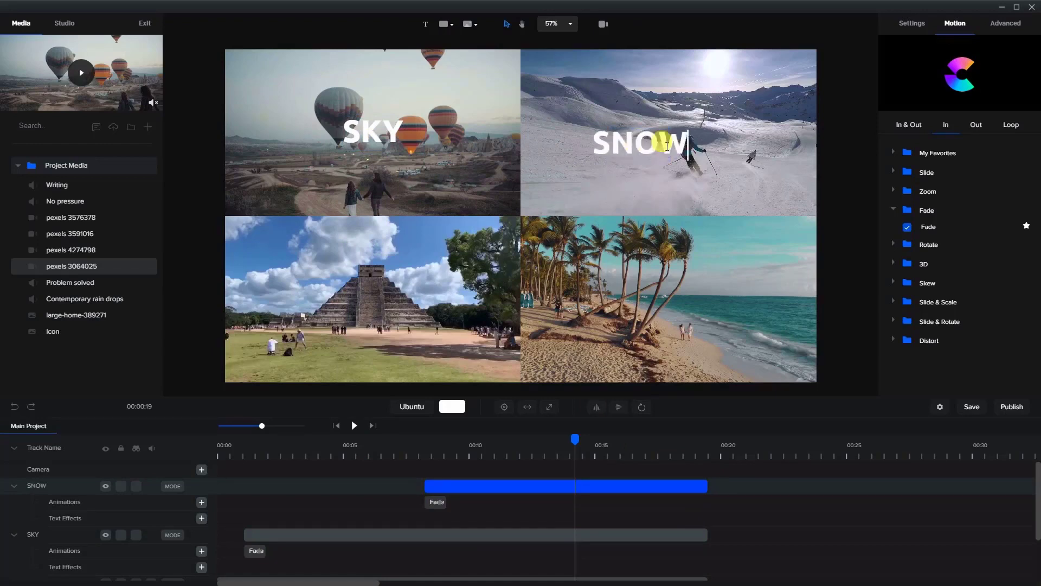
left_click(851, 108)
left_click(673, 139)
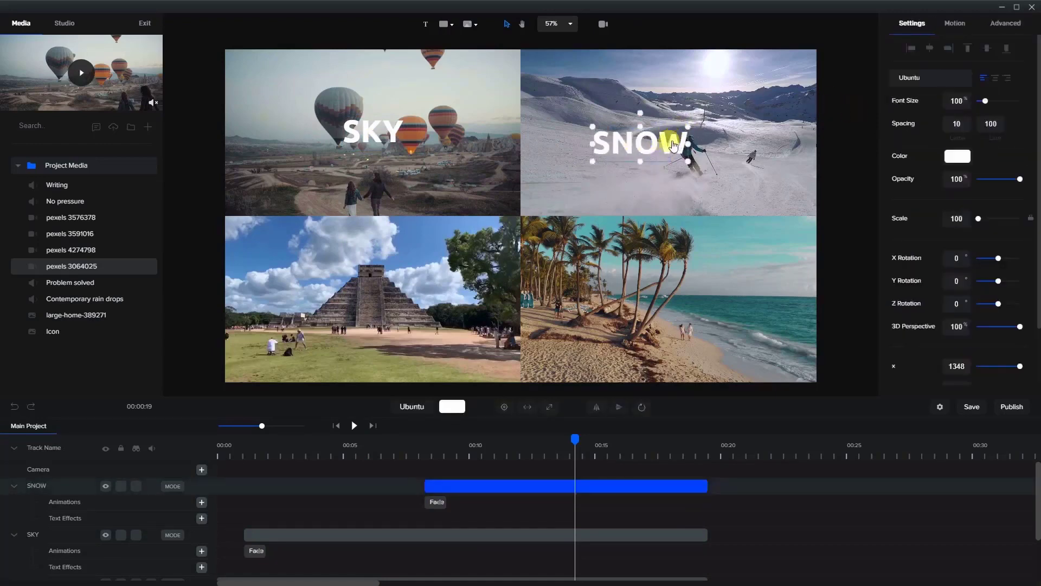
left_click_drag(673, 139, 696, 129)
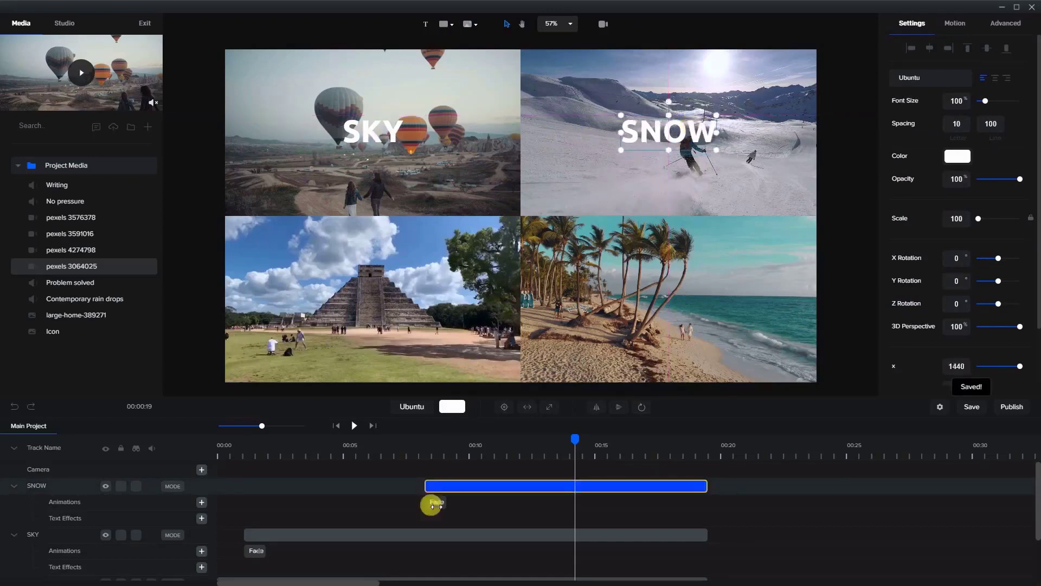
- Set the playhead to about 6.5 seconds and extend the SNOW clip's start back to it
scroll(375, 512, "down", 2)
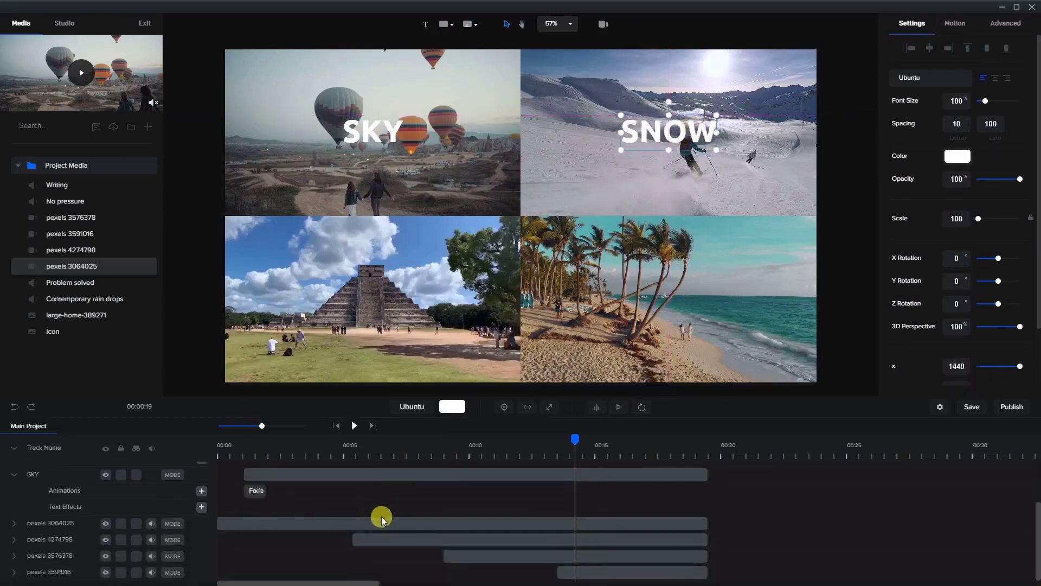
left_click(350, 455)
left_click_drag(348, 437, 371, 443)
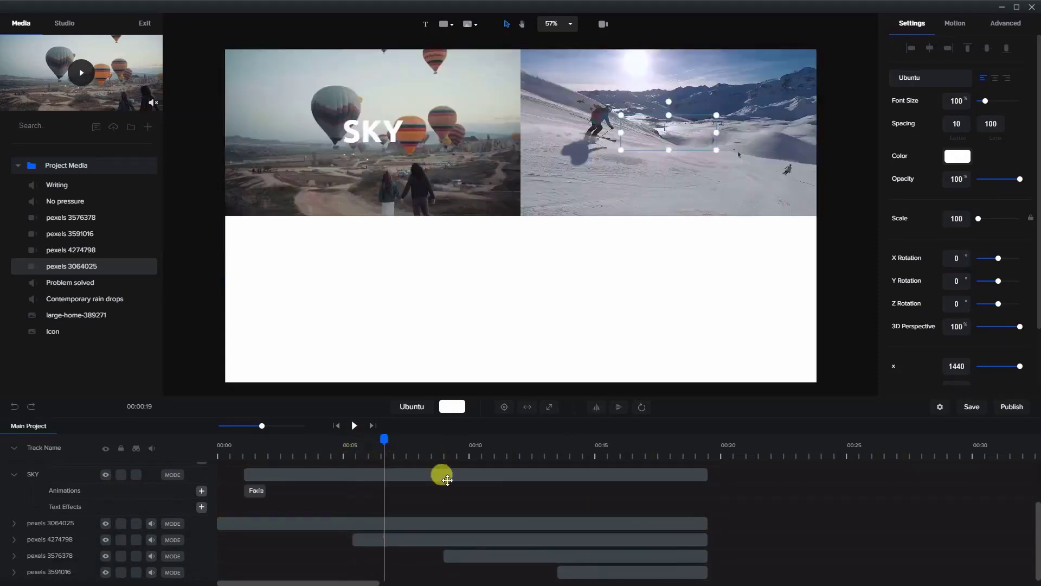
scroll(499, 506, "up", 2)
left_click_drag(430, 479, 382, 484)
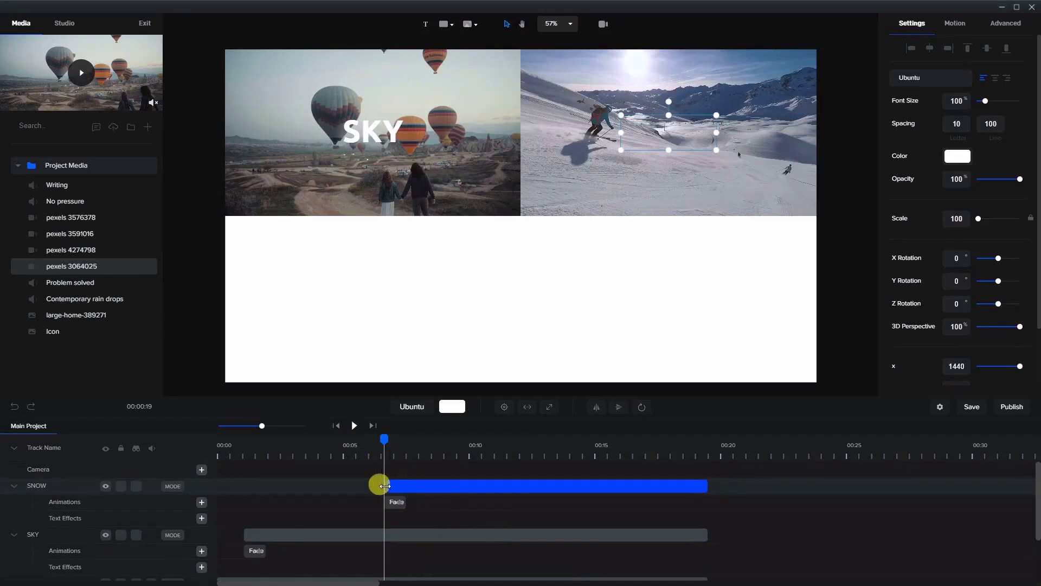
- Set the playhead to about 10 seconds, duplicate the SNOW text clip and trim the copy's start to the playhead
scroll(433, 460, "down", 2)
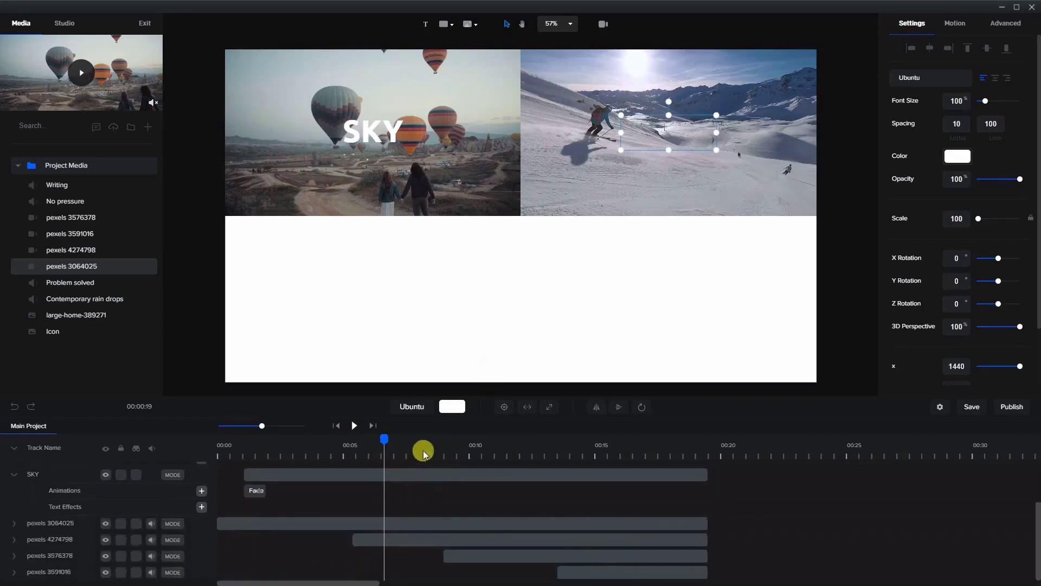
left_click_drag(378, 436, 468, 448)
scroll(514, 501, "up", 2)
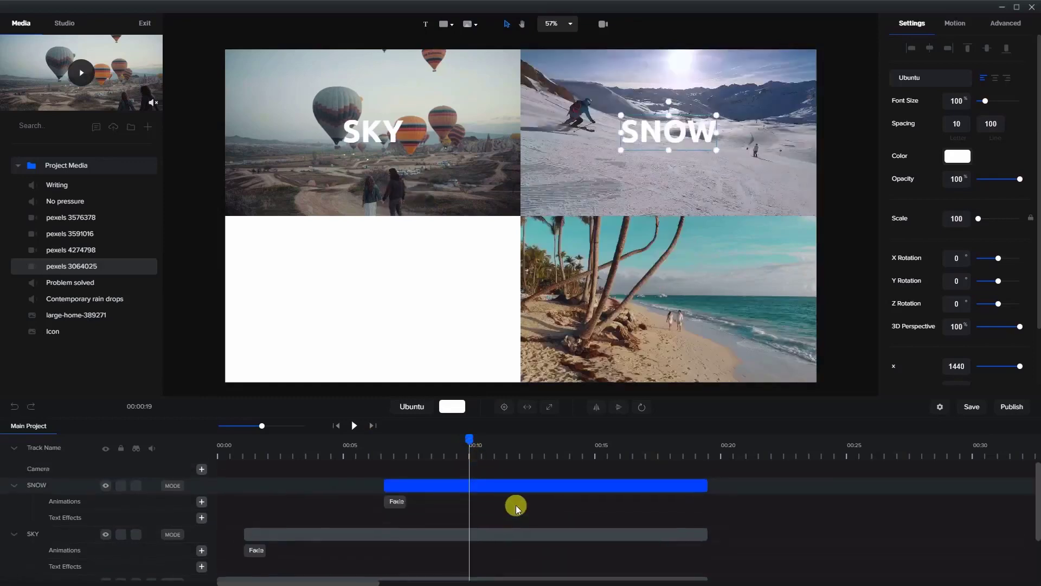
right_click(514, 483)
left_click(537, 490)
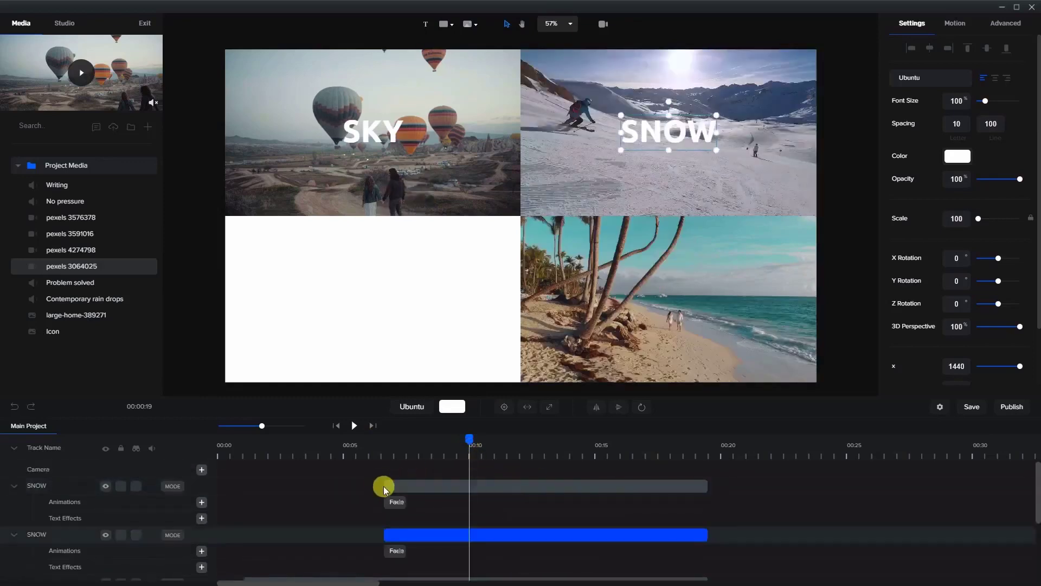
left_click_drag(383, 486, 472, 491)
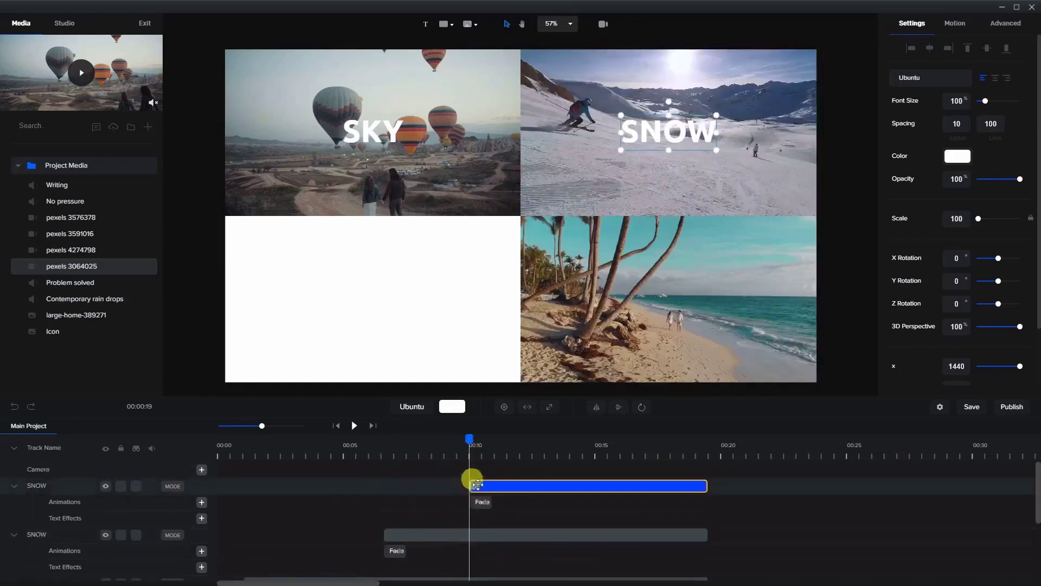
- Move one of the overlapping SNOW texts onto the beach video, change it to SUN and centre it there at x 1440
left_click_drag(657, 129, 644, 278)
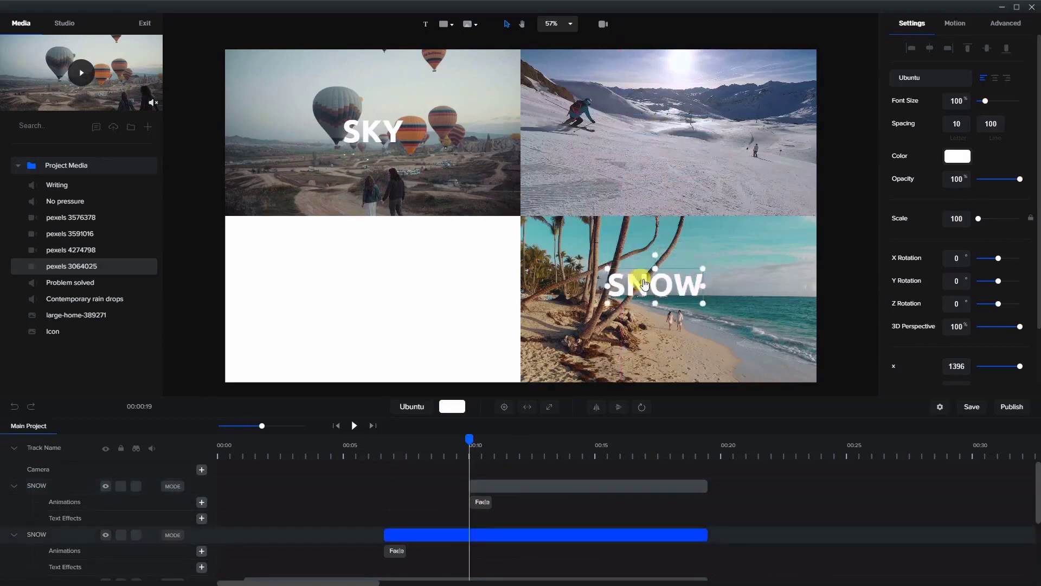
double_click(645, 278)
type("Sun")
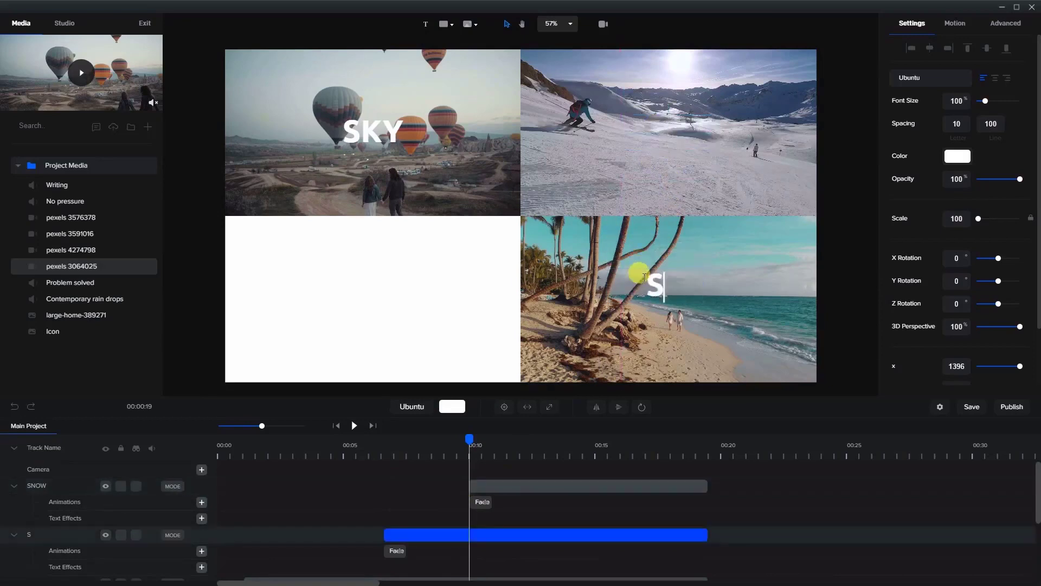
key("BackSpace")
key("BackSpace")
type("UN")
left_click(848, 281)
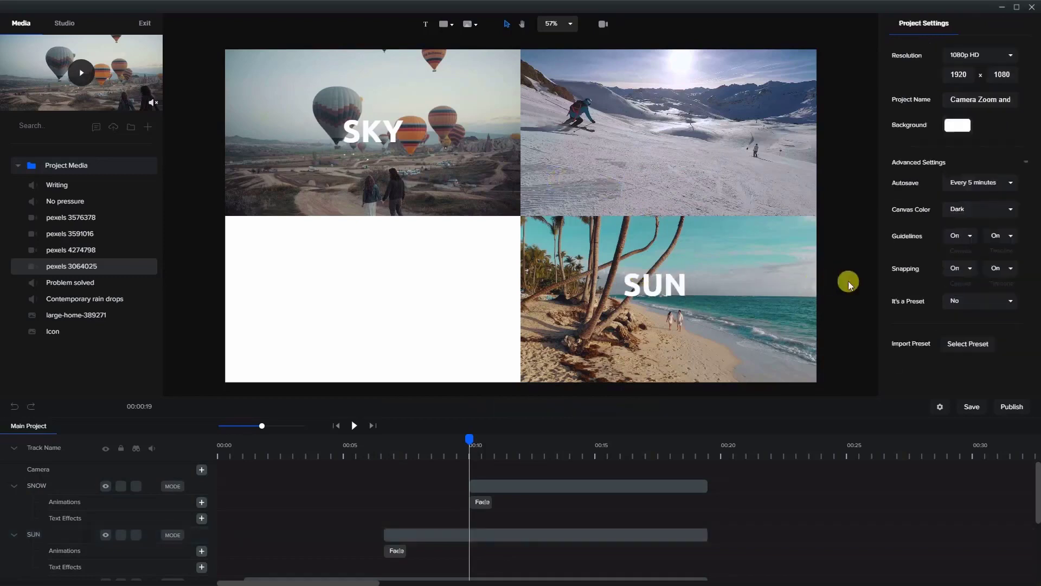
left_click_drag(635, 296, 649, 305)
- Examine which timeline clips belong to the SNOW and SUN texts, with the playhead at about 14.5 seconds
scroll(525, 519, "down", 1)
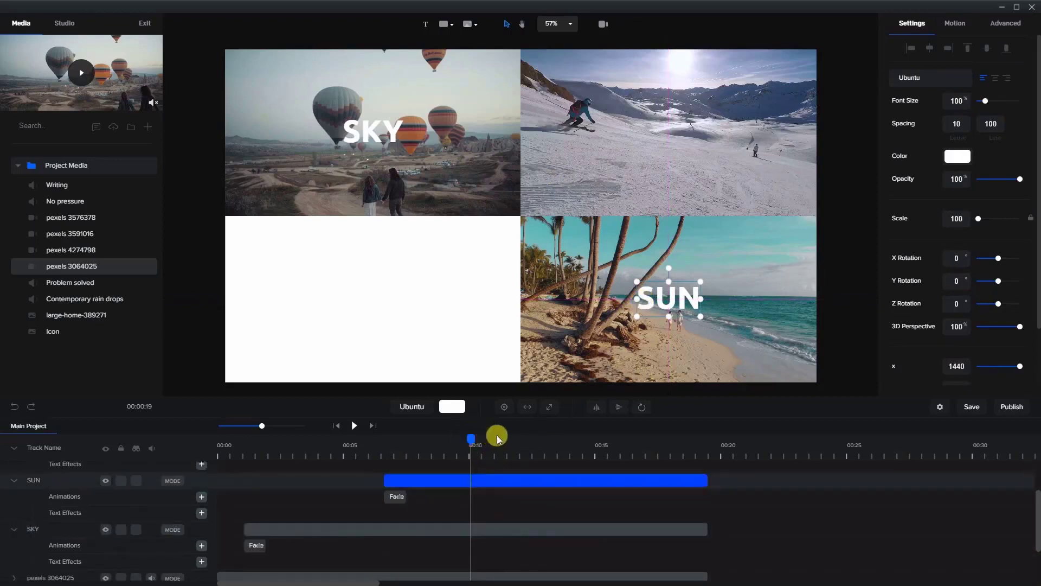
left_click_drag(497, 435, 525, 435)
scroll(540, 480, "up", 1)
left_click(537, 486)
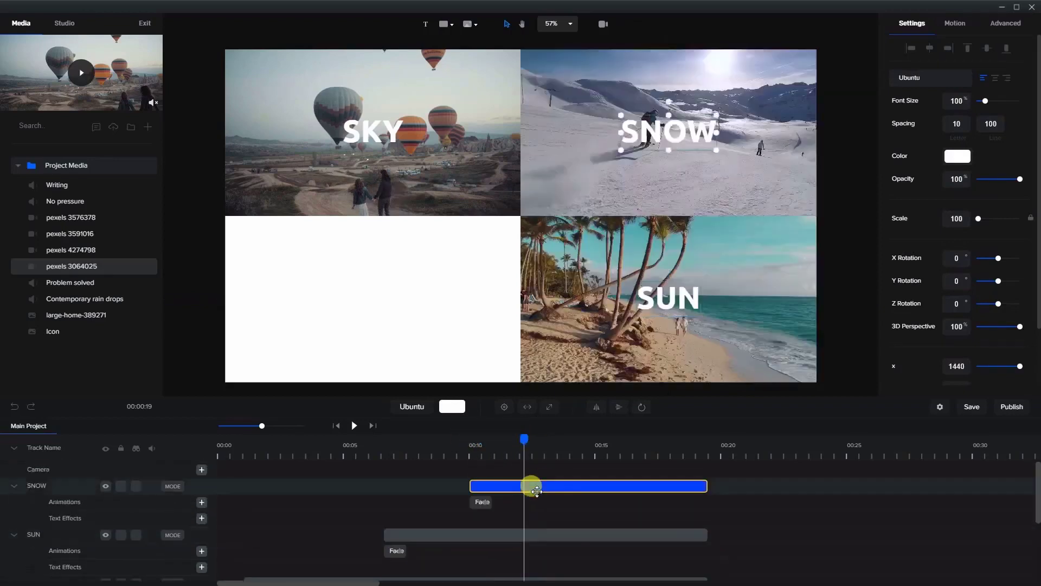
mouse_move(584, 444)
left_mouse_down()
mouse_move(607, 455)
mouse_move(586, 440)
left_mouse_up()
scroll(601, 518, "down", 3)
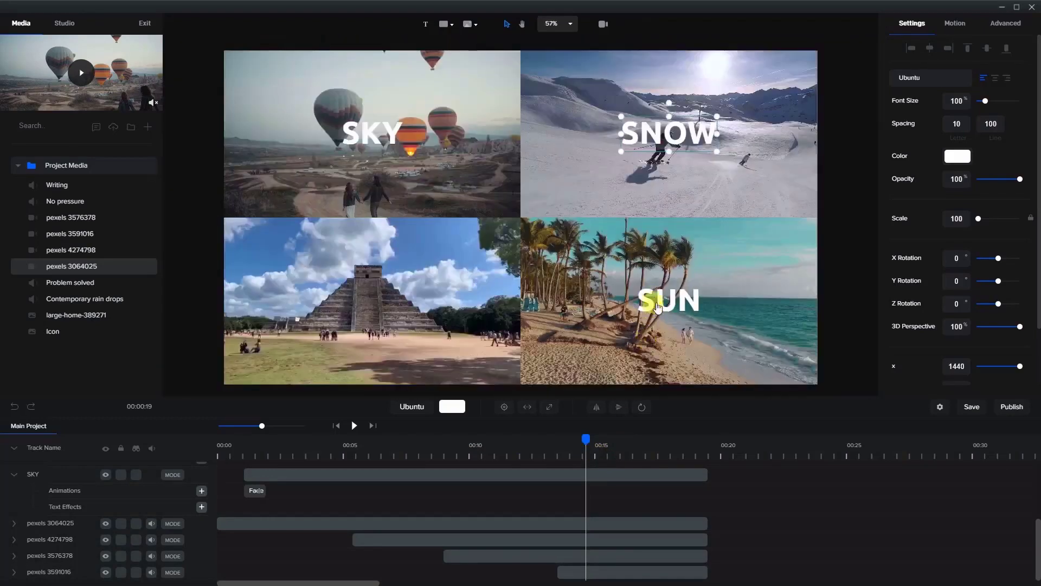
left_click(658, 308)
scroll(602, 502, "up", 3)
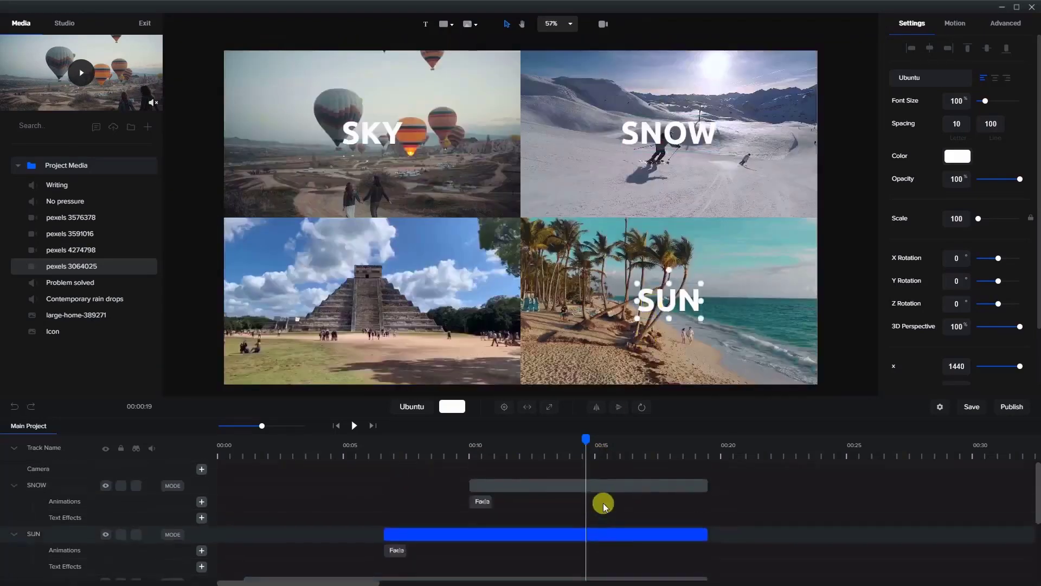
left_click(579, 484)
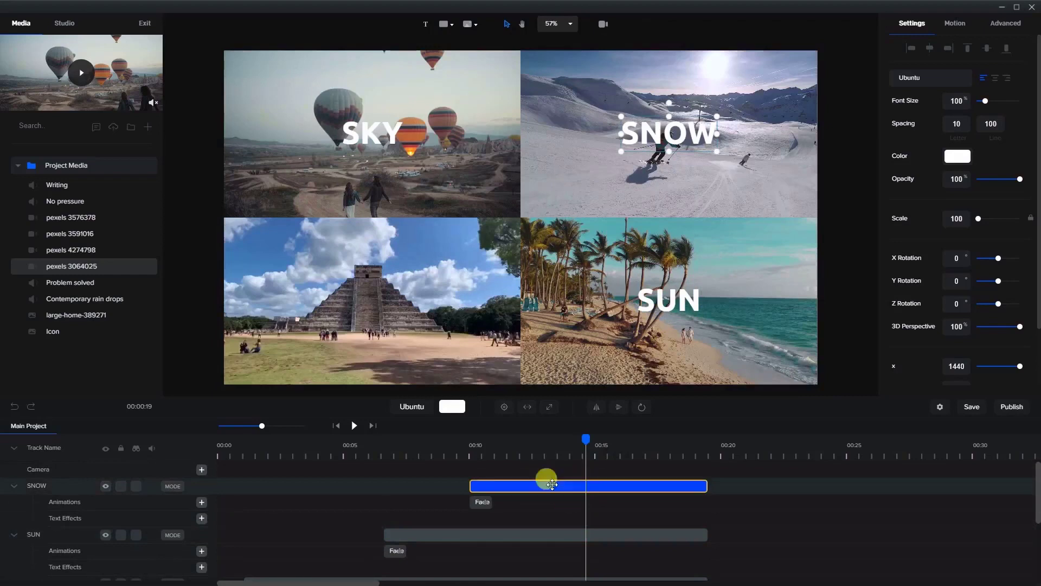
scroll(500, 516, "down", 3)
left_click(470, 486)
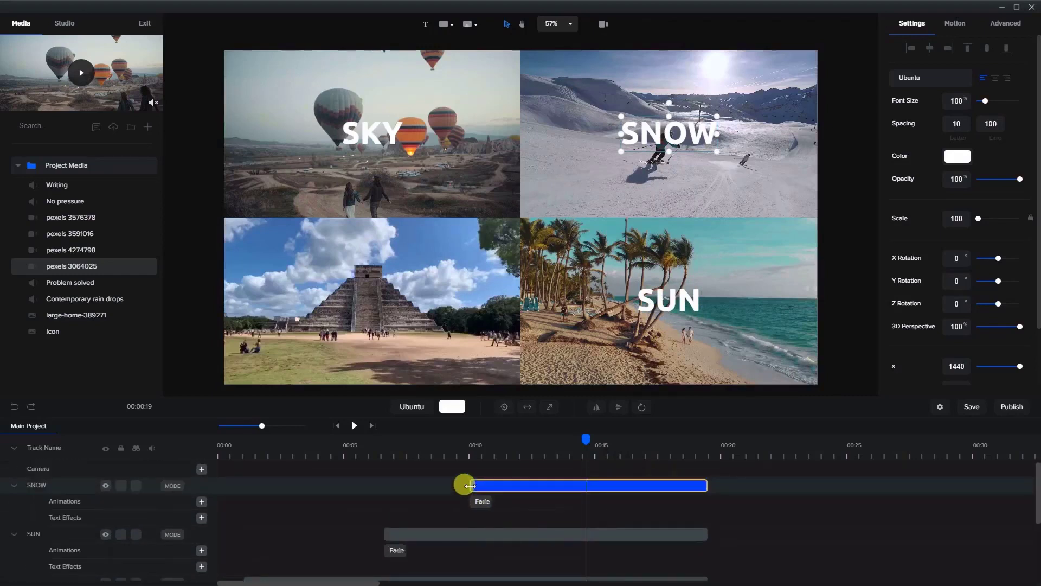
- Start the SNOW clip at about 6.5 seconds and the SUN clip at about 10 seconds, with the SUN track above SNOW
left_click_drag(469, 486, 389, 489)
left_click_drag(384, 534, 477, 535)
scroll(500, 495, "down", 3)
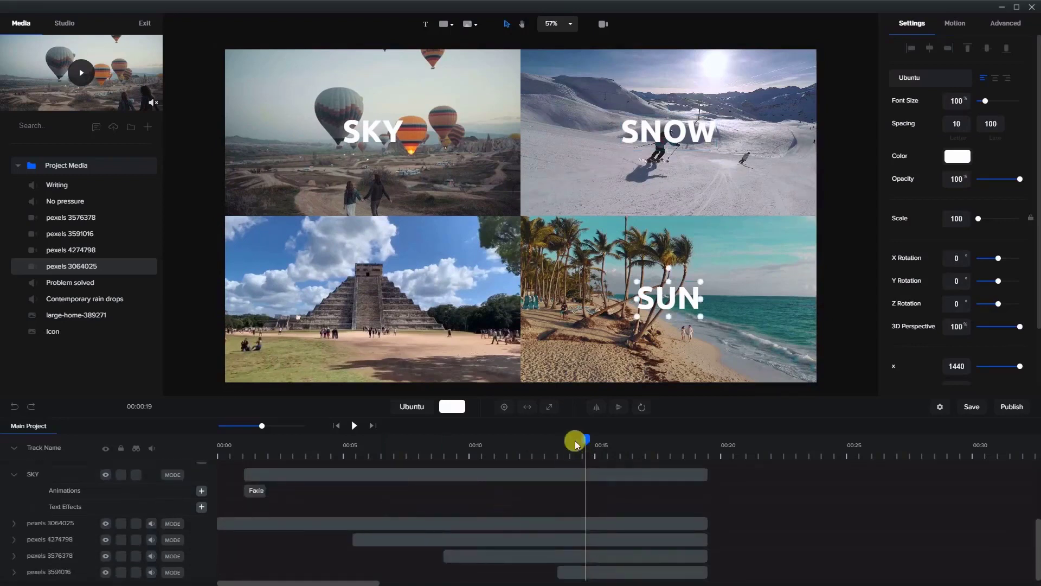
left_click_drag(507, 446, 473, 458)
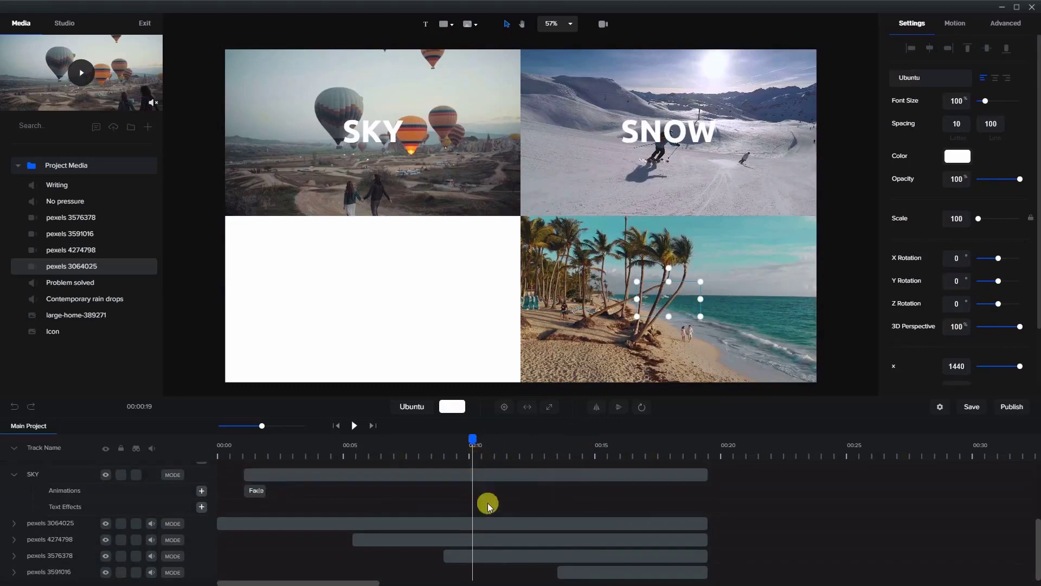
scroll(487, 504, "up", 3)
left_click_drag(476, 534, 474, 535)
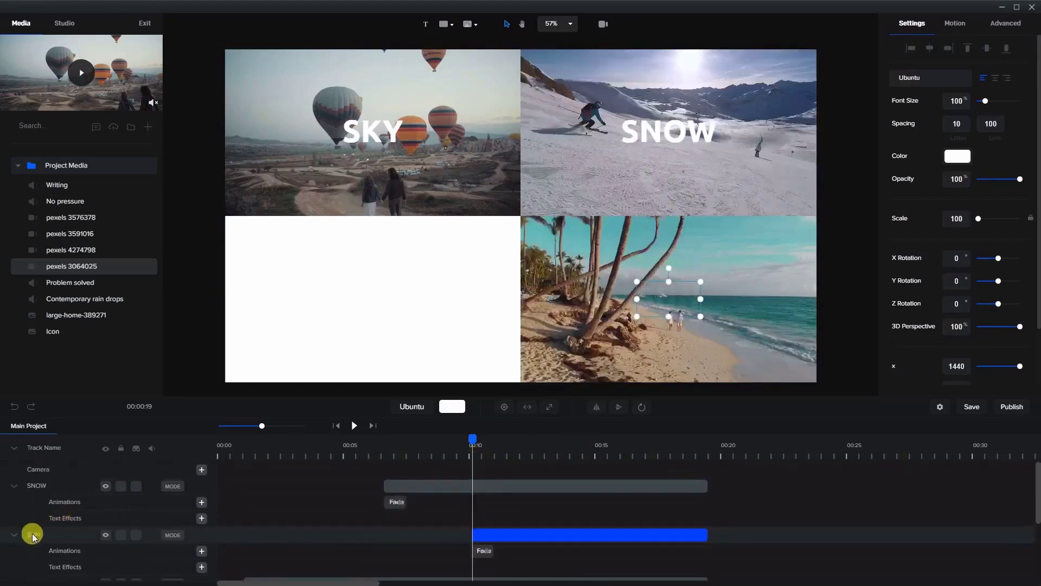
left_click_drag(32, 537, 89, 481)
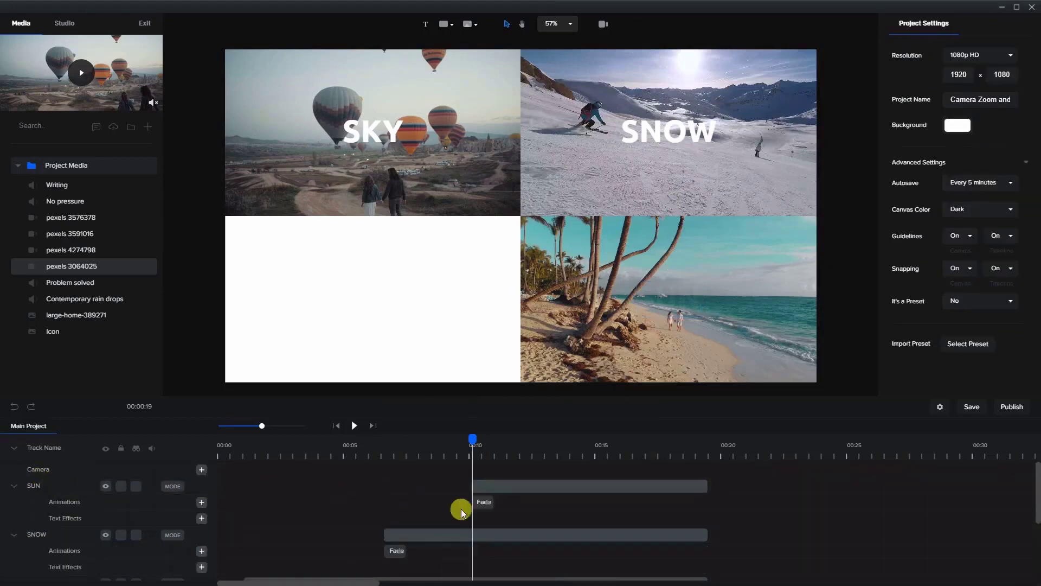
- Set the playhead to about 14.5 seconds, duplicate the SUN text clip and trim the copy's start to the playhead
scroll(506, 525, "down", 3)
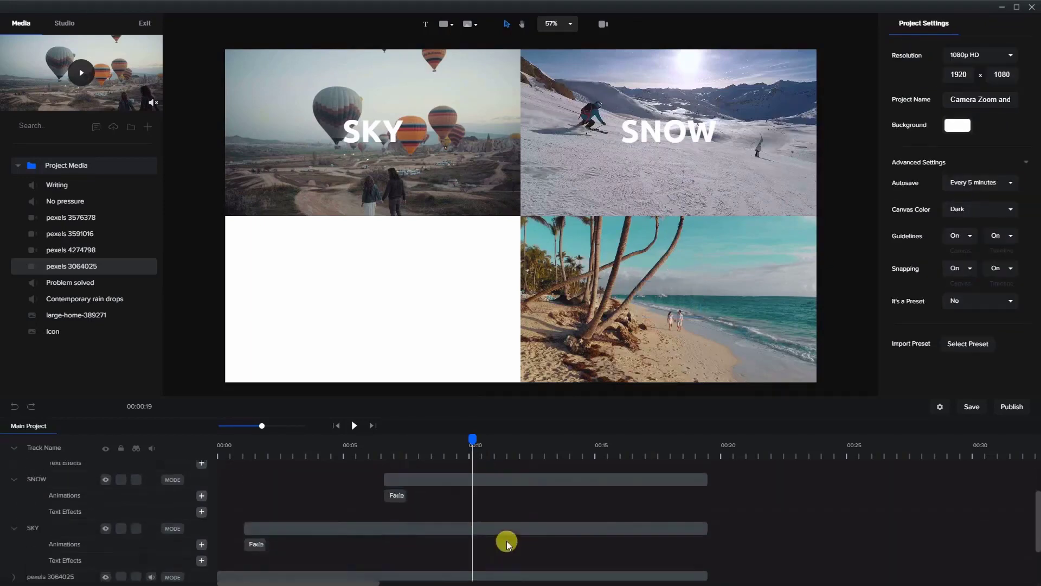
scroll(506, 543, "down", 2)
left_click_drag(470, 437, 588, 460)
scroll(570, 521, "up", 5)
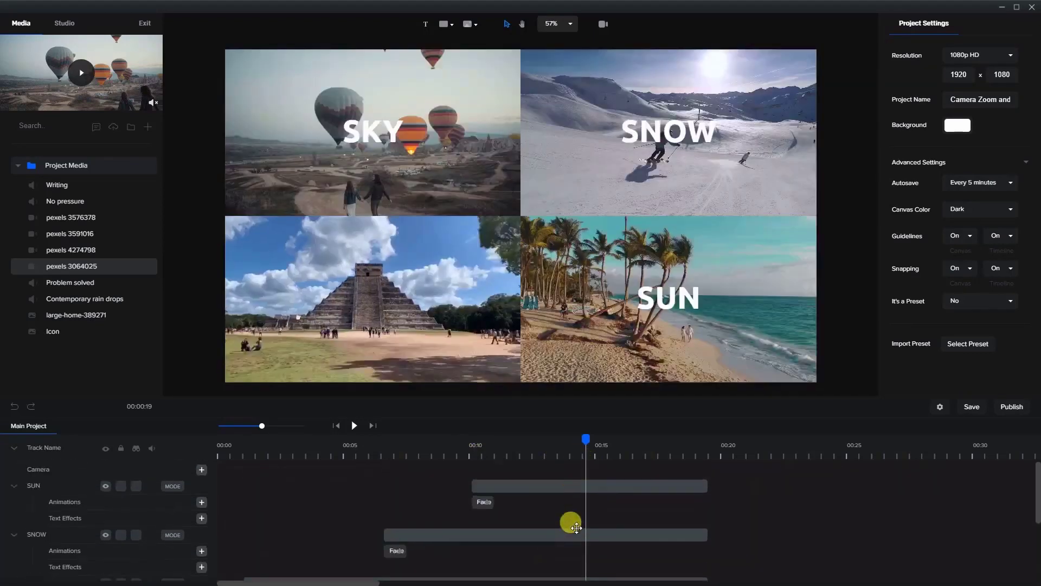
left_click(564, 485)
right_click(567, 486)
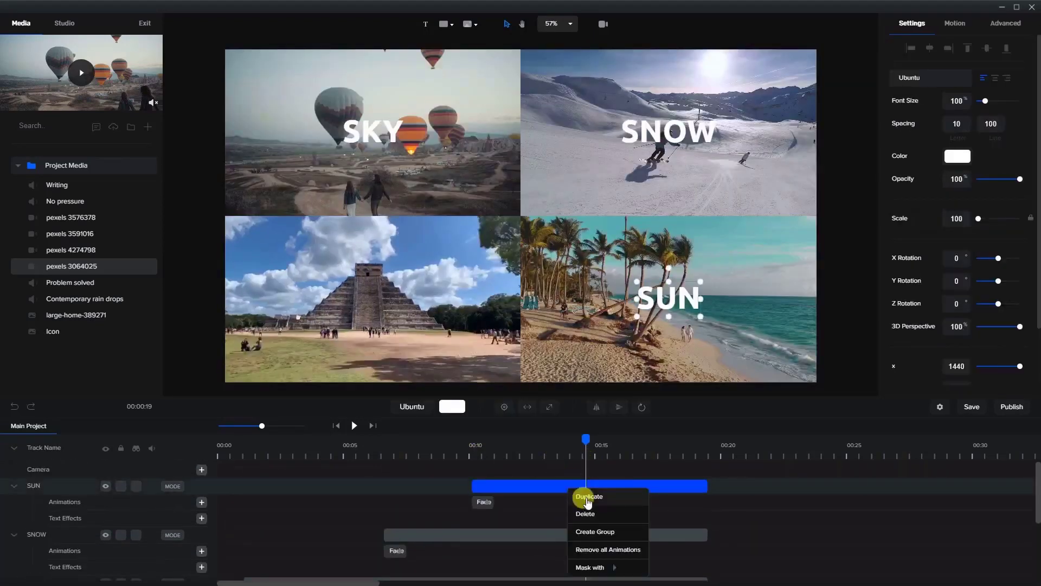
left_click(588, 497)
left_click_drag(474, 484, 585, 483)
- With the playhead at about 16 seconds, move the SUN copy onto the pyramid video, change it to SIGHT and centre it at x 480
left_click_drag(582, 435, 619, 437)
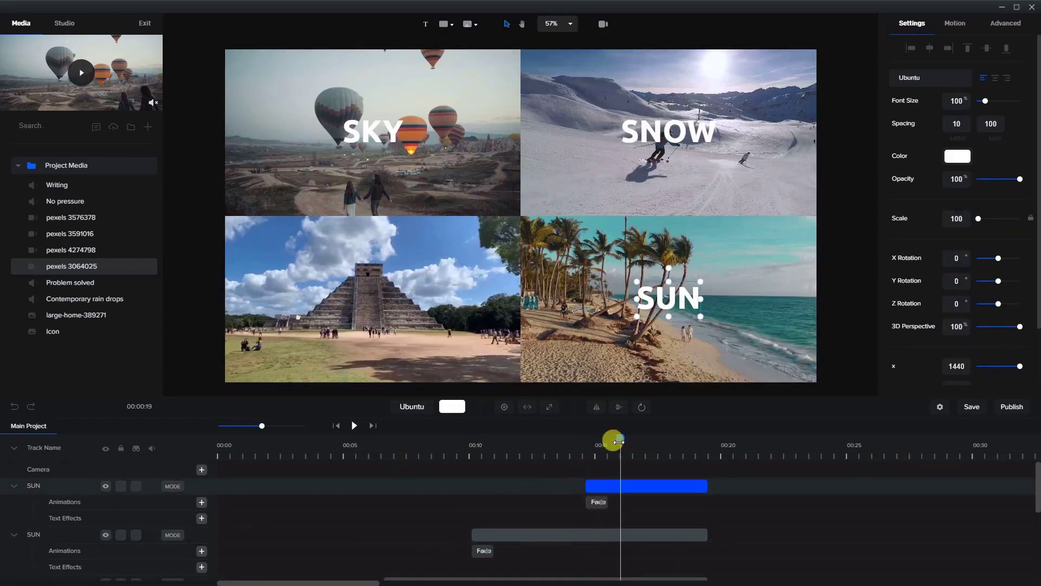
scroll(605, 552, "down", 3)
scroll(605, 553, "up", 3)
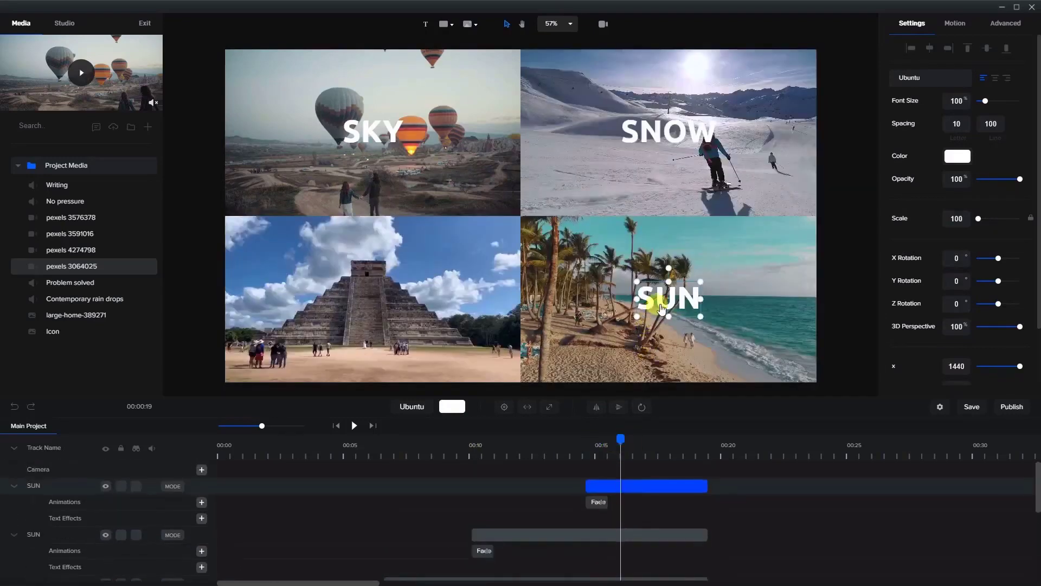
left_click_drag(655, 297, 350, 304)
double_click(380, 281)
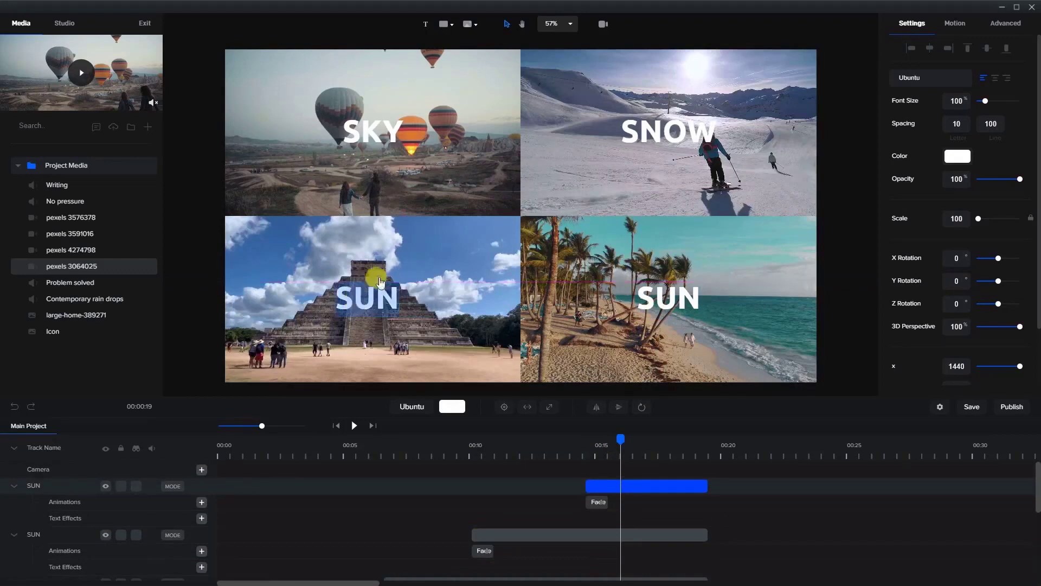
type("SI")
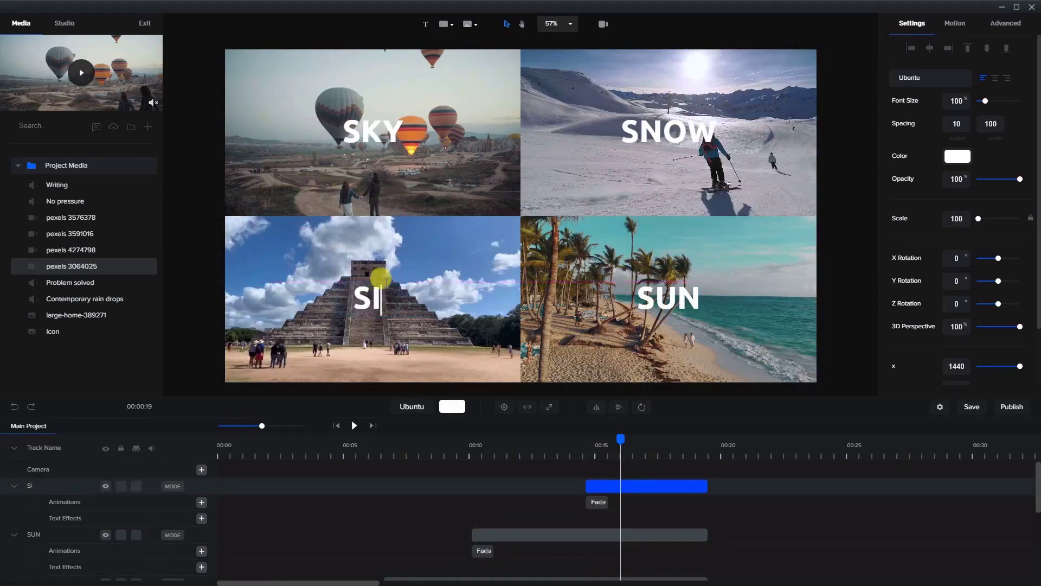
type("GHT")
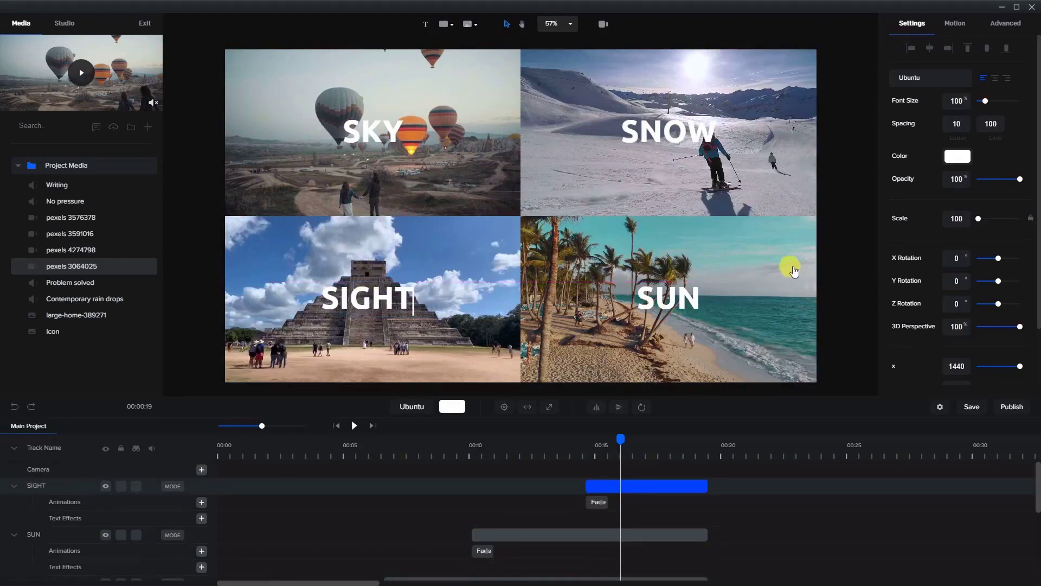
left_click(802, 249)
left_click_drag(394, 308, 400, 309)
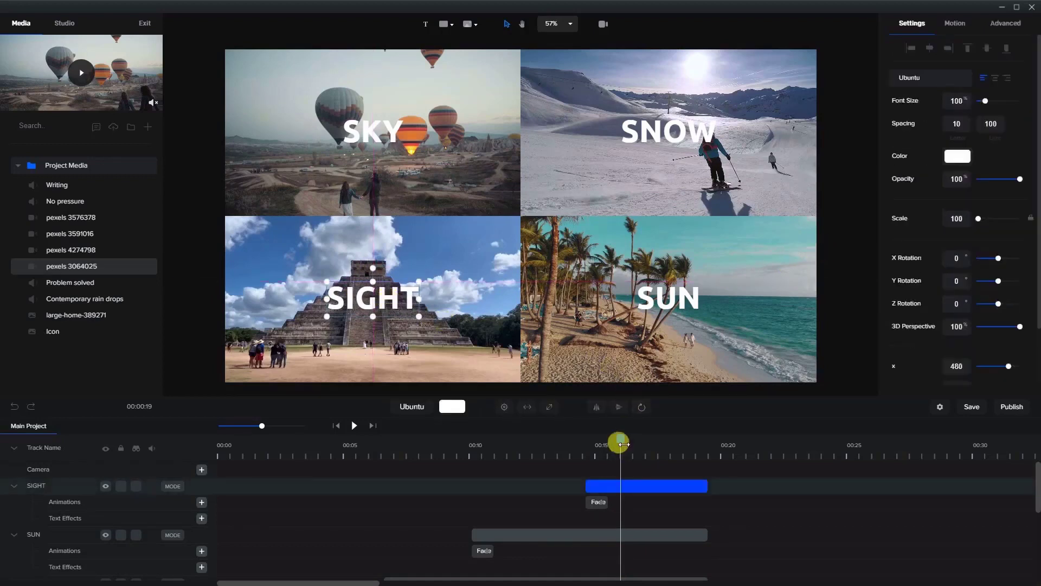
- Add a white rectangle at about 16 seconds and reshape it into a wide, low bar centred on the canvas at x 960
mouse_move(607, 441)
left_mouse_down()
mouse_move(576, 439)
mouse_move(622, 451)
mouse_move(622, 438)
left_mouse_up()
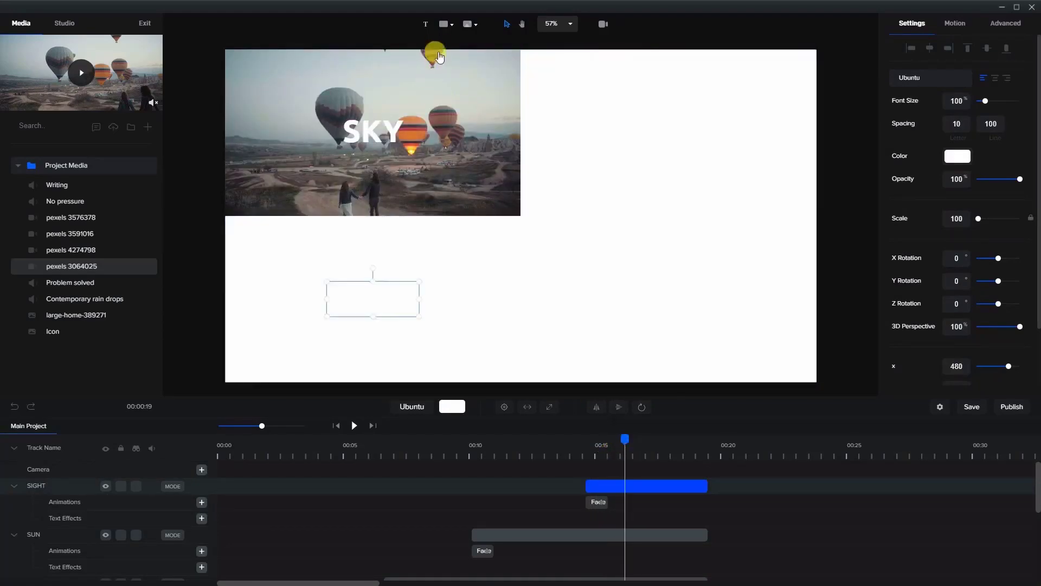
left_click(445, 27)
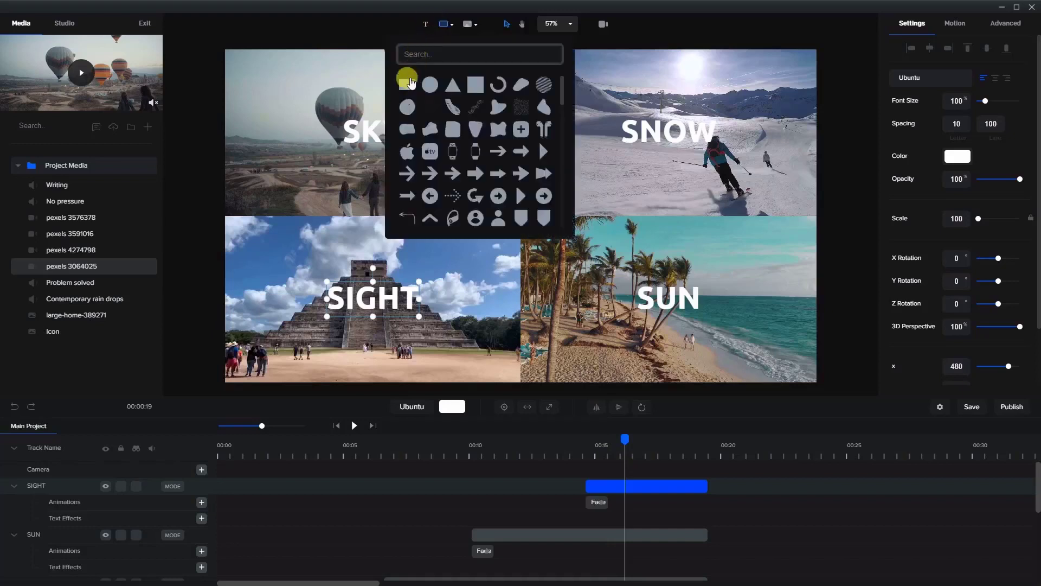
left_click(405, 86)
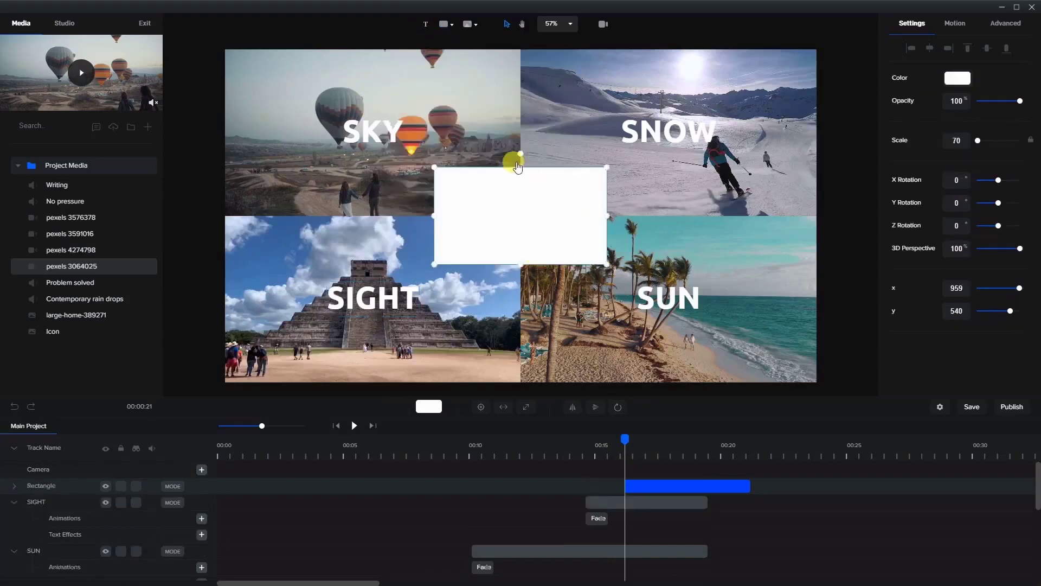
left_click_drag(522, 165, 519, 184)
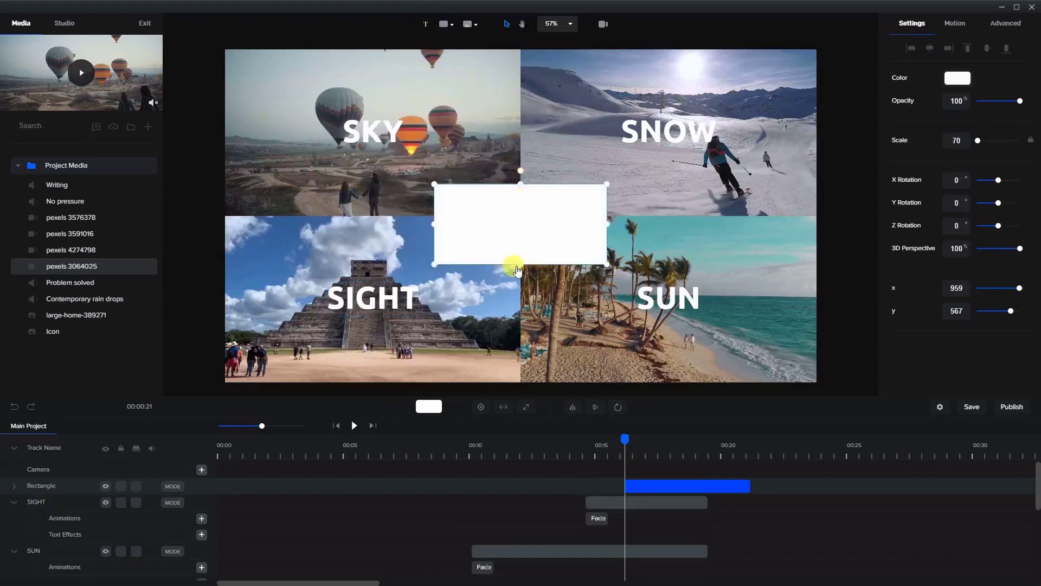
left_click_drag(515, 264, 518, 244)
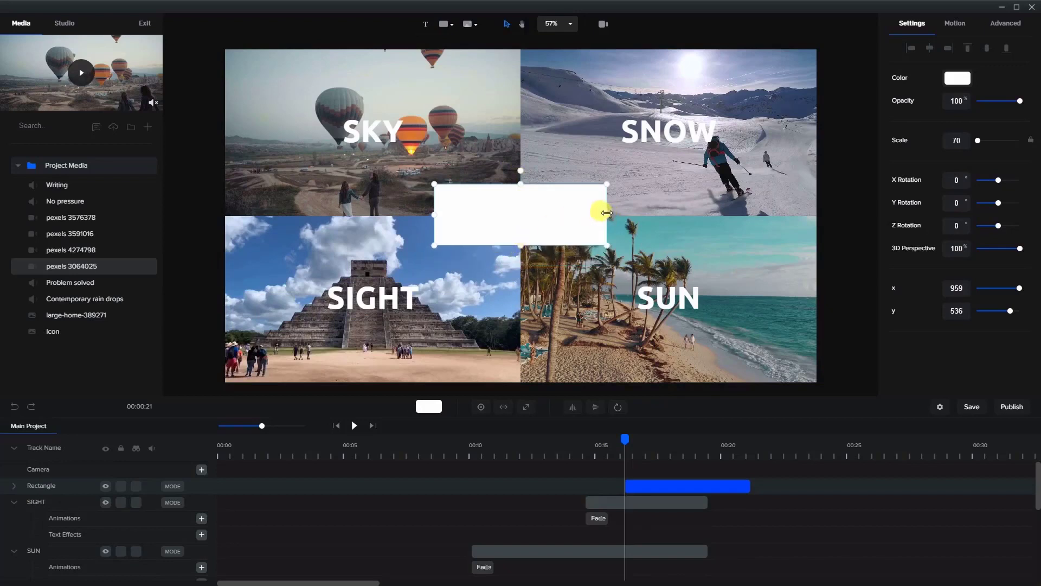
left_click_drag(607, 213, 662, 213)
left_click_drag(434, 213, 382, 216)
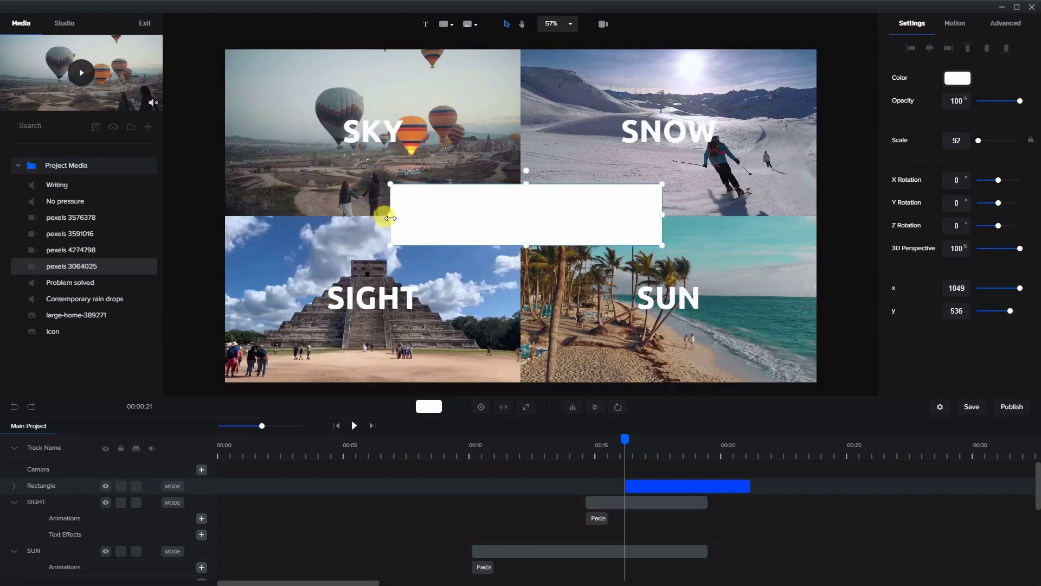
left_click_drag(532, 211, 529, 205)
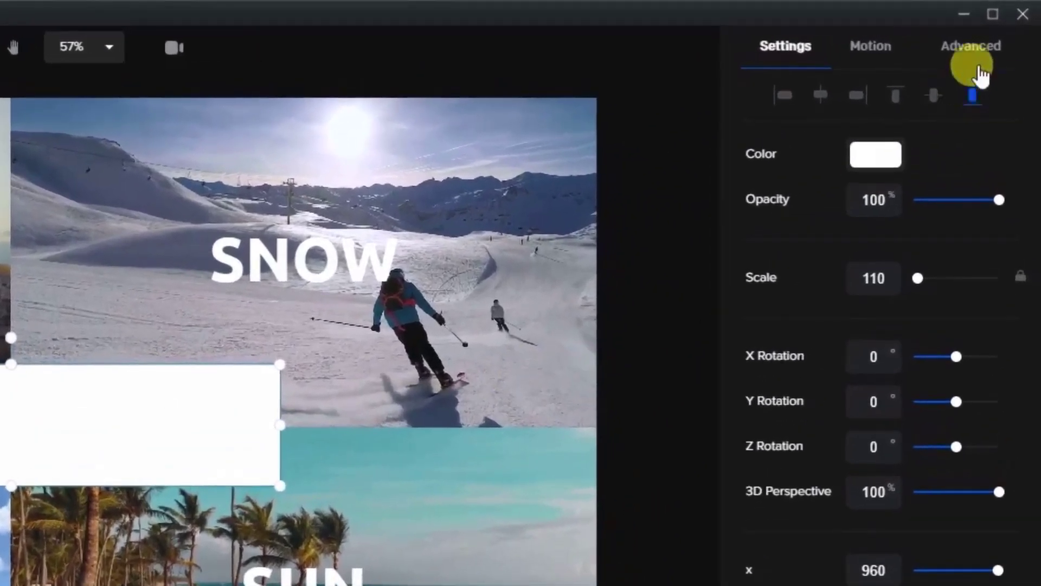
- Round the white rectangle's corners with a border radius of 53
left_click(979, 72)
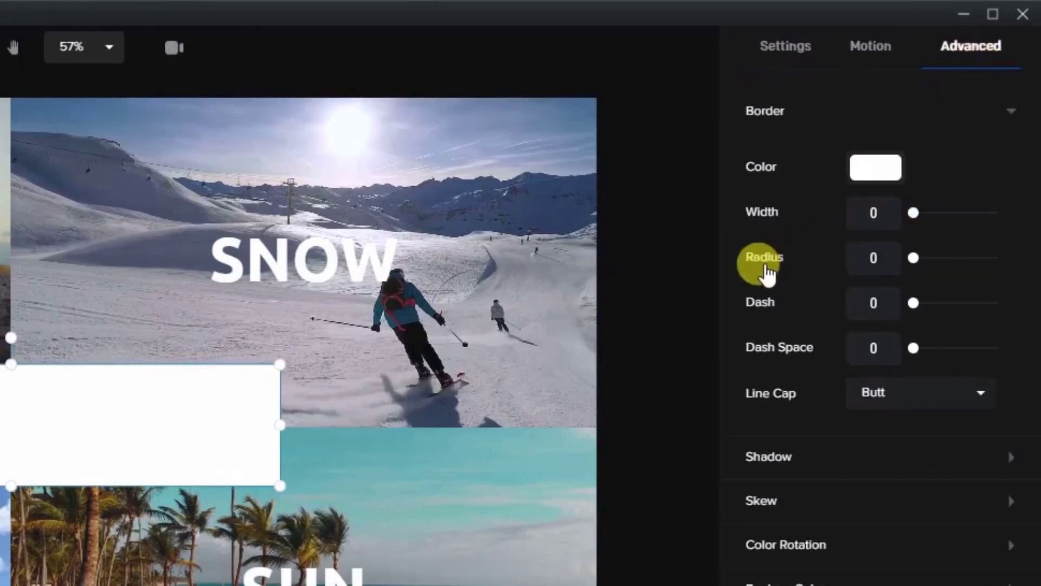
left_click_drag(912, 258, 937, 256)
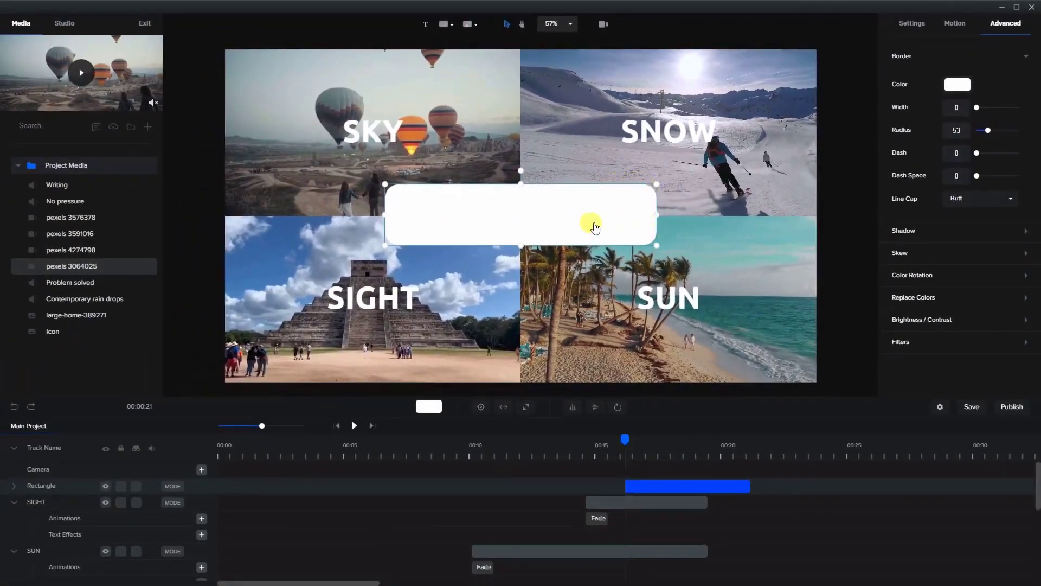
- Align the rectangle clip's end with the other clips at about 19.4 seconds and copy the SIGHT title's Fade animation onto it
left_click(698, 487)
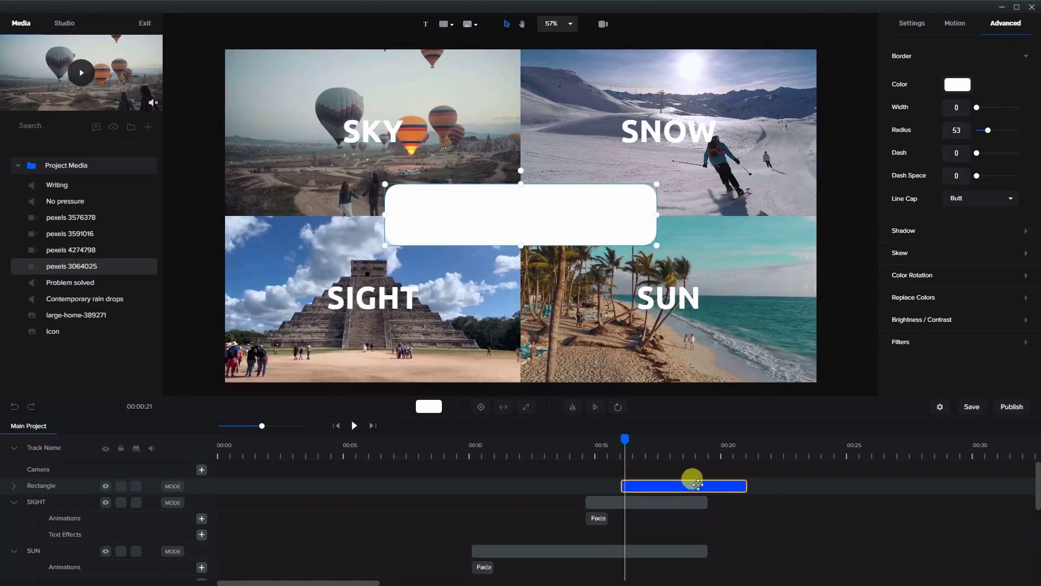
left_click_drag(745, 486, 709, 491)
left_click(596, 521)
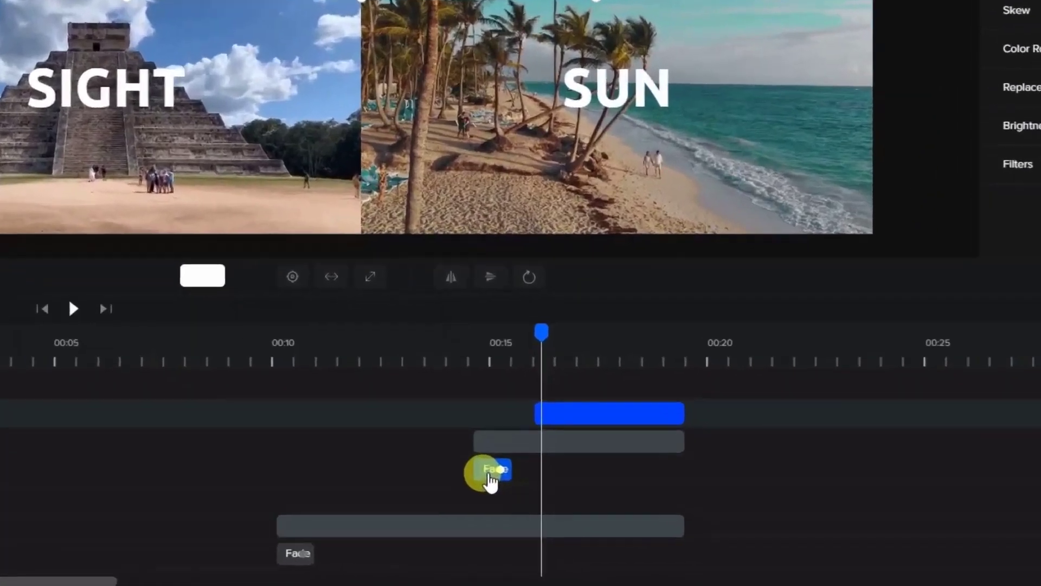
left_click(595, 522)
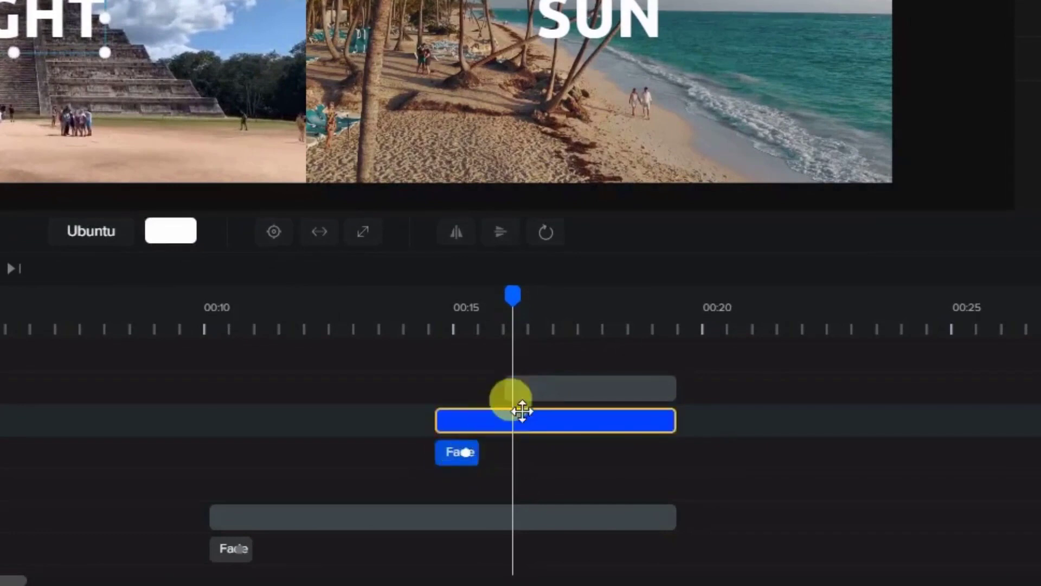
left_click(551, 390)
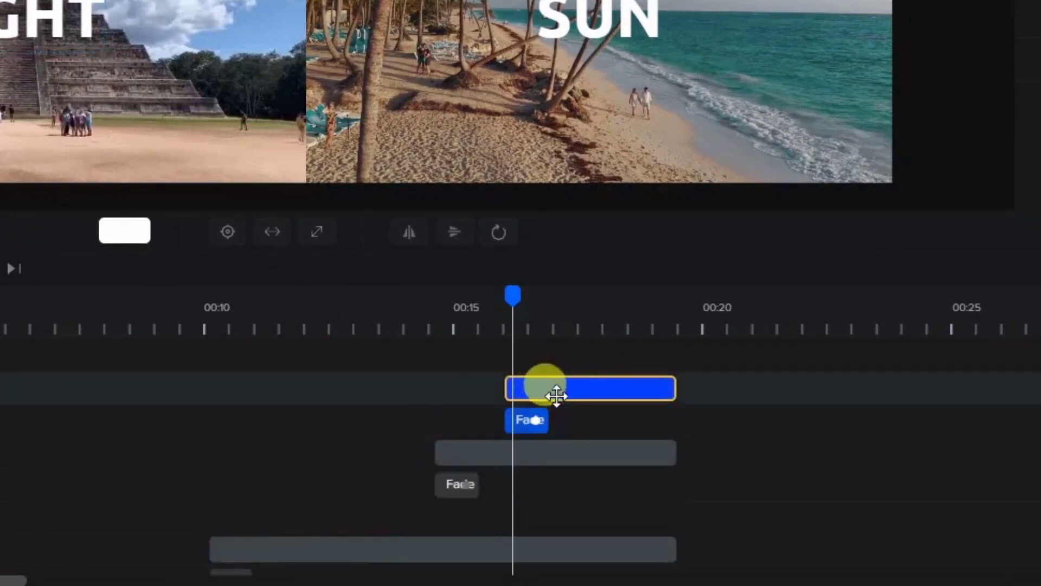
- Duplicate the SIGHT text clip and trim one copy to start with the rectangle at about 16 seconds
left_click_drag(511, 292, 553, 296)
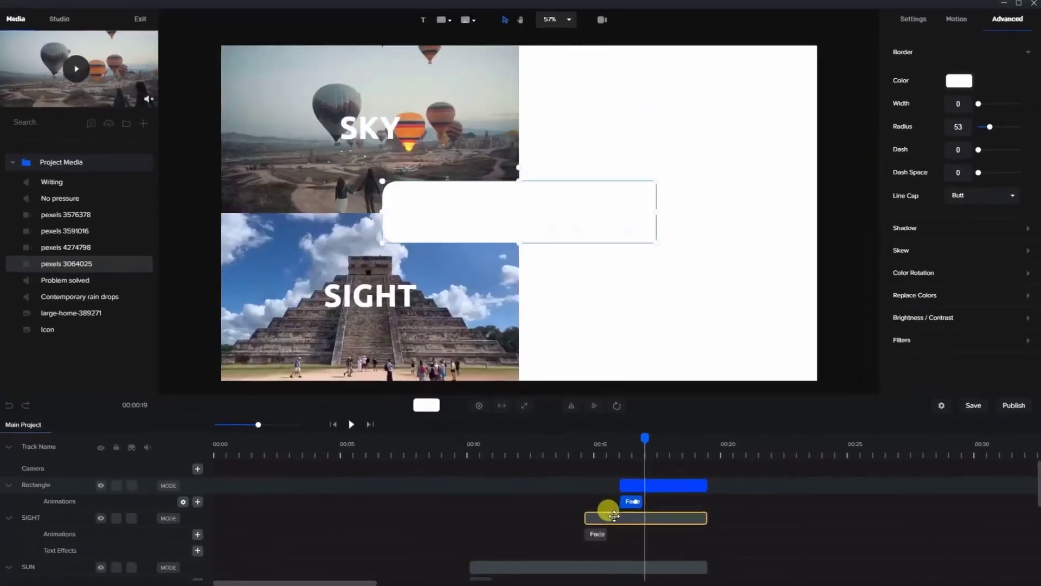
left_click(614, 516)
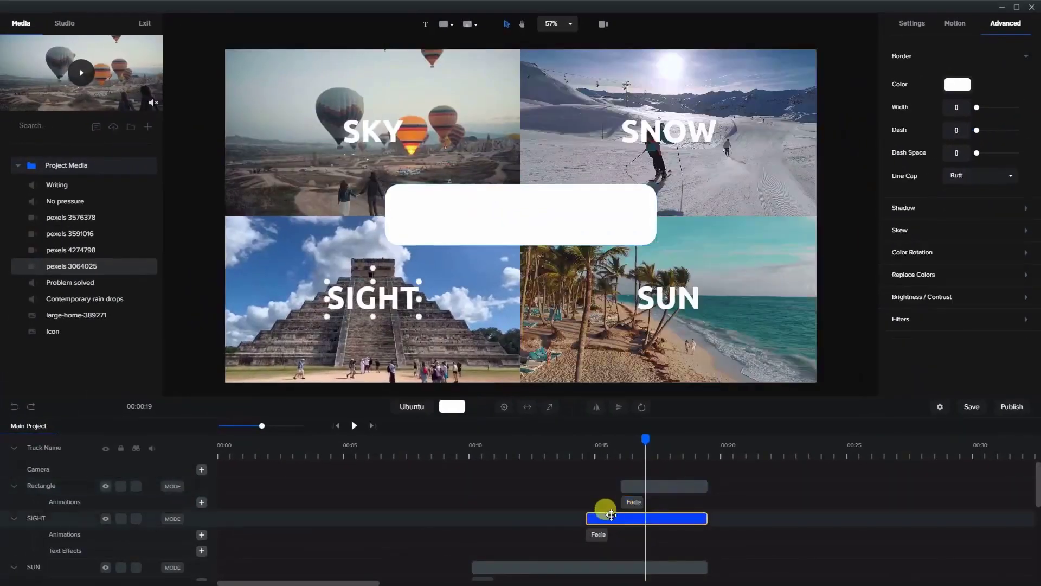
right_click(611, 515)
left_click(645, 436)
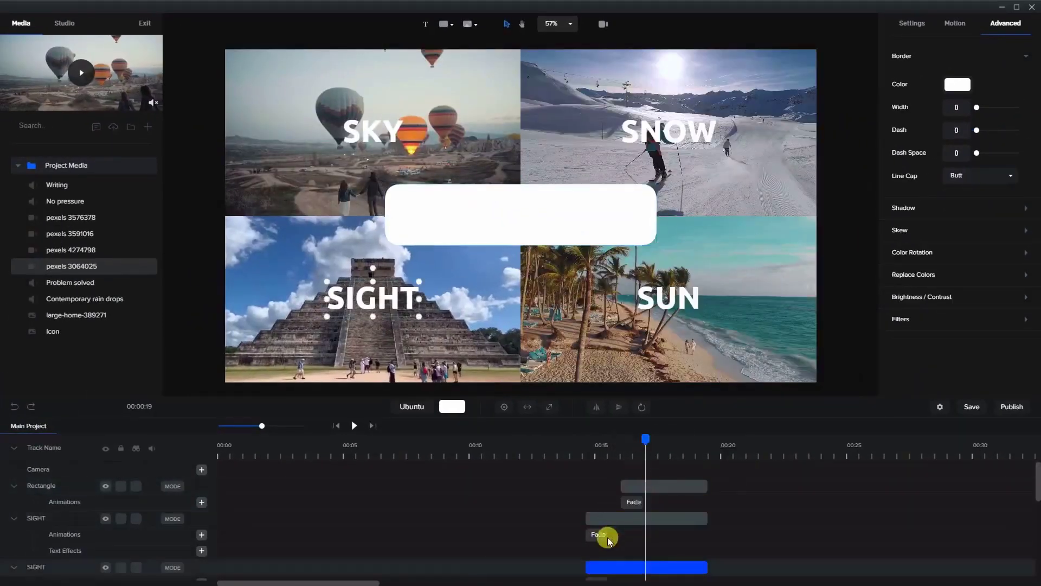
left_click_drag(586, 517, 621, 518)
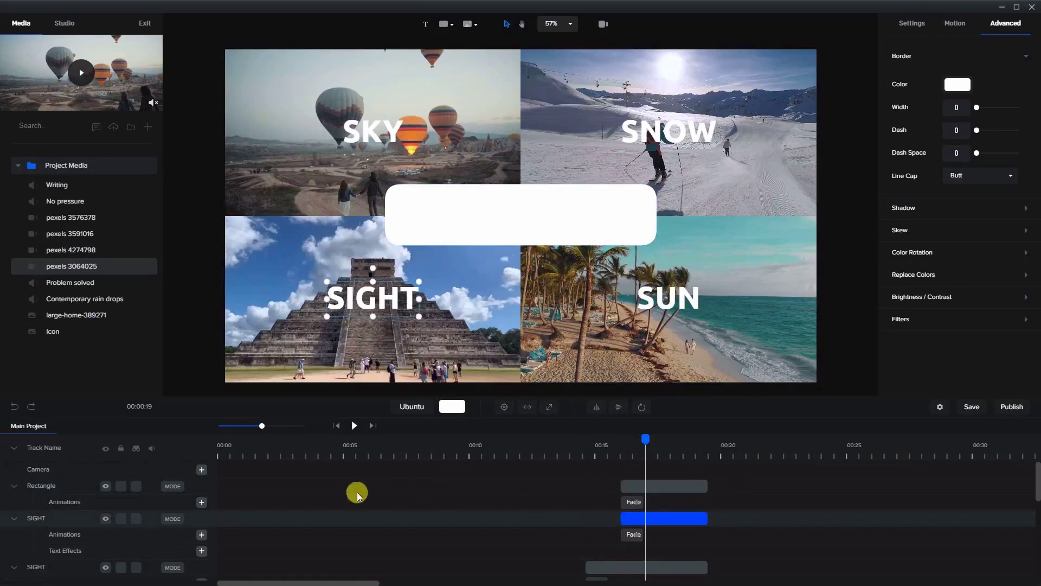
- Move the shortened SIGHT copy's track above the rectangle and place its text on the white bar
left_click_drag(41, 514, 48, 477)
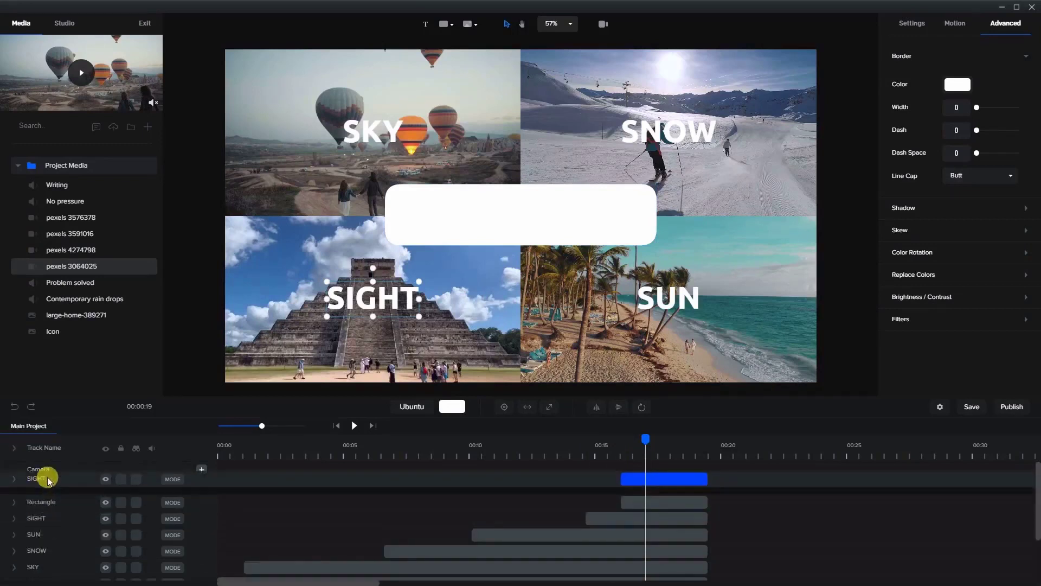
left_click(651, 481)
left_click_drag(410, 308, 495, 218)
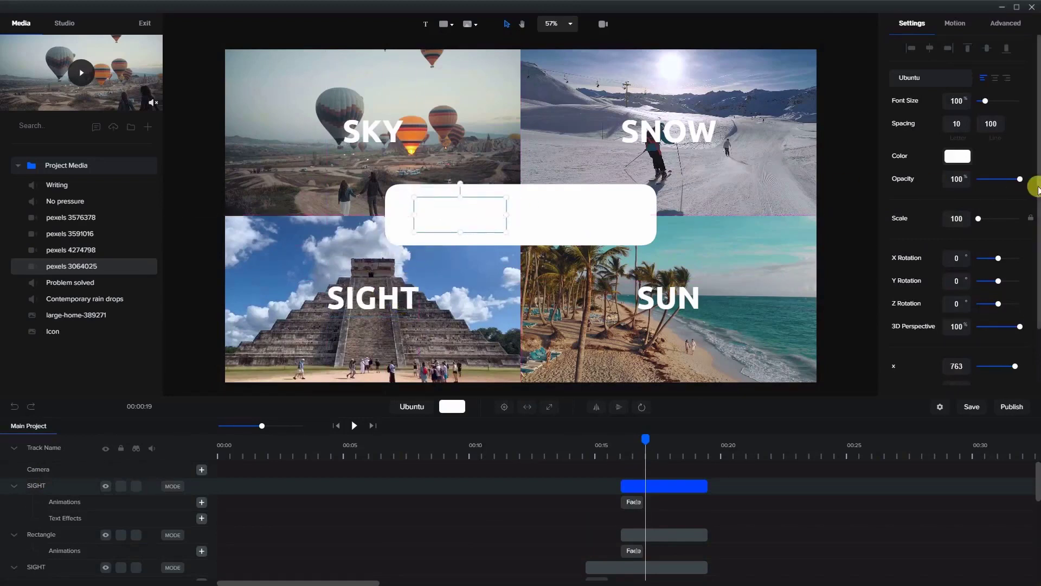
- Fill the copied text with a linear gradient from orange #FF7400 to red #FF0101
left_click(958, 156)
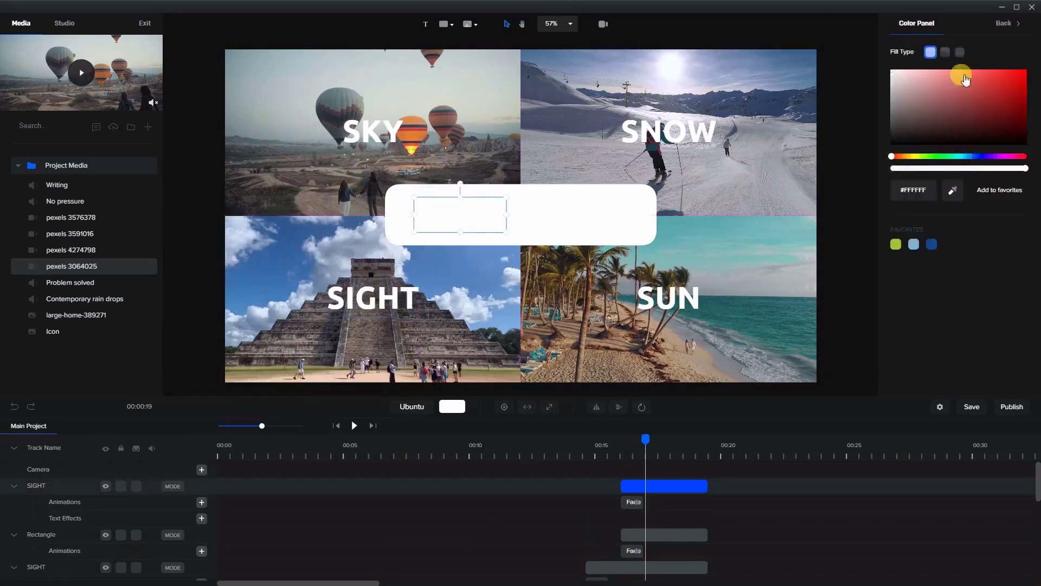
left_click(946, 54)
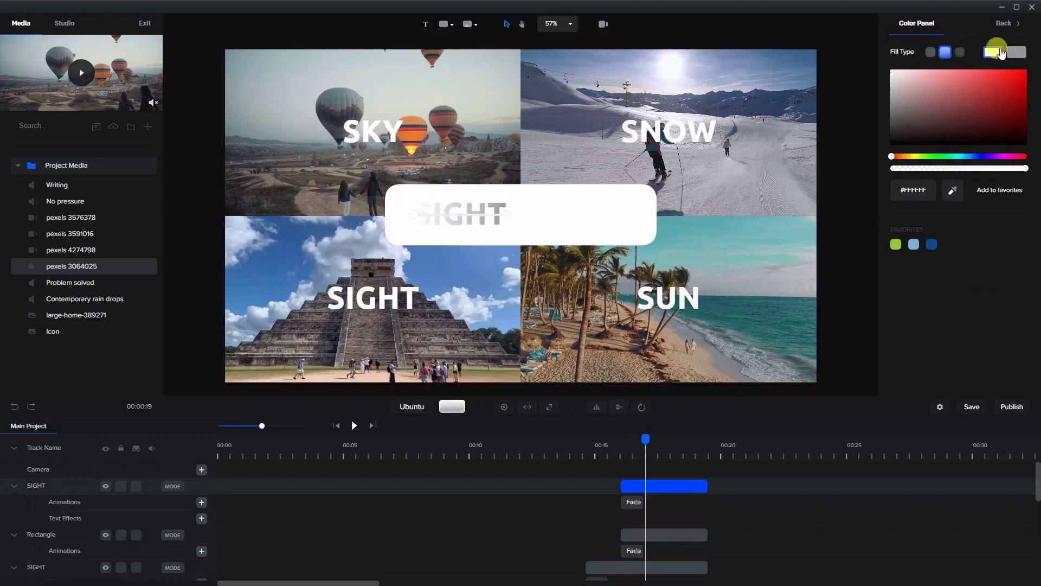
left_click_drag(949, 106, 914, 116)
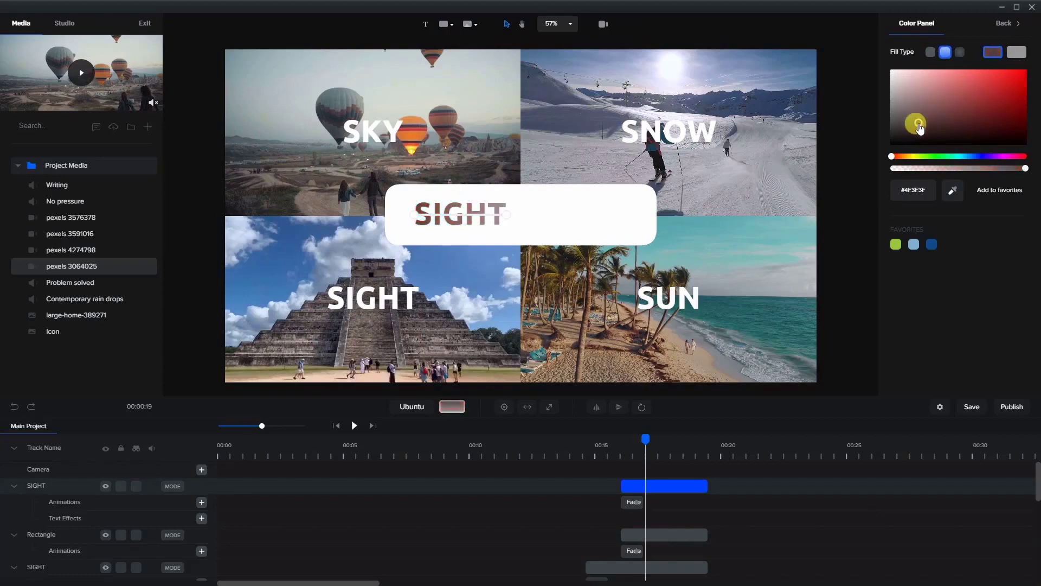
left_click_drag(894, 157, 1026, 71)
left_click(919, 125)
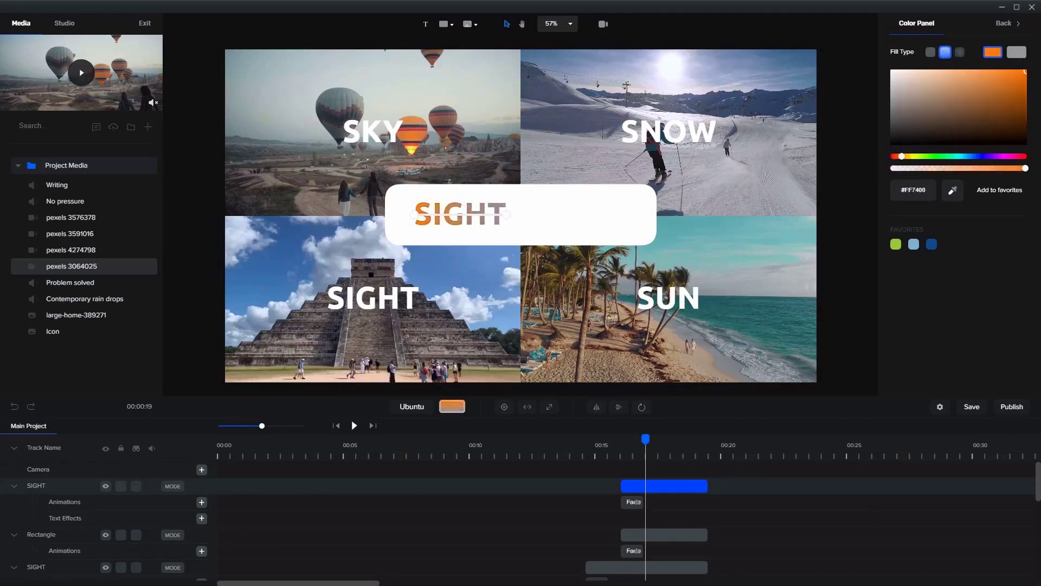
left_click(1023, 52)
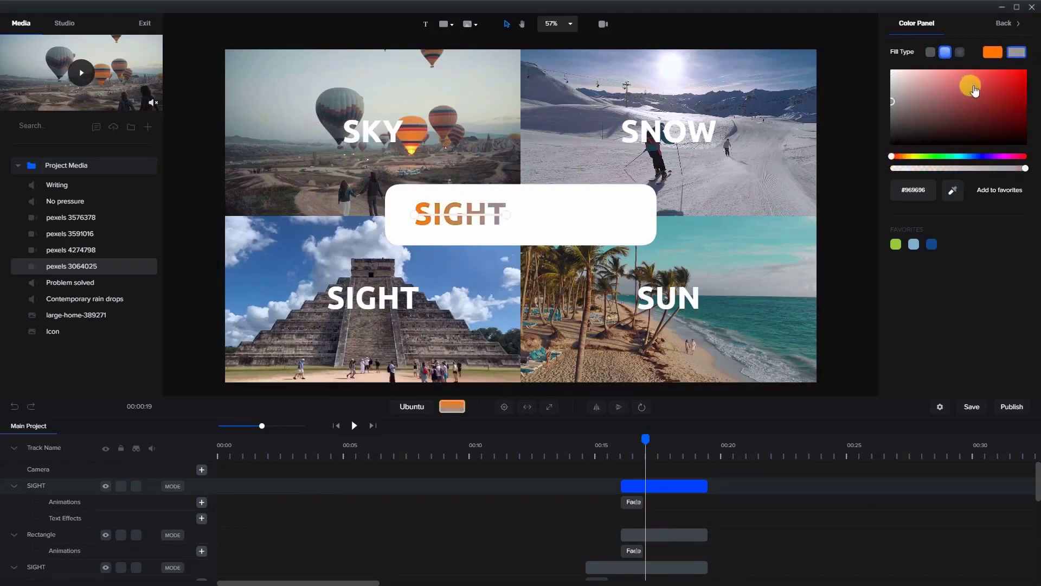
left_click_drag(894, 106, 739, 140)
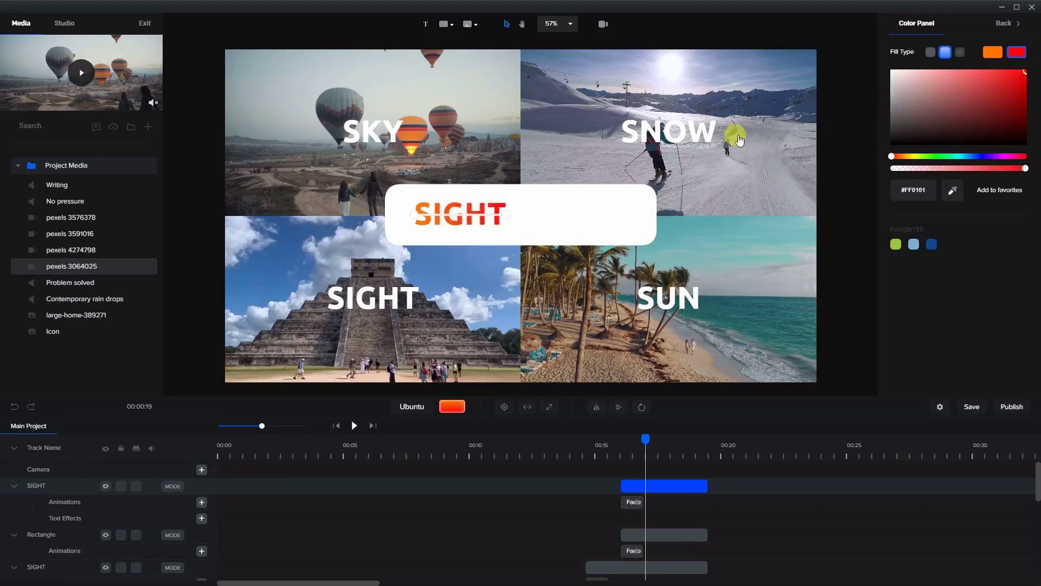
- Change the gradient SIGHT copy's text to YourVacationCo.com
left_click(471, 226)
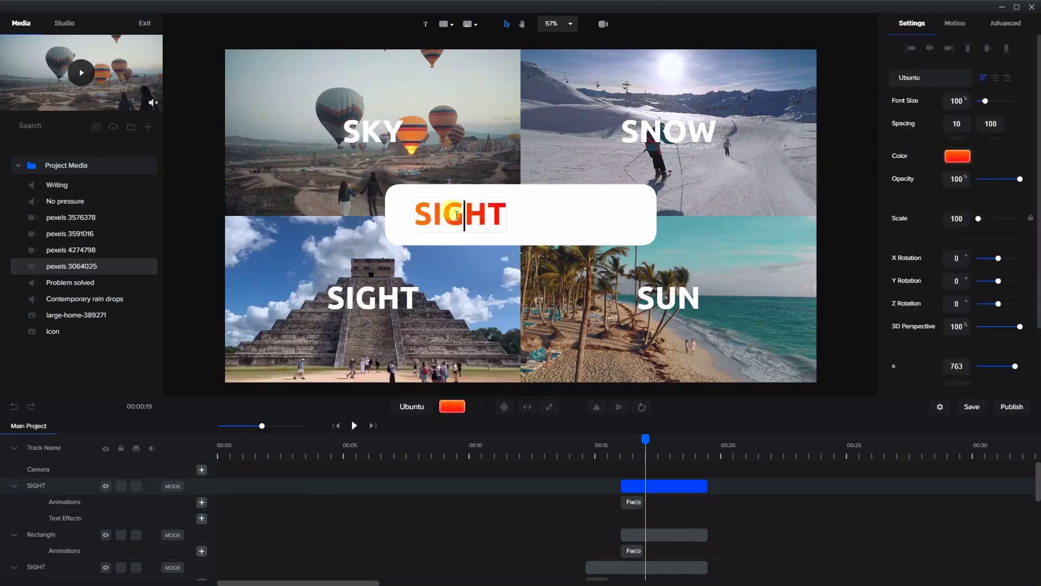
double_click(457, 215)
left_click(455, 213)
double_click(460, 216)
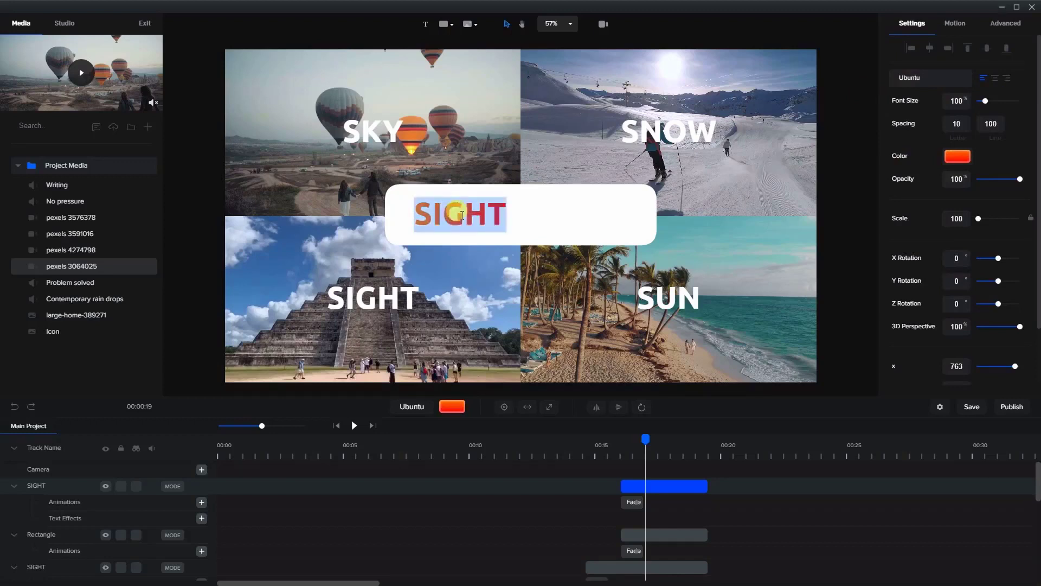
type("Y")
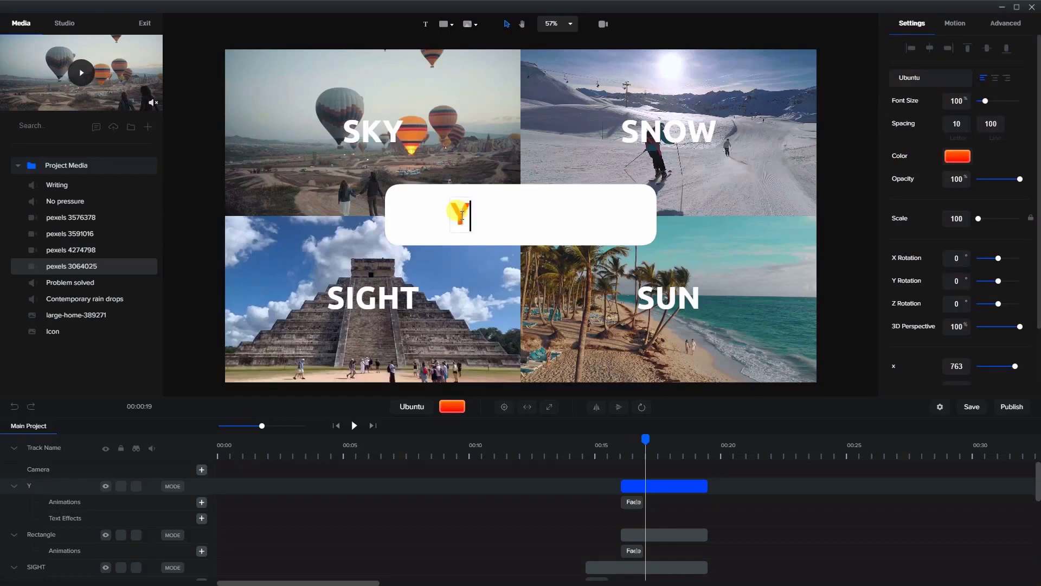
type("our")
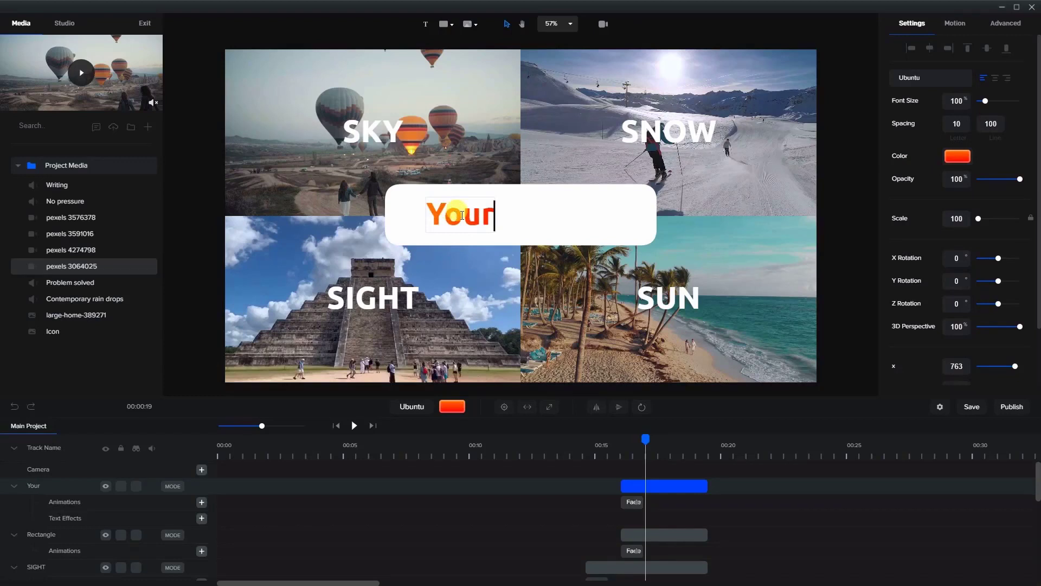
type("Vacatio")
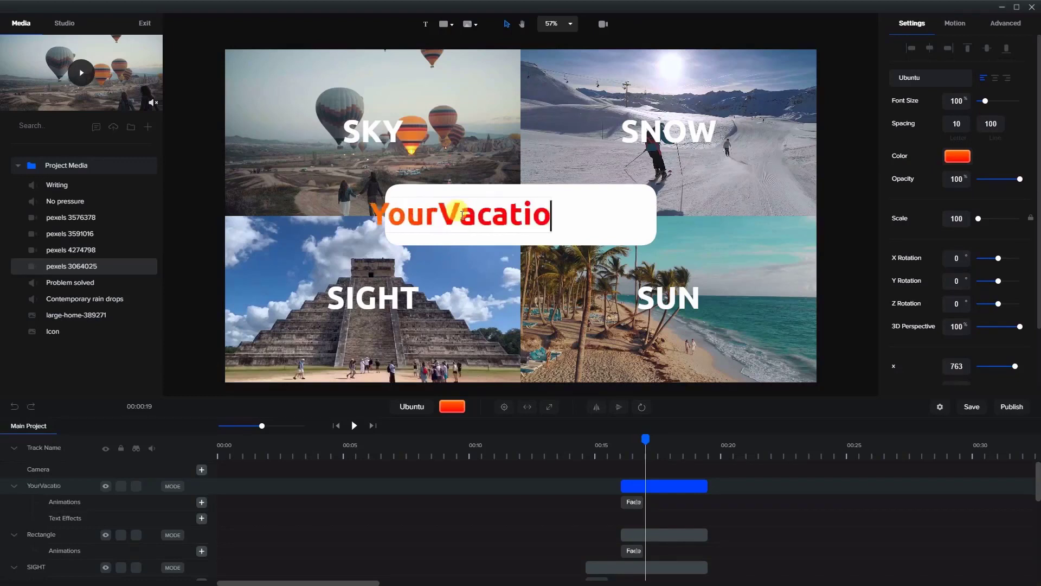
type("nC")
key("BackSpace")
type("nCo.")
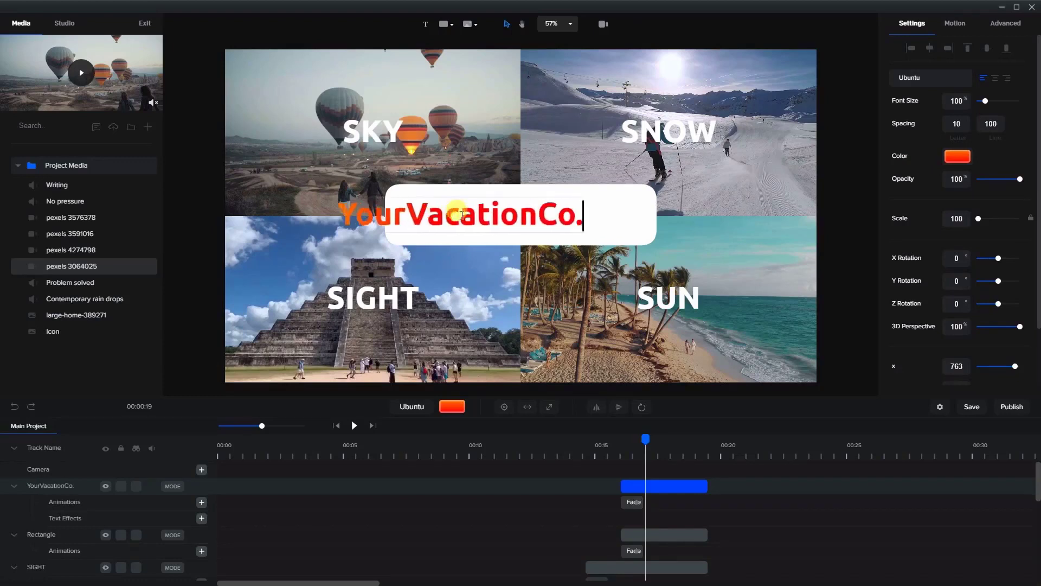
type("com")
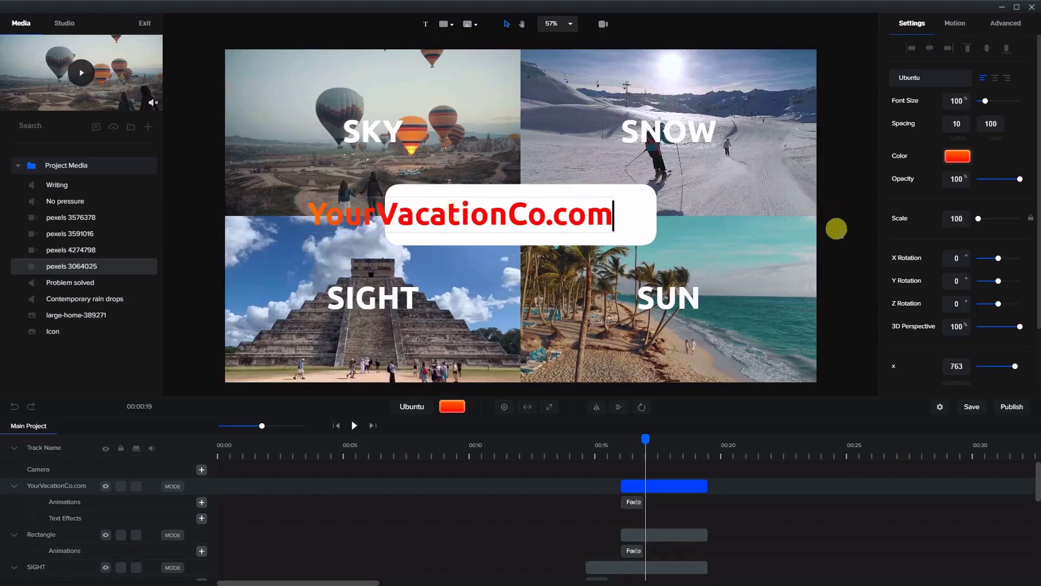
left_click(836, 226)
- Centre the YourVacationCo.com text on the canvas and widen the white bar on both sides to enclose it
left_click_drag(596, 216, 670, 221)
left_click(605, 244)
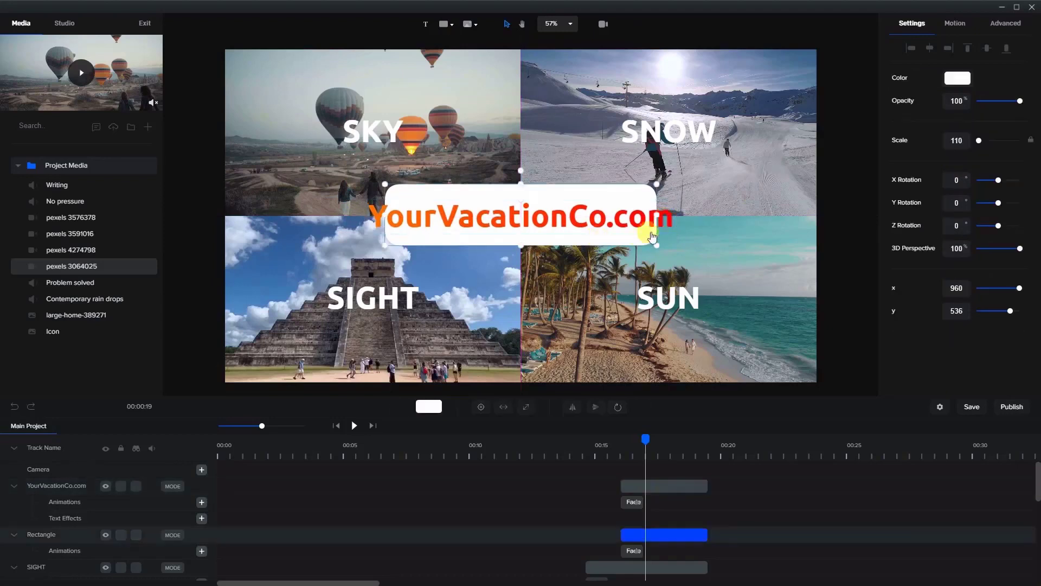
left_click_drag(657, 215, 681, 216)
left_click_drag(385, 216, 361, 217)
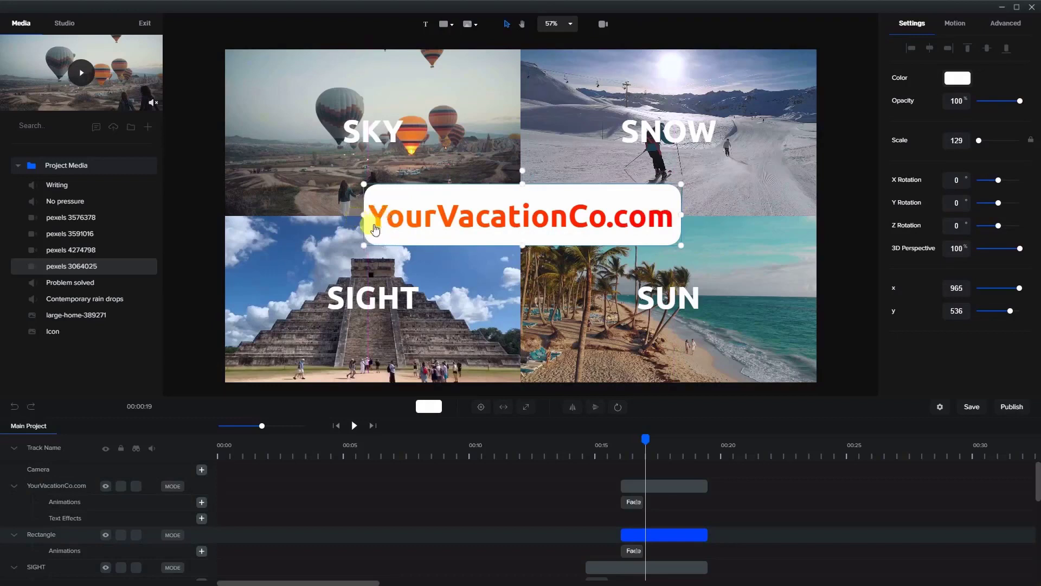
- Return the playhead to the start, open the camera and fit its frame exactly around the hot-air balloon video
left_click(481, 448)
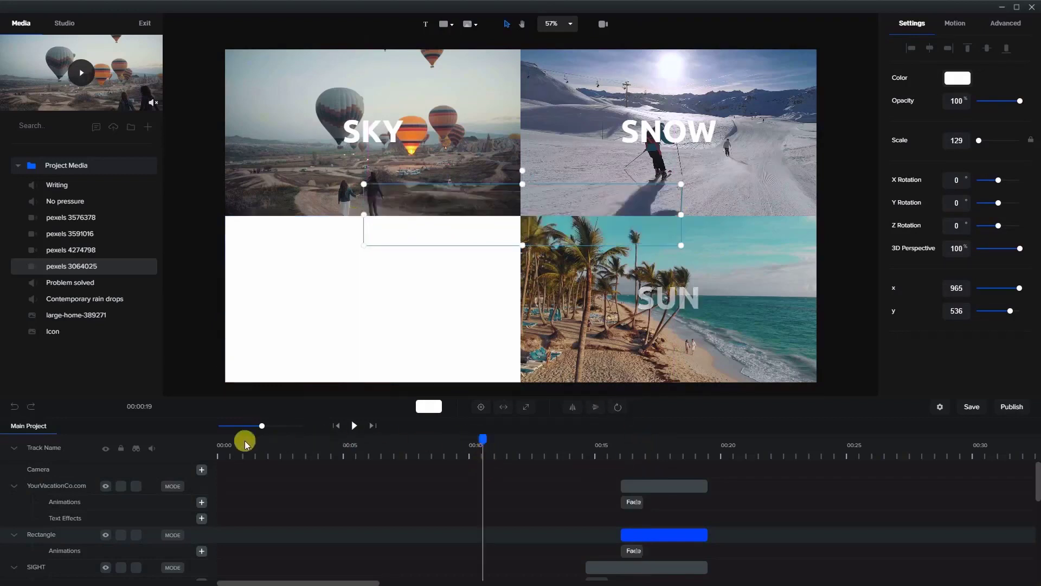
left_click_drag(244, 445, 161, 459)
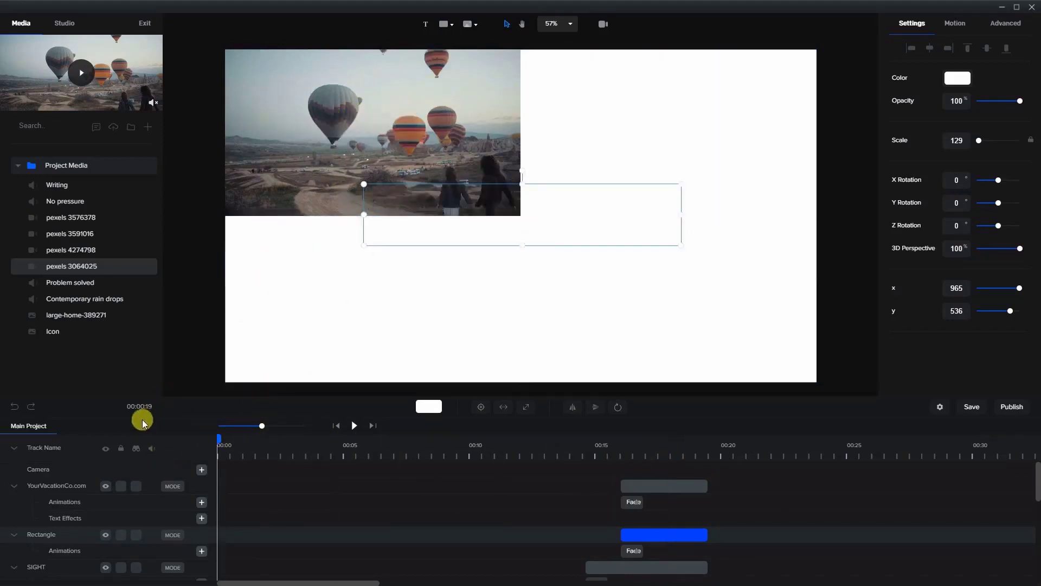
left_click(602, 28)
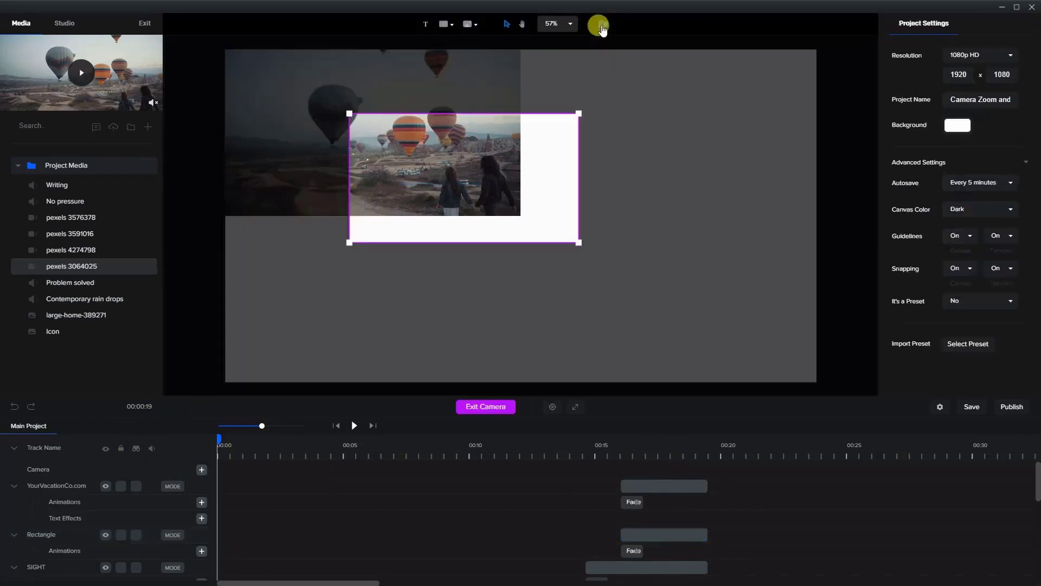
left_click_drag(573, 217, 406, 133)
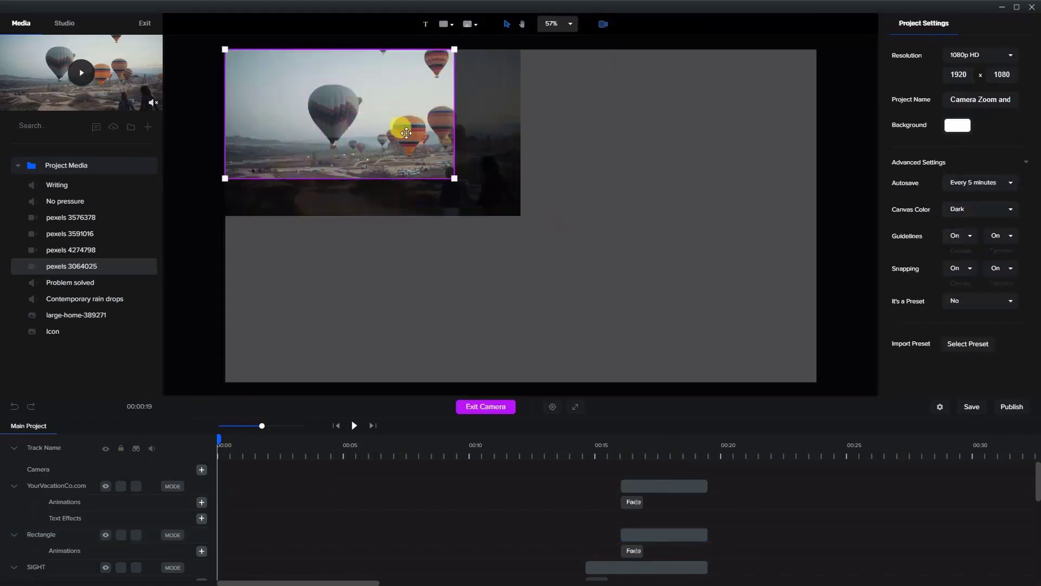
left_click_drag(453, 177, 525, 207)
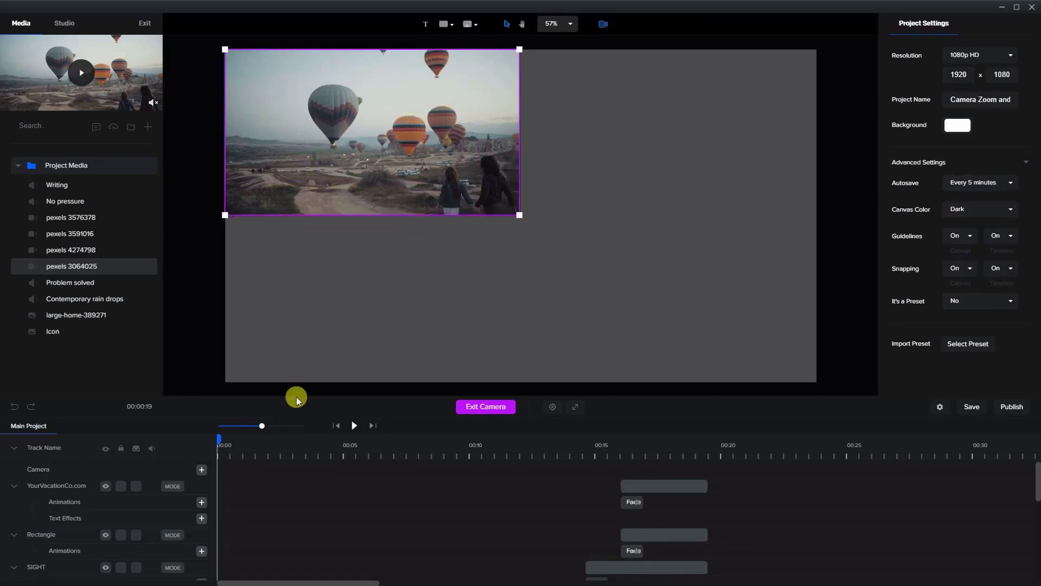
- Set the playhead to about 4.3 seconds, shortly before the snow video starts, and add a camera movement there
left_click_drag(220, 440, 317, 444)
scroll(358, 498, "down", 5)
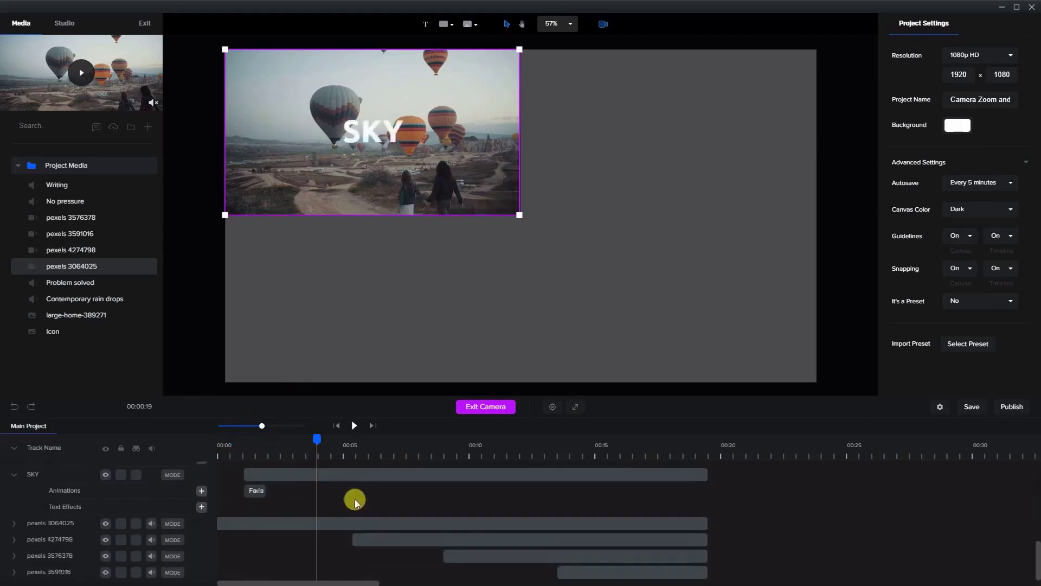
scroll(356, 498, "down", 2)
left_click_drag(317, 438, 357, 453)
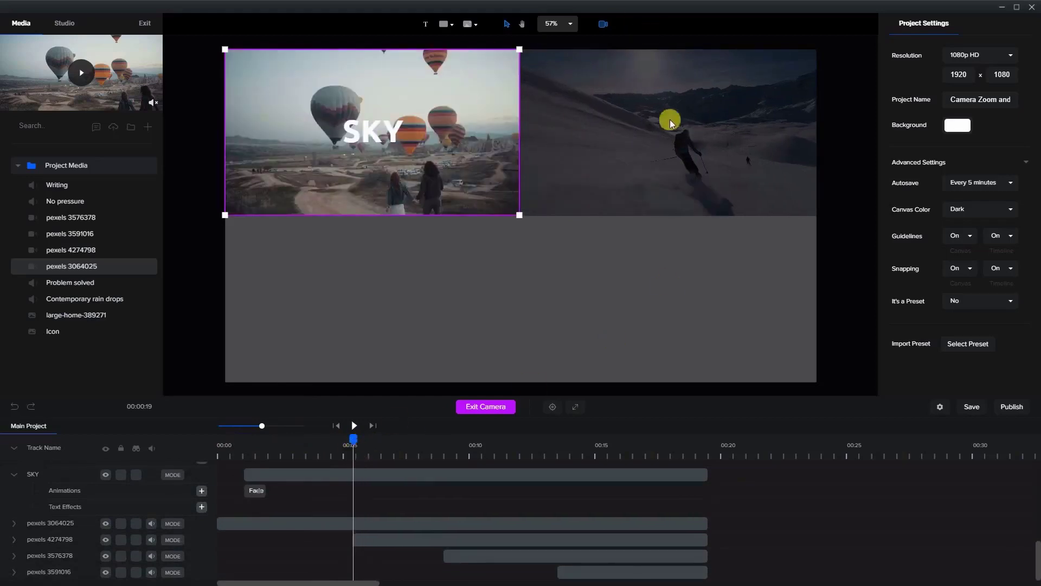
left_click_drag(351, 438, 327, 439)
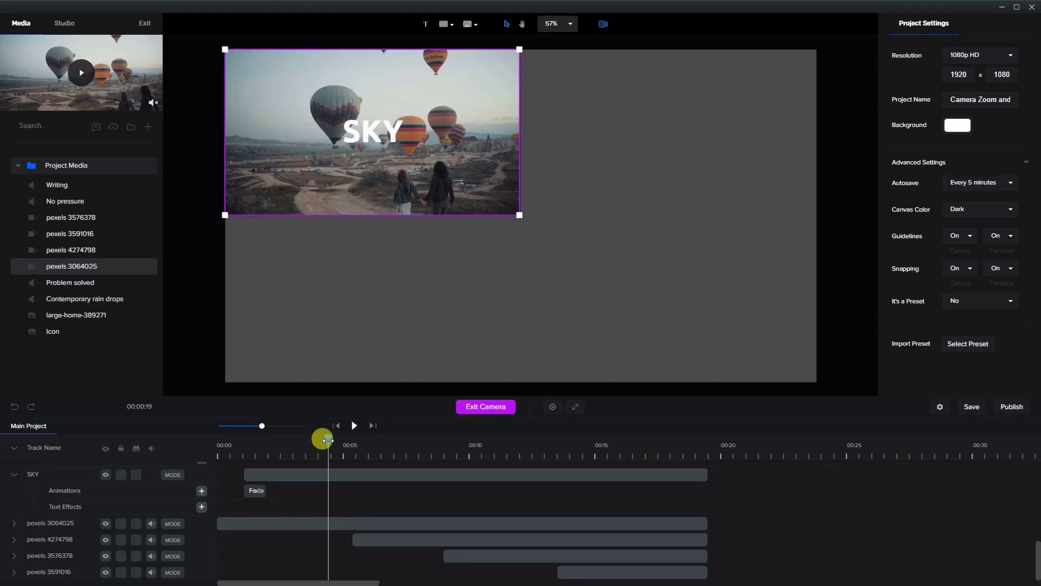
scroll(179, 504, "up", 5)
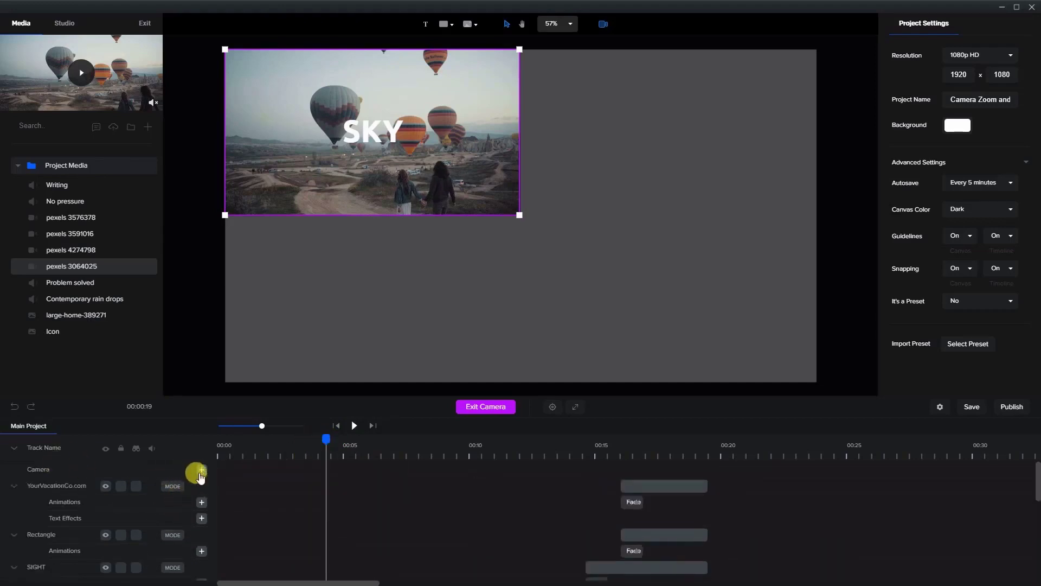
left_click(200, 470)
left_click(339, 470)
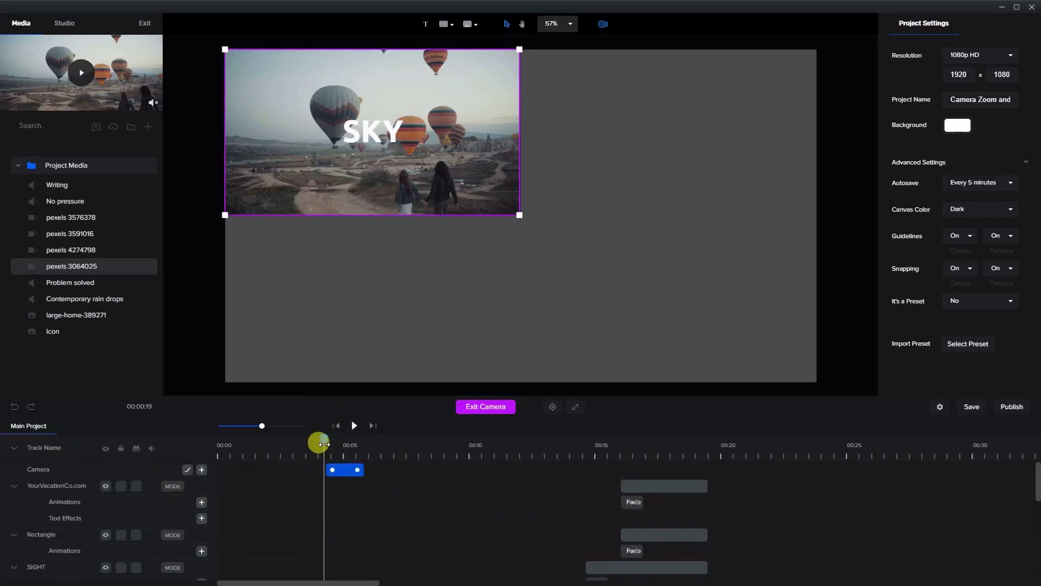
- Place the camera frame over the snow video after the first camera movement, and shorten that movement to end as the snow video starts
left_click_drag(323, 444, 374, 438)
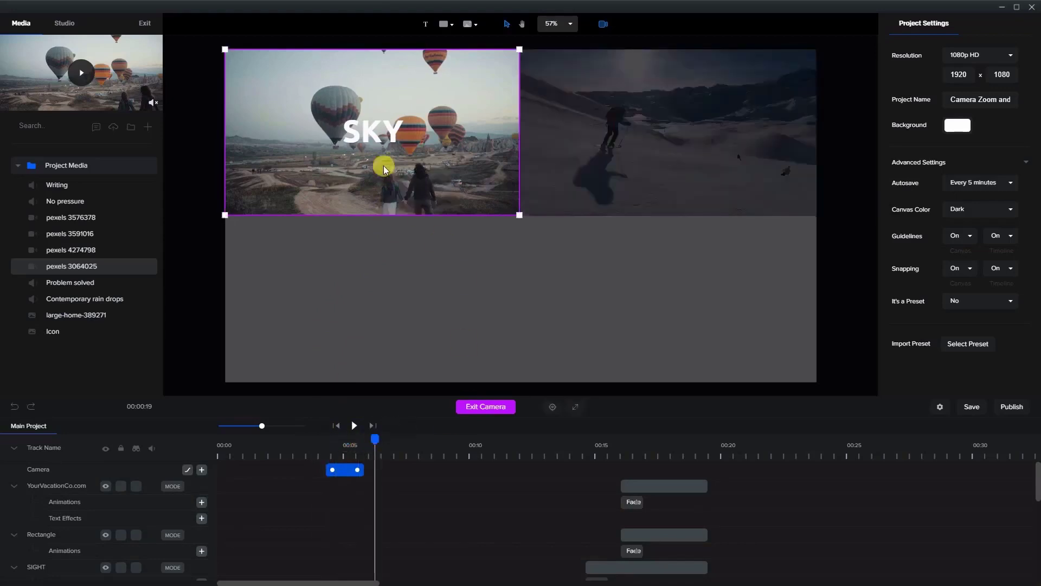
left_click_drag(344, 140, 670, 133)
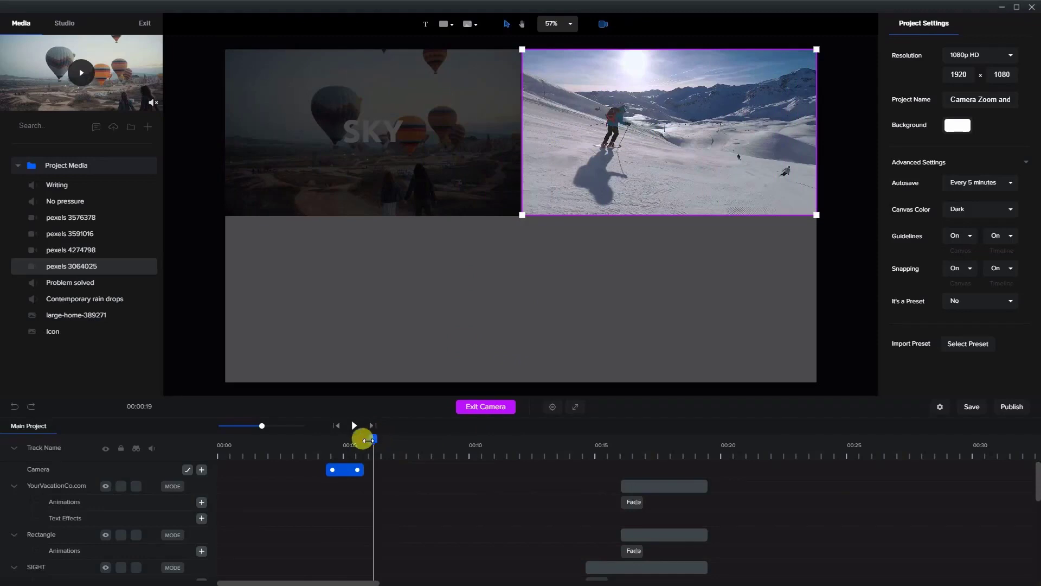
mouse_move(368, 440)
left_mouse_down()
mouse_move(316, 440)
mouse_move(373, 439)
mouse_move(378, 449)
mouse_move(352, 442)
left_mouse_up()
scroll(374, 514, "down", 10)
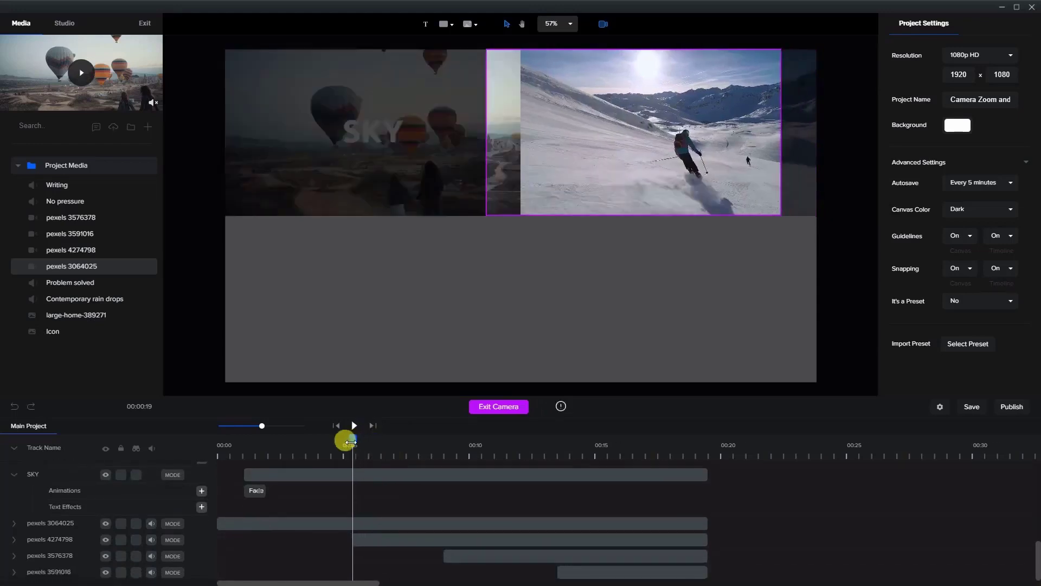
left_click(354, 478)
scroll(356, 479, "up", 10)
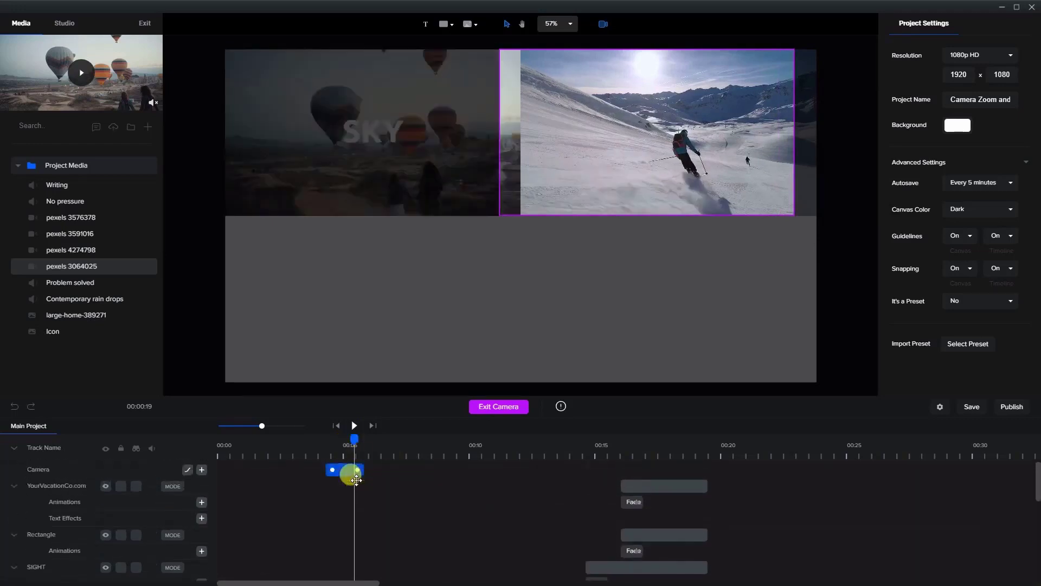
left_click_drag(356, 470, 348, 477)
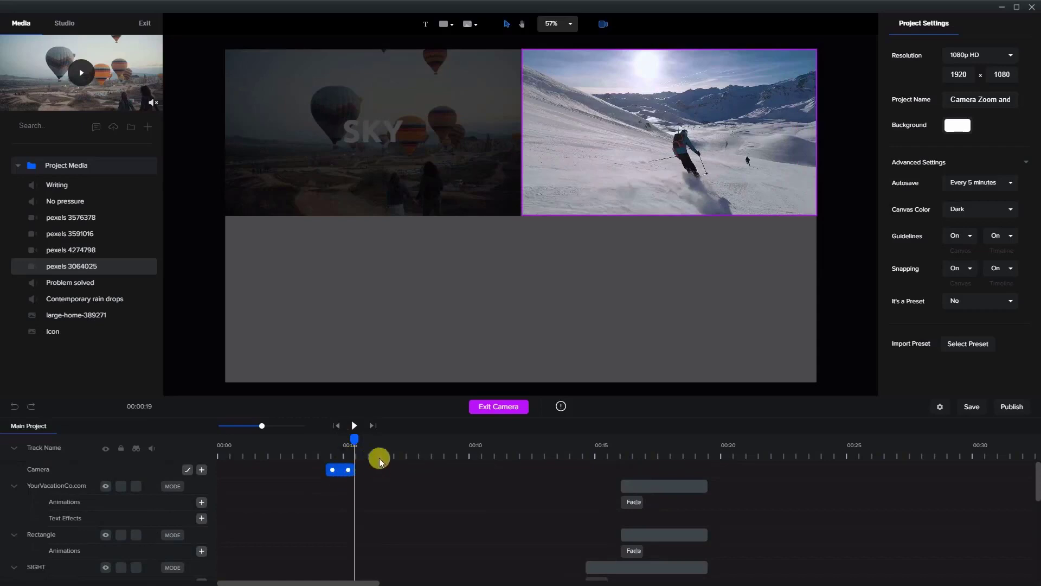
- Duplicate the first camera movement in reverse and place the copy on the camera track at about 8.2 seconds
right_click(342, 474)
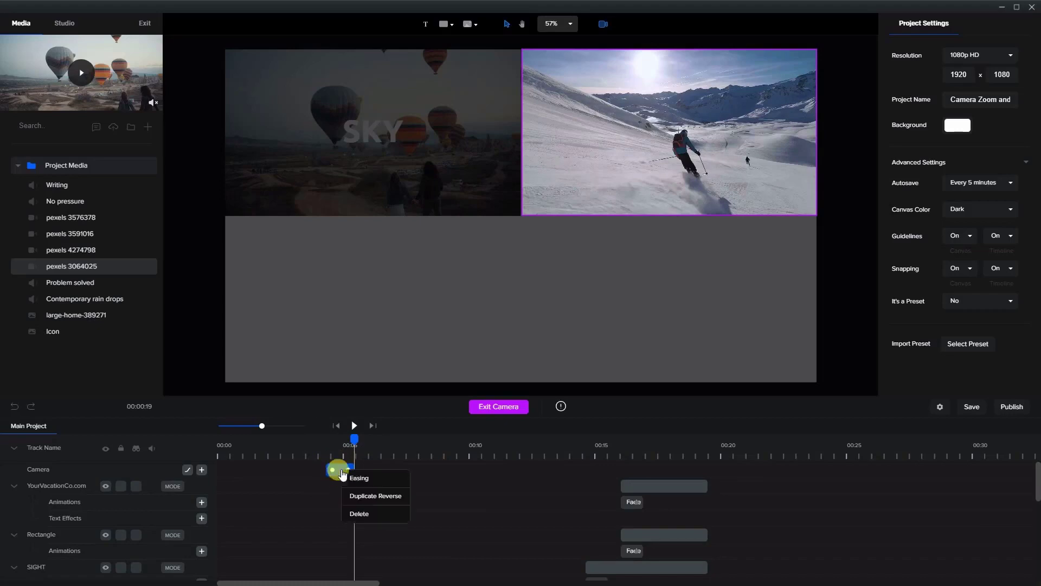
left_click(367, 497)
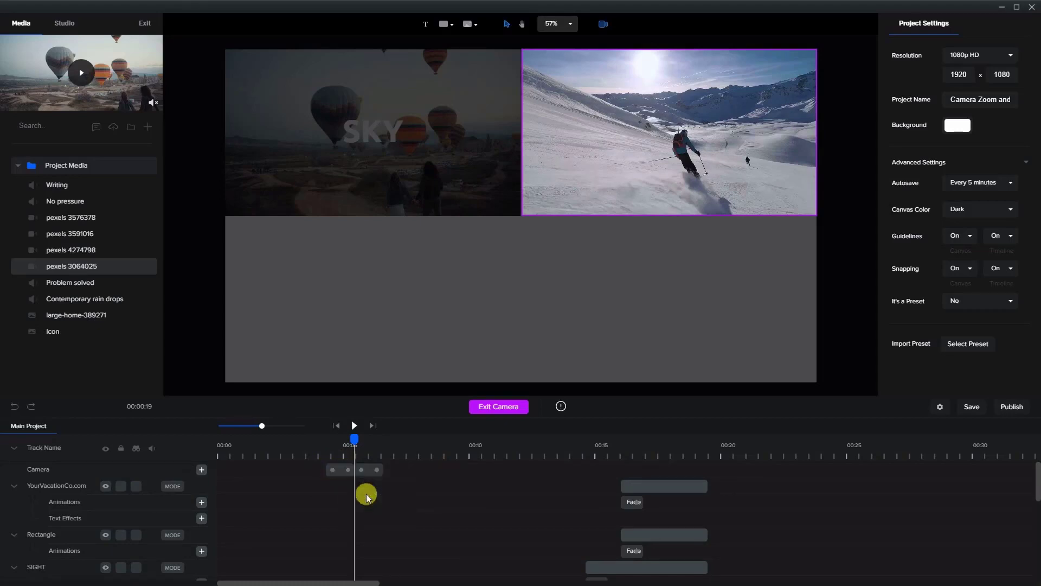
mouse_move(349, 439)
left_mouse_down()
mouse_move(388, 436)
mouse_move(350, 440)
left_mouse_up()
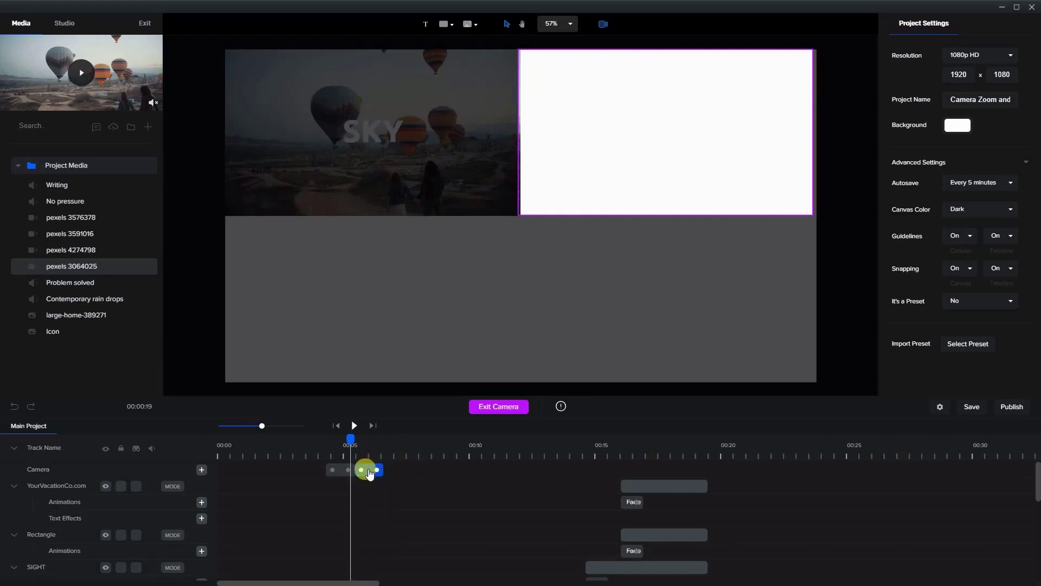
left_click_drag(369, 474, 409, 473)
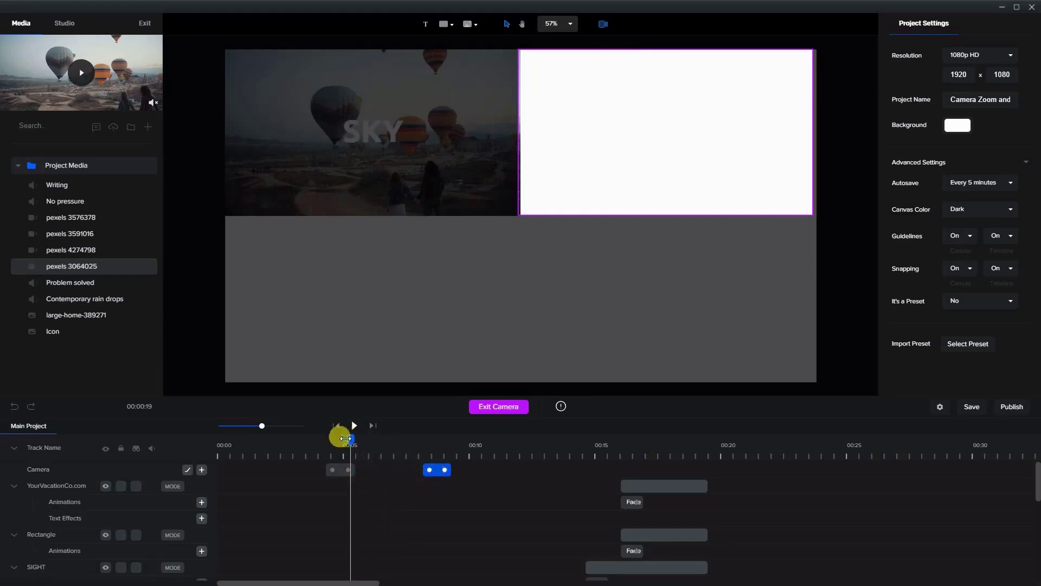
- Find where the snow video starts and shift the first camera movement slightly earlier, ending just before that point
mouse_move(345, 438)
left_mouse_down()
mouse_move(304, 434)
mouse_move(356, 432)
left_mouse_up()
scroll(366, 502, "down", 5)
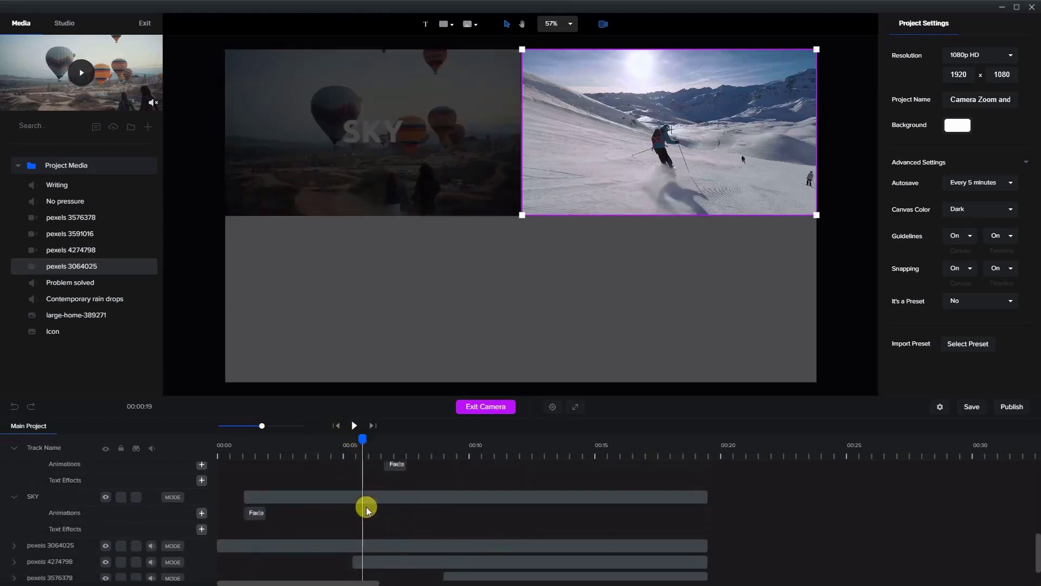
scroll(367, 510, "down", 1)
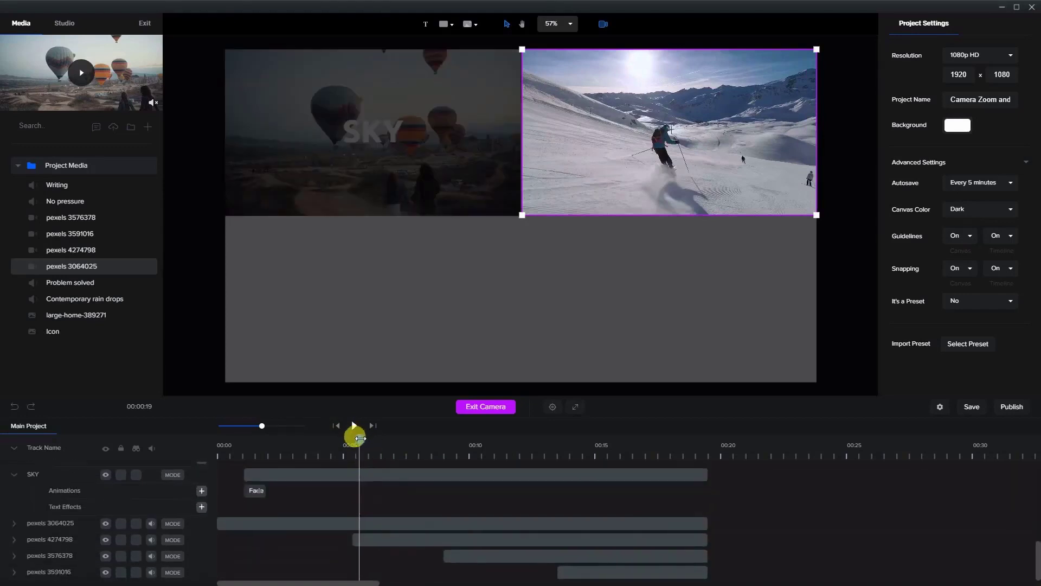
left_click_drag(360, 438, 356, 438)
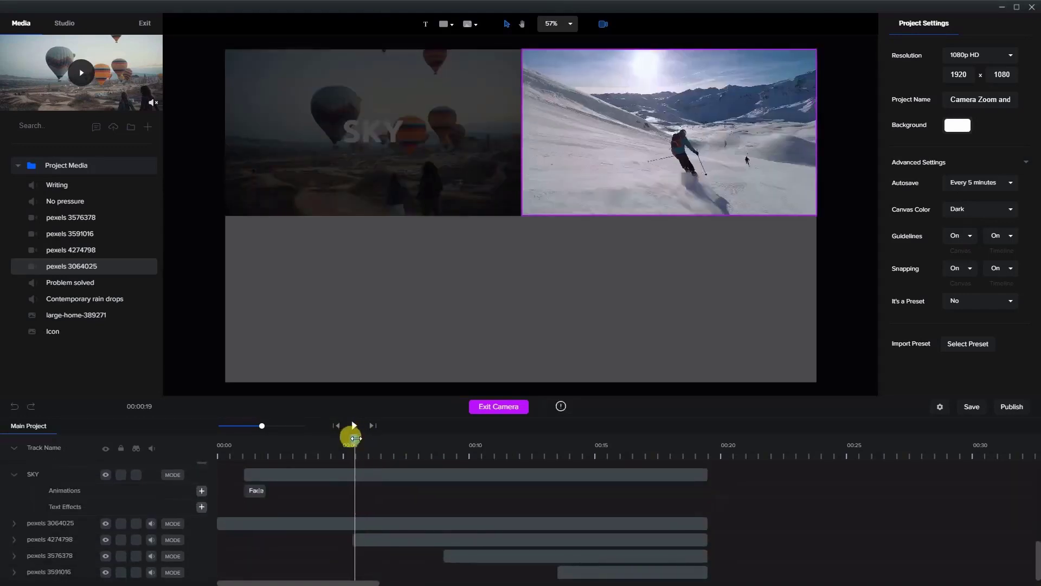
scroll(349, 474, "up", 6)
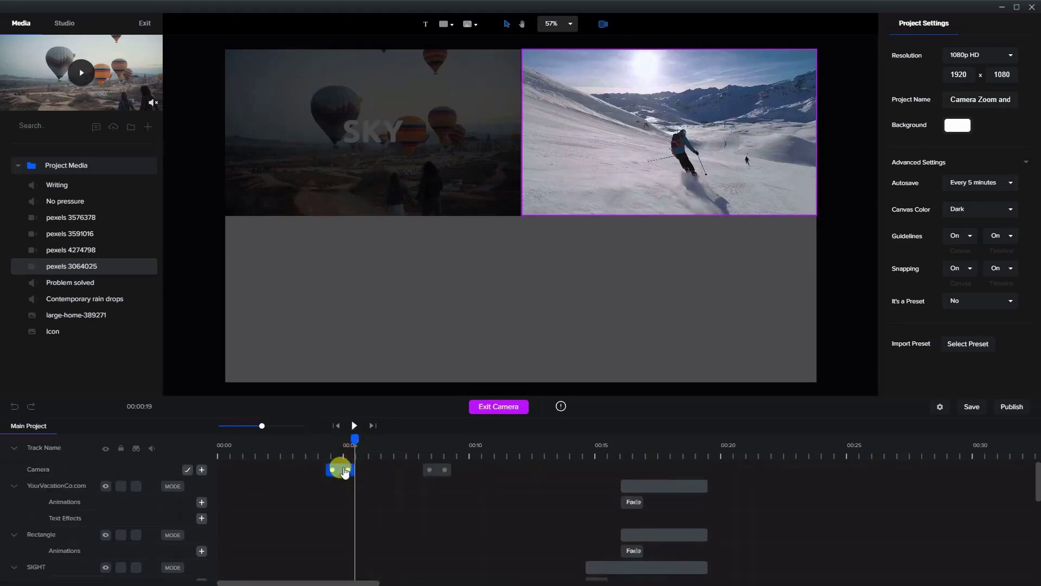
left_click_drag(352, 438, 339, 442)
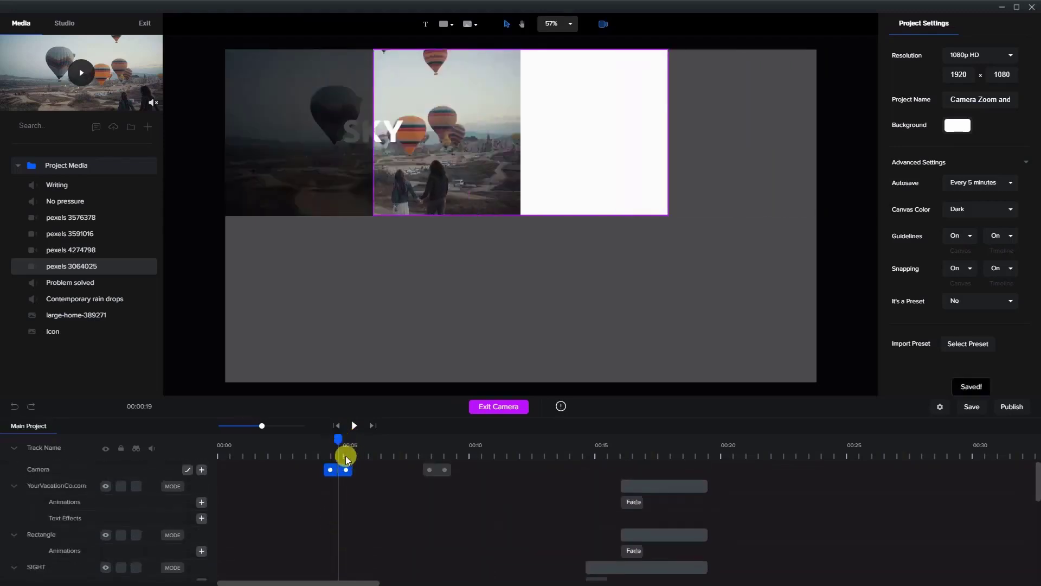
- Set the playhead to the snow video's start and move the first camera movement so it begins there, at about 5.4 seconds
left_click_drag(332, 437, 356, 438)
scroll(353, 483, "down", 2)
scroll(353, 482, "down", 3)
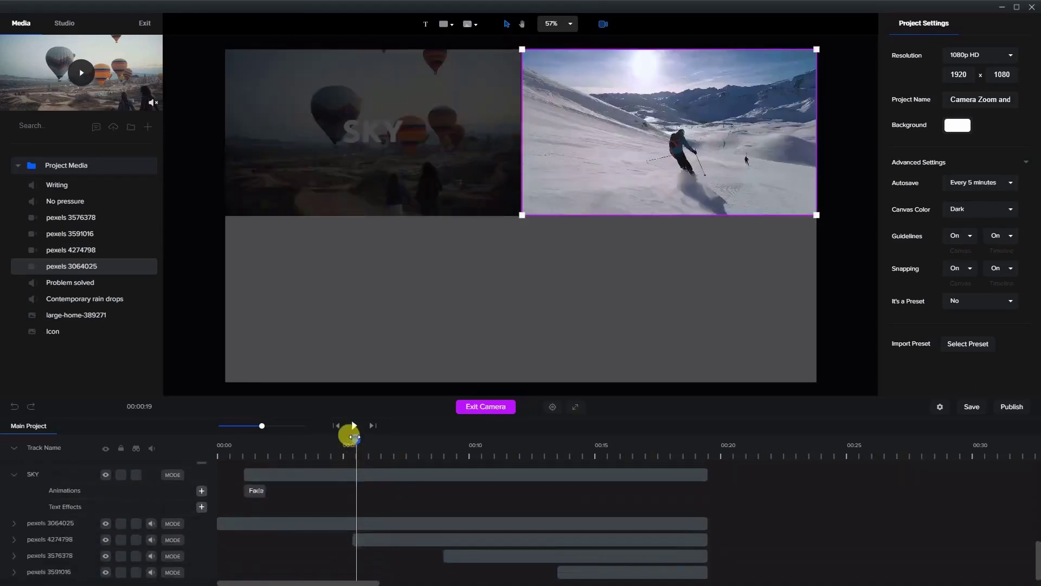
scroll(346, 463, "up", 5)
left_click(346, 470)
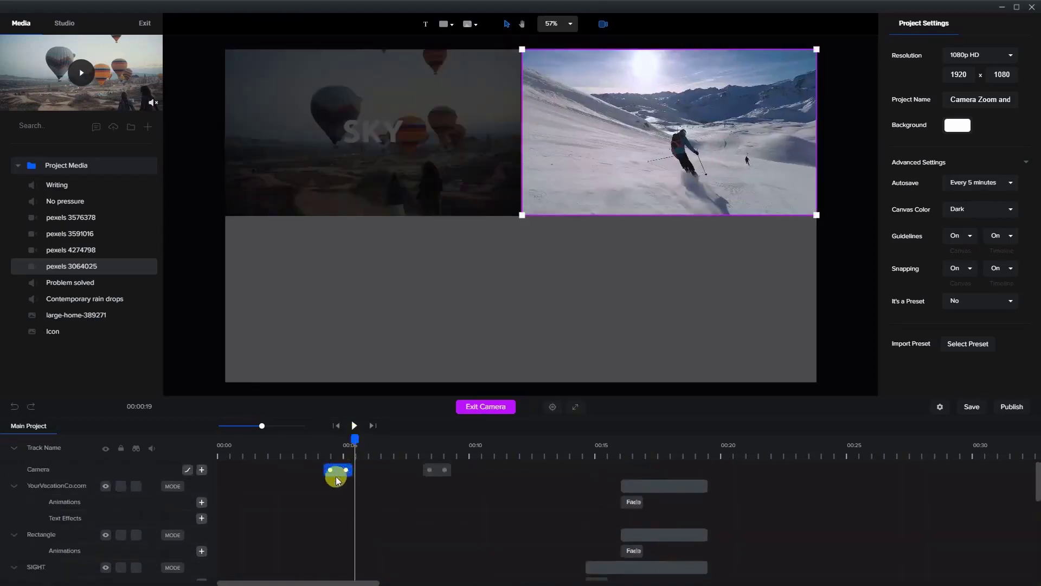
left_click_drag(349, 478, 365, 474)
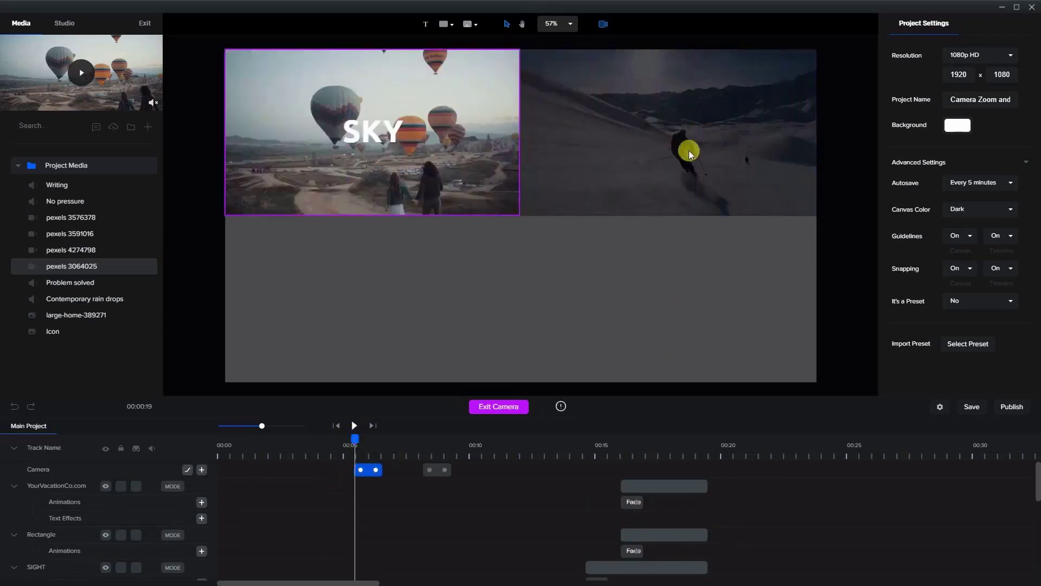
- Set the playhead to the beach video's start and move the second camera movement to begin there, at about 9 seconds
left_click_drag(356, 438, 389, 438)
scroll(460, 522, "down", 1)
scroll(423, 464, "down", 3)
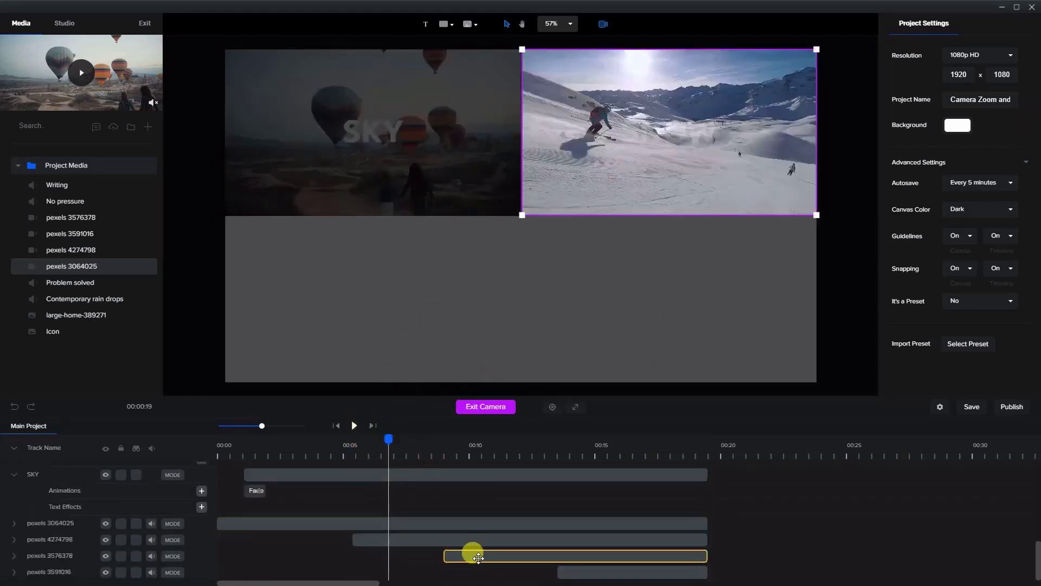
left_click_drag(395, 441, 444, 457)
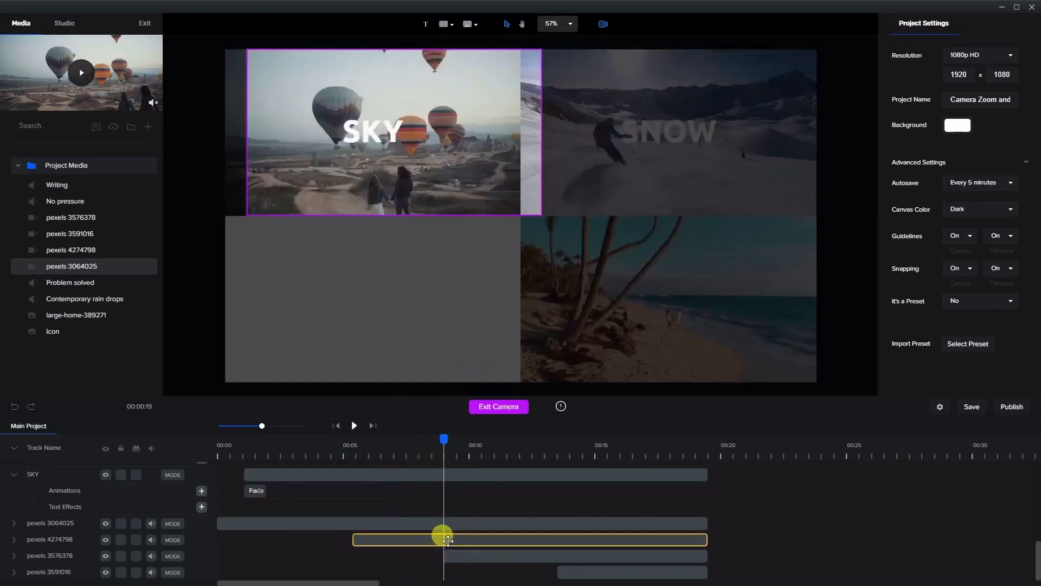
scroll(442, 535, "up", 5)
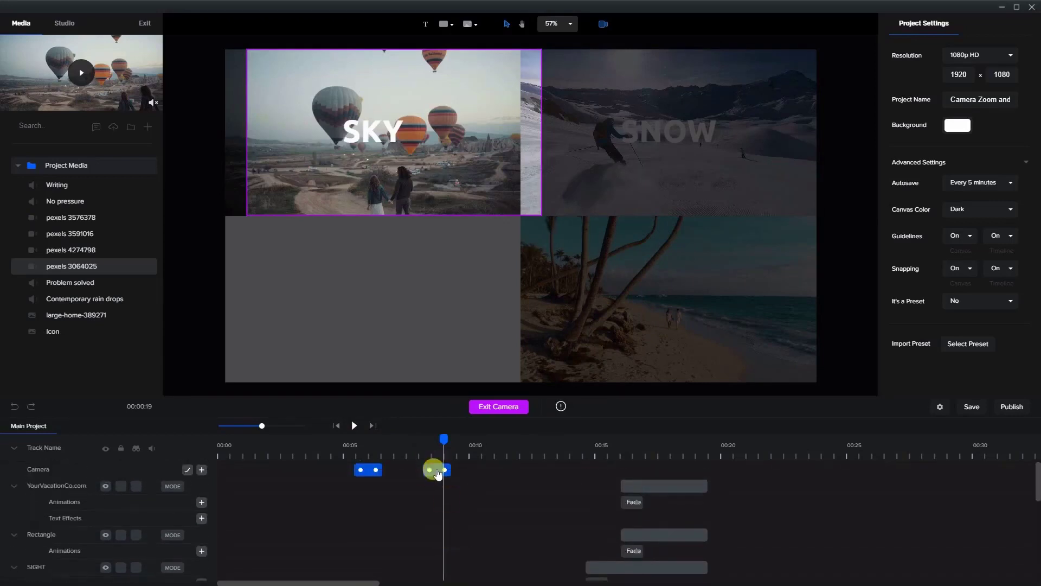
left_click_drag(438, 474, 460, 480)
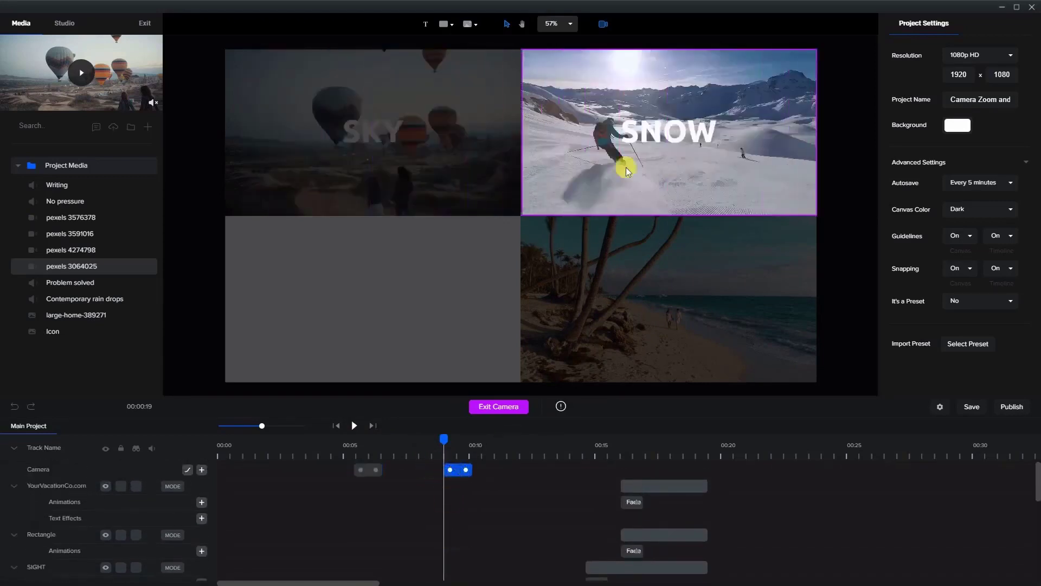
- Set the playhead past the second camera movement and place the camera frame exactly over the SUN beach video
left_click_drag(439, 435, 487, 441)
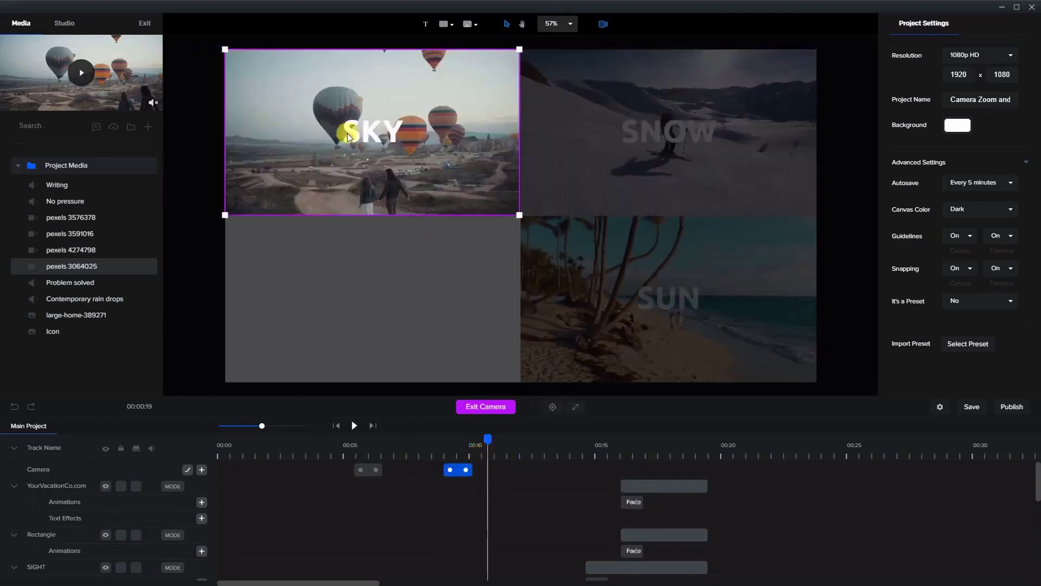
left_click_drag(356, 158, 676, 353)
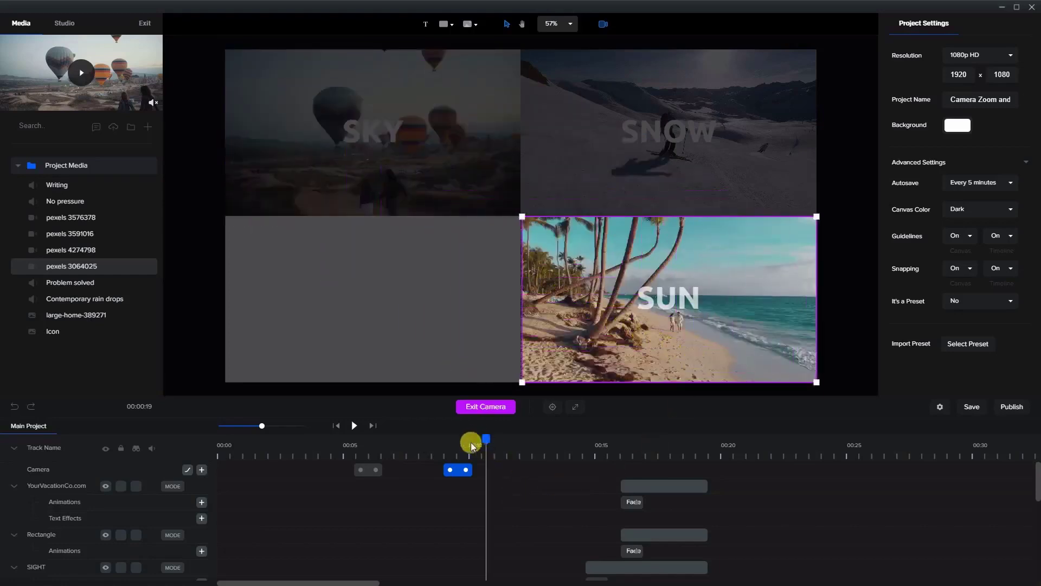
mouse_move(471, 441)
left_mouse_down()
mouse_move(329, 448)
mouse_move(489, 450)
left_mouse_up()
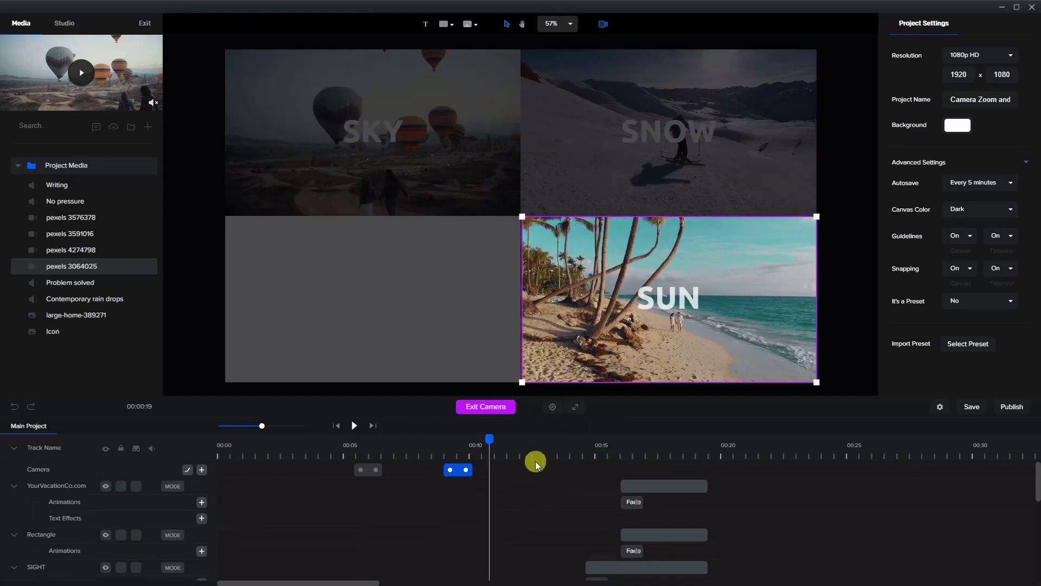
- Duplicate the second camera movement in reverse and start the copy where the pyramid video begins, at about 13.5 seconds
right_click(458, 472)
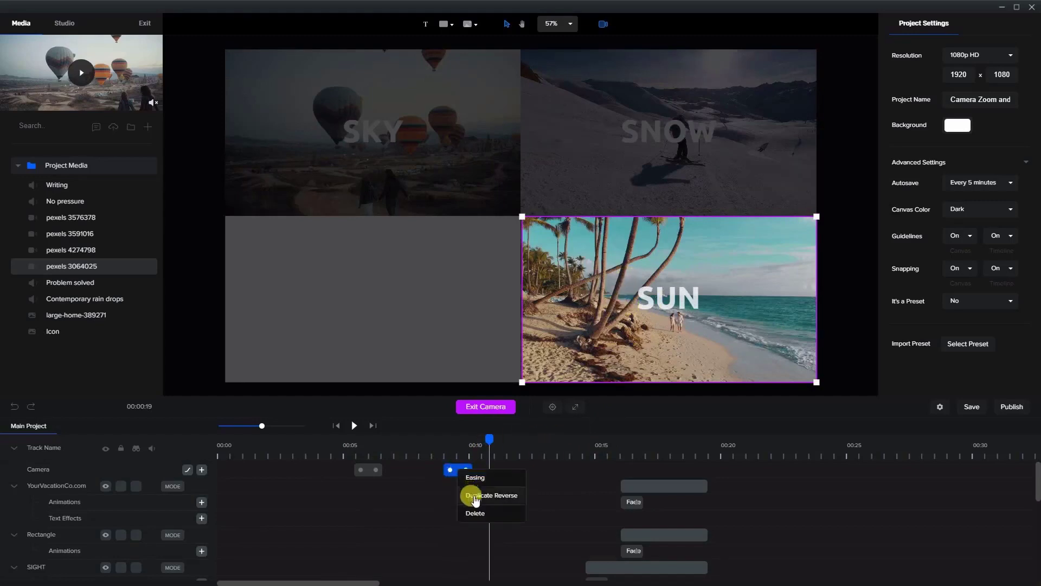
left_click_drag(486, 476, 650, 480)
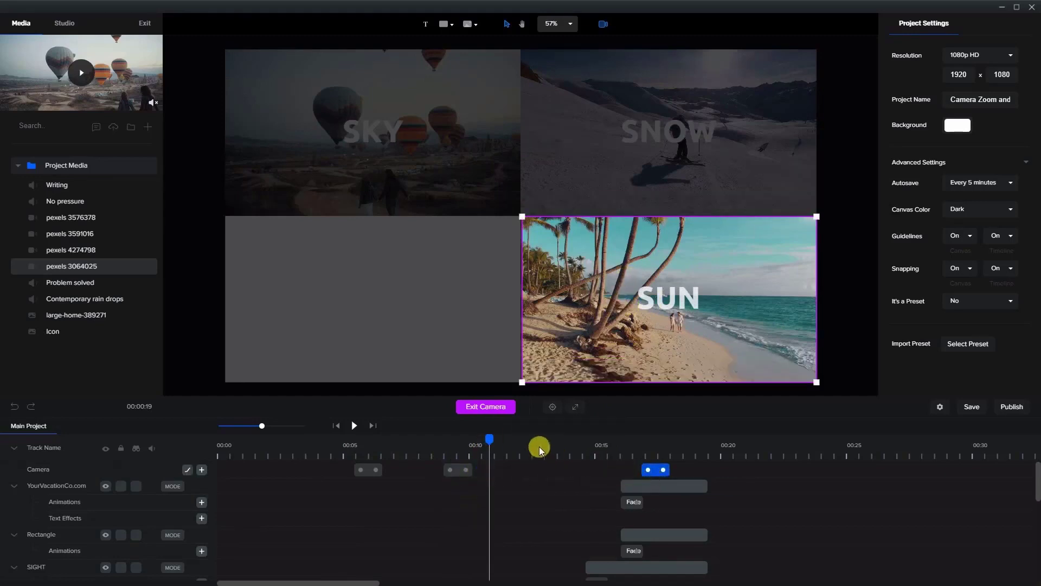
left_click_drag(489, 437, 560, 488)
scroll(560, 488, "down", 5)
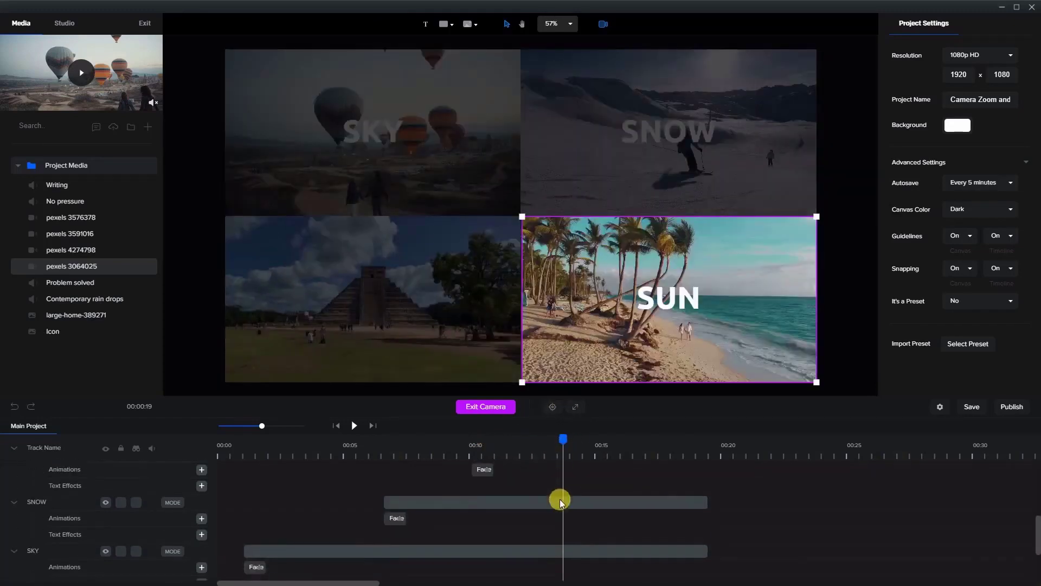
left_click_drag(563, 436, 558, 434)
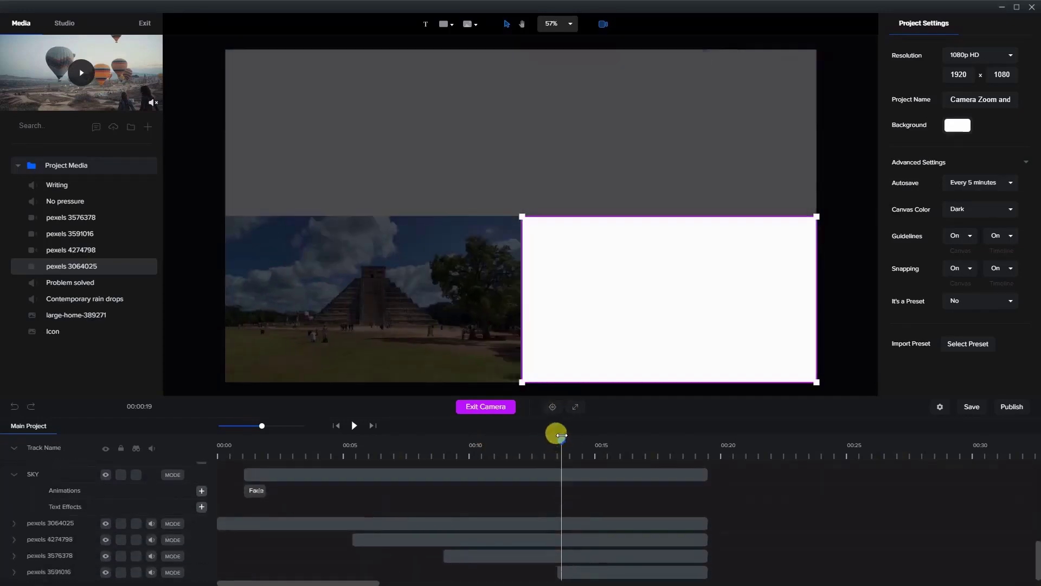
scroll(574, 487, "up", 5)
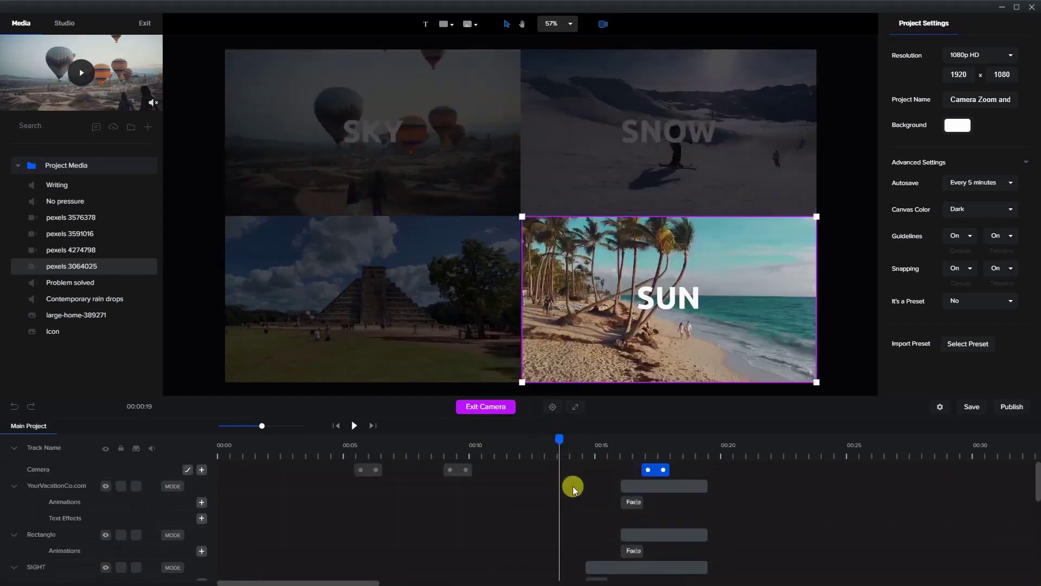
left_click_drag(651, 471, 575, 476)
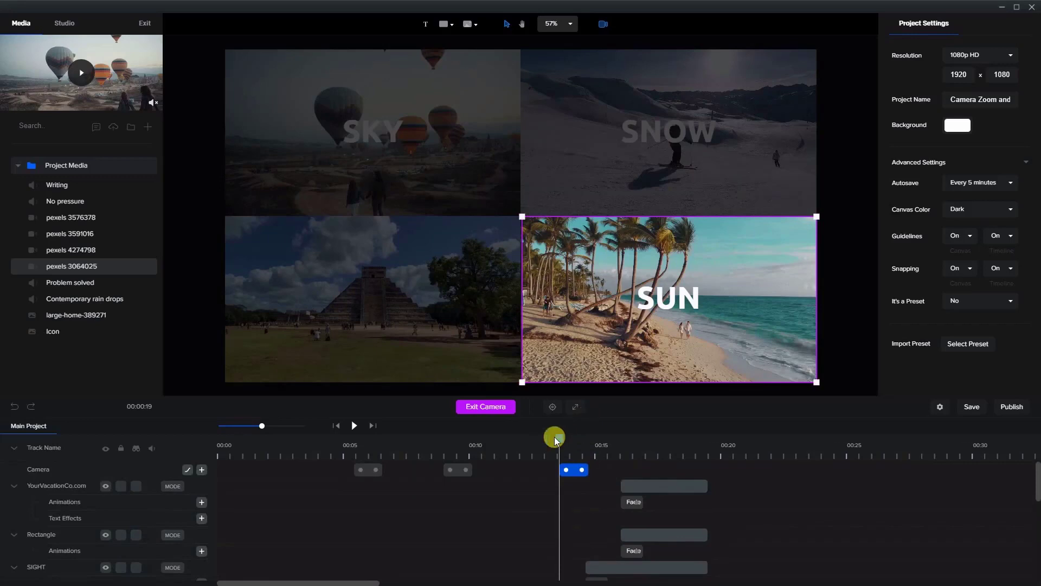
- Set the playhead past the third camera movement and place the camera frame exactly over the SIGHT pyramid video
left_click_drag(554, 438, 599, 438)
left_click(576, 469)
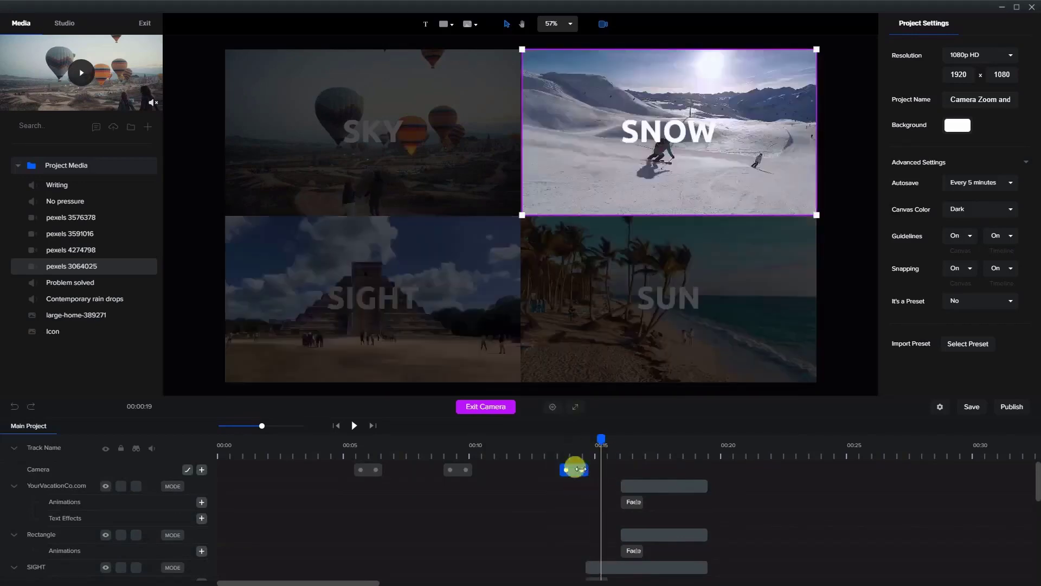
left_click_drag(666, 165, 300, 365)
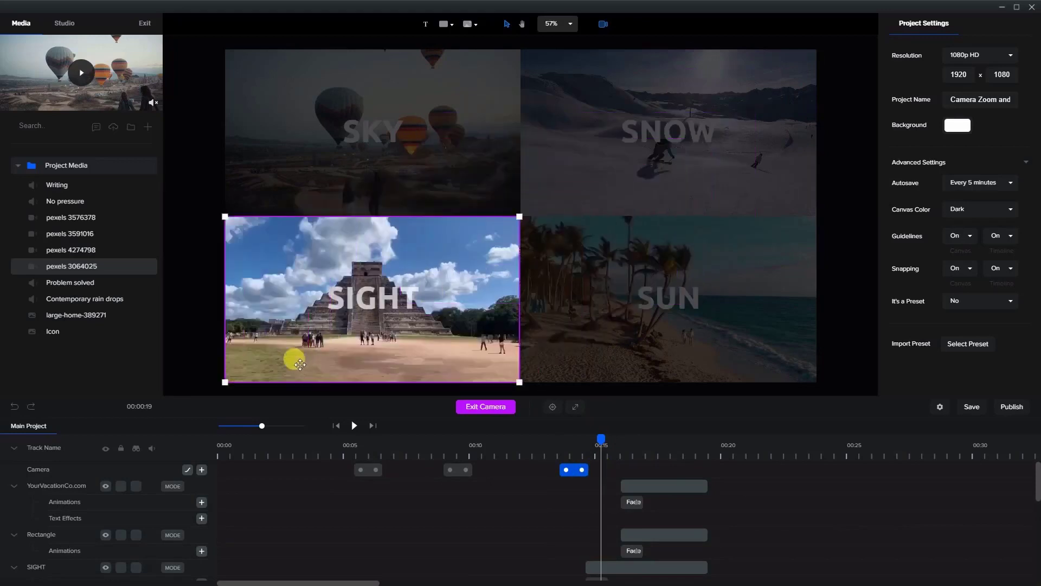
left_click_drag(599, 440, 604, 463)
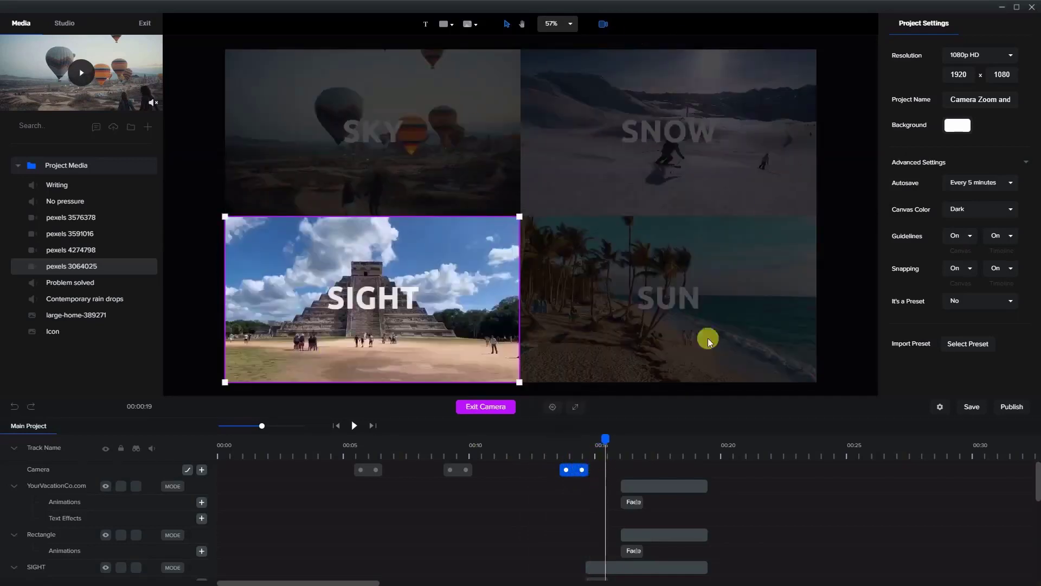
- Duplicate the third camera movement in reverse
right_click(574, 477)
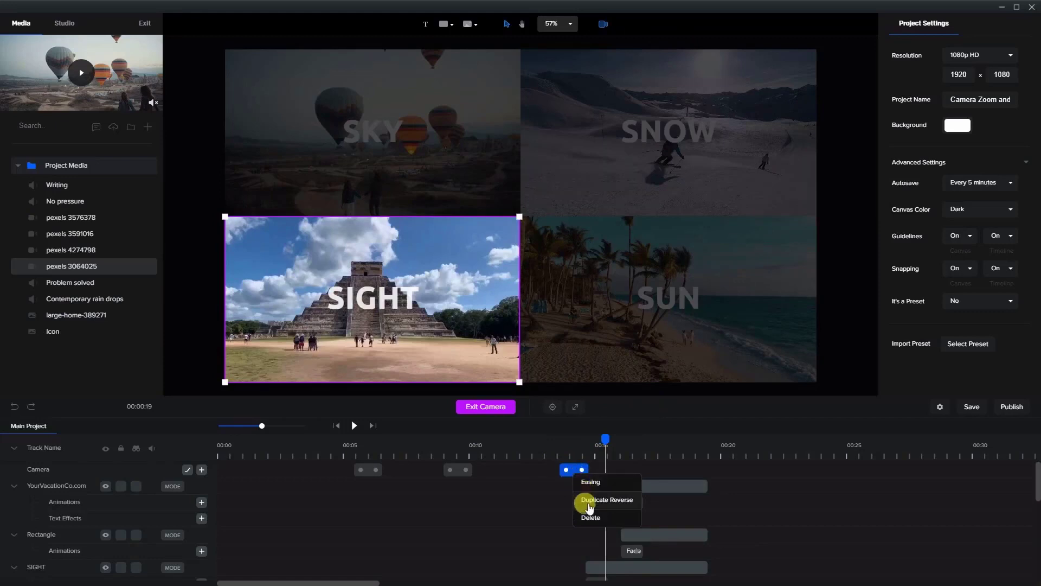
left_click(596, 501)
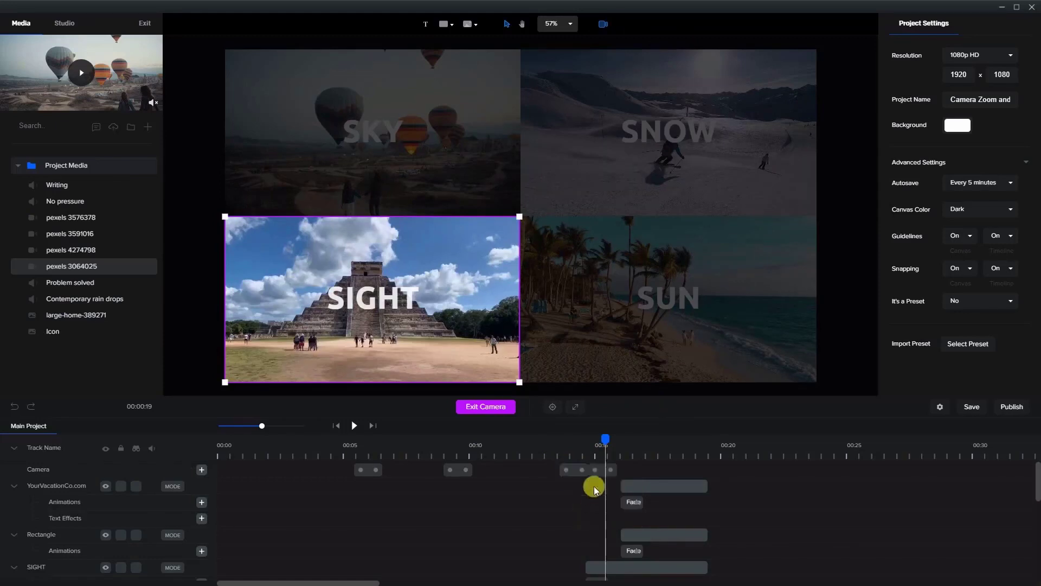
- Start the reversed camera movement at about 15.4 seconds and expand the camera to the whole canvas after it
left_click_drag(598, 475, 616, 478)
left_click_drag(604, 441, 644, 437)
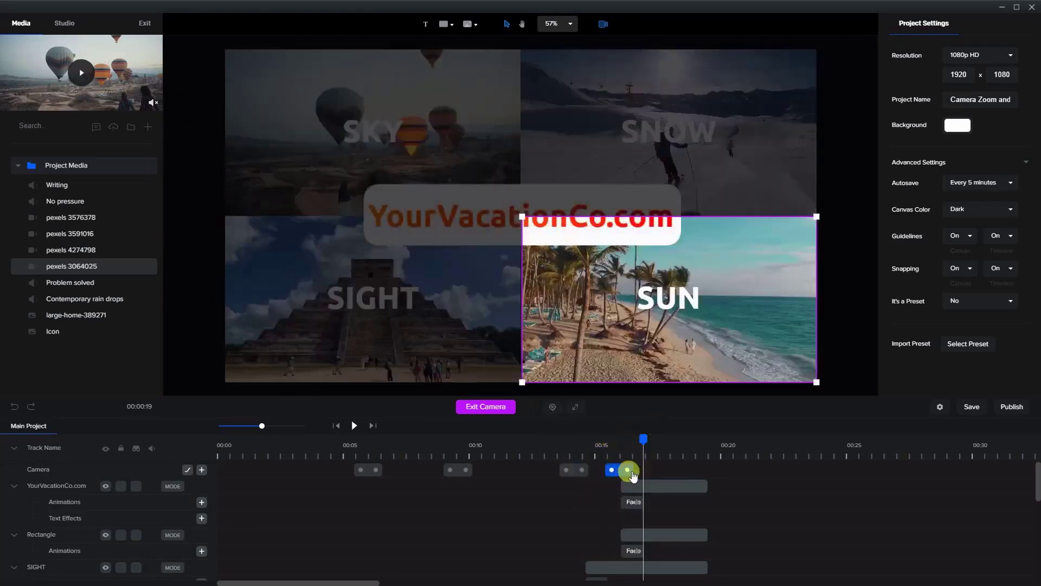
left_click(574, 406)
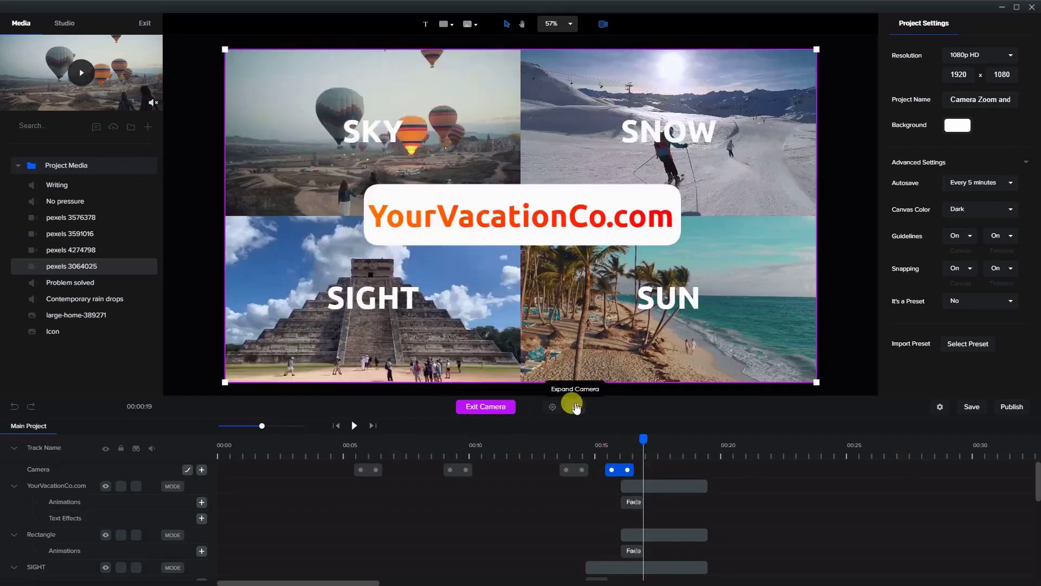
left_click_drag(644, 439, 635, 465)
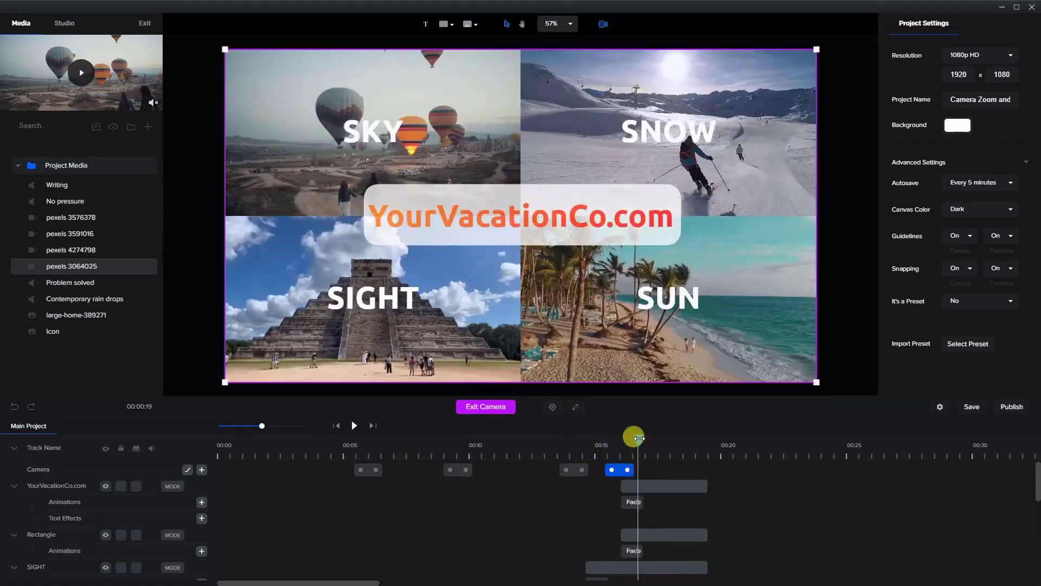
- Add the Problem solved audio from about 1.3 seconds to the scene's end and preview the scene from the beginning
left_click_drag(638, 438, 205, 446)
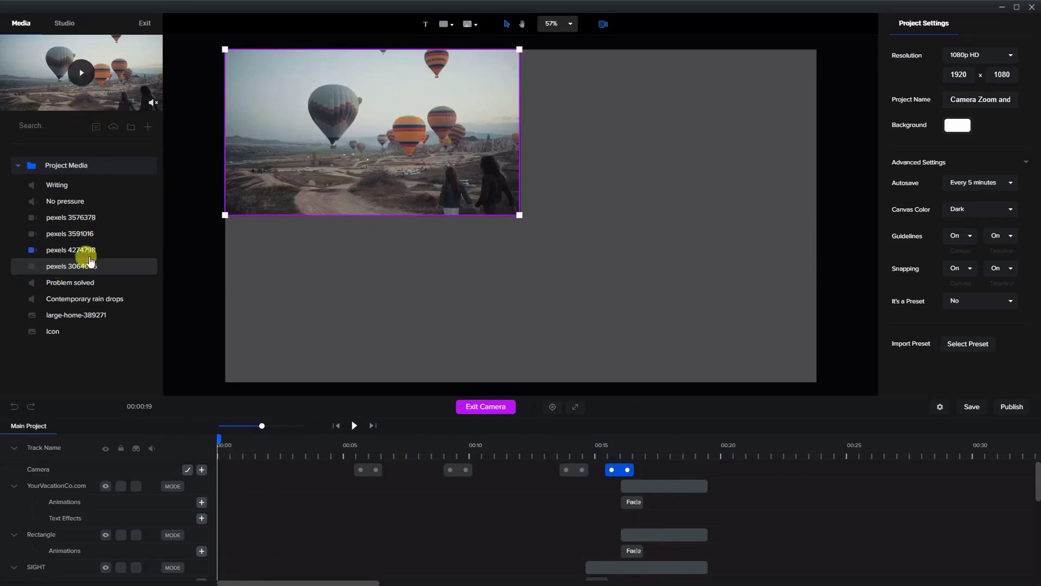
left_click(65, 287)
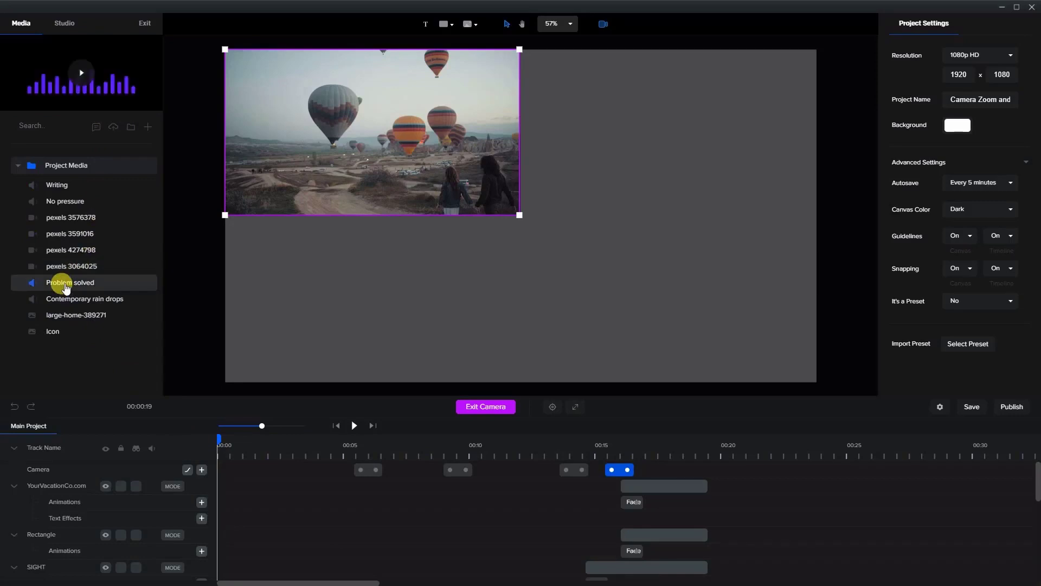
left_click_drag(53, 286, 508, 490)
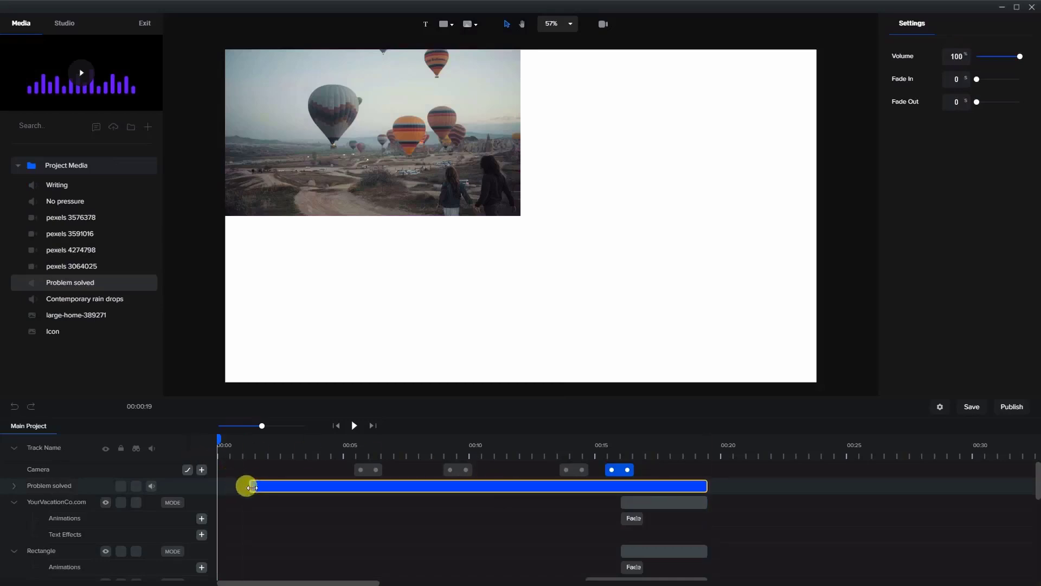
left_click(276, 485)
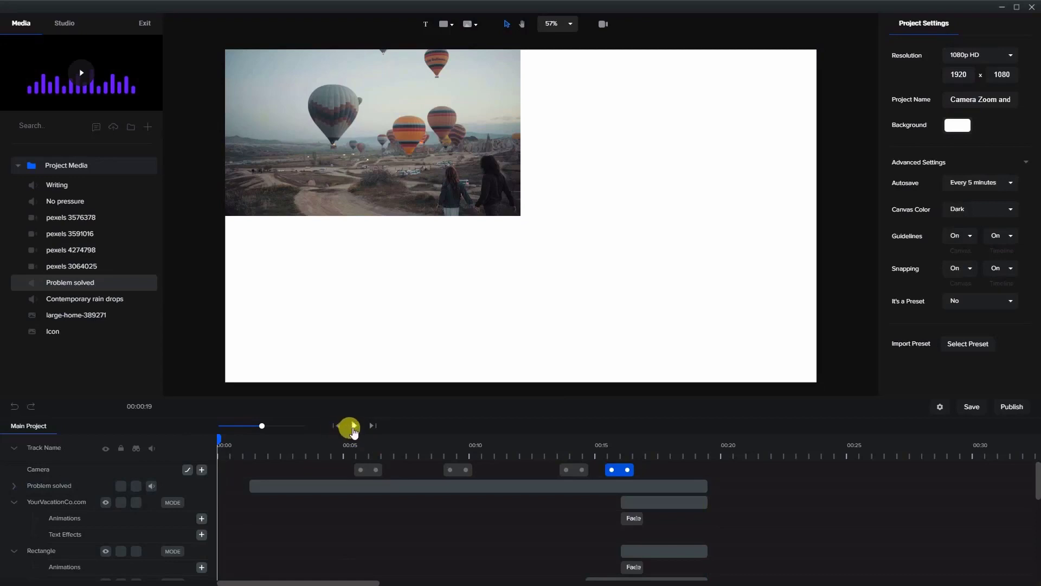
left_click(355, 426)
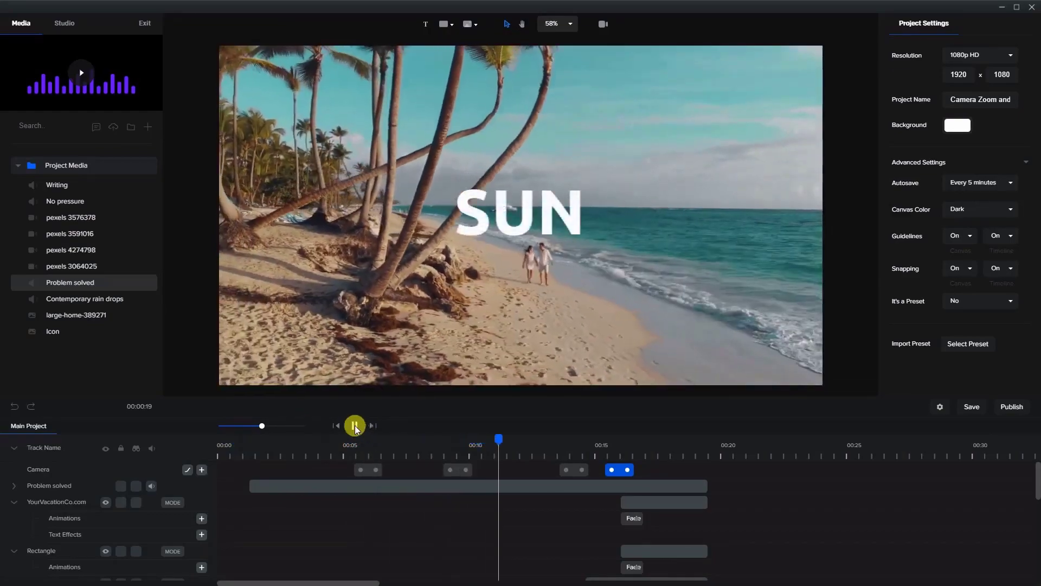
left_click(355, 427)
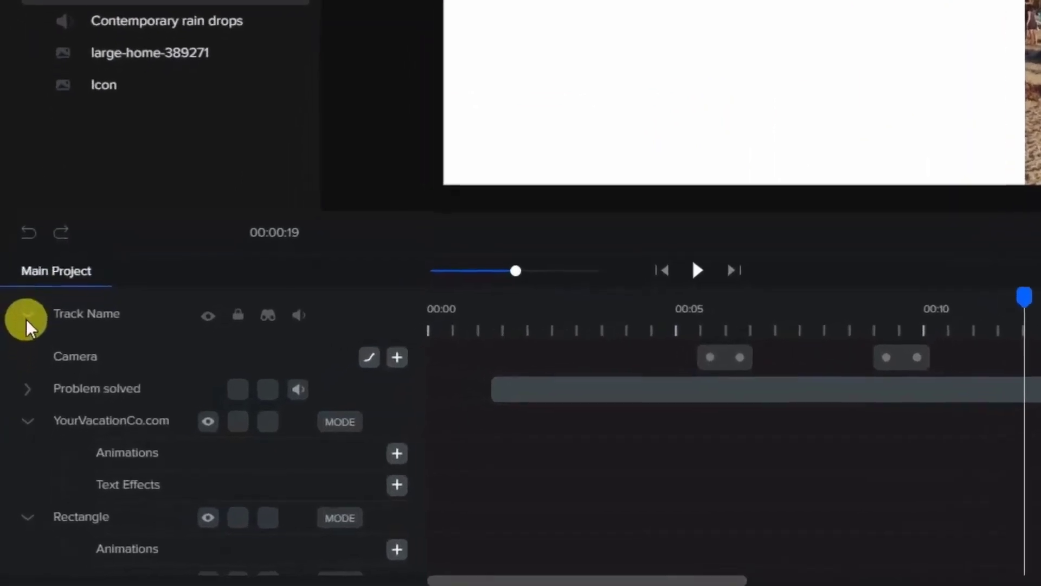
- Collapse all tracks, mute the four Pexels video tracks, and play the scene from the beginning
left_click(27, 316)
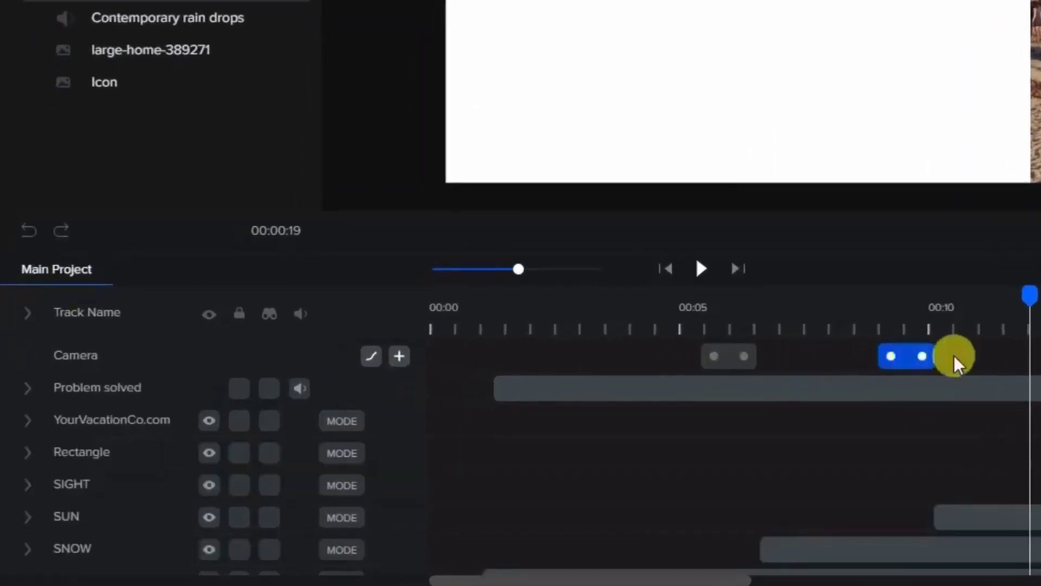
scroll(318, 440, "down", 3)
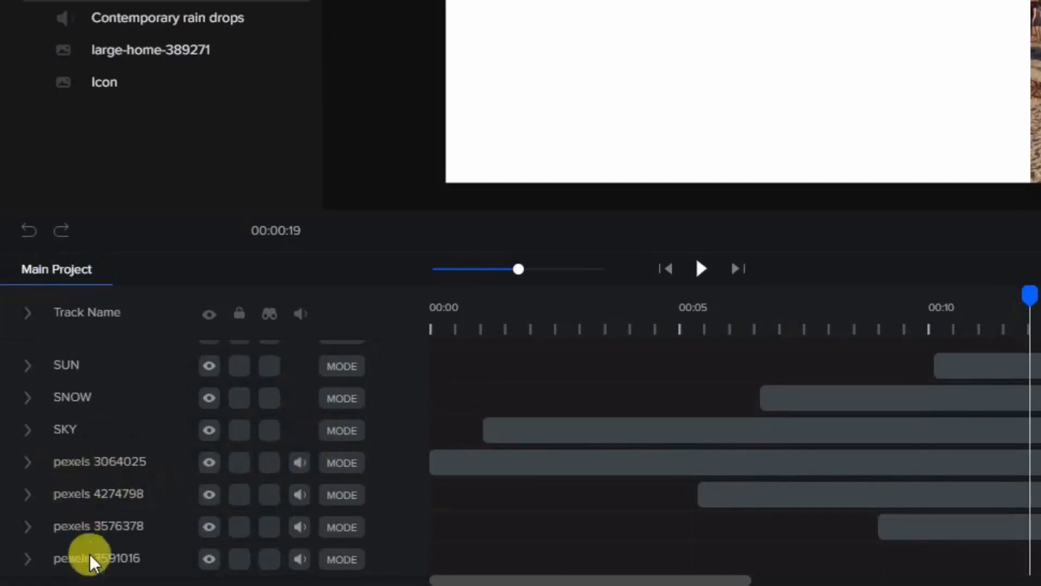
left_click(301, 470)
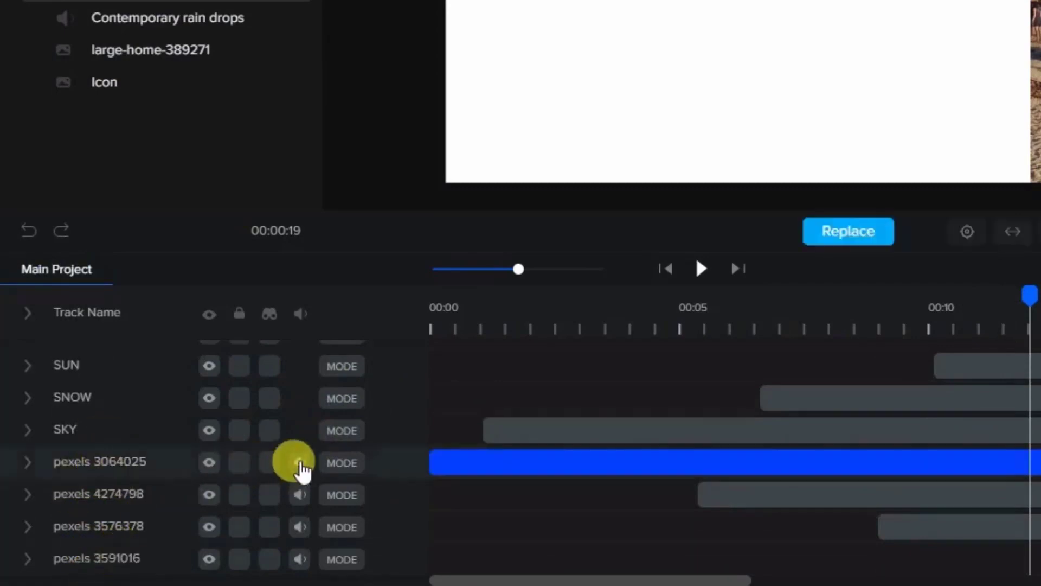
left_click(301, 496)
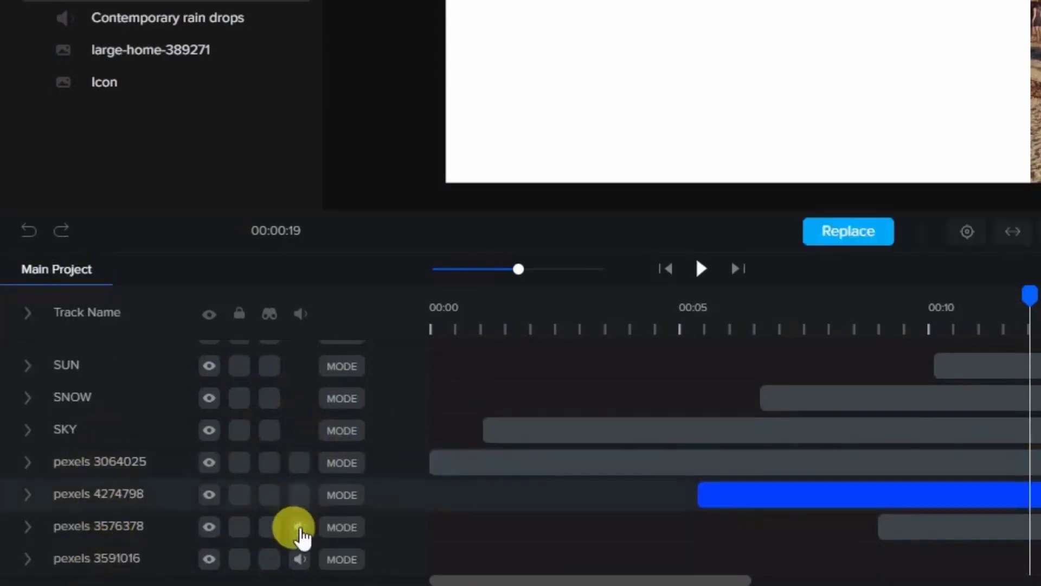
left_click(301, 534)
left_click(297, 556)
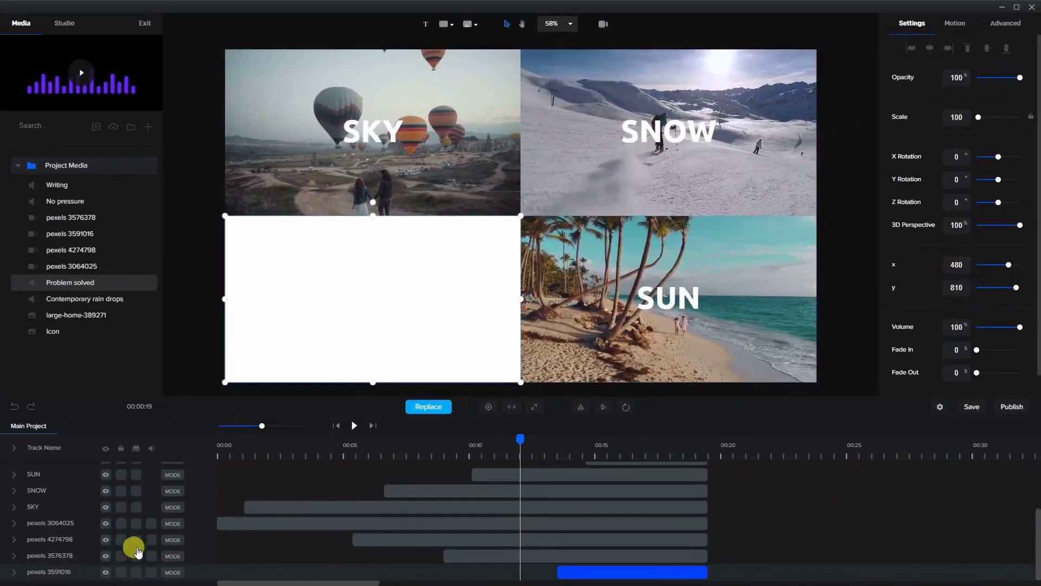
left_click(335, 427)
left_click(352, 426)
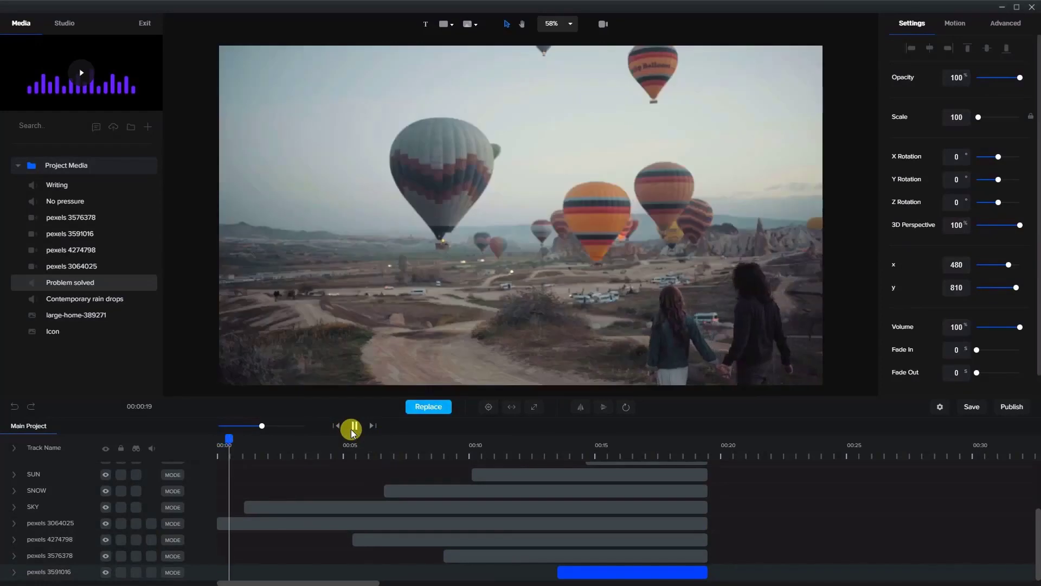
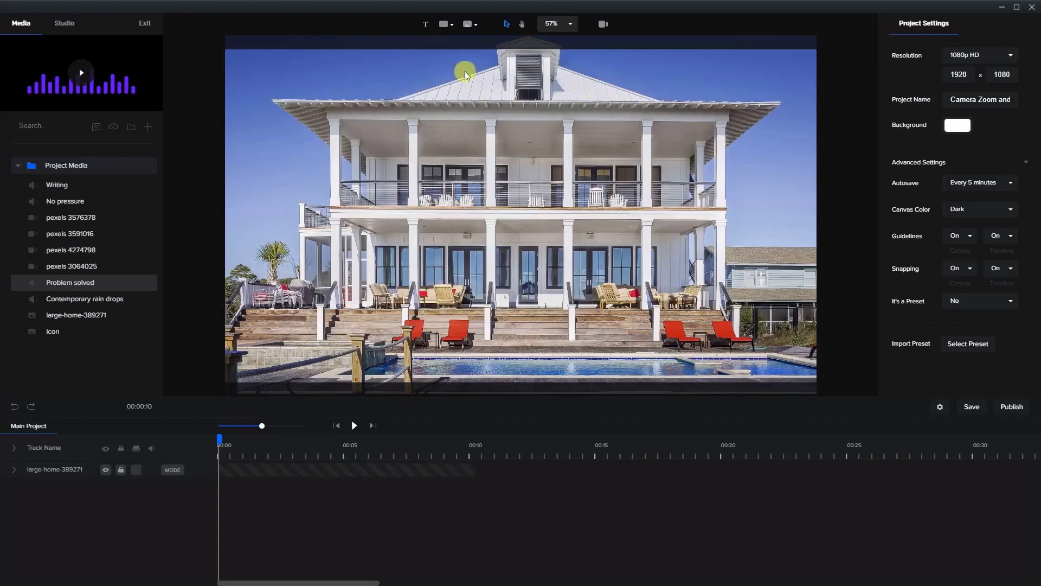
- Add a white rectangle over the house photo, reduce its height from the top edge, and extend its clip to 10 seconds
left_click(442, 27)
left_click(407, 85)
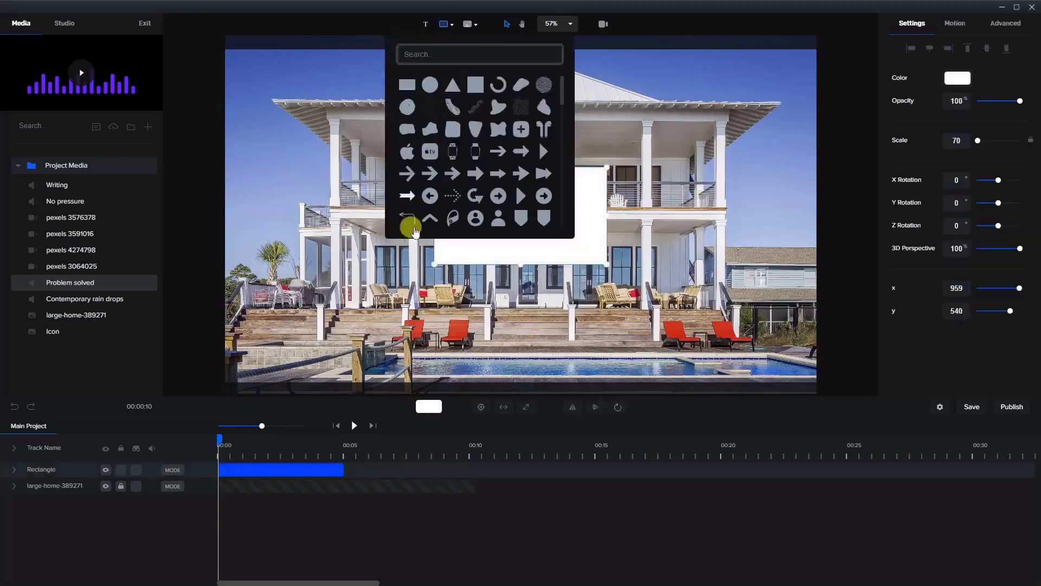
left_click(532, 258)
left_click_drag(520, 164, 517, 215)
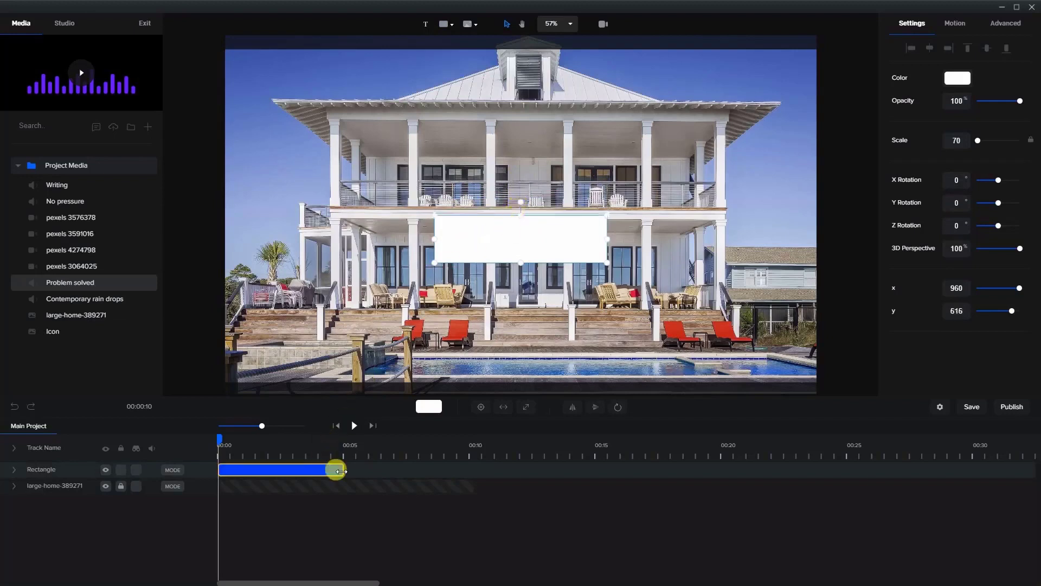
left_click_drag(341, 470, 474, 470)
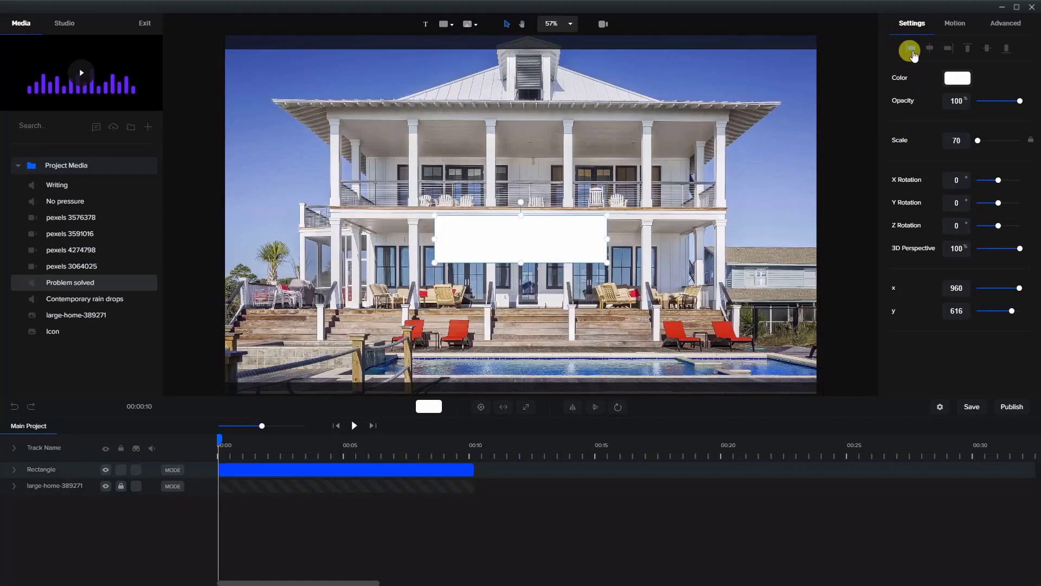
- Add a text element, color it black (#000000), and place it over the white rectangle
left_click(426, 24)
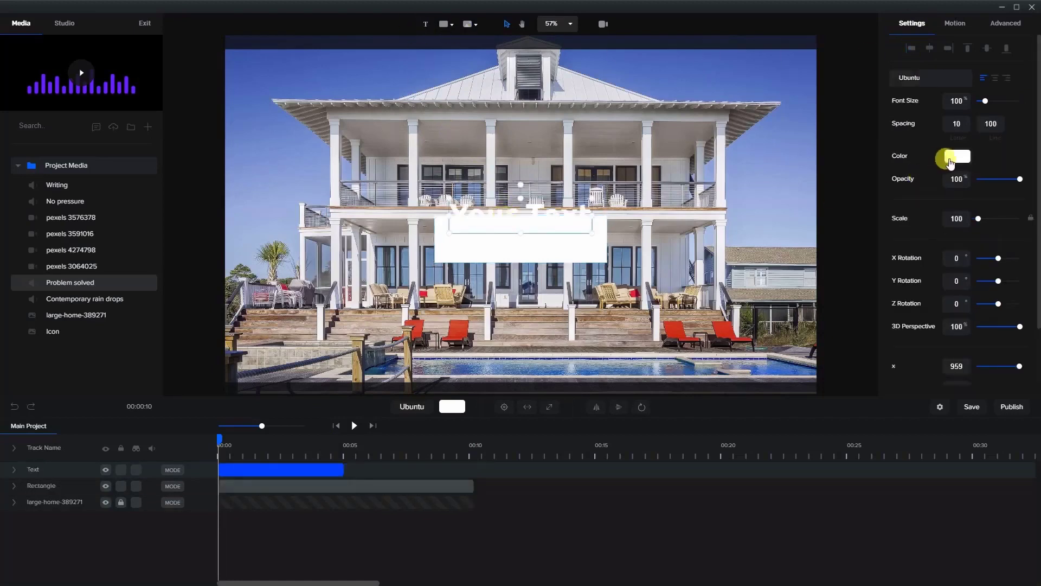
left_click(950, 163)
left_click_drag(932, 116, 886, 157)
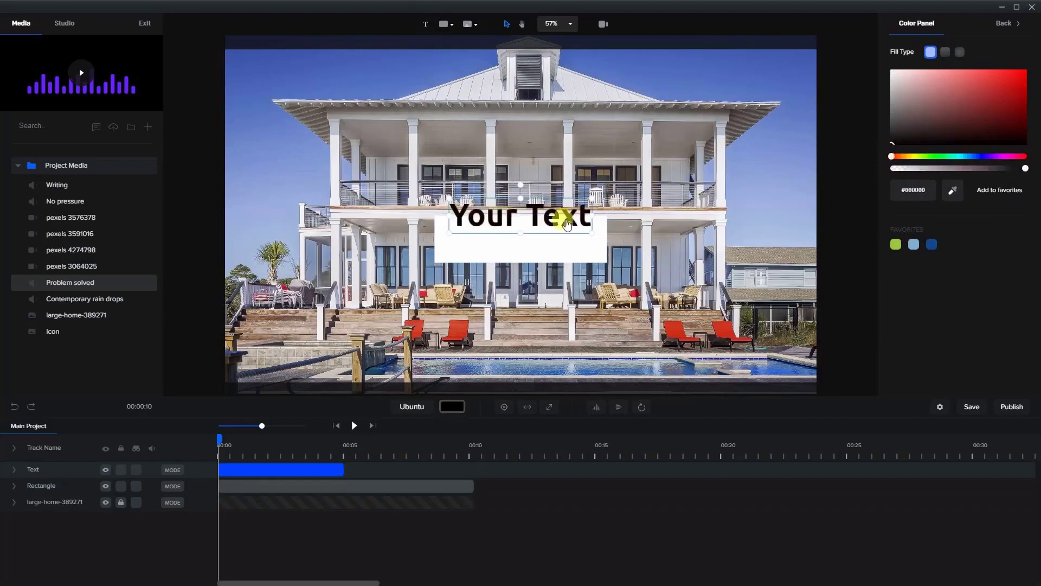
left_click_drag(567, 224, 563, 241)
left_click(964, 48)
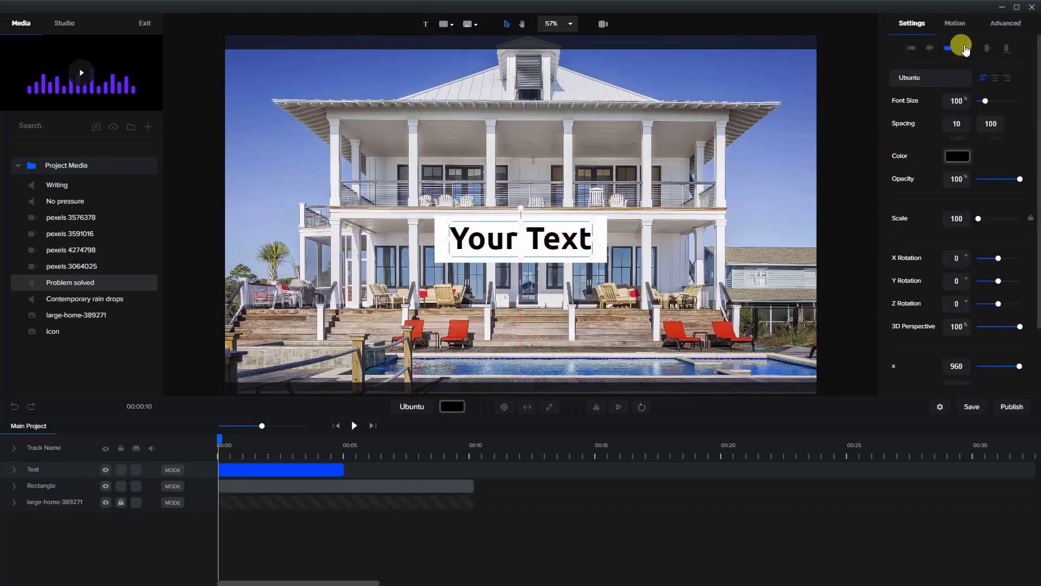
- Set the text to NEW LISTING in Bebas Neue and extend its clip to 10 seconds
left_click(947, 77)
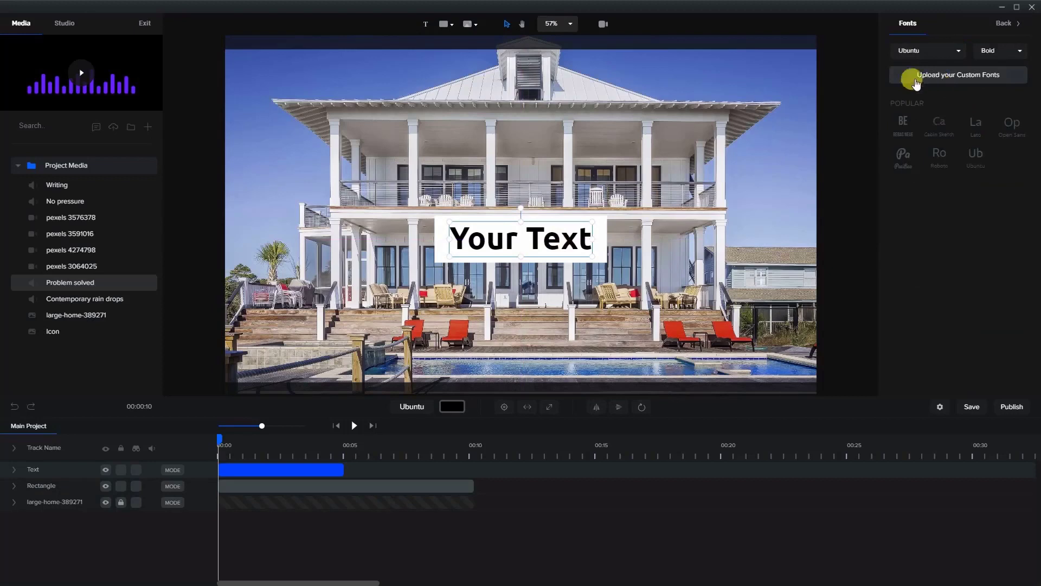
left_click(903, 126)
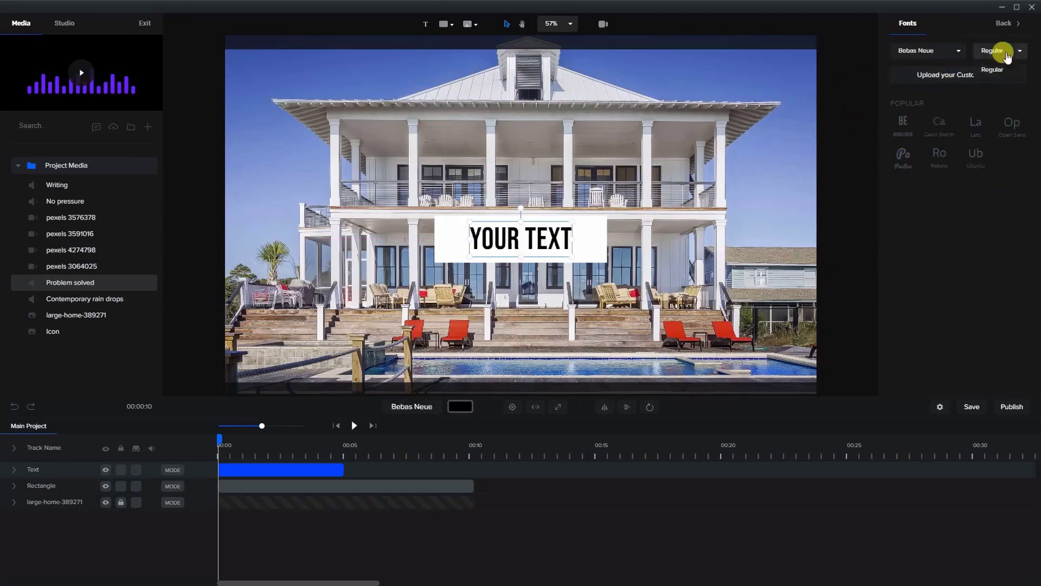
double_click(544, 230)
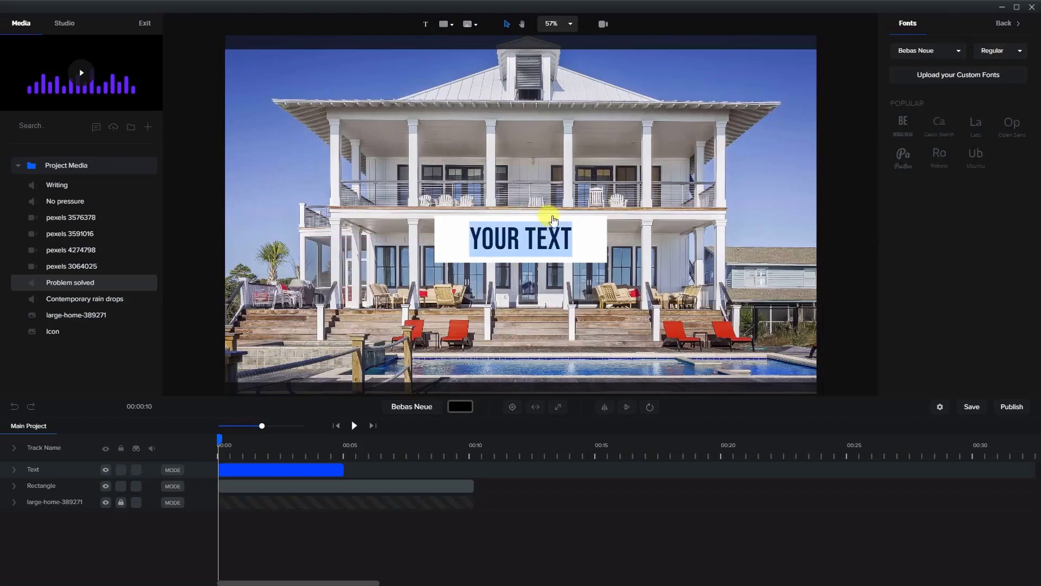
type("NEW LISTING")
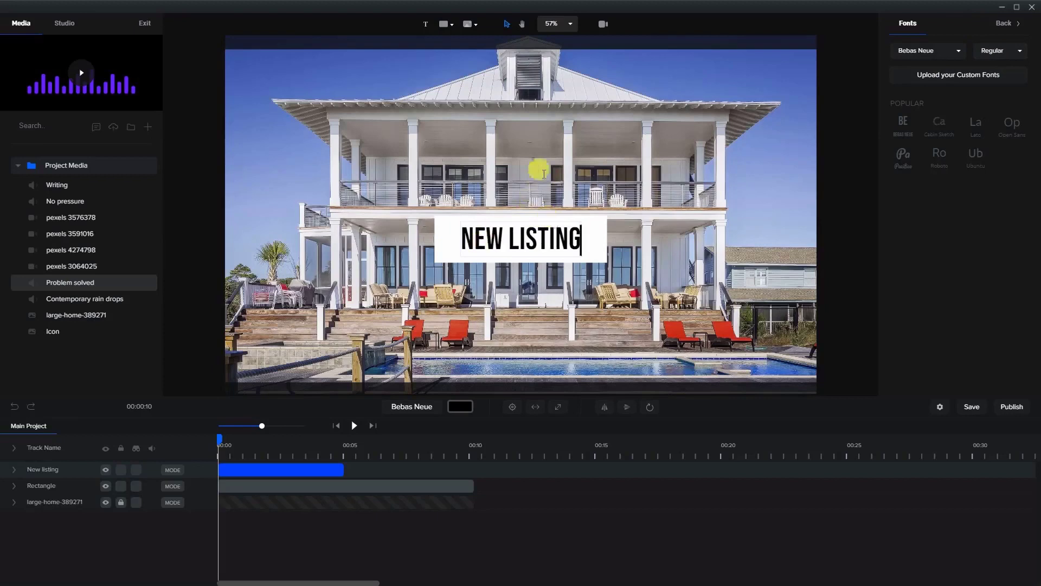
left_click(361, 395)
left_click_drag(338, 470, 481, 470)
- Narrow the white rectangle to fit NEW LISTING, and move both, slightly enlarged, to the upper-left corner of the house photo
left_click(478, 247)
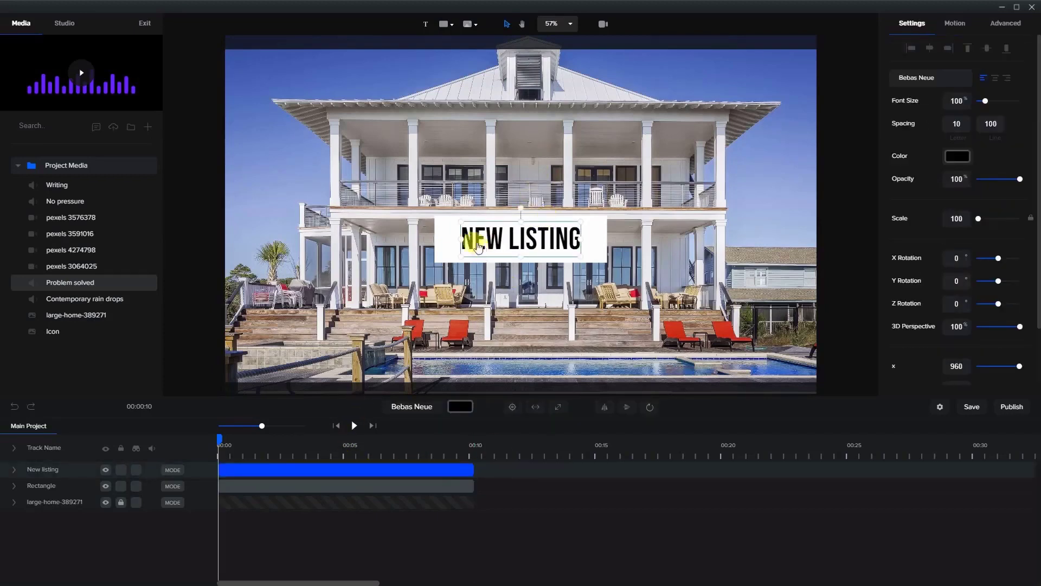
left_click(440, 242)
left_click_drag(434, 240, 452, 241)
left_click_drag(607, 238, 591, 238)
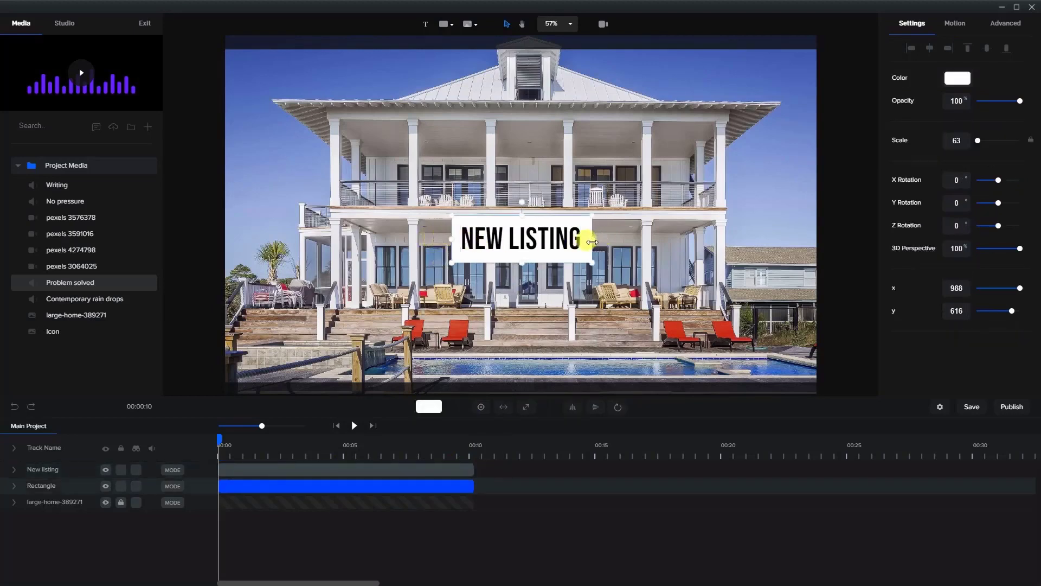
left_click(384, 470)
left_click_drag(532, 232, 373, 107)
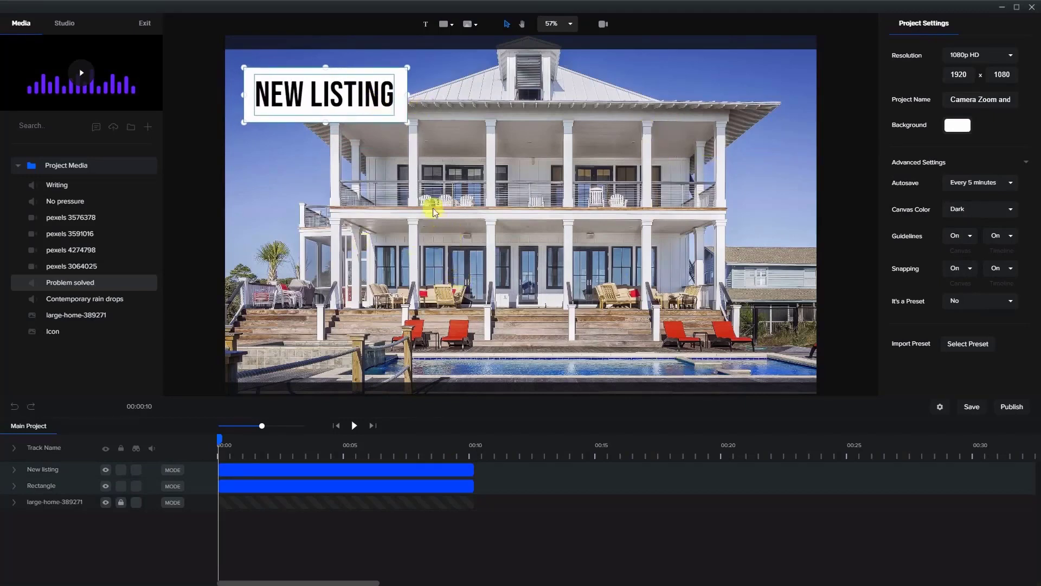
- Duplicate the NEW LISTING text with its rectangle and move the copy over the right side of the house's balcony
right_click(332, 470)
left_click(343, 476)
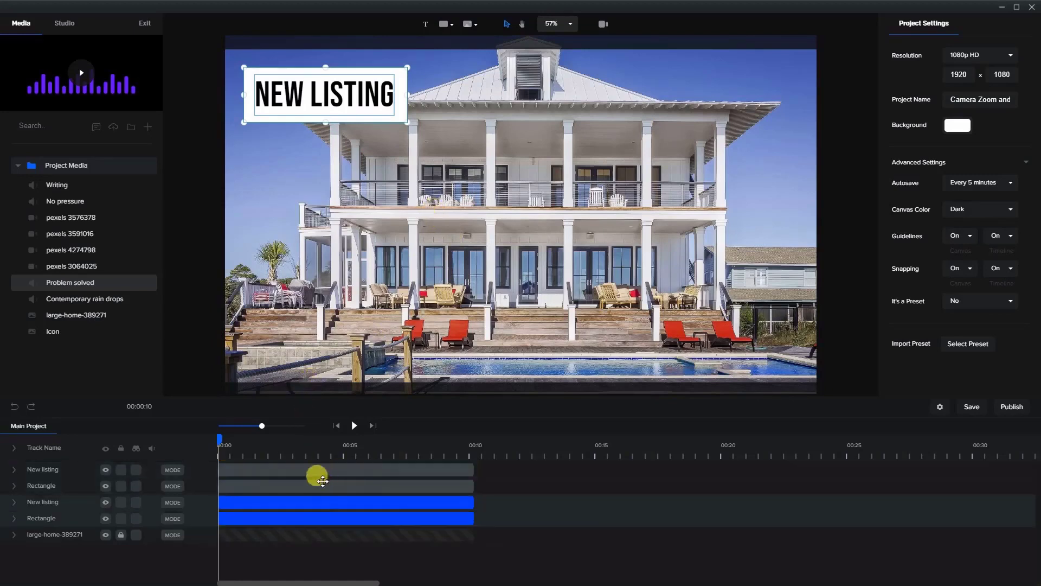
left_click(320, 473)
left_click(333, 235)
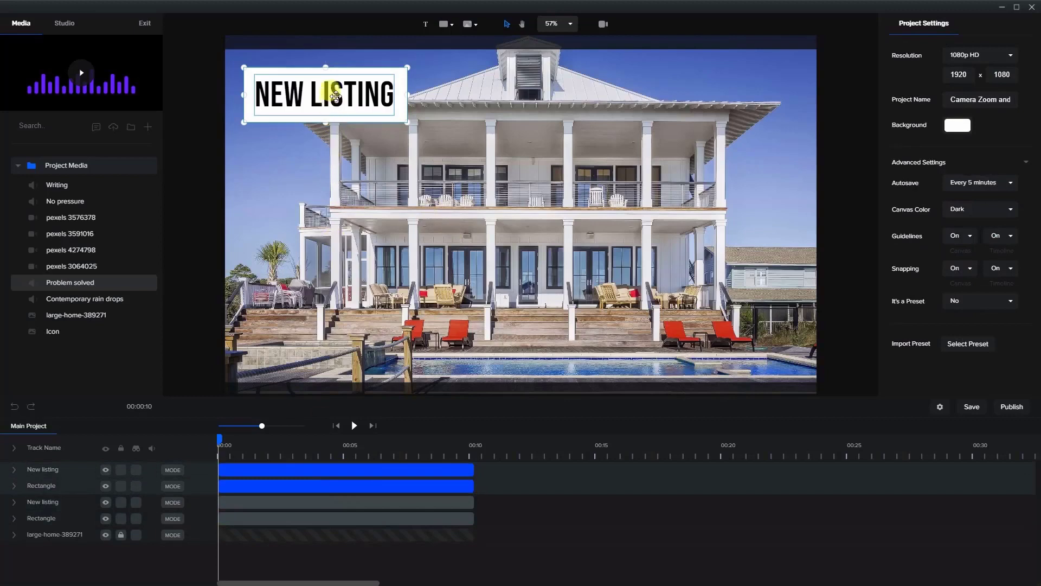
left_click_drag(331, 92, 642, 191)
- Change the text of the duplicated label over the balcony to 4 BEDROOM
double_click(623, 204)
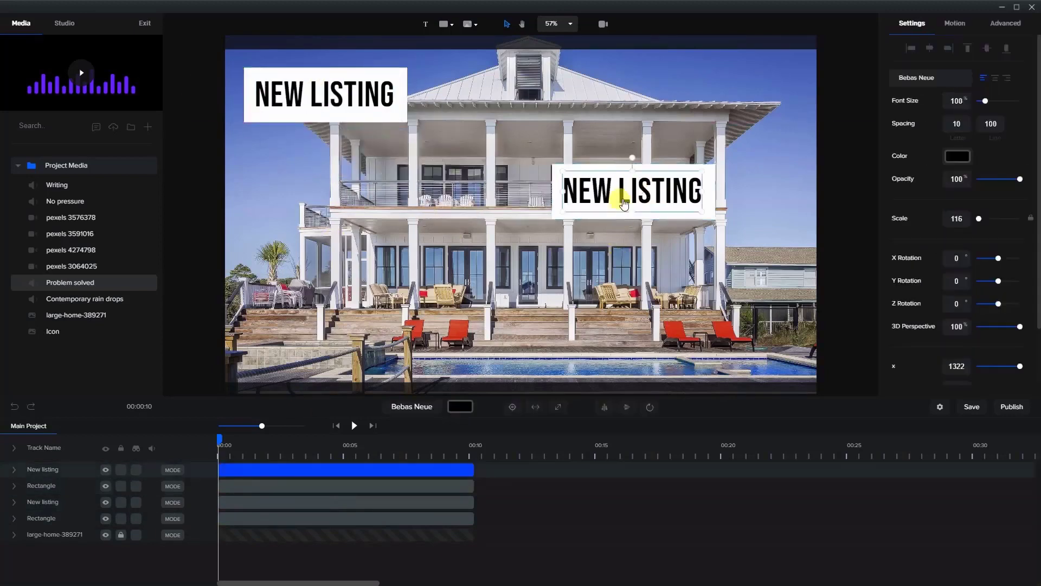
key("BackSpace")
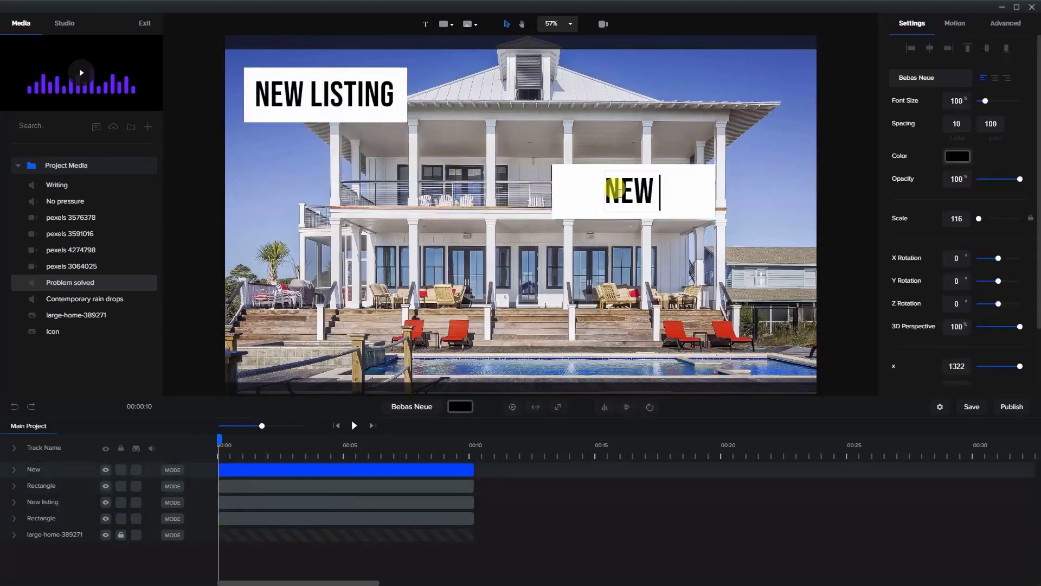
key("BackSpace")
key("BackSpace")
key("BackSpace")
key("BackSpace")
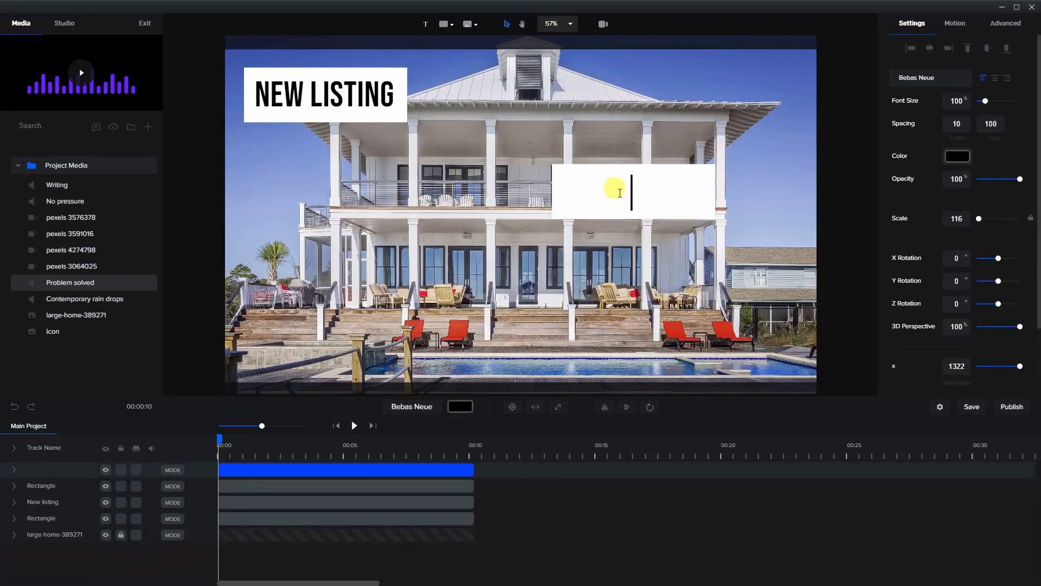
type("4 bedroom")
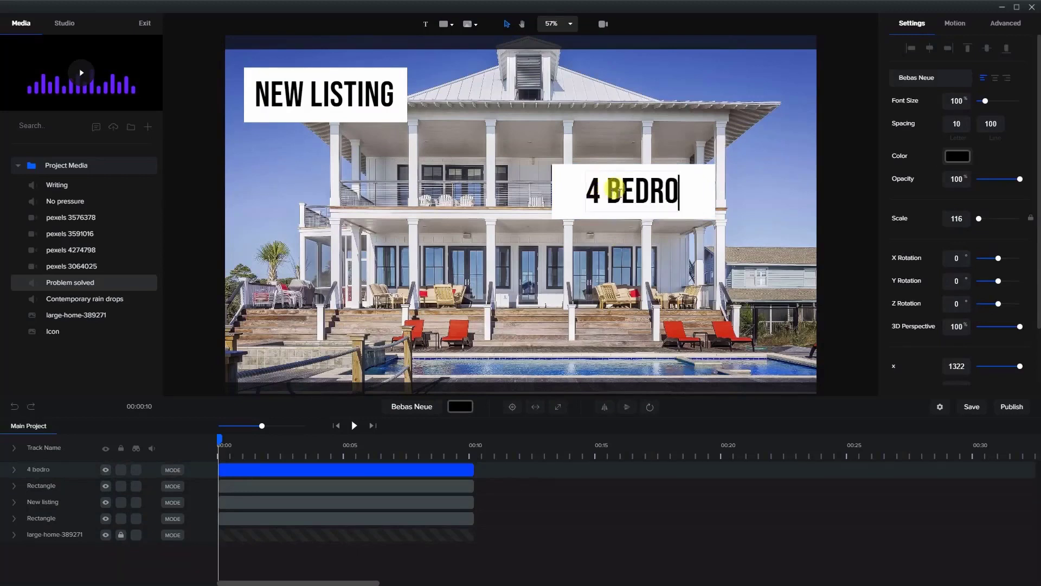
left_click(648, 225)
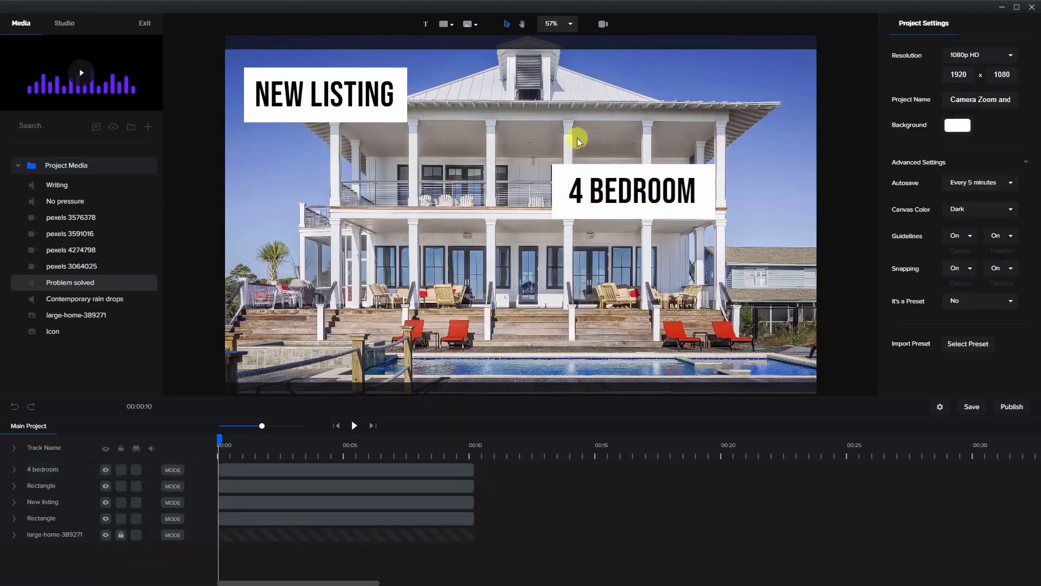
- Shrink the 4 BEDROOM text and its rectangle together and place them over the right side of the upper balcony
left_click_drag(533, 147, 762, 256)
left_click_drag(668, 183, 652, 157)
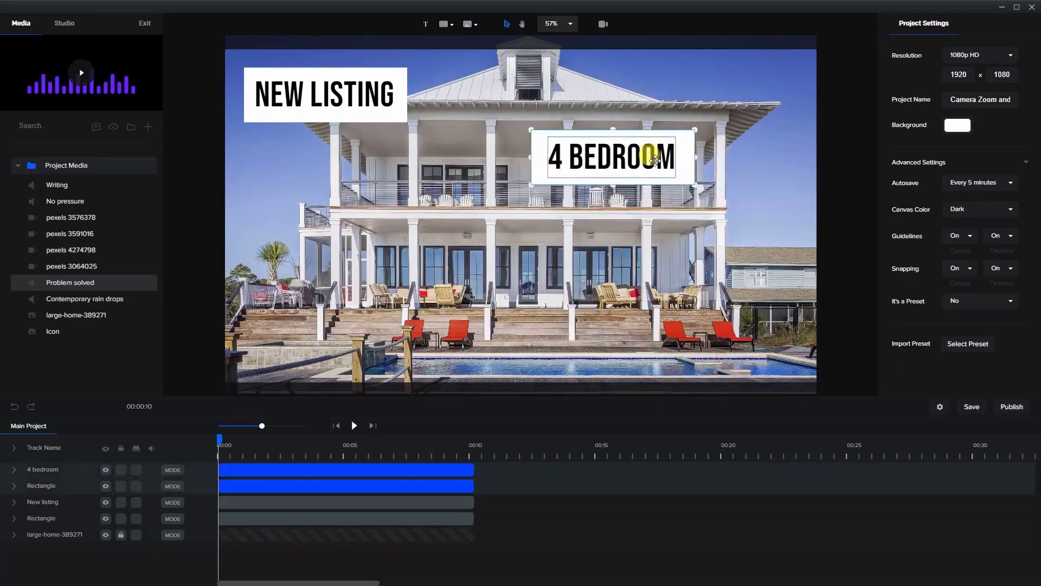
left_click_drag(532, 183, 569, 172)
left_click_drag(624, 154, 601, 159)
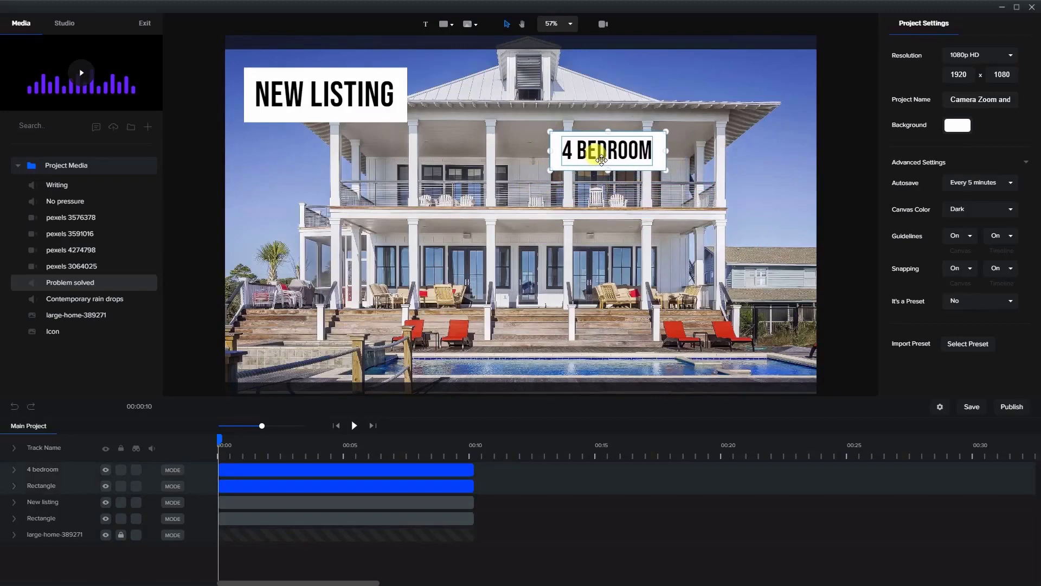
- Duplicate the 4 BEDROOM text with its rectangle and move the copy over the left side of the ground-floor porch
right_click(404, 469)
left_click(423, 478)
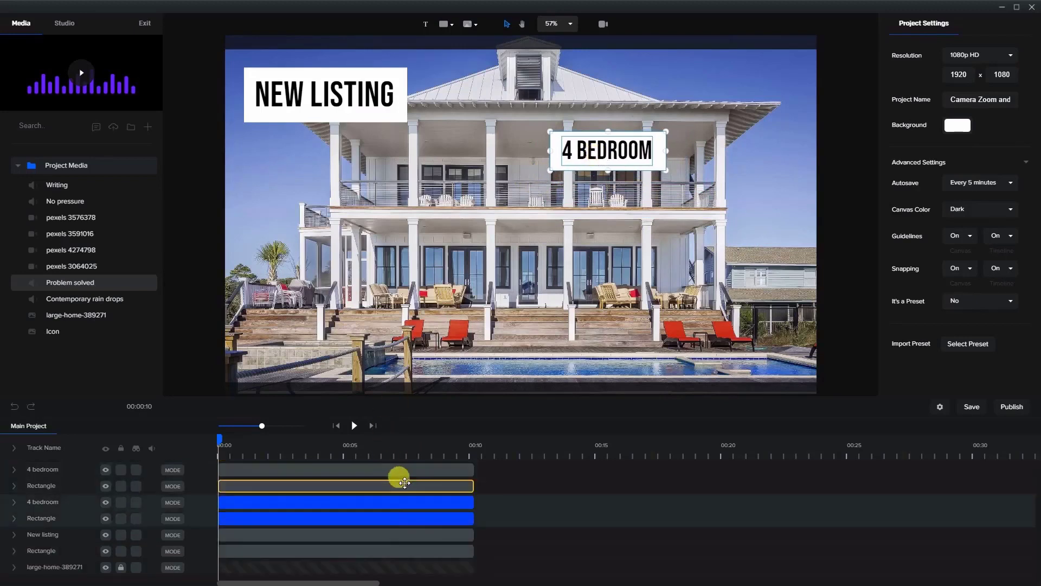
left_click_drag(607, 154, 398, 269)
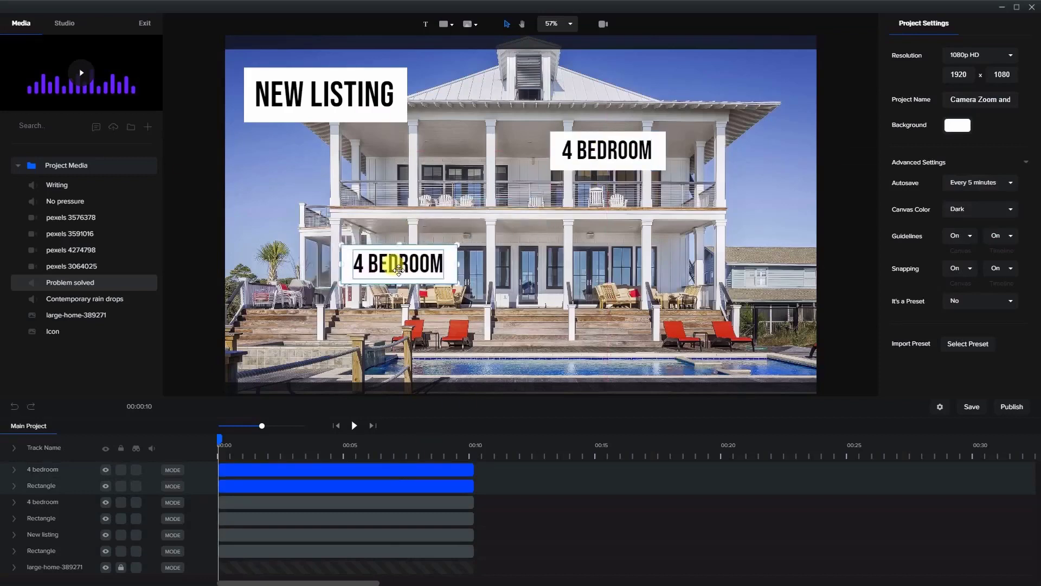
- Change the text of the label on the ground-floor porch to 3 BATHROOM
double_click(395, 266)
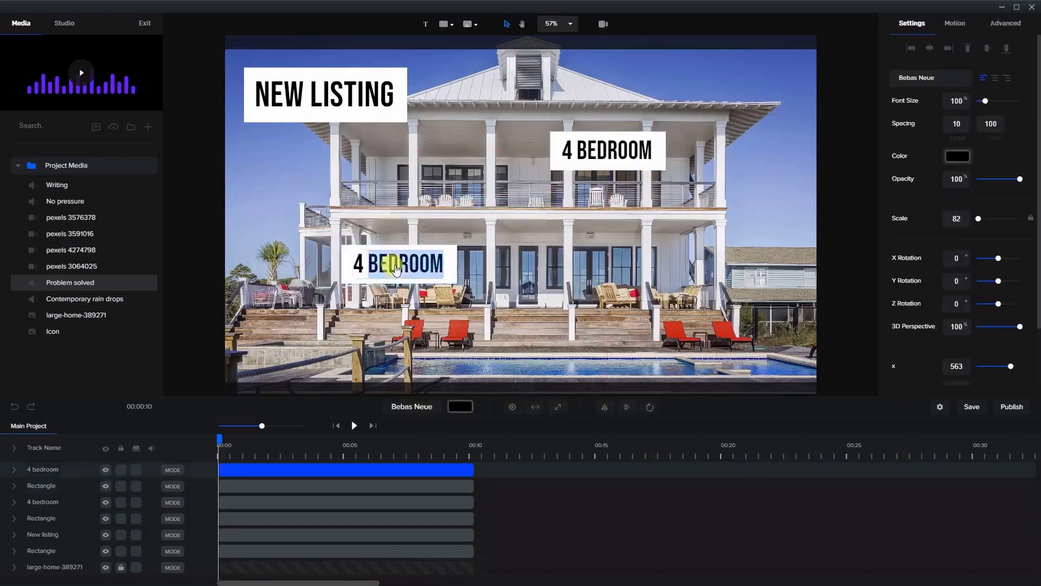
key("BackSpace")
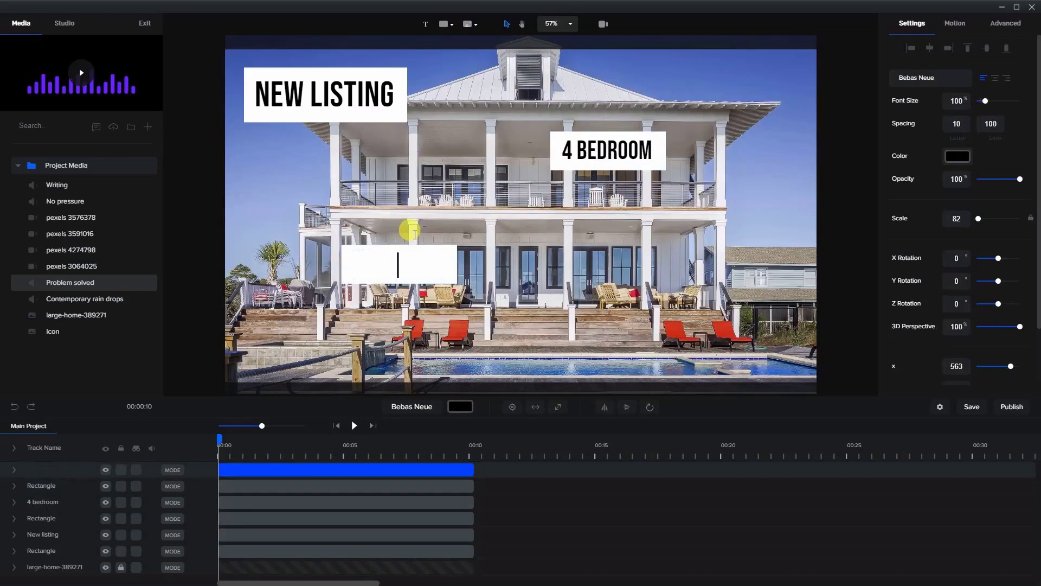
type("BATHROOM")
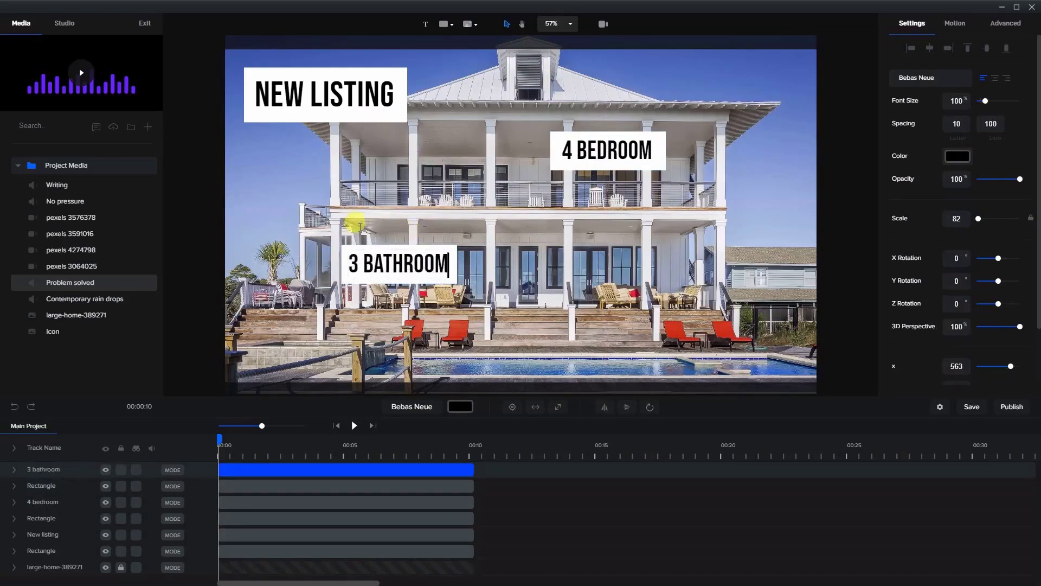
left_click(435, 191)
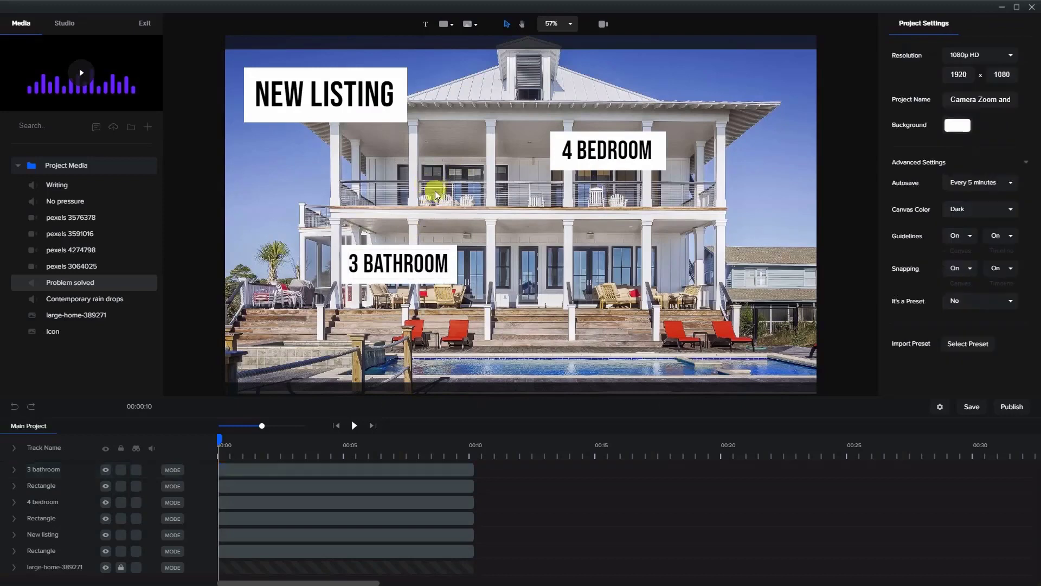
- Duplicate the 3 BATHROOM text with its rectangle and move the copy over the steps right of centre, above the pool
left_click(373, 484)
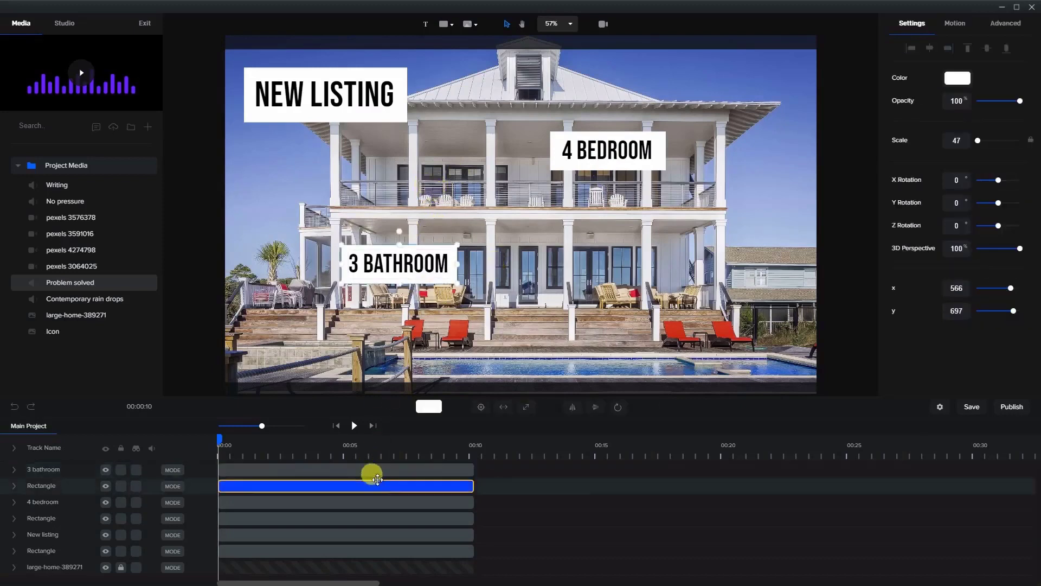
left_click(376, 468, "shift")
right_click(375, 469)
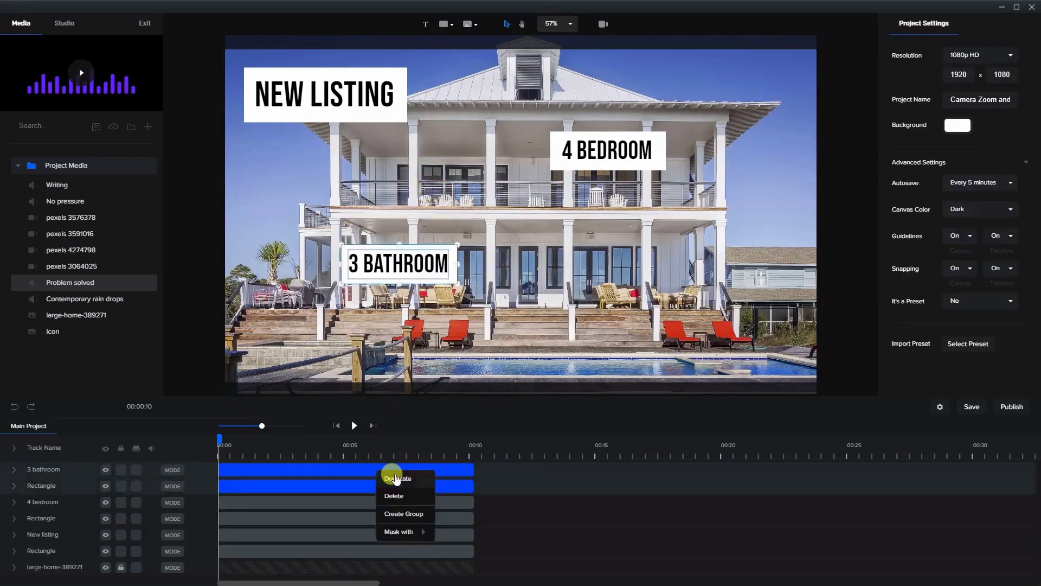
left_click(392, 483)
left_click_drag(408, 483, 401, 467)
left_click_drag(390, 256, 579, 308)
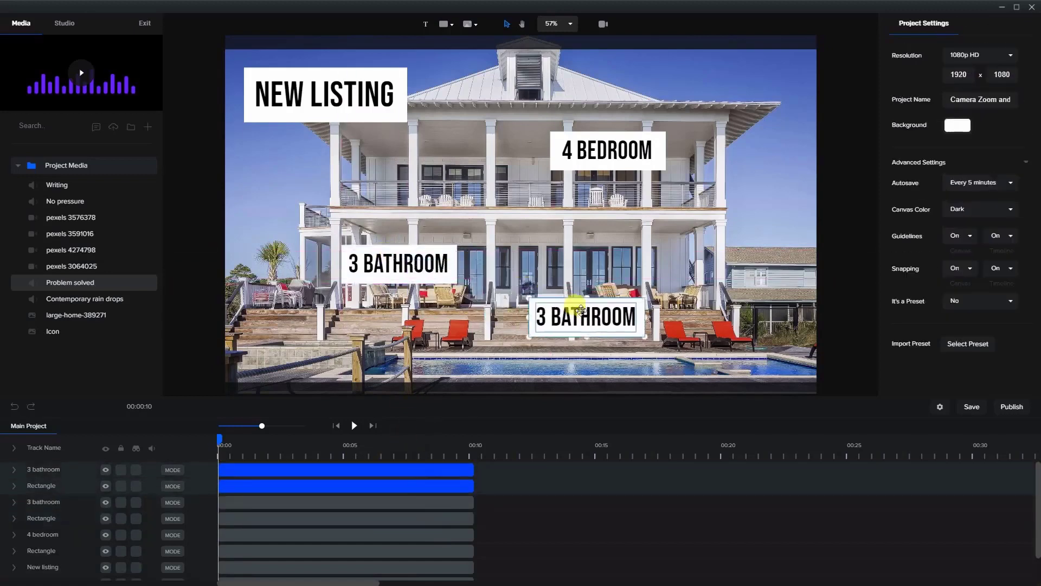
left_click_drag(380, 475, 345, 485)
- Change the text of the label over the steps to POOL
left_click(685, 315)
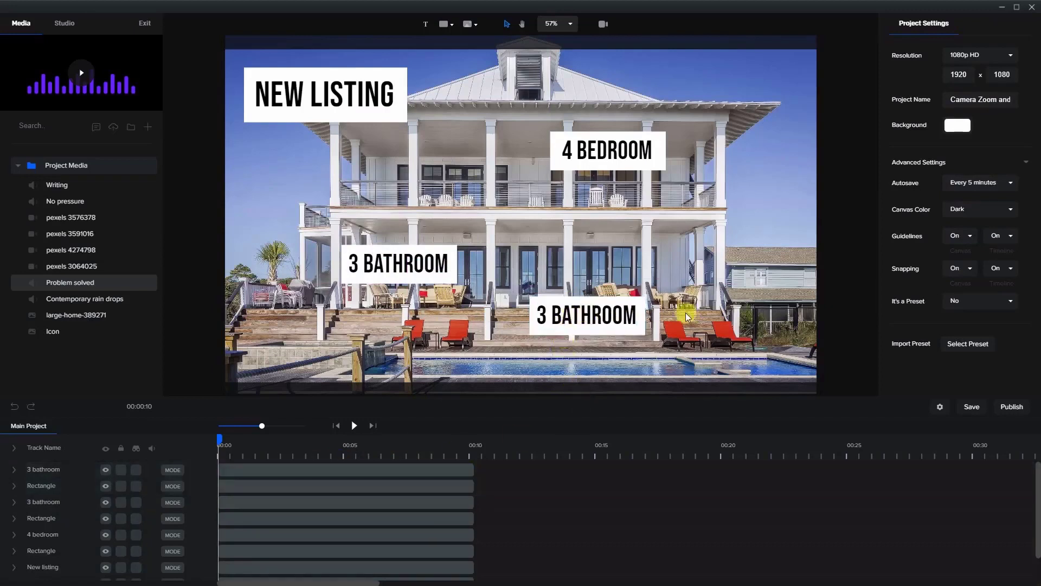
double_click(612, 322)
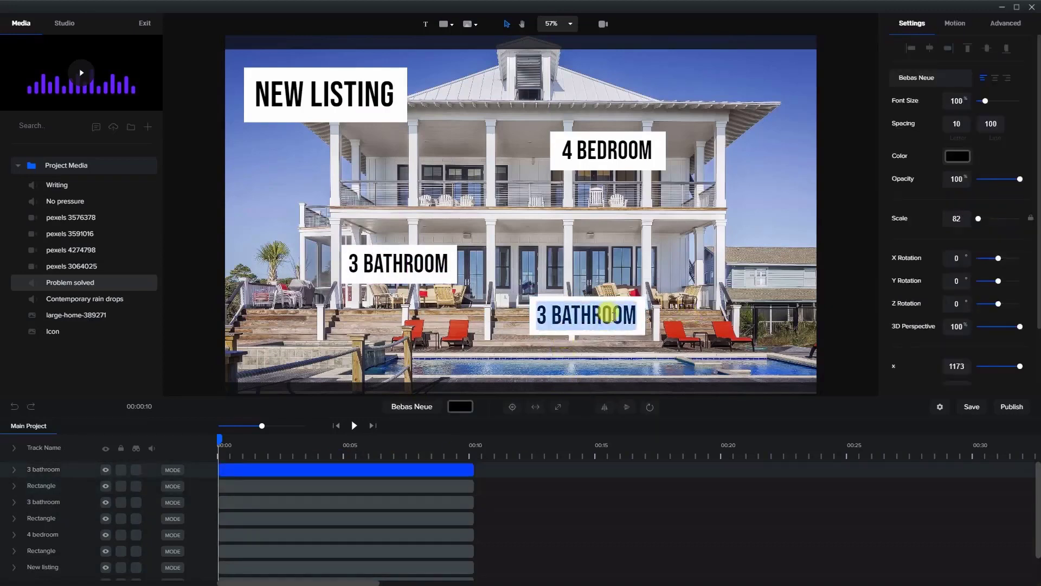
type("pool")
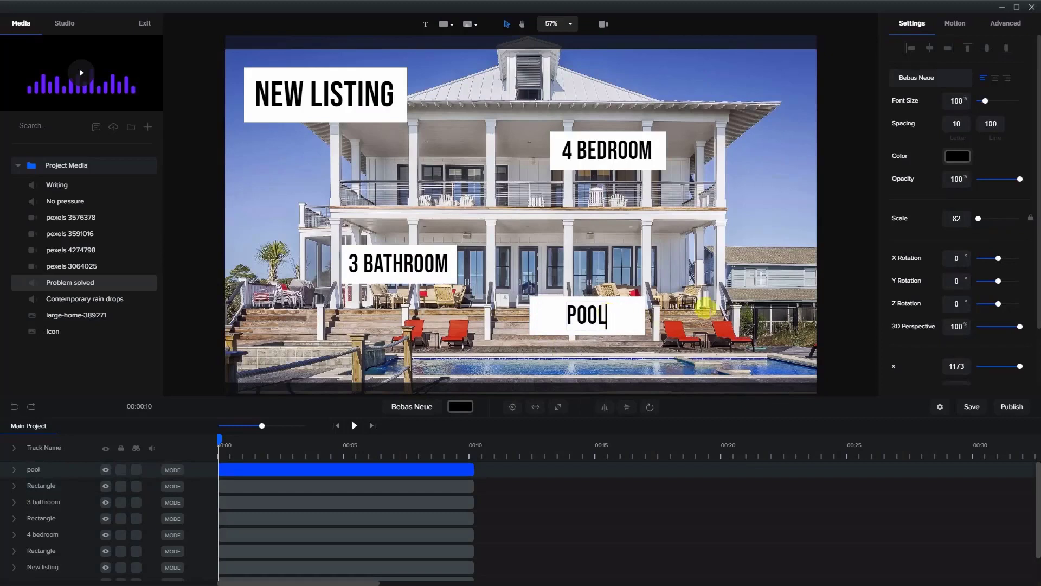
- Narrow the white rectangle behind POOL from both sides to fit the word
left_click(621, 314)
left_click(632, 315)
left_click_drag(626, 317, 619, 317)
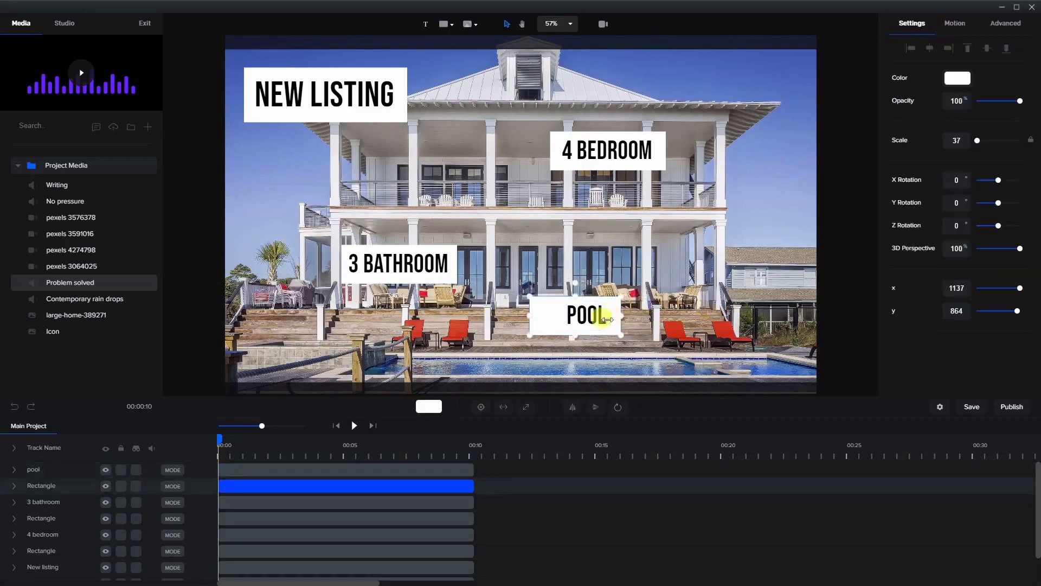
left_click_drag(528, 315, 548, 309)
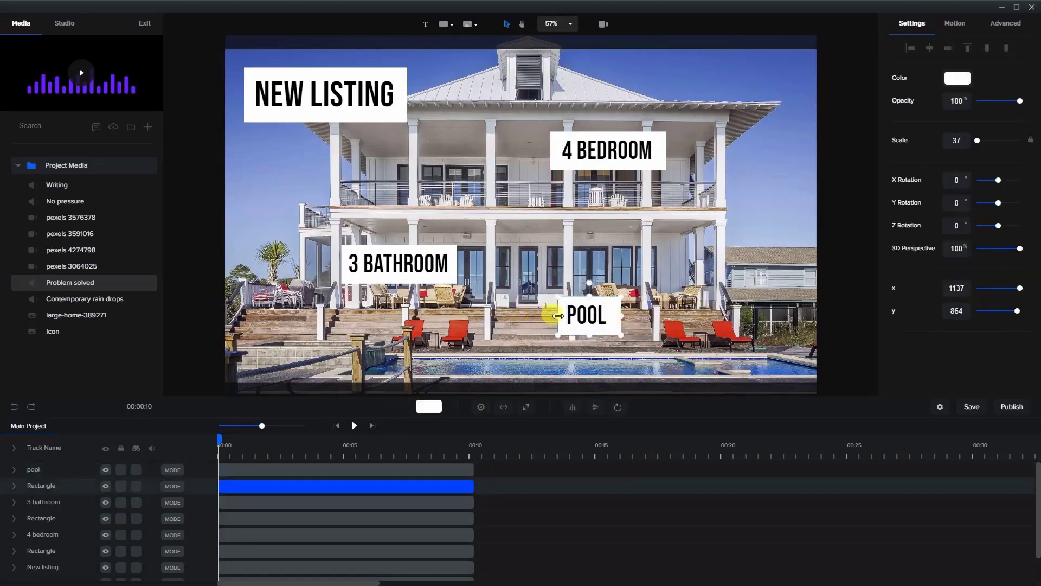
left_click(548, 291)
left_click(620, 311)
- Enlarge the POOL text and its rectangle together and move them down to the edge of the pool
left_click_drag(548, 277, 645, 350)
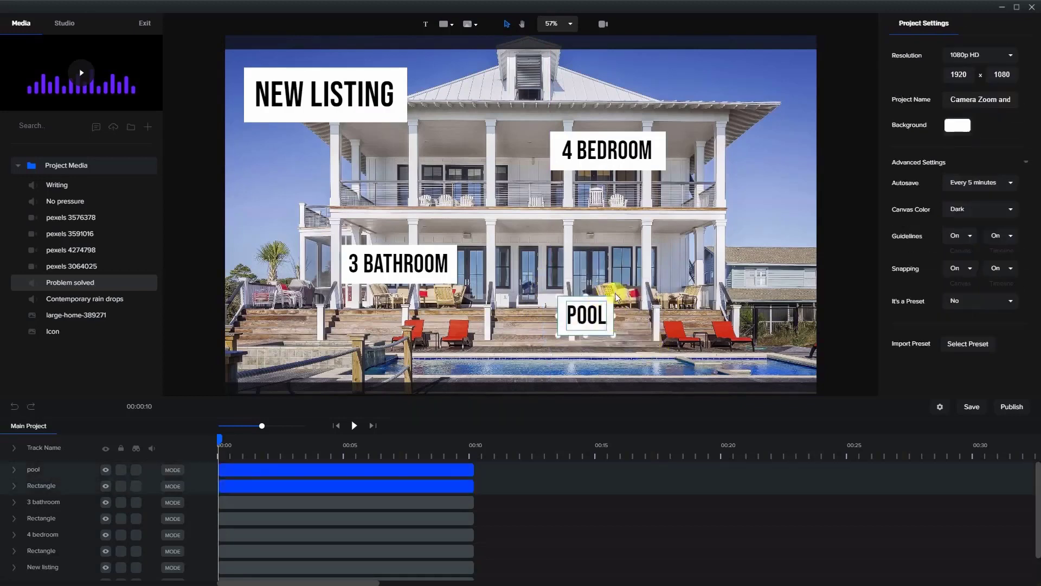
left_click_drag(615, 296, 619, 332)
left_click(670, 342)
- Duplicate the POOL text with its rectangle and move the copy up over the right side of the ground-floor porch
mouse_move(340, 471)
left_mouse_down()
mouse_move(347, 480)
mouse_move(349, 465)
left_mouse_up()
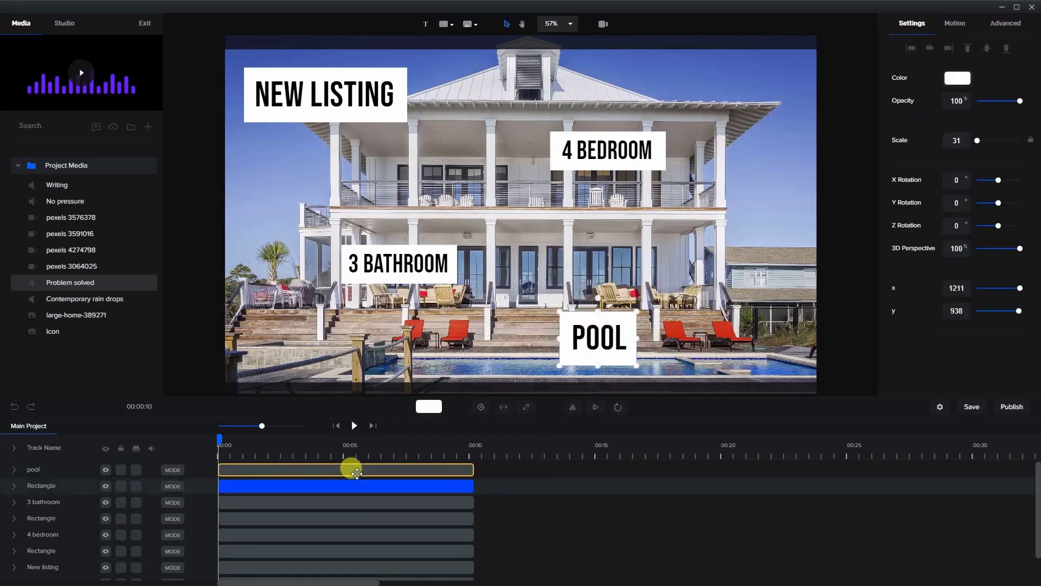
right_click(348, 465)
left_click(379, 480)
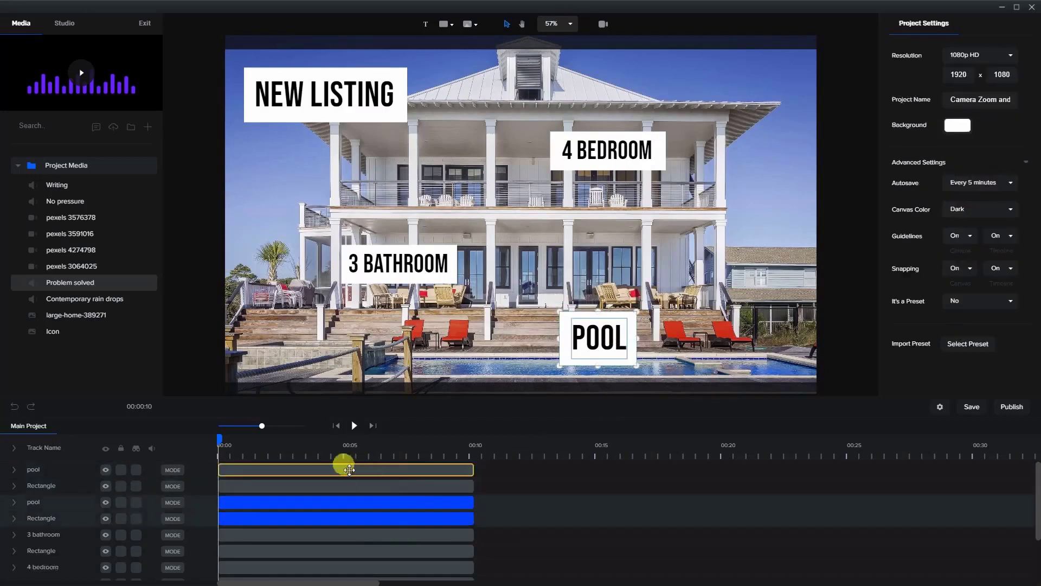
left_click(310, 482)
left_click(313, 467, "shift")
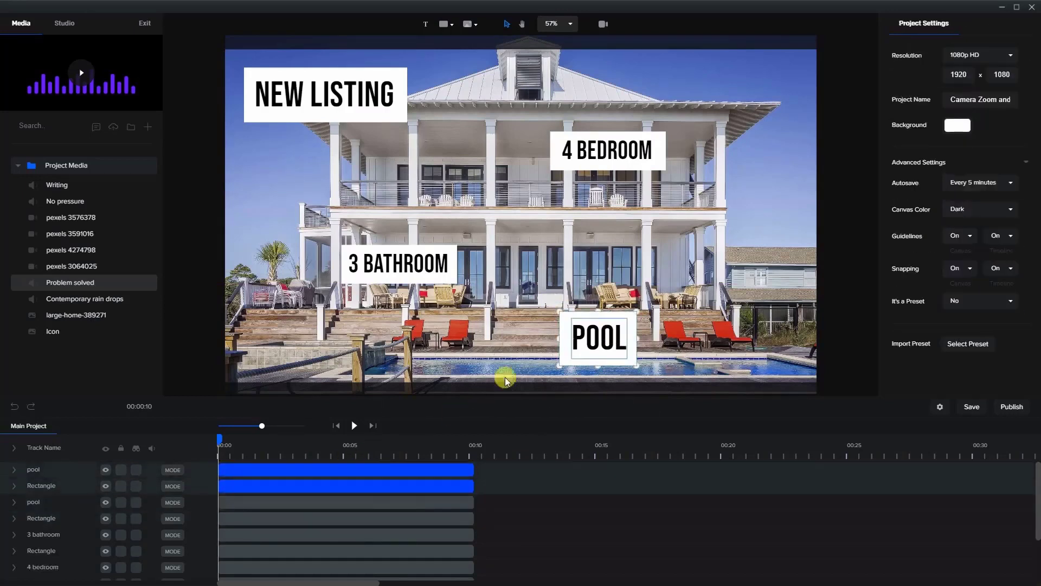
left_click_drag(593, 333, 632, 235)
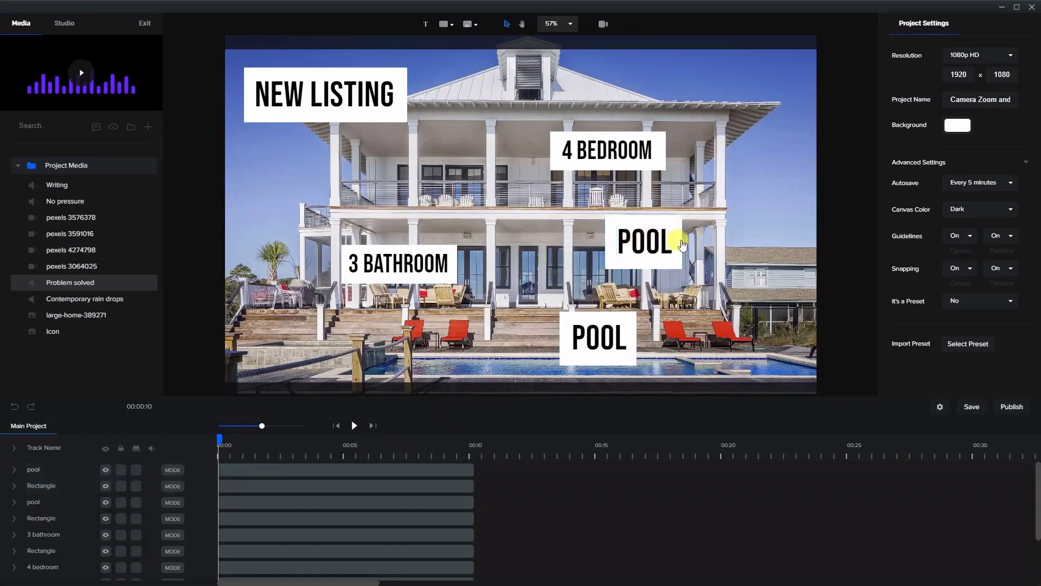
- Widen the upper POOL copy's white rectangle on both sides to make room for a longer text
left_click(678, 244)
left_click_drag(688, 242, 788, 241)
left_click_drag(603, 243, 559, 243)
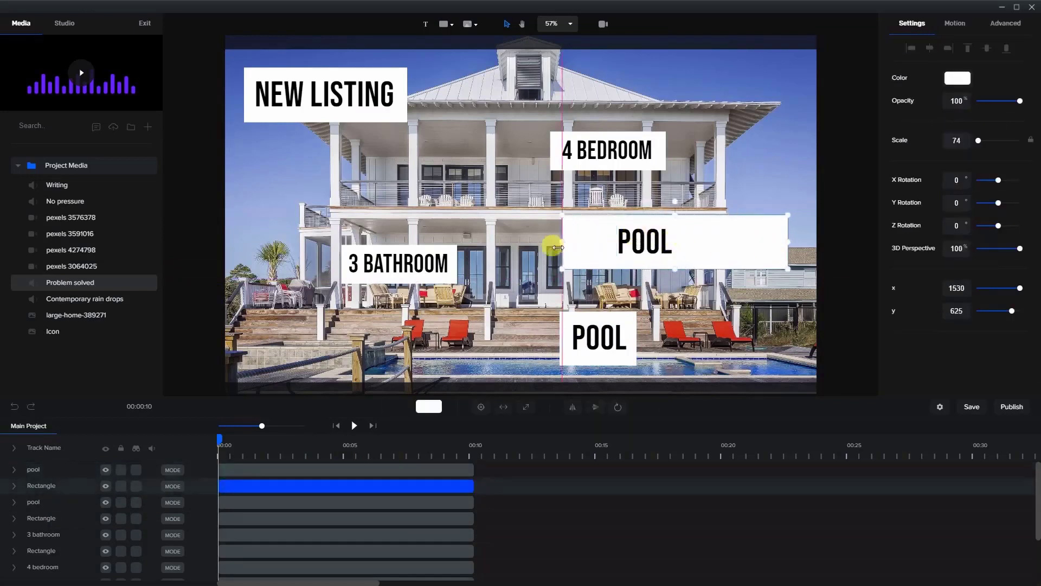
- Change the text on the widened rectangle to ONLY $1,199,000
double_click(637, 242)
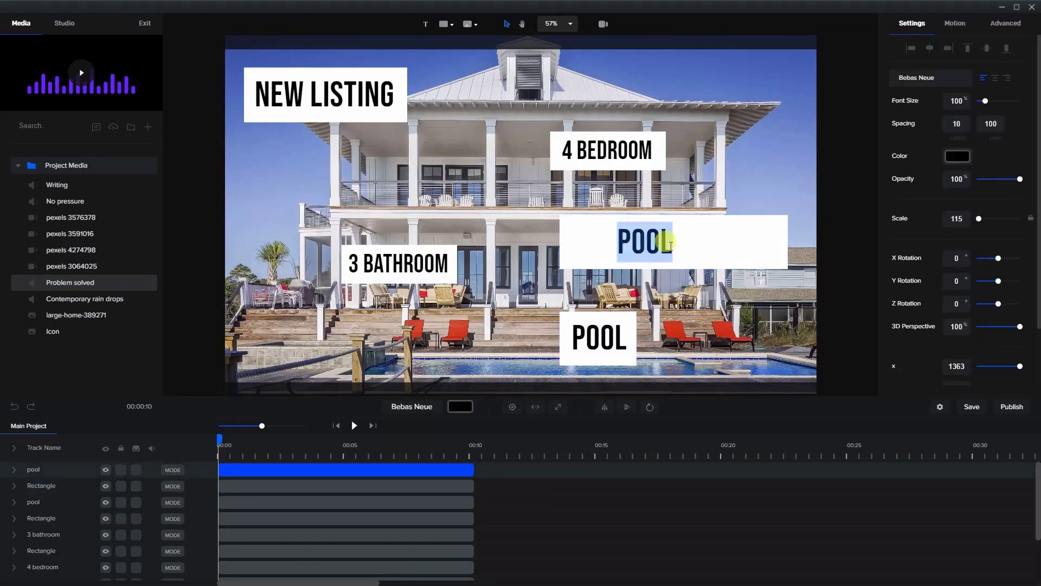
type("only $")
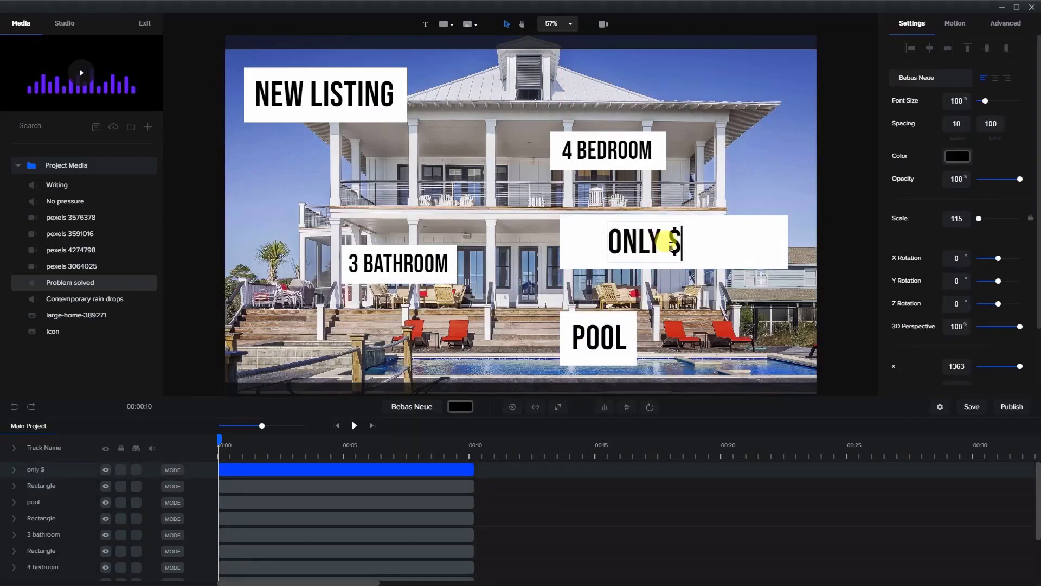
type("1,199,")
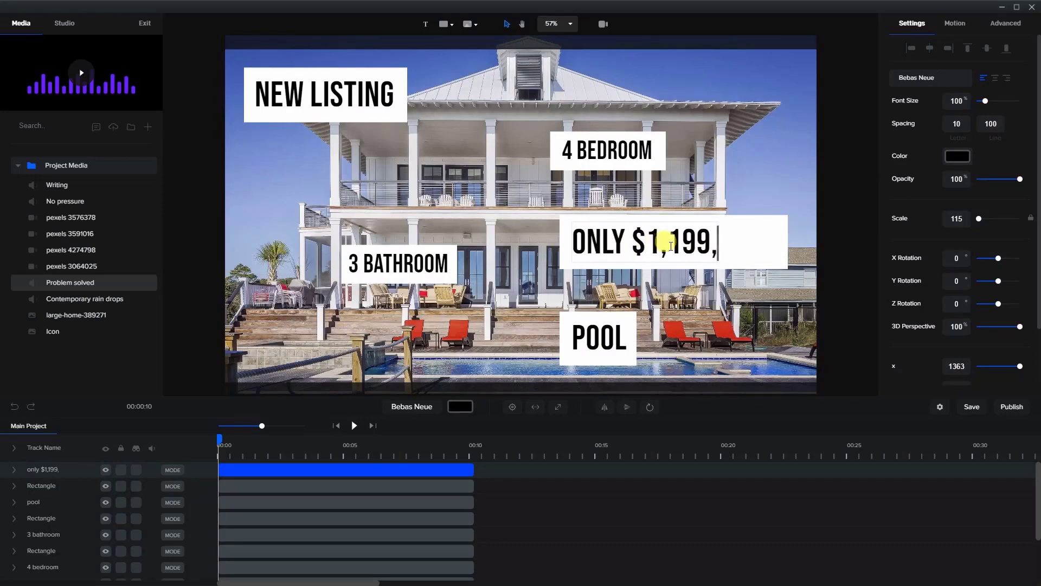
type("000")
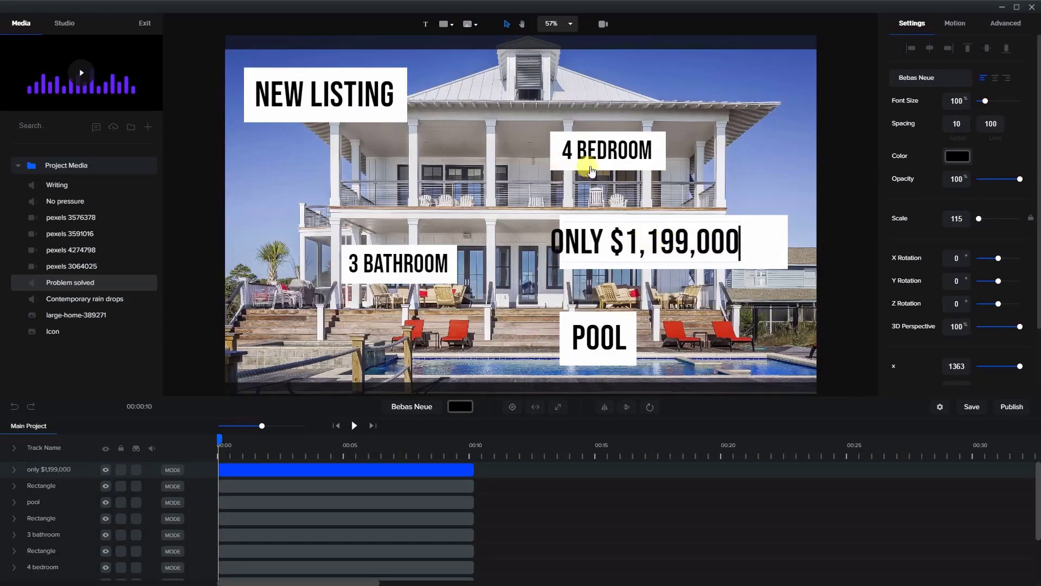
left_click(651, 217)
- Color the ONLY $1,199,000 text bright blue and center it on its white rectangle
left_click(660, 247)
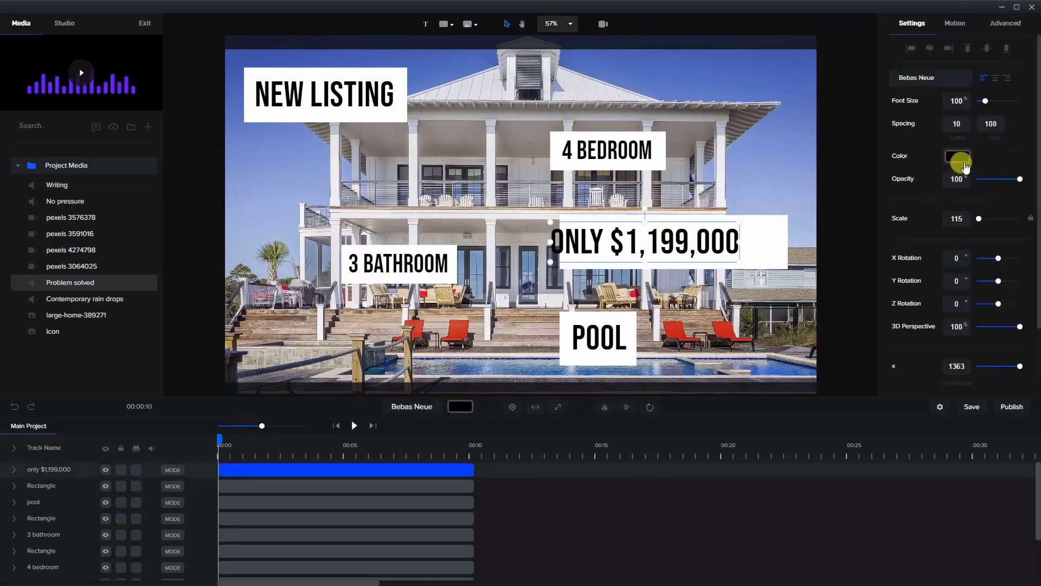
left_click(958, 162)
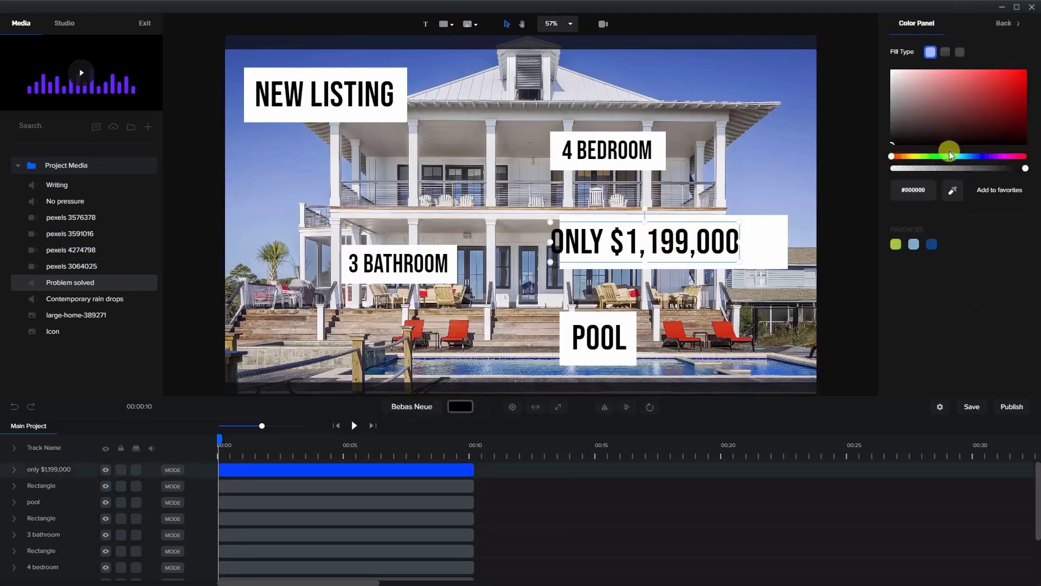
left_click(982, 158)
left_click(1025, 71)
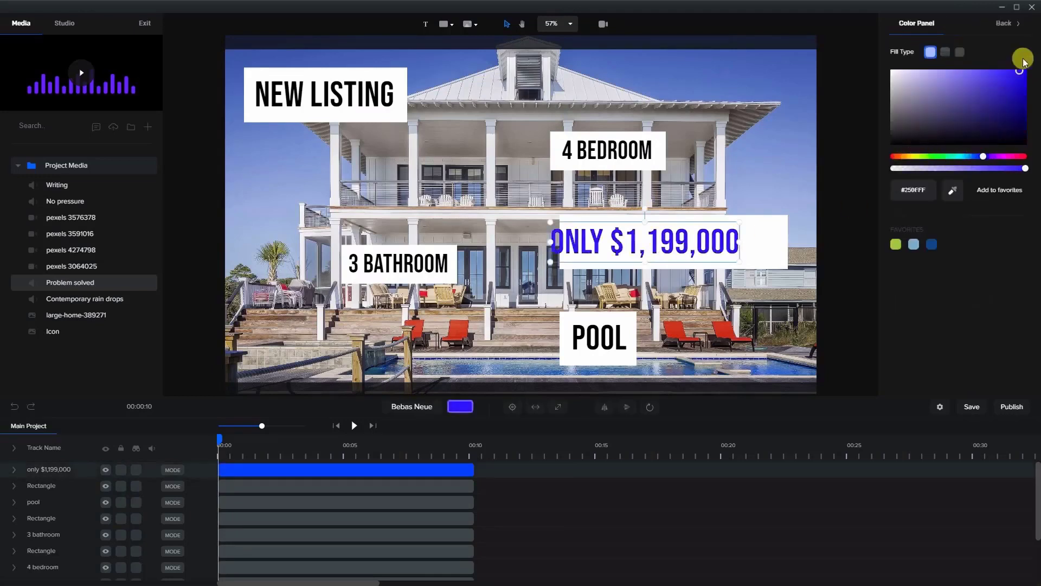
left_click(594, 244)
left_click_drag(586, 255, 615, 250)
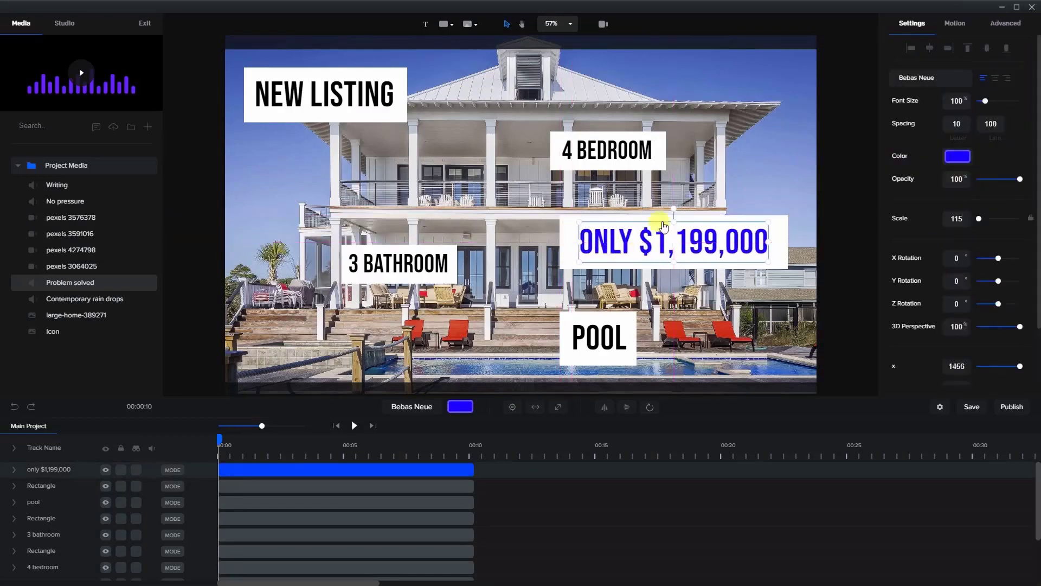
- Enlarge the ONLY $1,199,000 text together with its white rectangle and nudge both slightly up and left
left_click(789, 198)
left_click(694, 284)
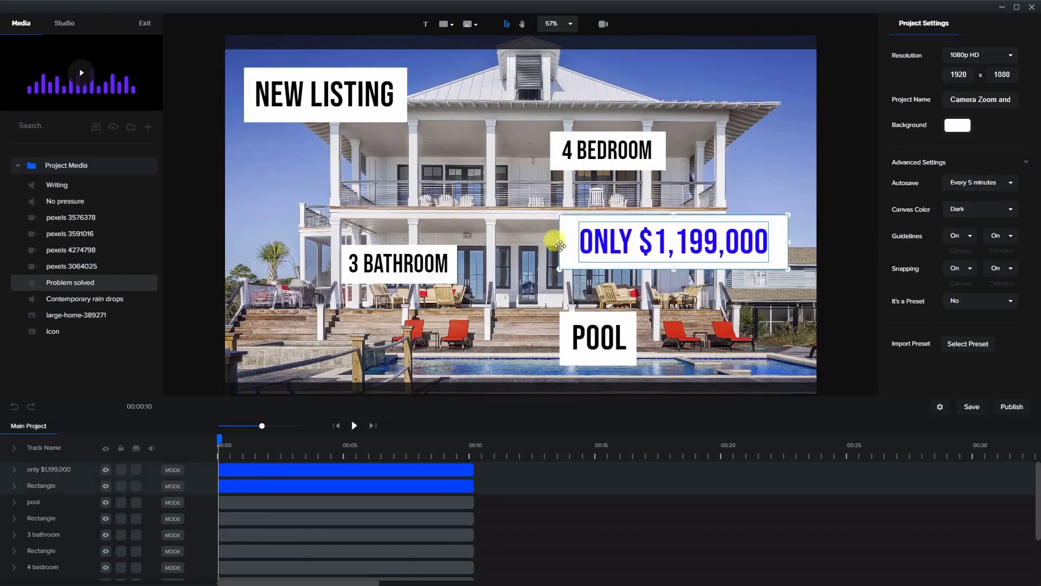
left_click_drag(560, 267, 512, 280)
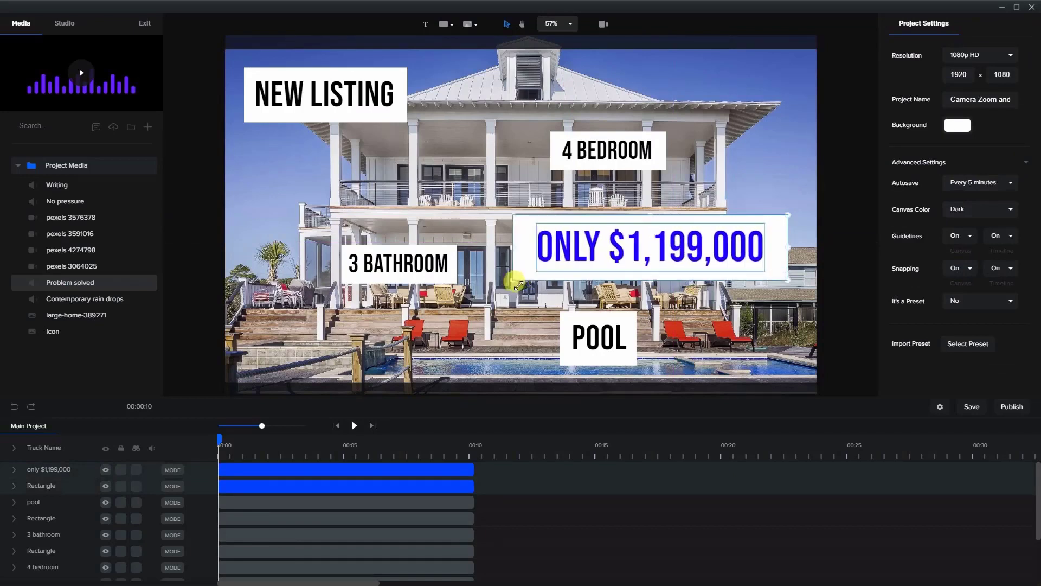
left_click_drag(787, 215, 795, 211)
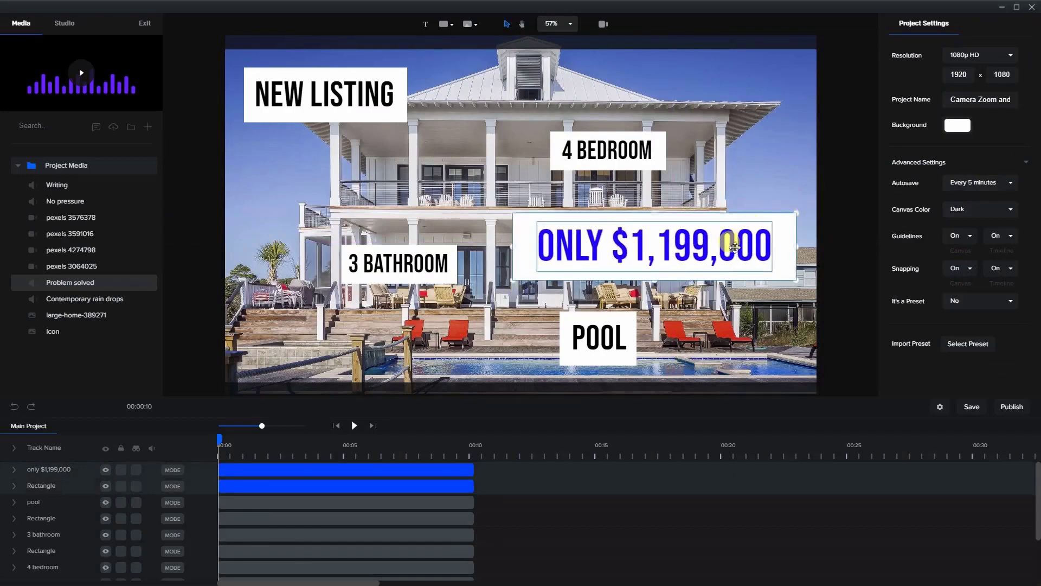
left_click_drag(739, 239, 732, 244)
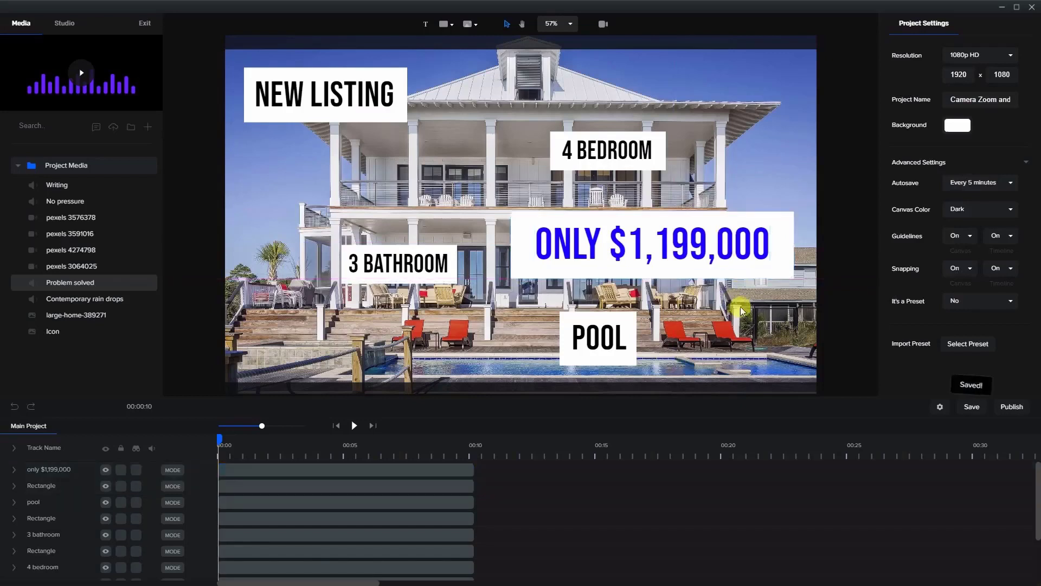
- Apply the Back Scale Down zoom-in entrance animation to the ONLY $1,199,000 text
left_click(730, 259)
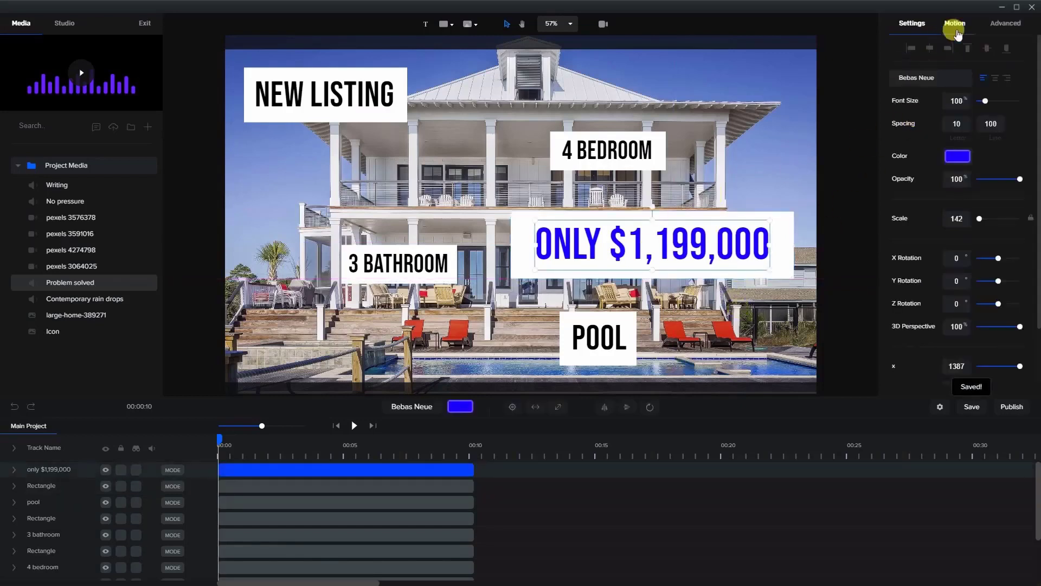
left_click(956, 24)
left_click(945, 124)
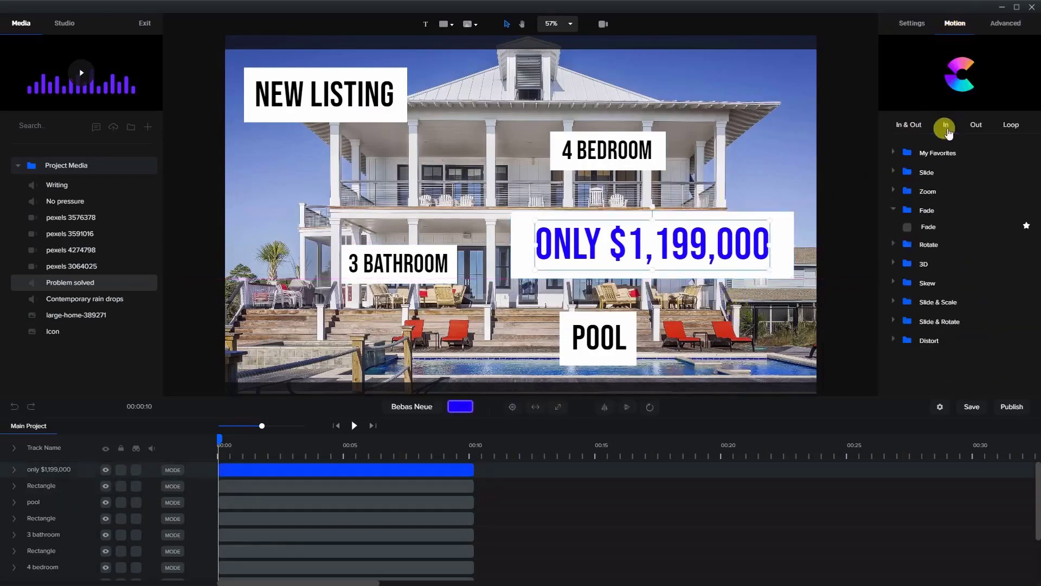
left_click(917, 211)
left_click(905, 210)
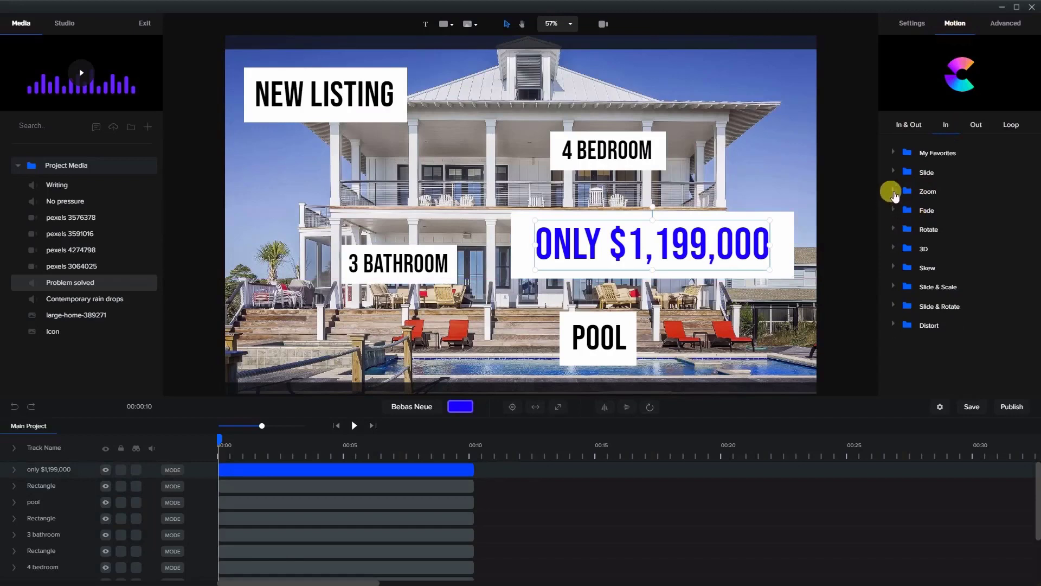
left_click(907, 192)
left_click(926, 301)
left_click(927, 337)
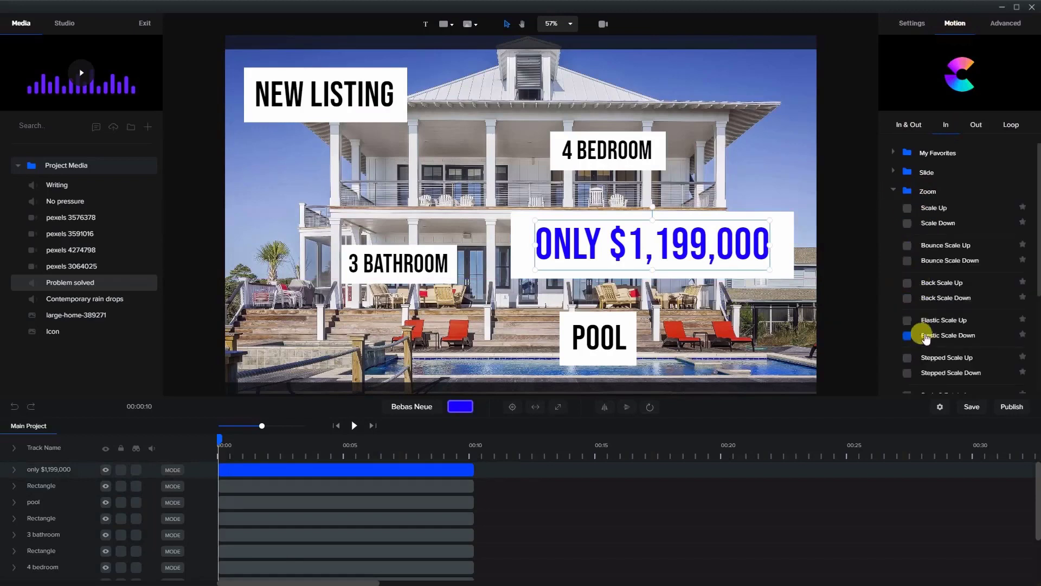
left_click(922, 297)
- Apply the same Back Scale Down entrance animation to the white rectangle behind the price text
left_click(273, 460)
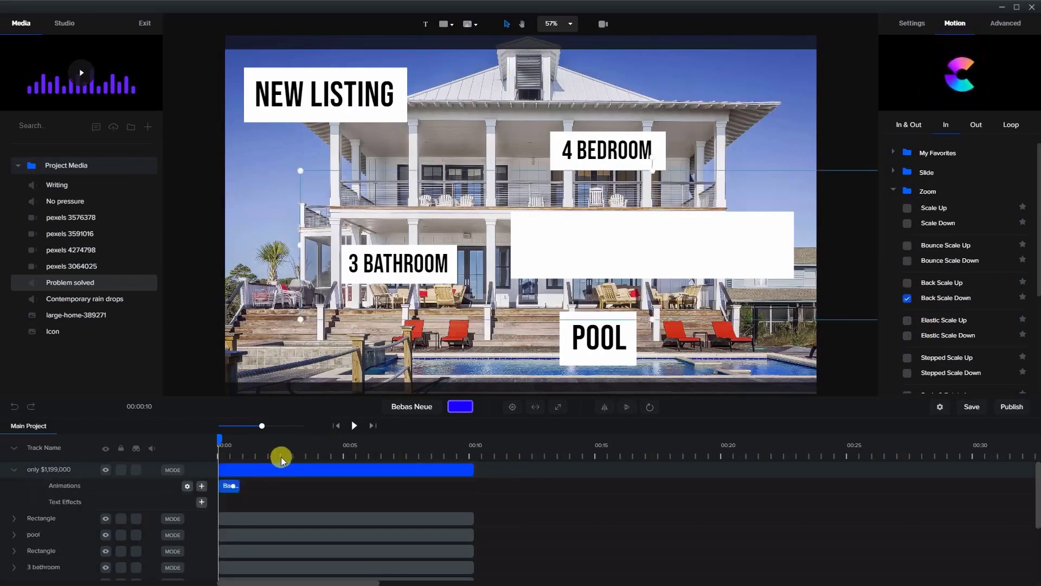
scroll(263, 483, "down", 3)
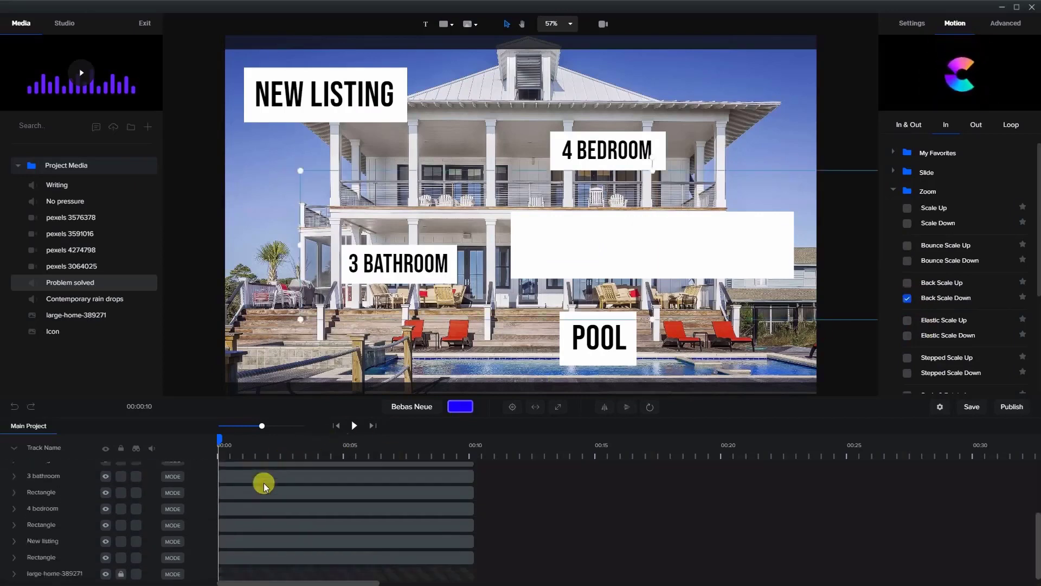
scroll(264, 482, "up", 3)
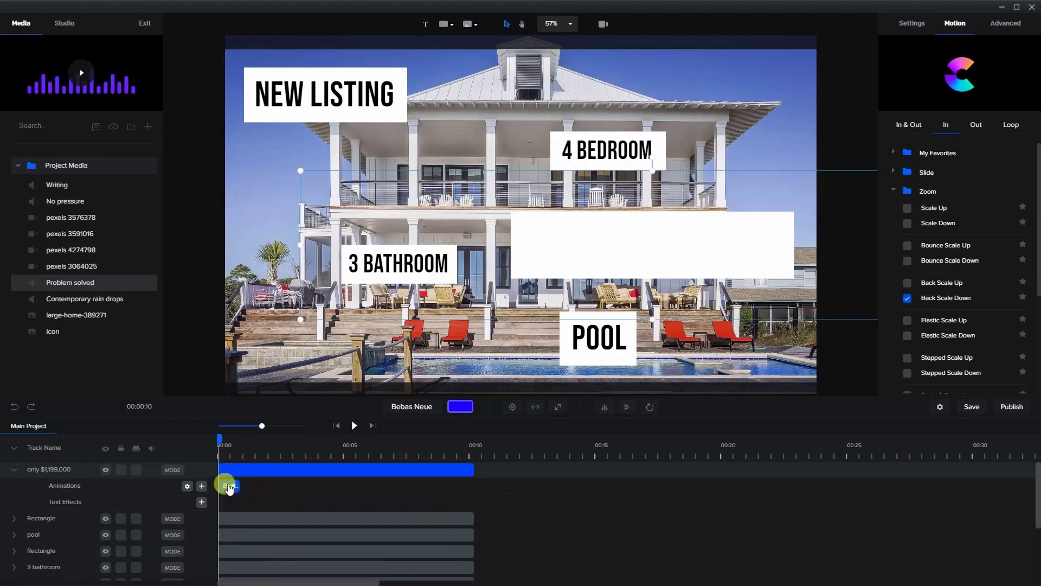
left_click(235, 518)
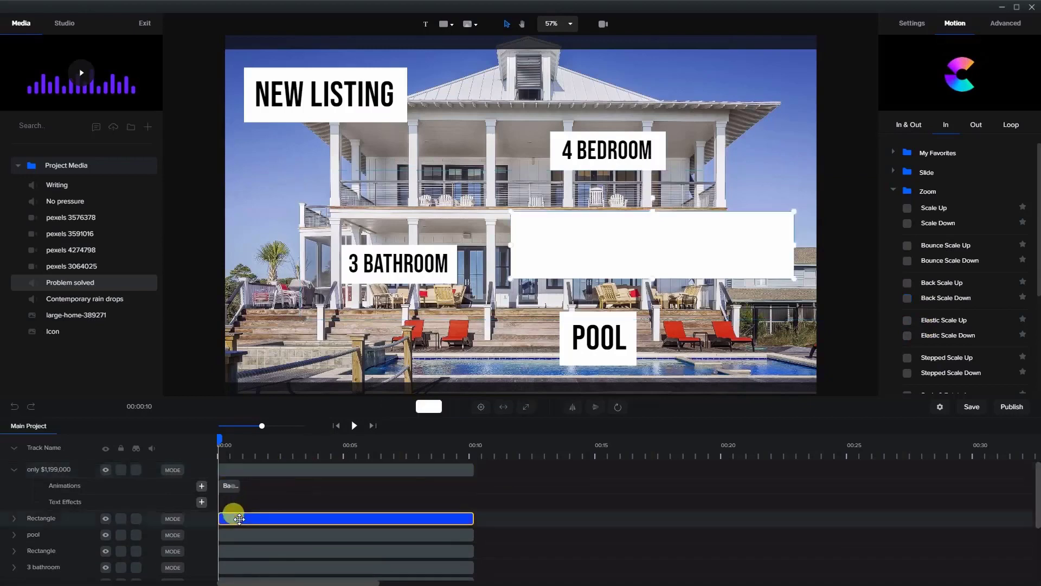
left_click(907, 298)
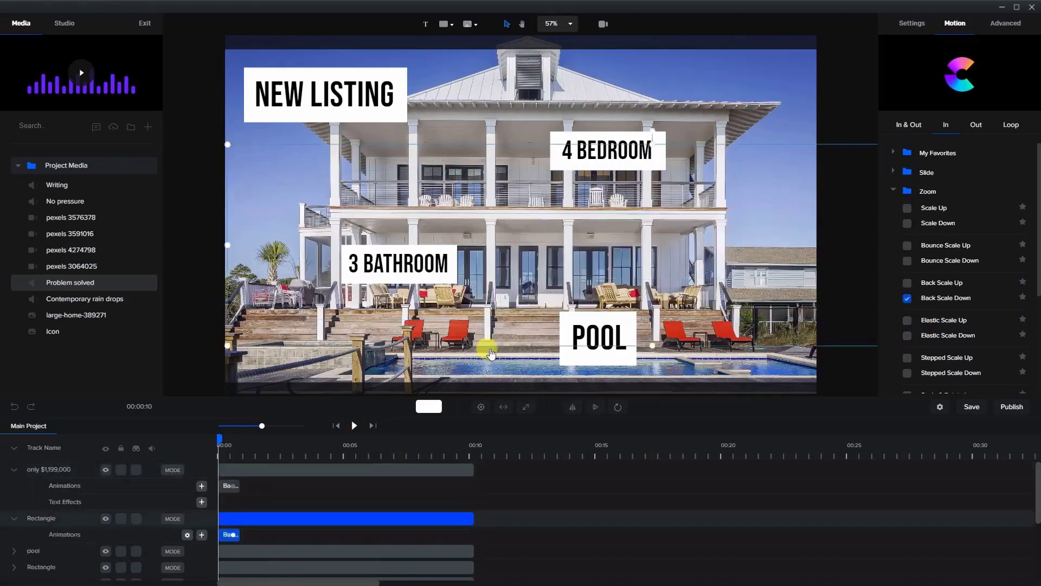
- Trim the start of the price text and its rectangle together so both begin at about 6 seconds
left_click_drag(214, 437, 248, 461)
left_click(224, 469)
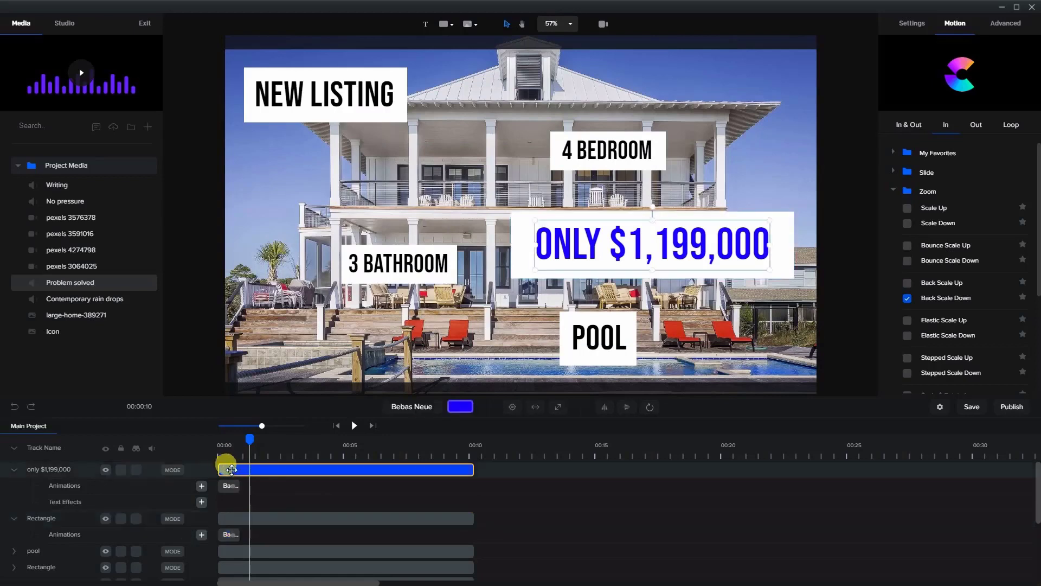
left_click(226, 485)
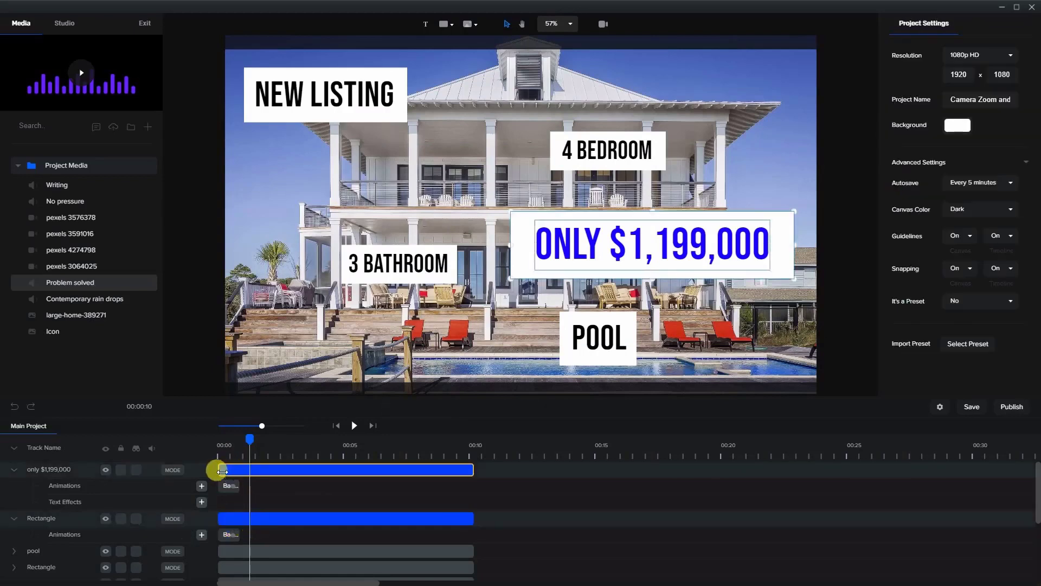
left_click_drag(217, 468, 376, 469)
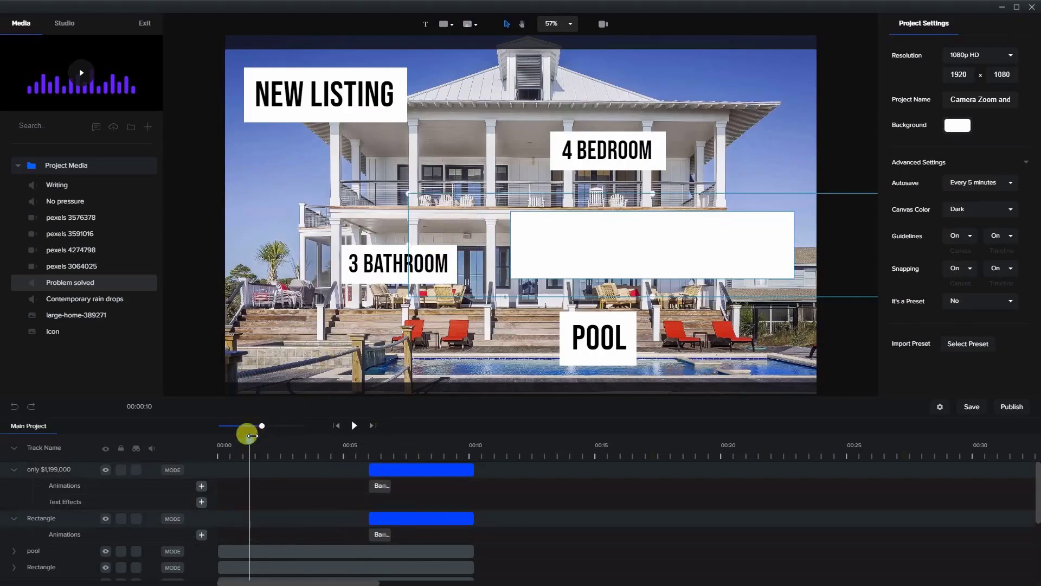
- Enable the camera at the project start and shrink its frame around the NEW LISTING label
left_click_drag(252, 435, 214, 435)
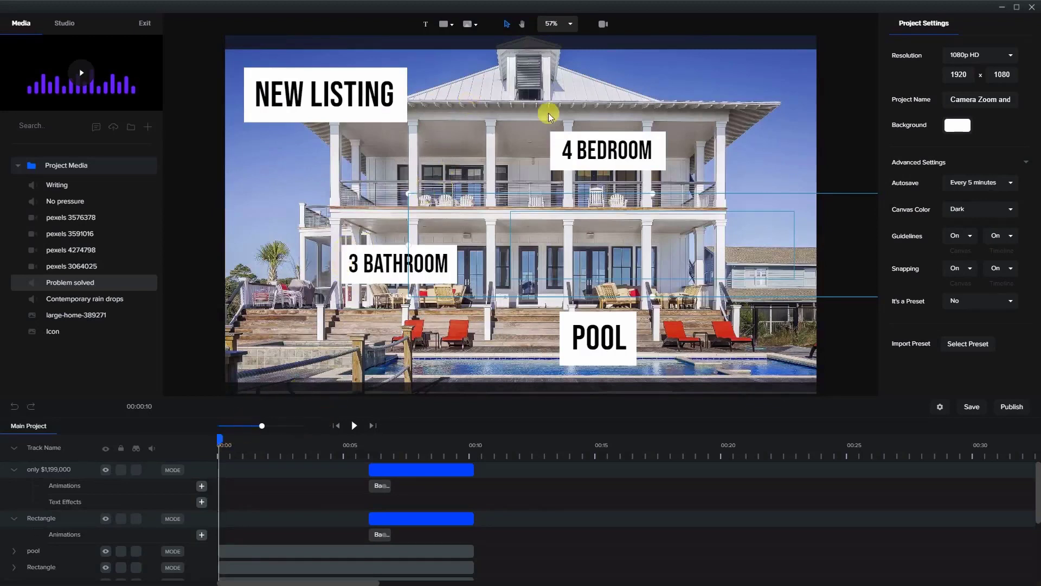
left_click(602, 24)
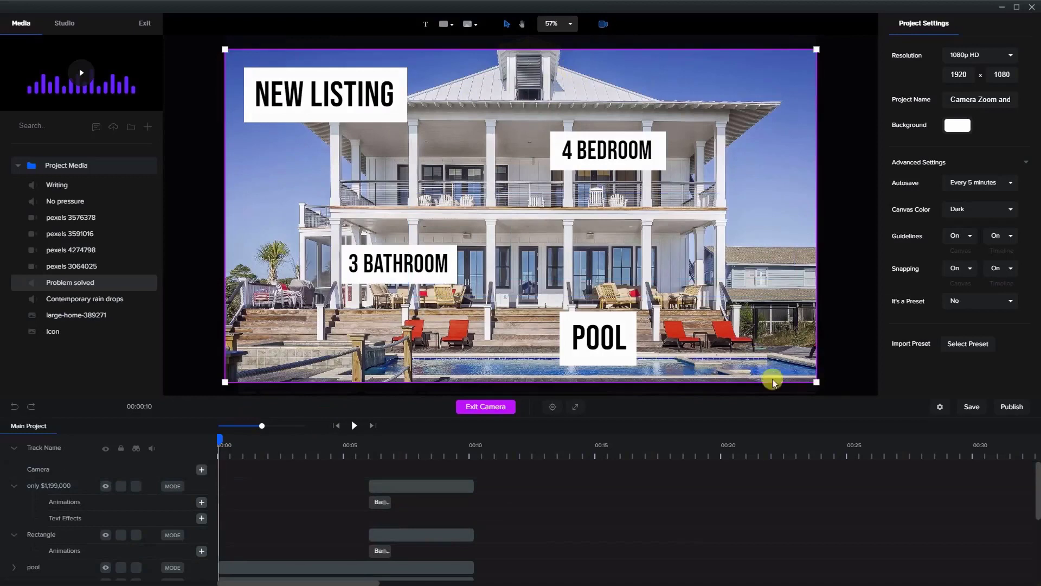
left_click_drag(816, 380, 446, 141)
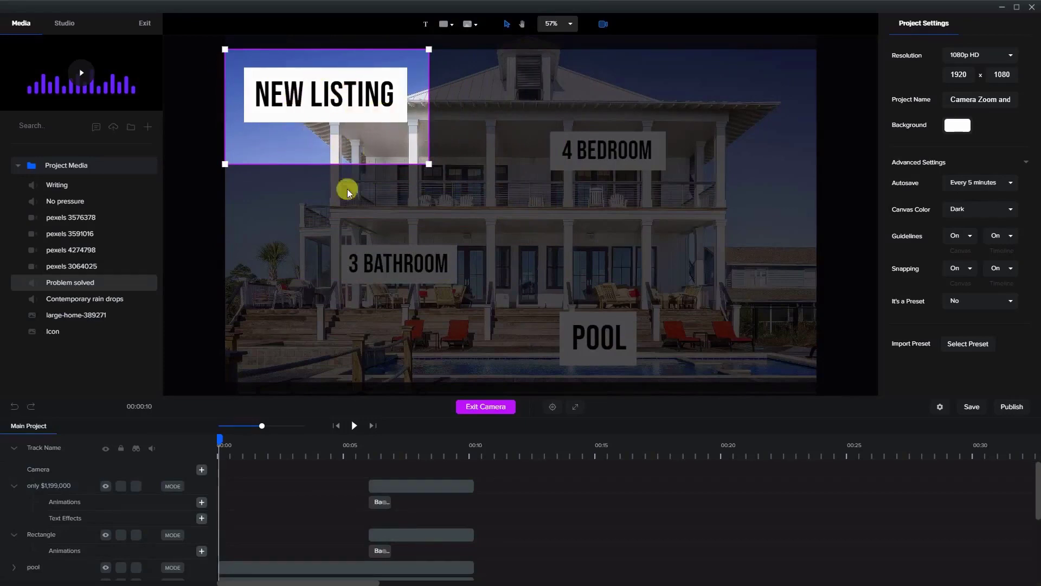
- Add a camera move at about 2 seconds, shorten it, and place its end frame over the 4 BEDROOM label
left_click_drag(225, 444, 277, 453)
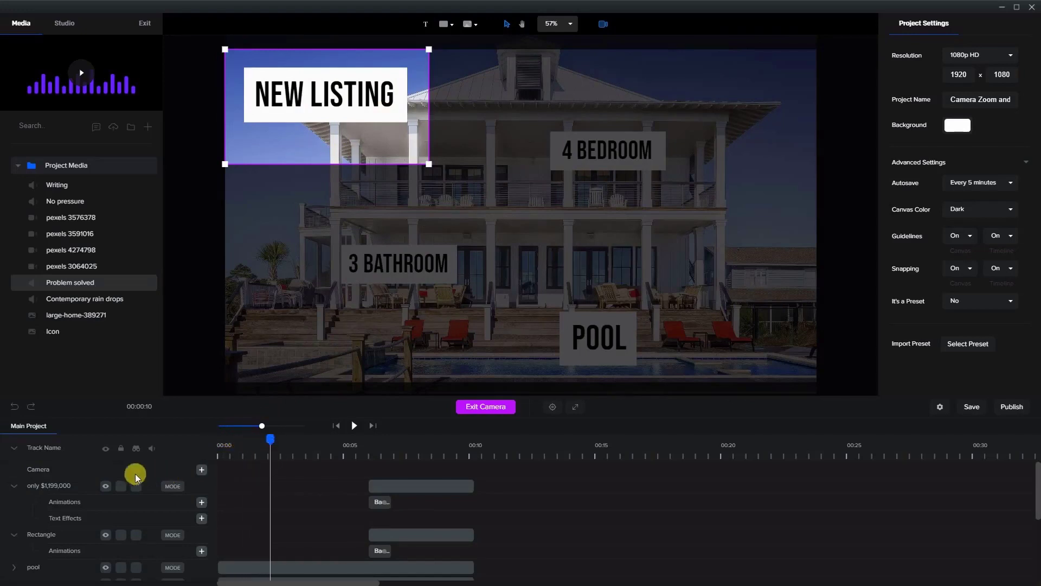
left_click(202, 470)
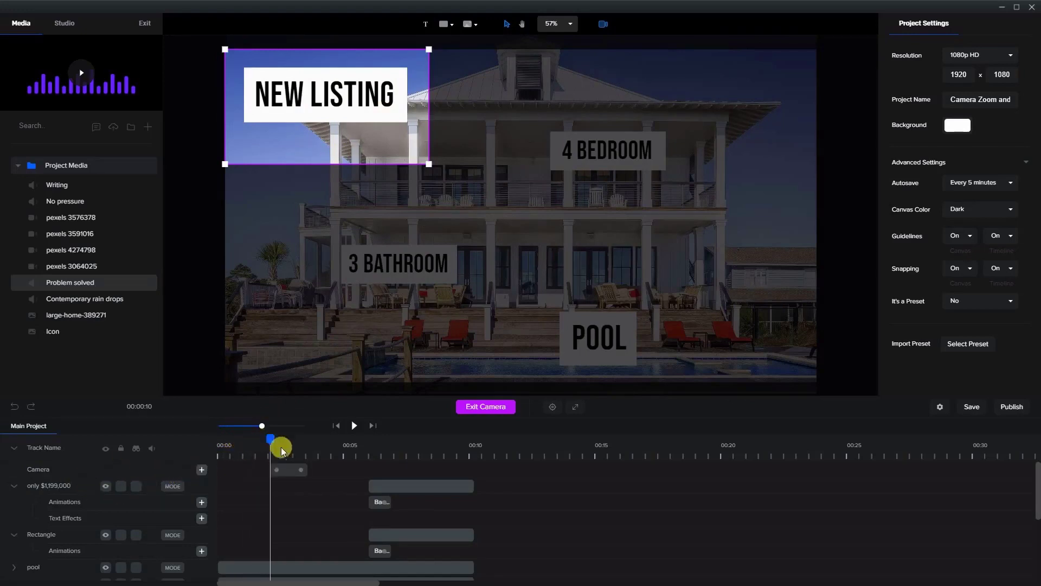
left_click(295, 470)
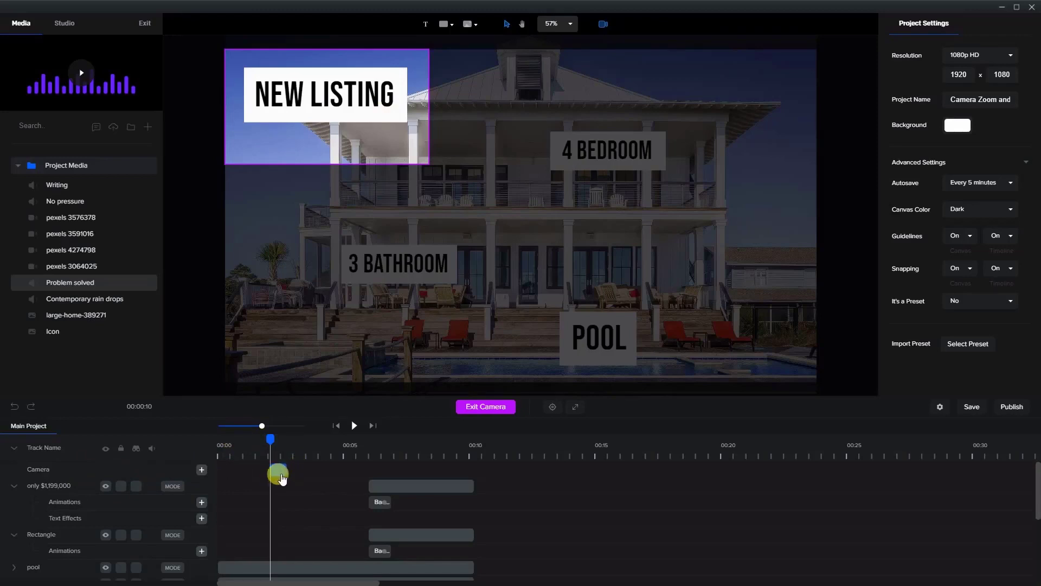
left_click(285, 474)
left_click_drag(270, 438, 300, 438)
left_click_drag(333, 141, 611, 189)
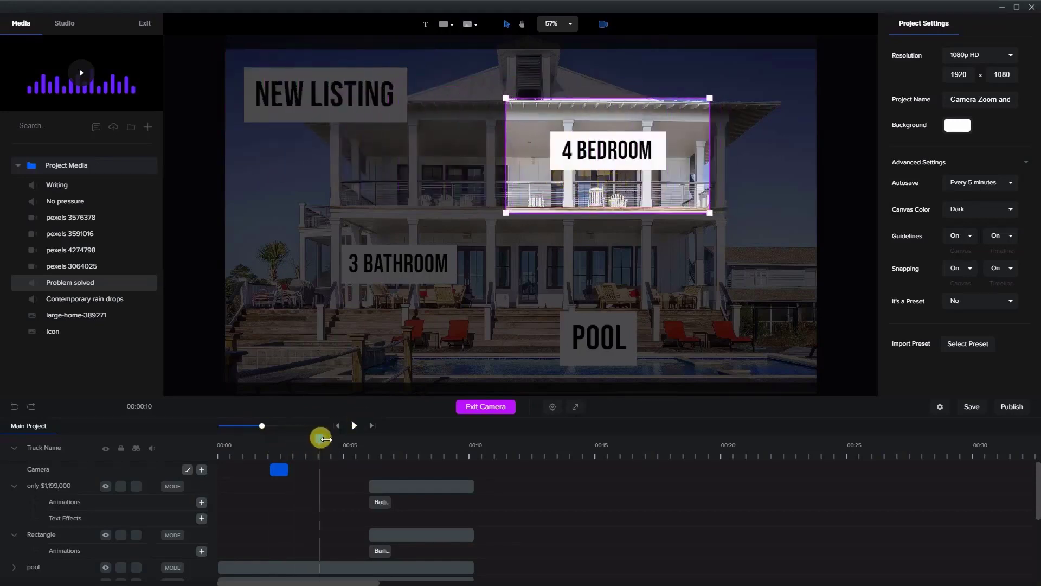
- Duplicate the camera move to just before 5 seconds and fit a slightly larger end frame around the 3 BATHROOM label
left_click_drag(325, 438, 335, 443)
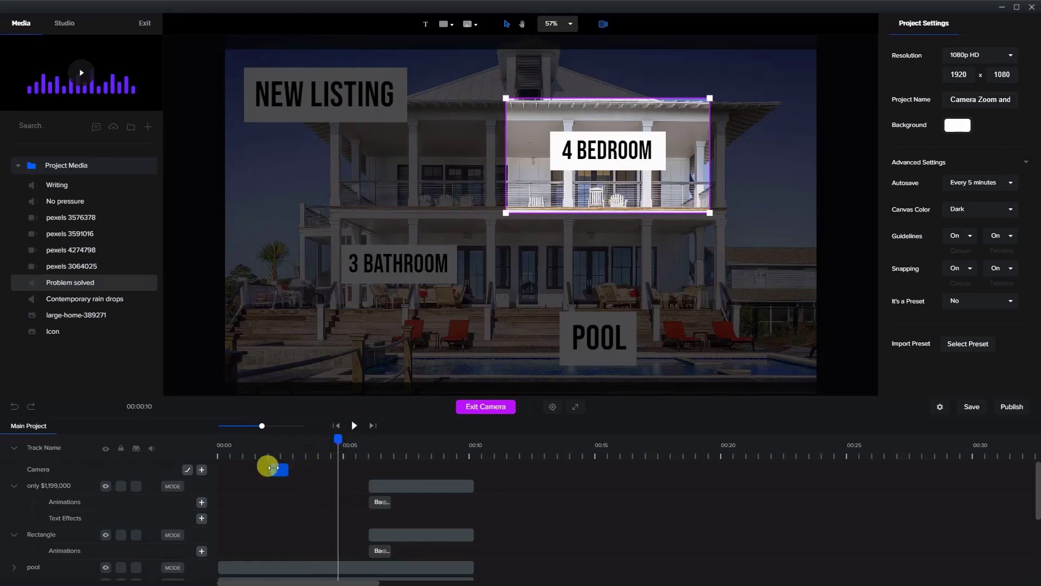
right_click(279, 469)
left_click_drag(293, 469, 340, 479)
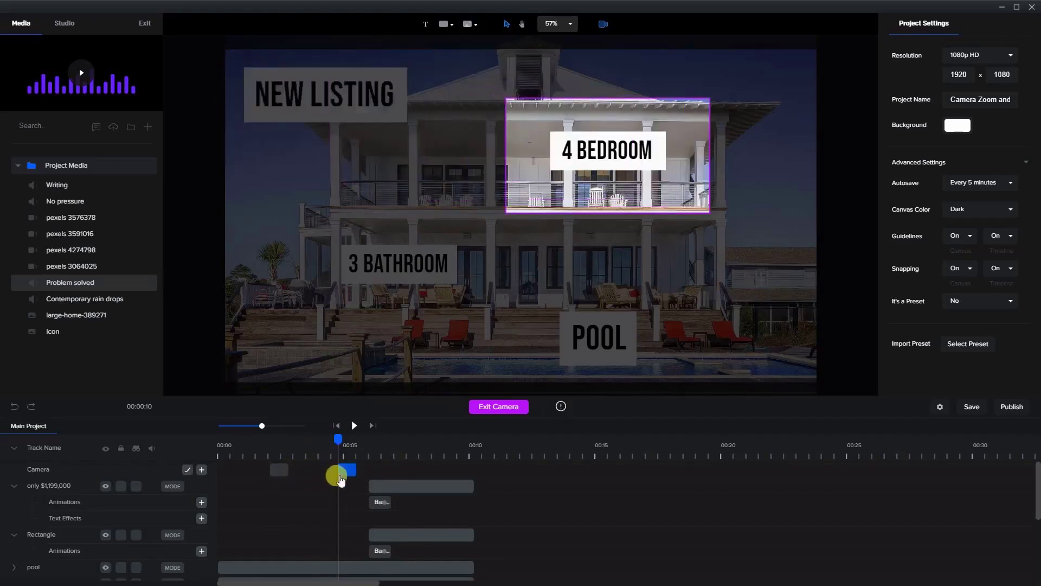
left_click_drag(340, 444, 364, 438)
left_click_drag(353, 145, 377, 278)
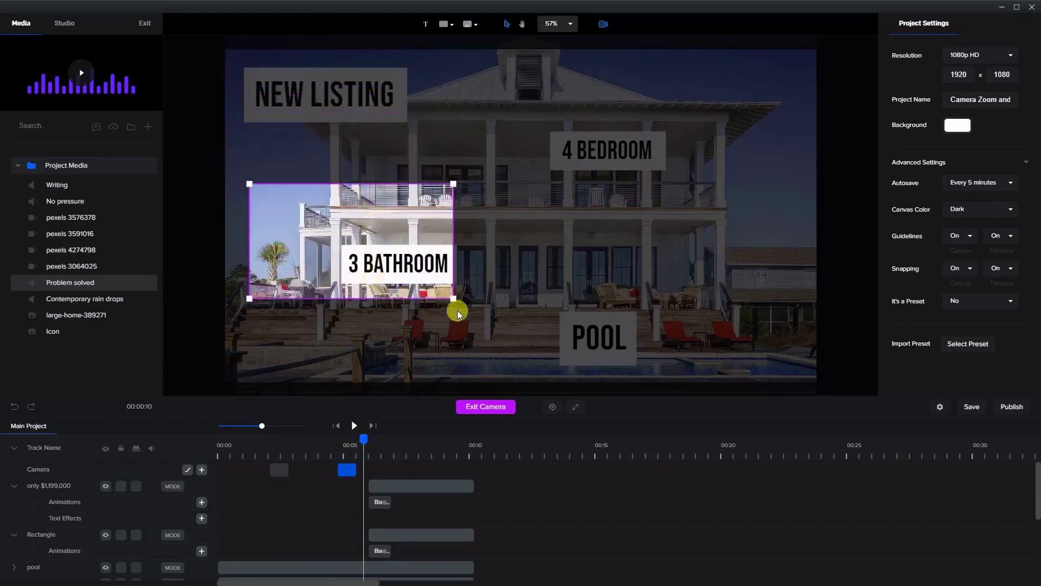
left_click_drag(450, 296, 491, 325)
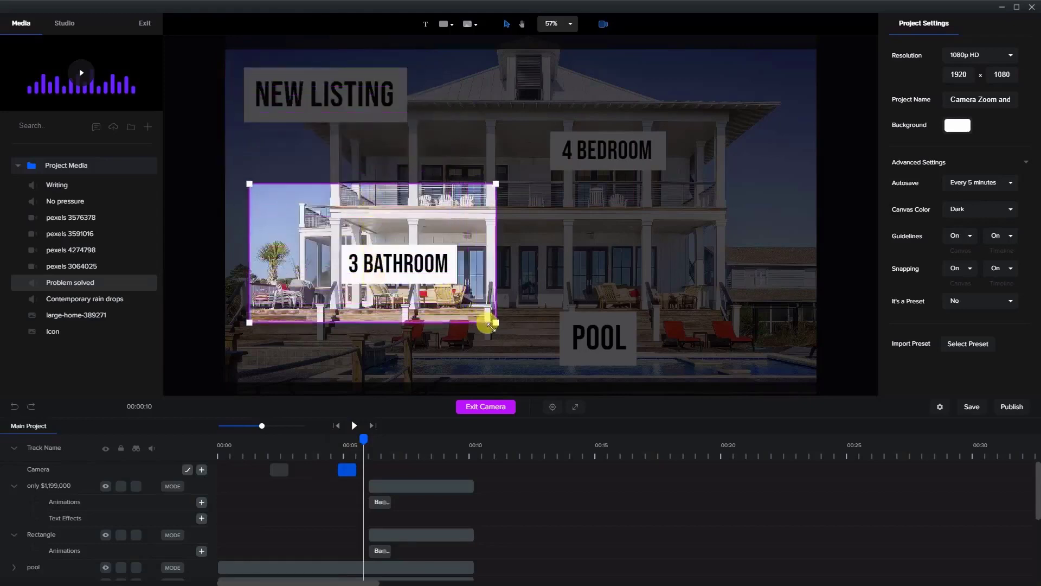
left_click_drag(381, 301, 408, 313)
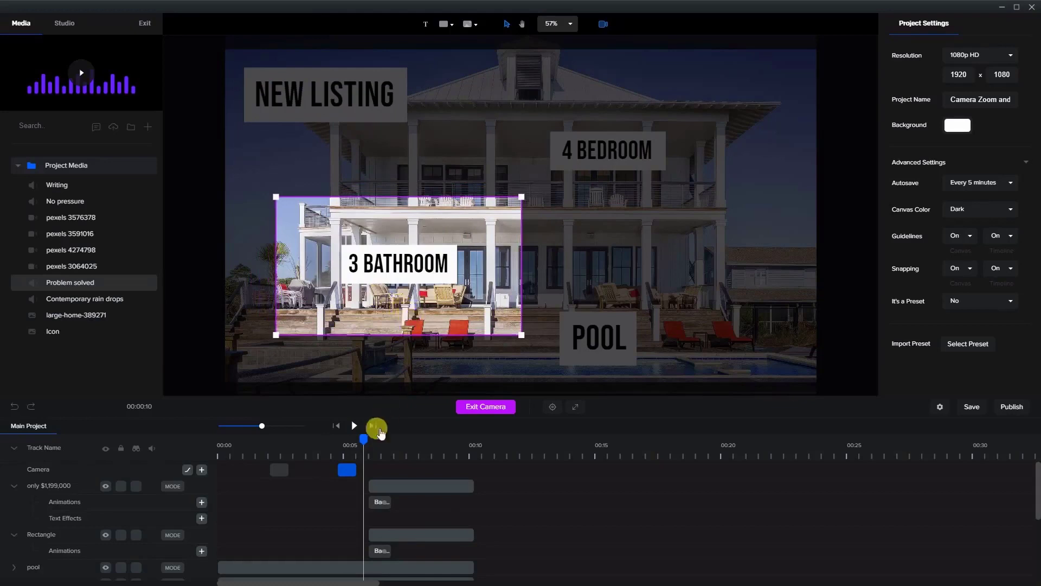
- Duplicate the camera move to about 6 seconds and fit a slightly larger end frame around the POOL label
right_click(347, 473)
left_click(359, 499)
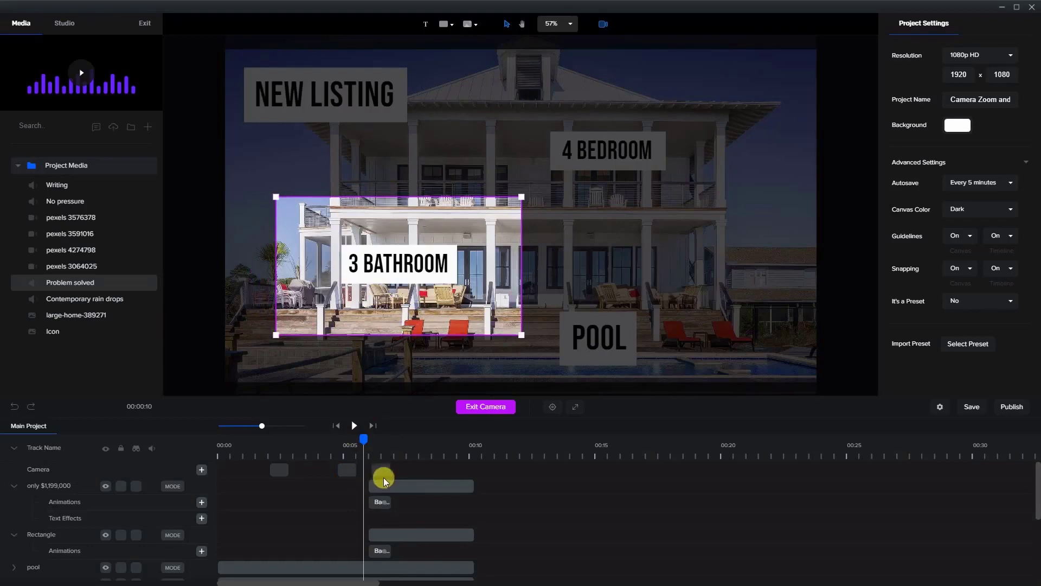
left_click_drag(362, 436, 407, 449)
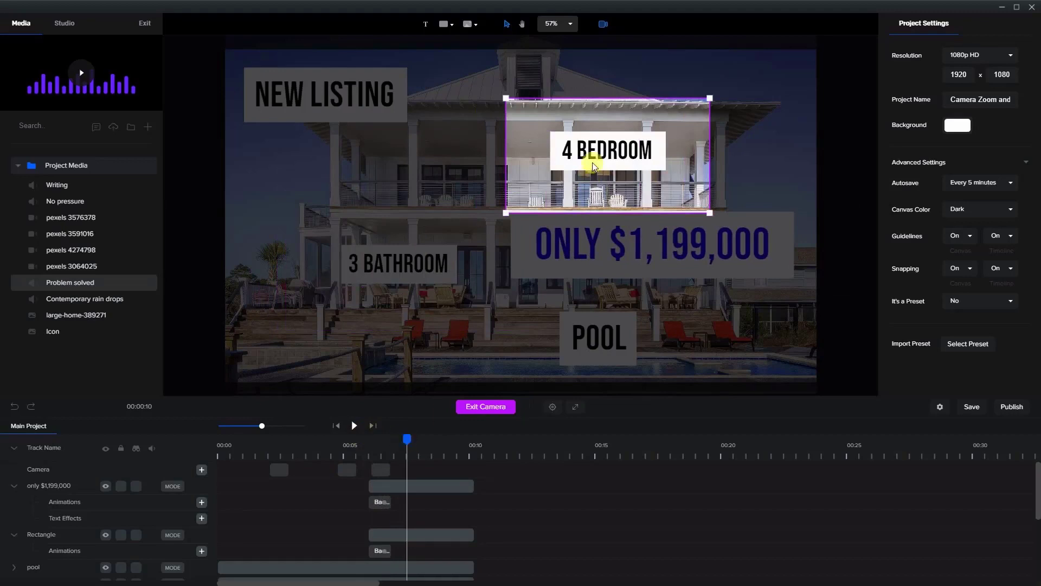
left_click_drag(593, 167, 573, 352)
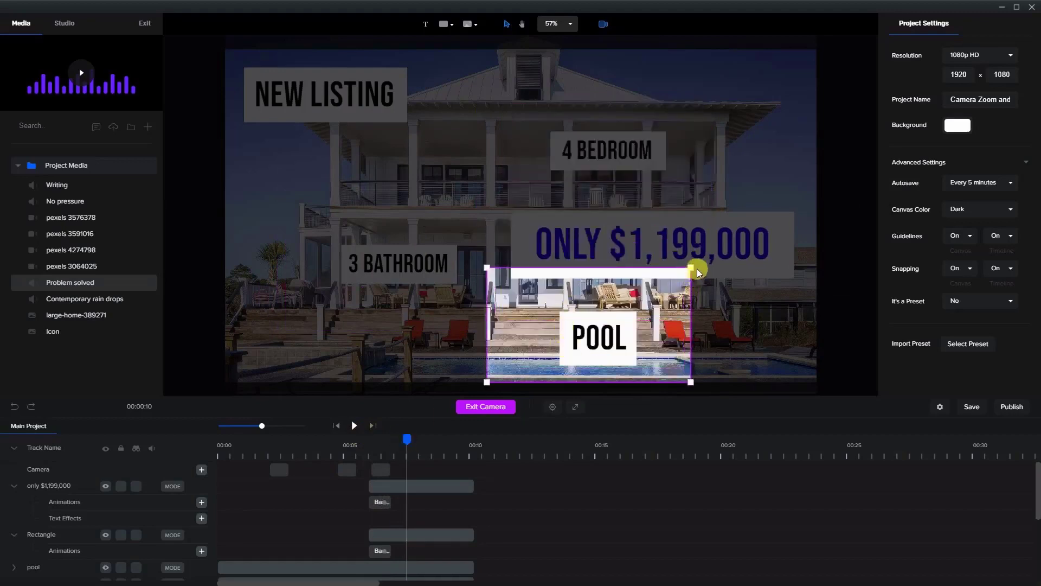
left_click_drag(697, 269, 727, 256)
left_click_drag(689, 347, 742, 356)
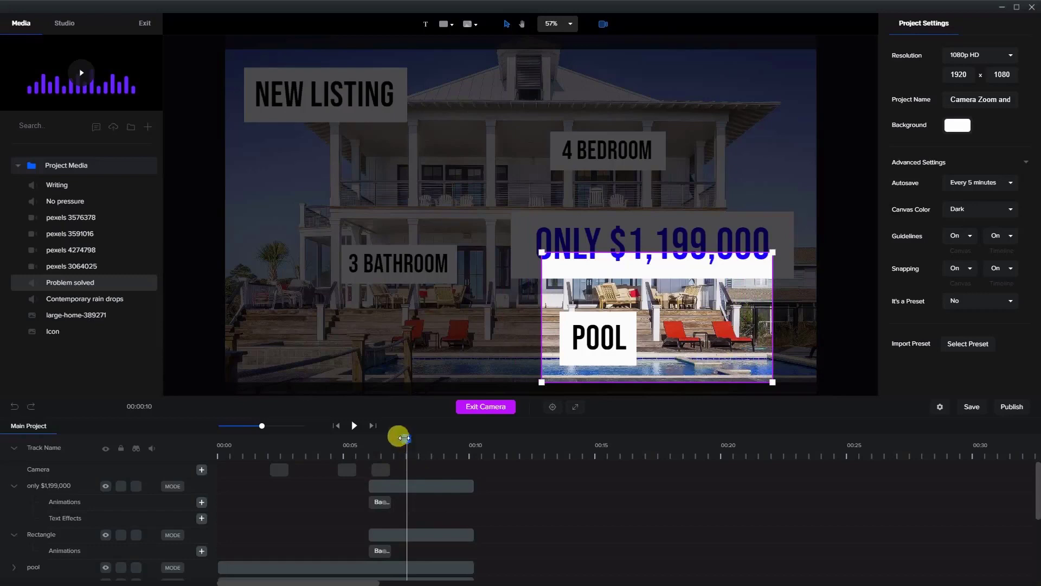
- Duplicate the third camera move directly after itself and expand the camera to the full house scene after it
right_click(382, 469)
left_click(400, 480)
left_click(404, 472)
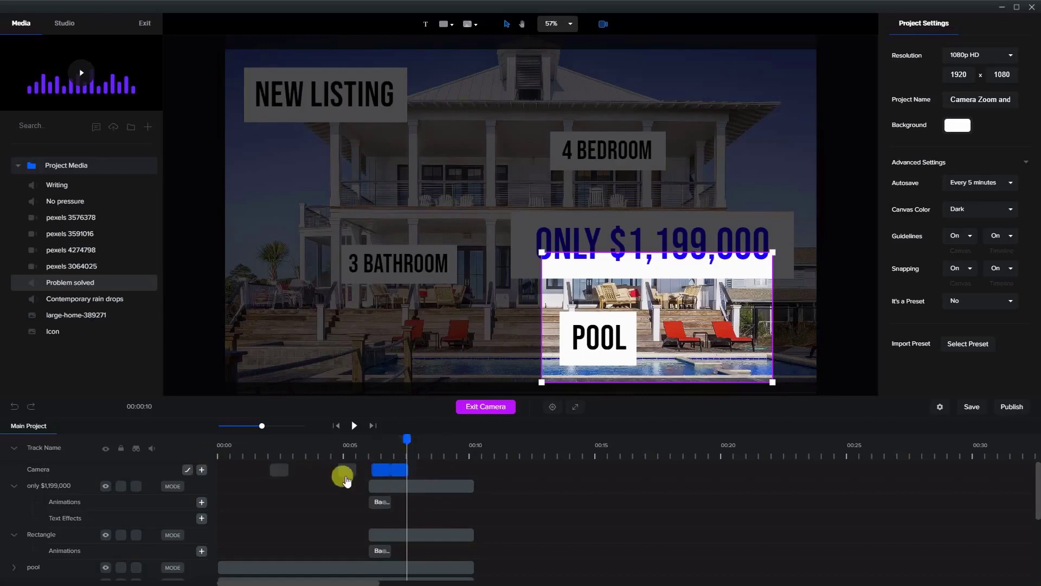
left_click(417, 436)
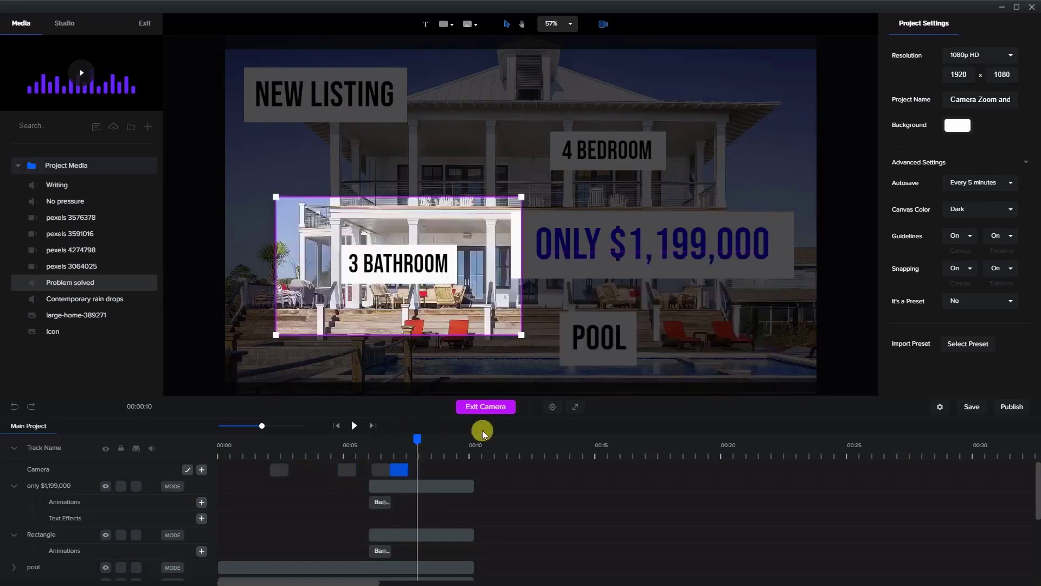
left_click(575, 408)
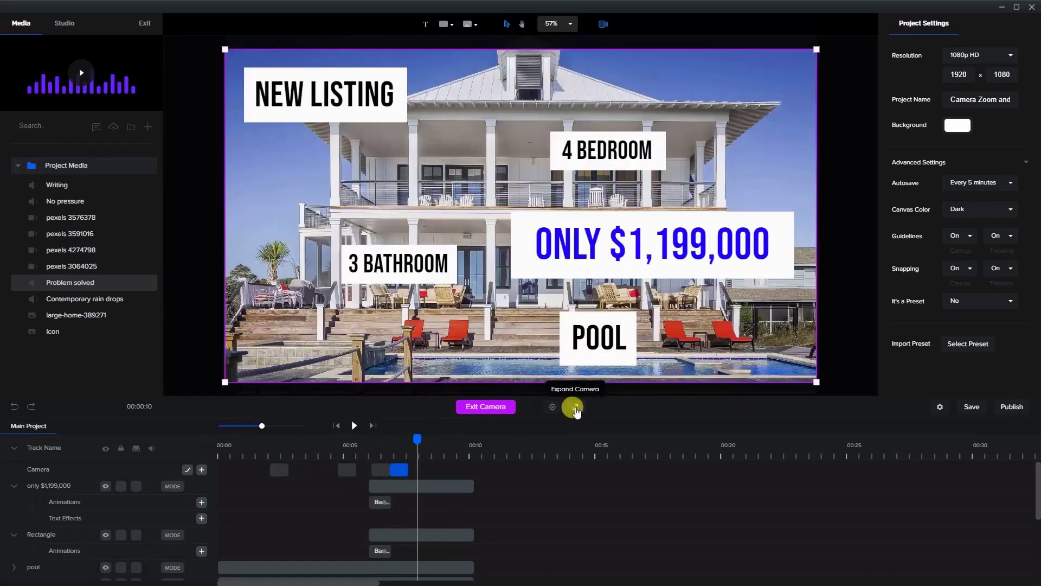
- Trim the starts of the price text and its rectangle to about 7 seconds, midway through the last camera move
mouse_move(414, 437)
left_mouse_down()
mouse_move(248, 442)
mouse_move(268, 437)
mouse_move(404, 477)
mouse_move(400, 442)
left_mouse_up()
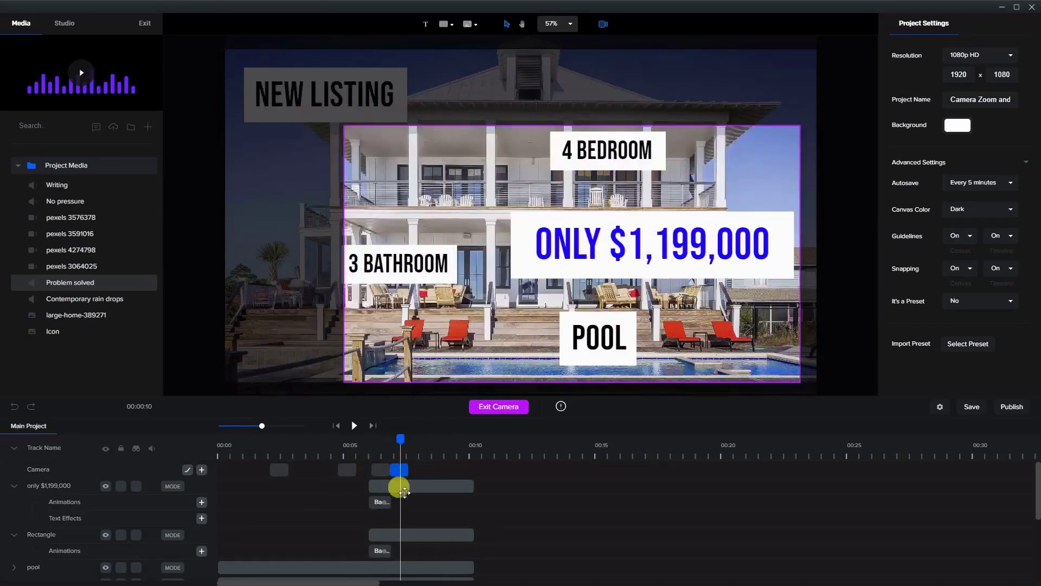
left_click(383, 487)
left_click_drag(371, 486, 400, 494)
left_click_drag(369, 534, 397, 540)
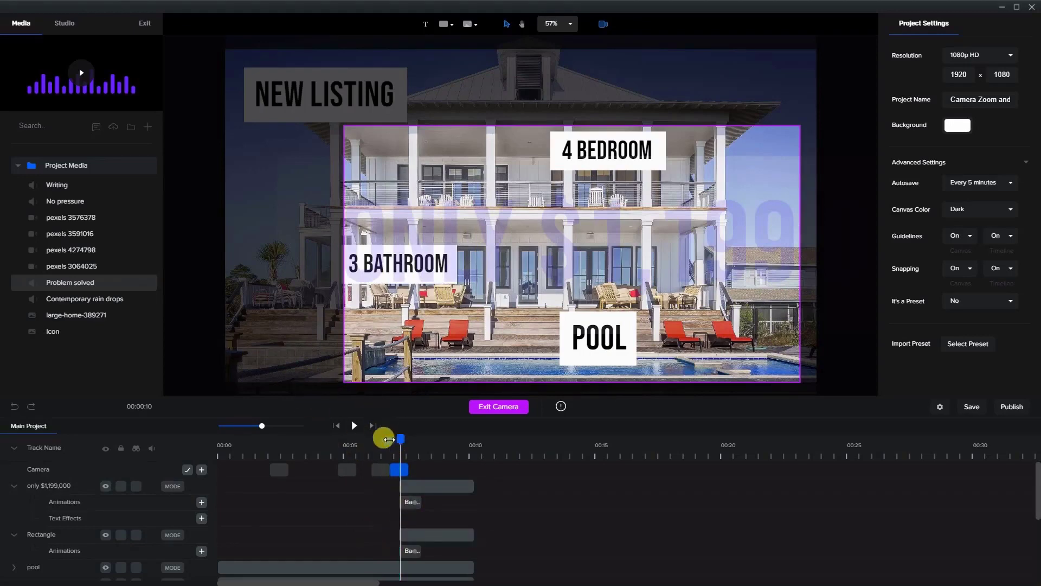
- Add the Contemporary rain drops audio at the start of the timeline and trim its end to 10 seconds
left_click_drag(386, 437, 205, 455)
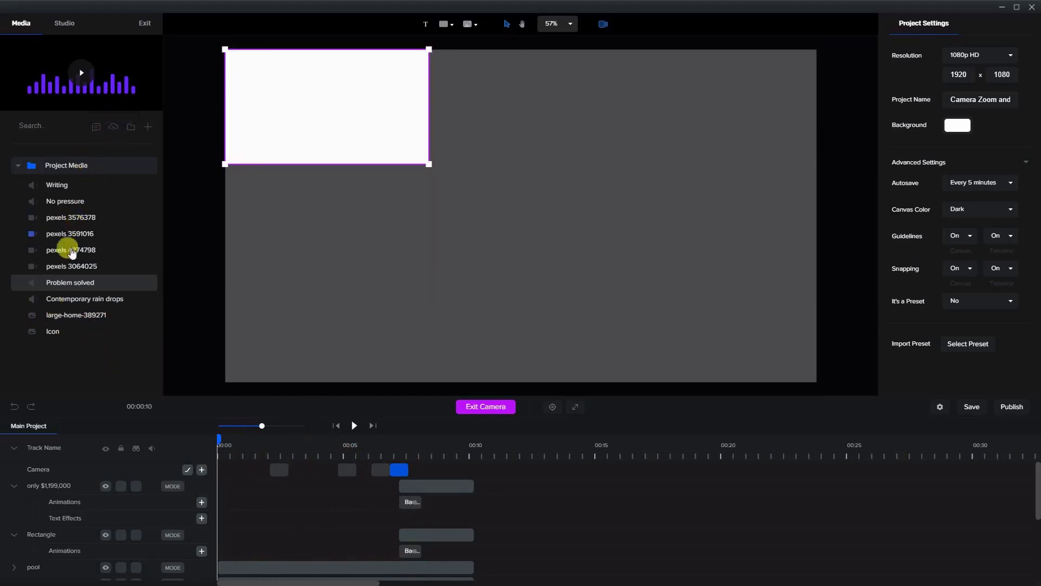
left_click_drag(74, 306, 426, 263)
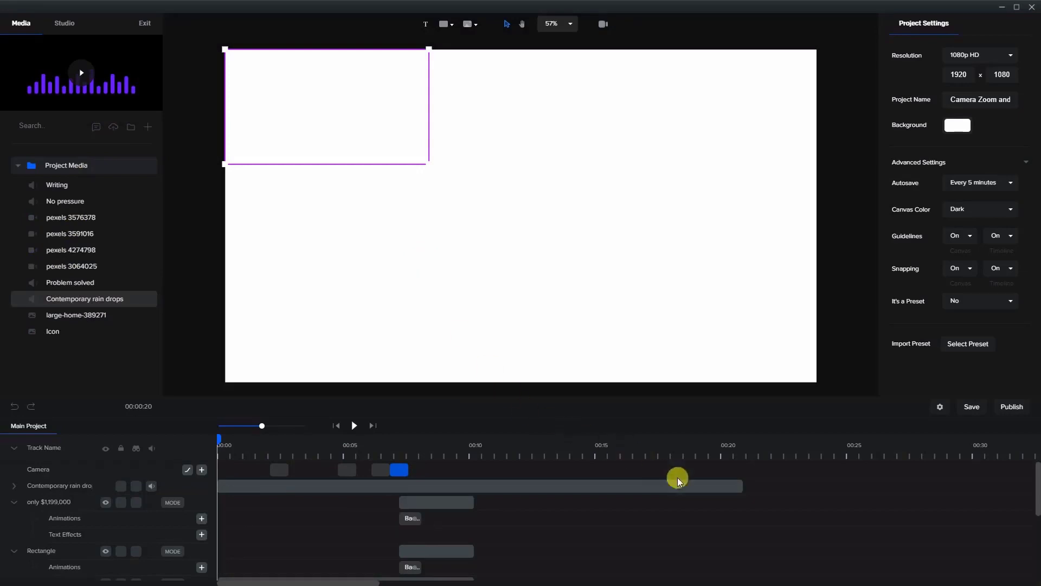
left_click_drag(744, 485, 475, 482)
- Give the music a 1-second fade-out and preview the whole scene, ending on the full house view with the price
left_click(955, 102)
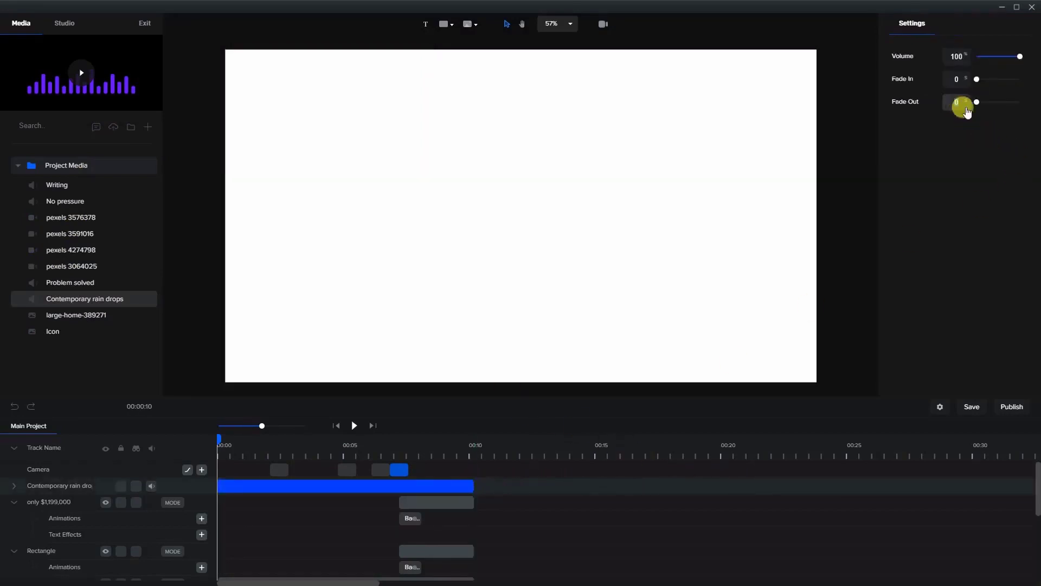
type("1")
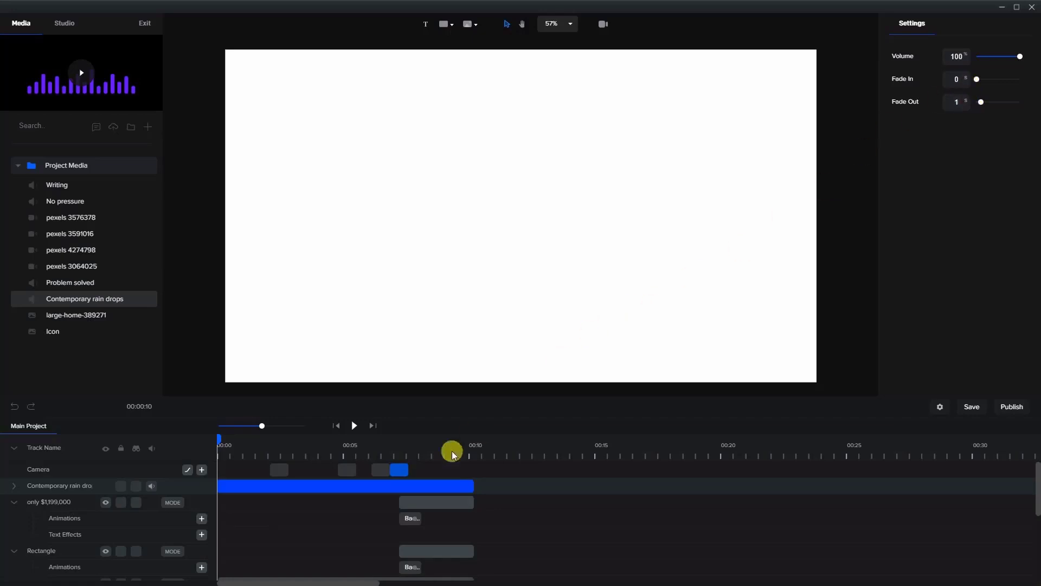
left_click(354, 426)
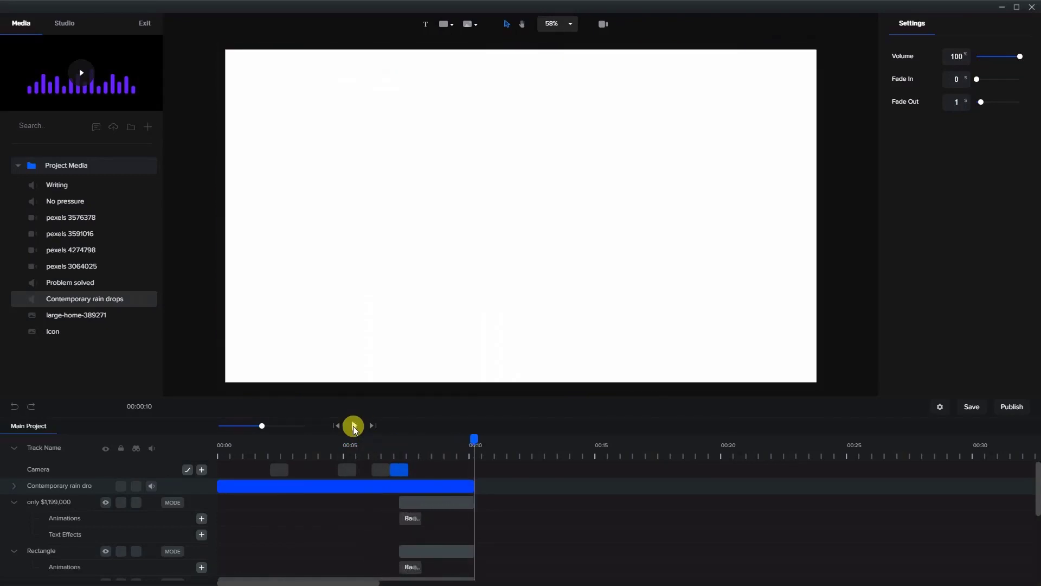
left_click_drag(472, 441, 463, 441)
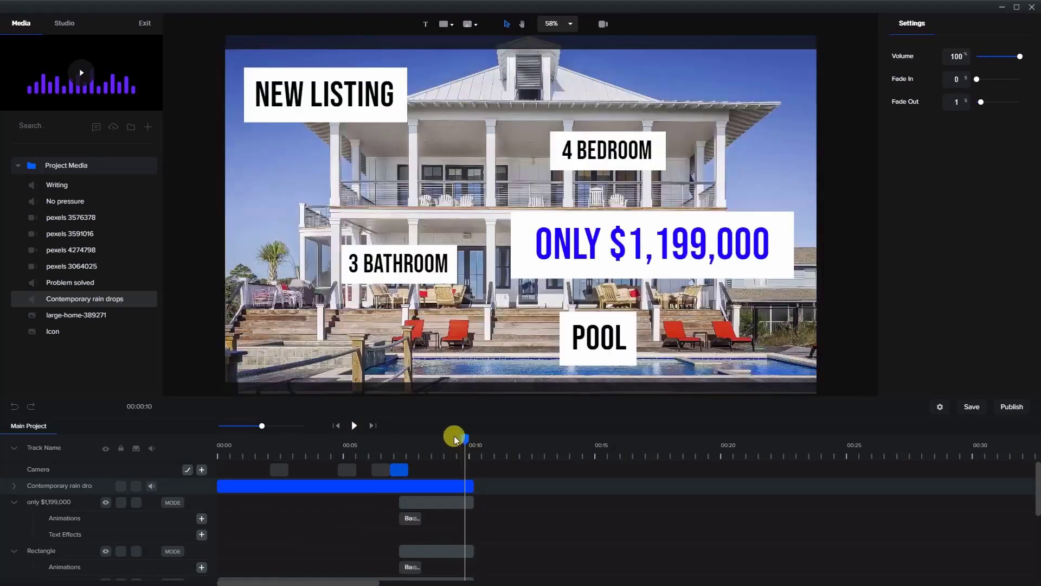